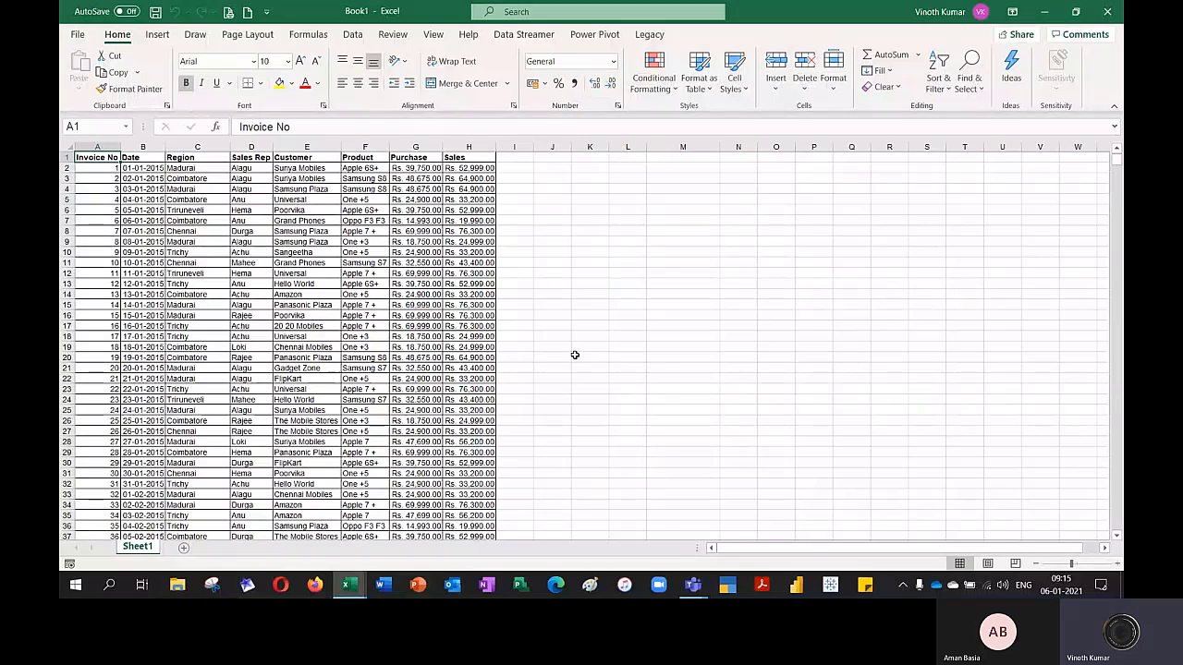
Close Raw Data.xlsx without saving its changes, and save the remaining workbook as Advance Filter in the Desktop folder
{"action": "left_click", "coordinate": [1108, 12]}
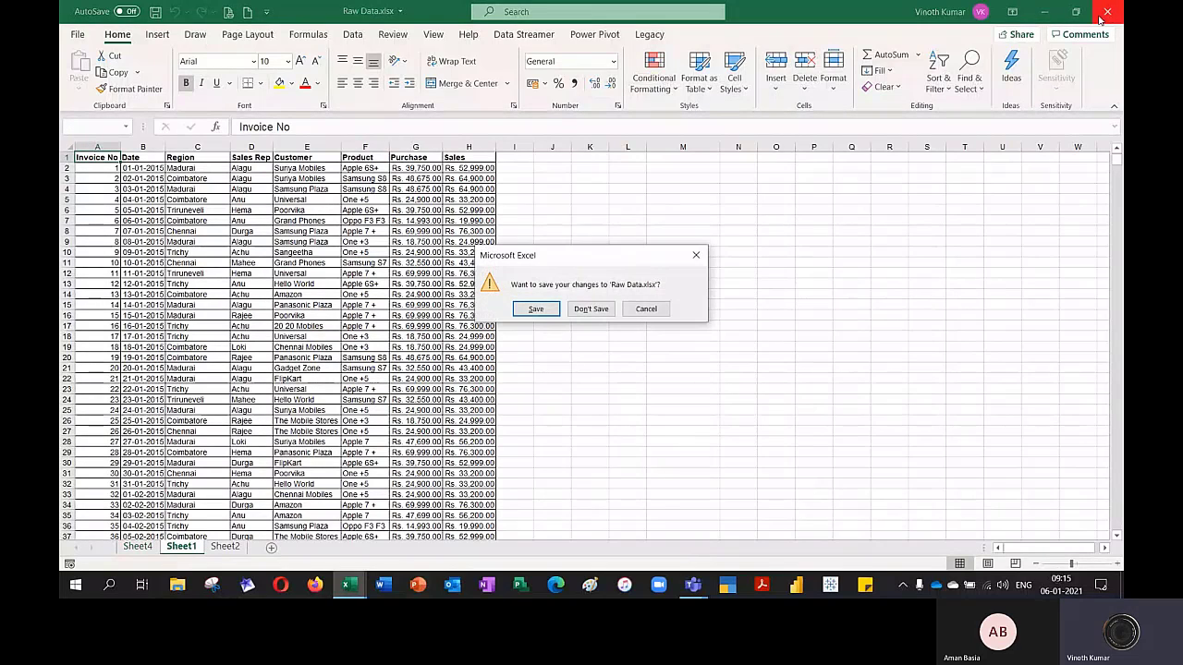
{"action": "left_click", "coordinate": [591, 308]}
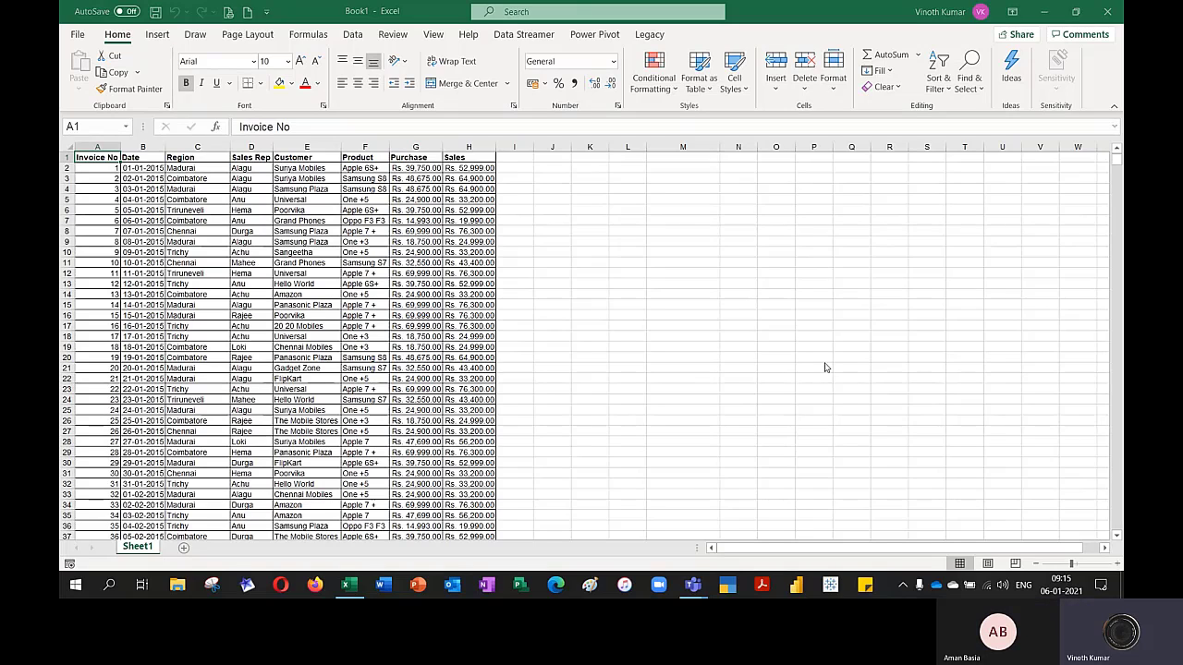
{"action": "key", "text": "F12"}
{"action": "type", "text": "Advan"}
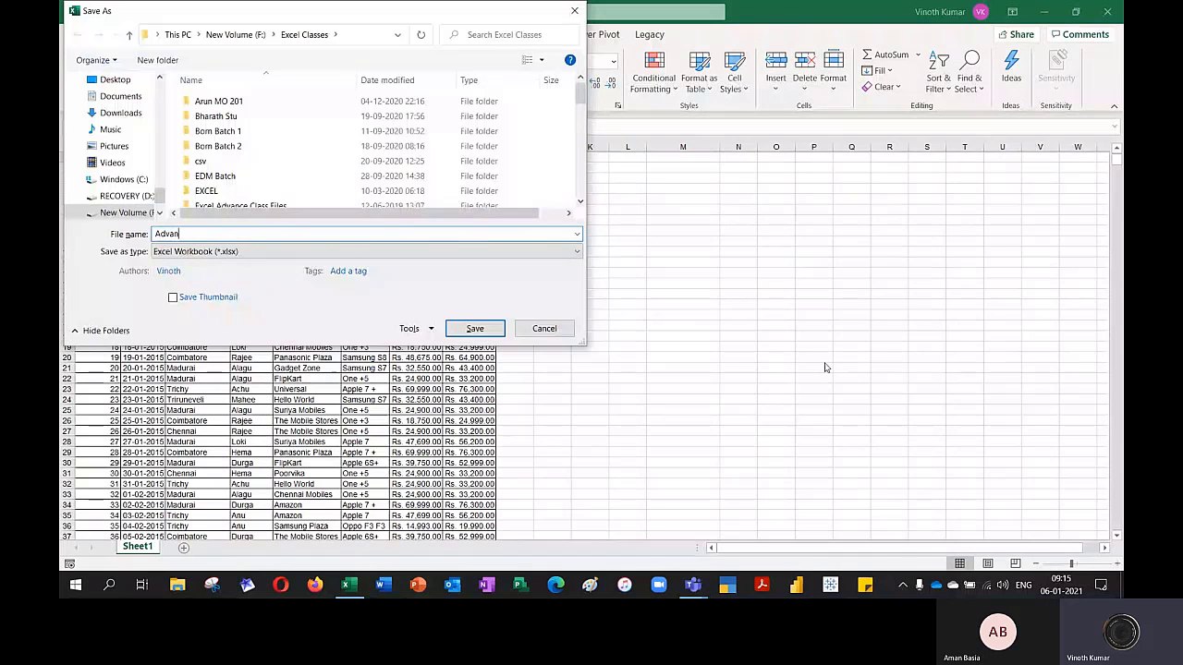
{"action": "type", "text": "ce Filter"}
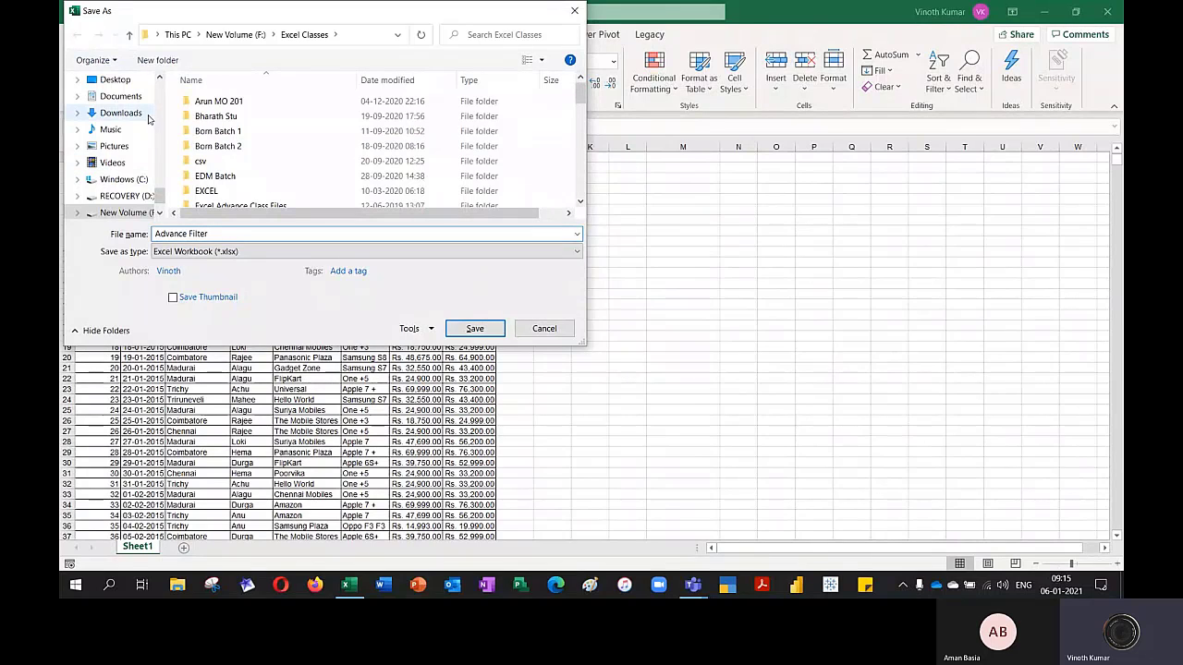
{"action": "left_click", "coordinate": [114, 80]}
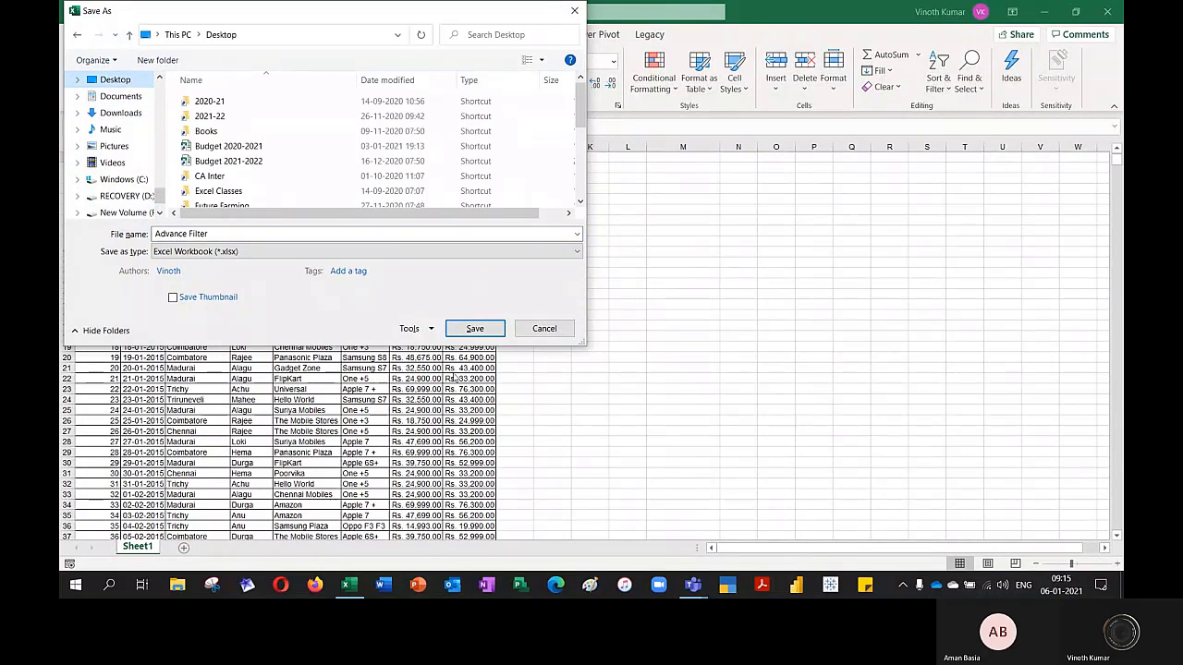
{"action": "left_click", "coordinate": [474, 328]}
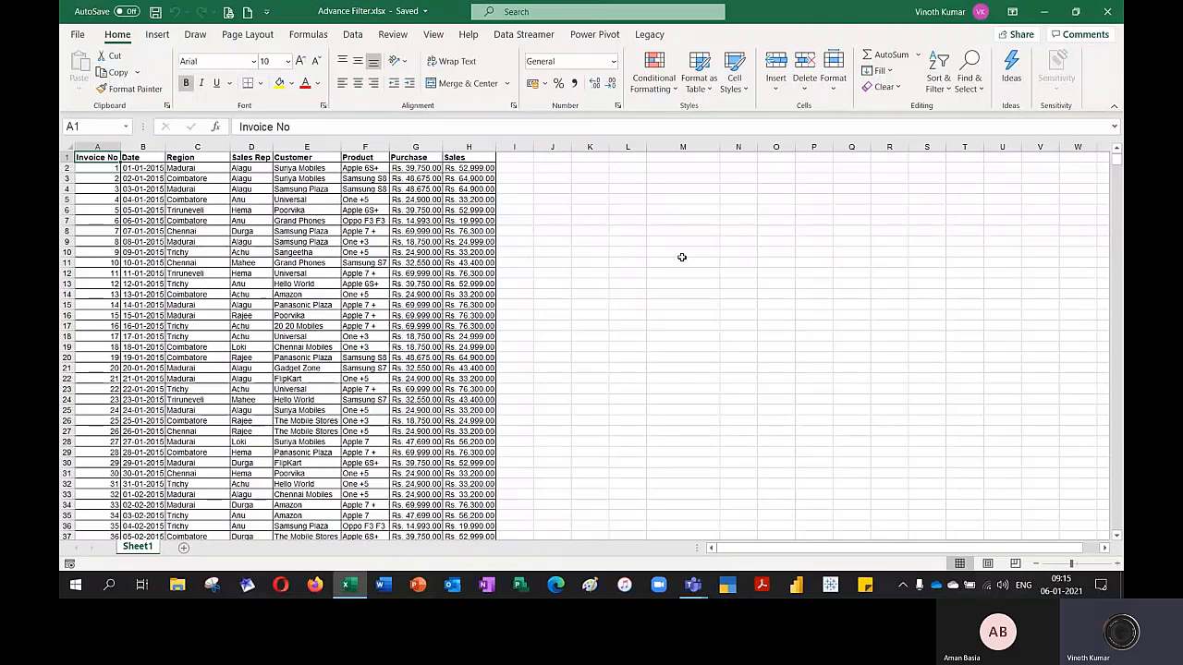
Enter the label Filter Basic in cell L1 and fit column L's width to it
{"action": "left_click", "coordinate": [627, 157]}
{"action": "type", "text": "Filter"}
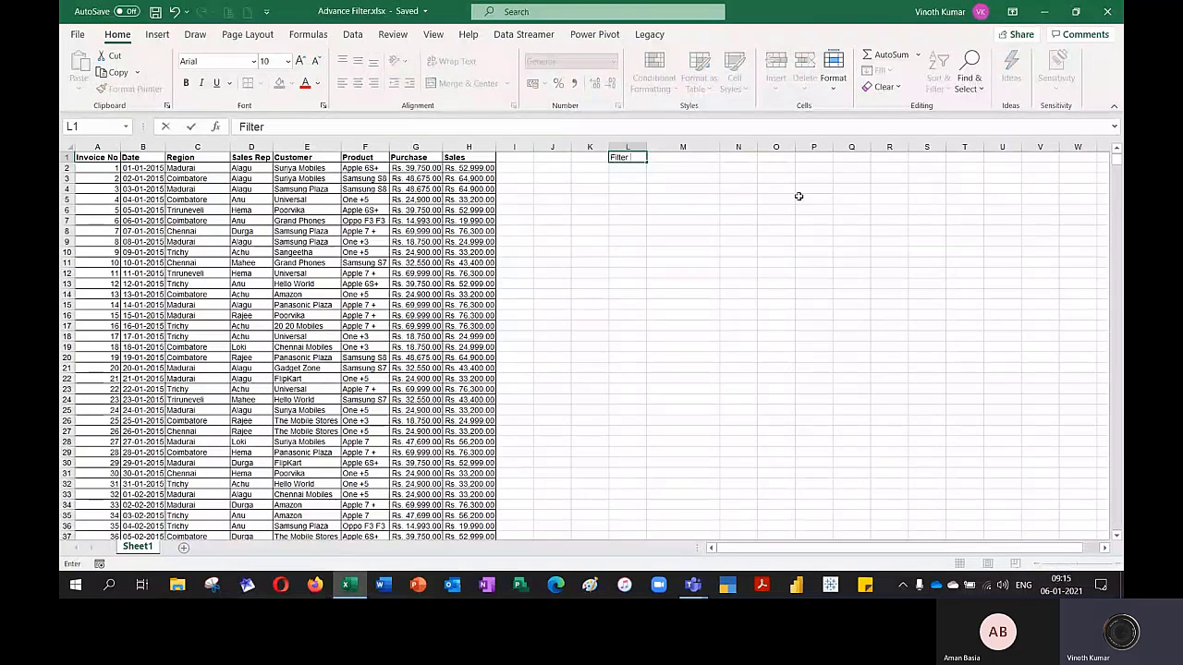
{"action": "type", "text": " Basic"}
{"action": "key", "text": "Return"}
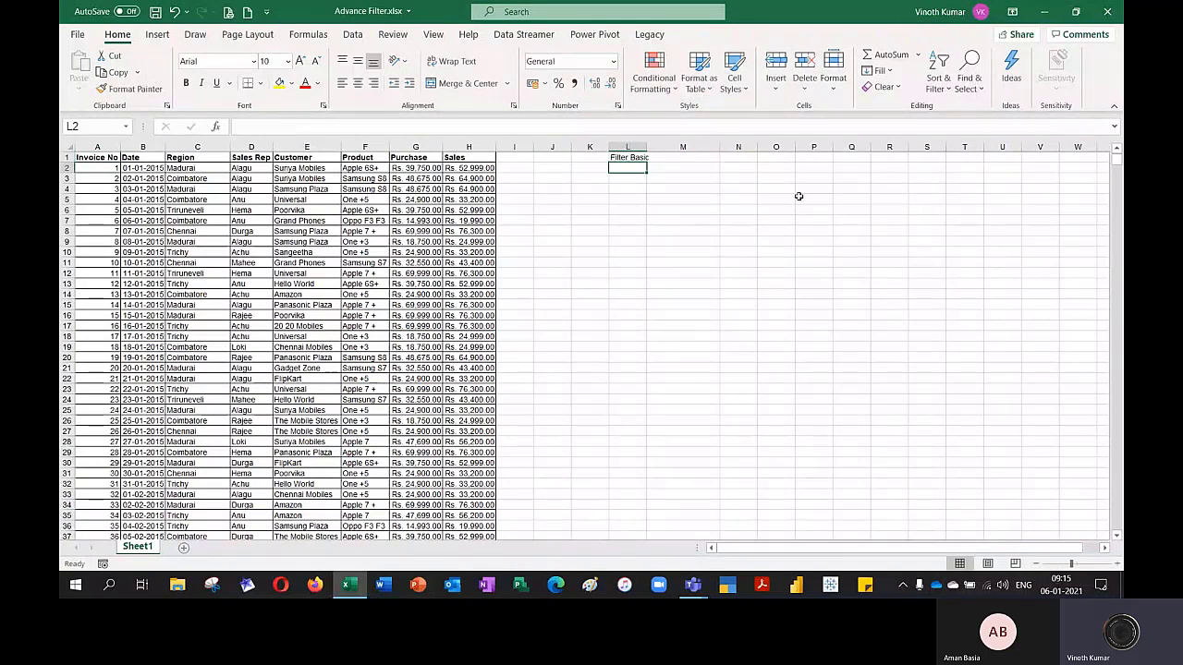
{"action": "key", "text": "Up"}
List the filter shortcuts Ctrl Shift L, Alt D F F and Alt A T in cells M1 to M3
{"action": "key", "text": "Right"}
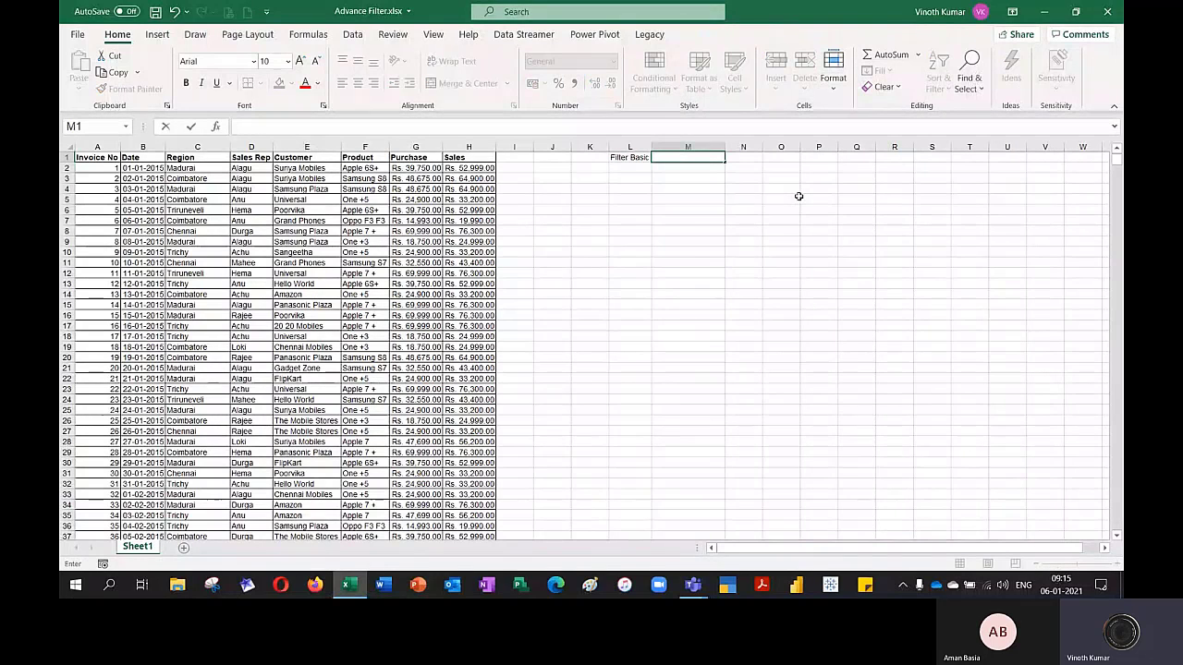
{"action": "type", "text": "Ctrl Shift L"}
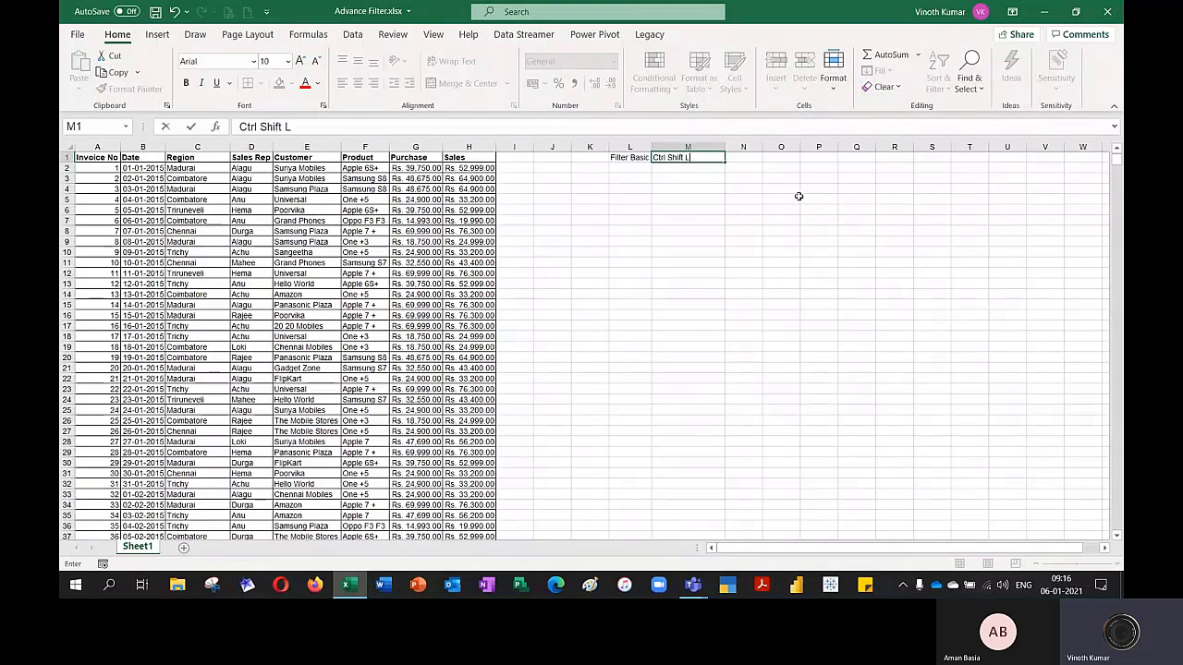
{"action": "key", "text": "Return"}
{"action": "type", "text": "Alt"}
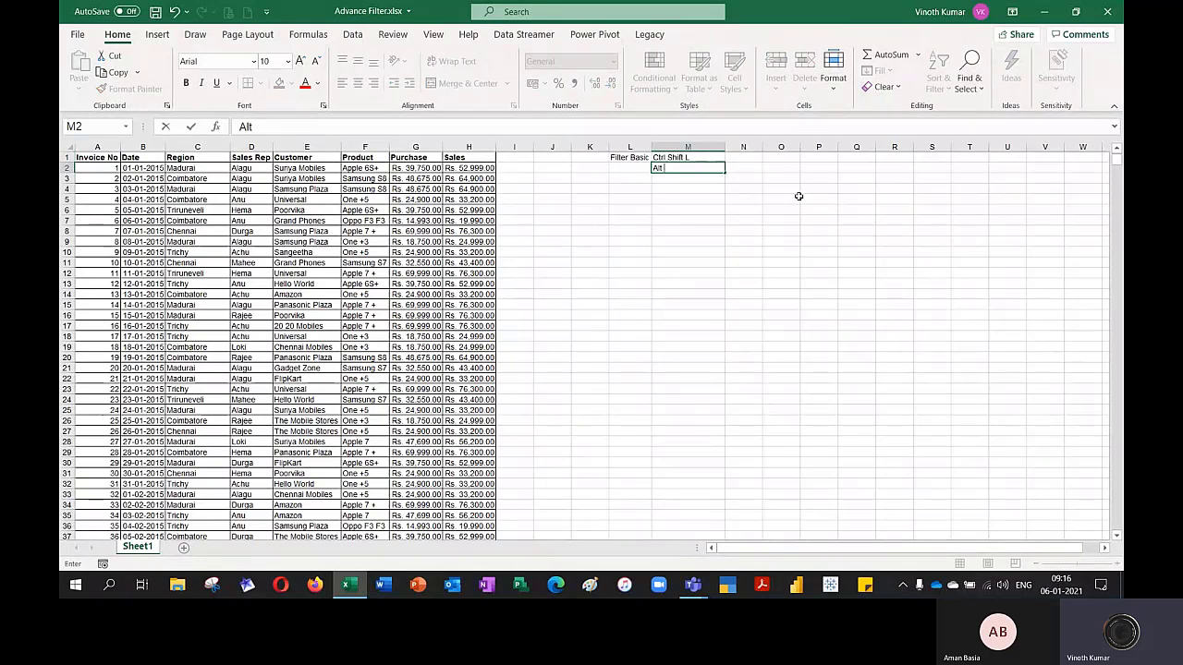
{"action": "type", "text": " D F F"}
{"action": "key", "text": "Return"}
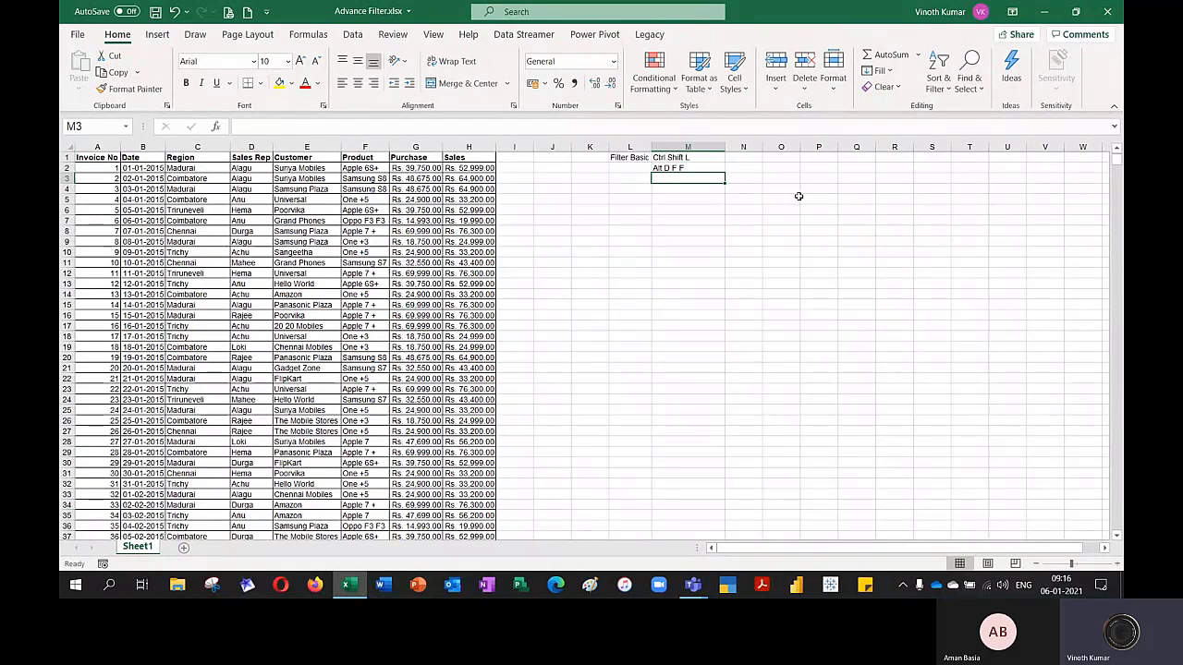
{"action": "type", "text": "Alt A T"}
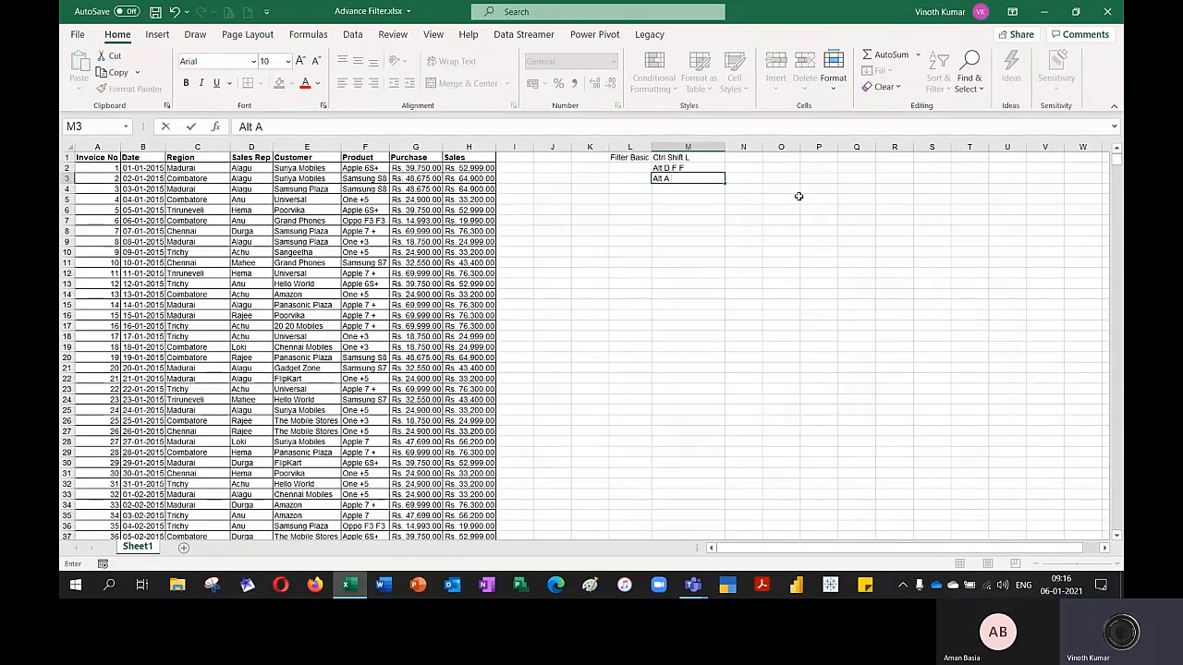
{"action": "key", "text": "Return"}
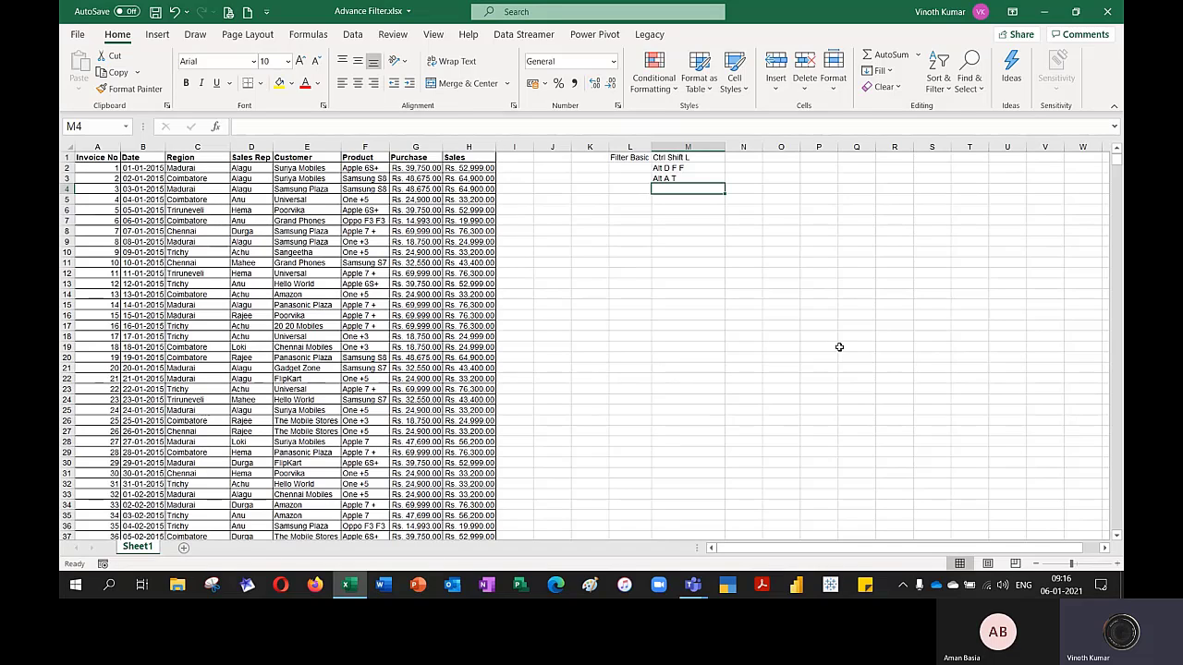
Turn AutoFilter on for the sales table and then off again
{"action": "left_click", "coordinate": [336, 294]}
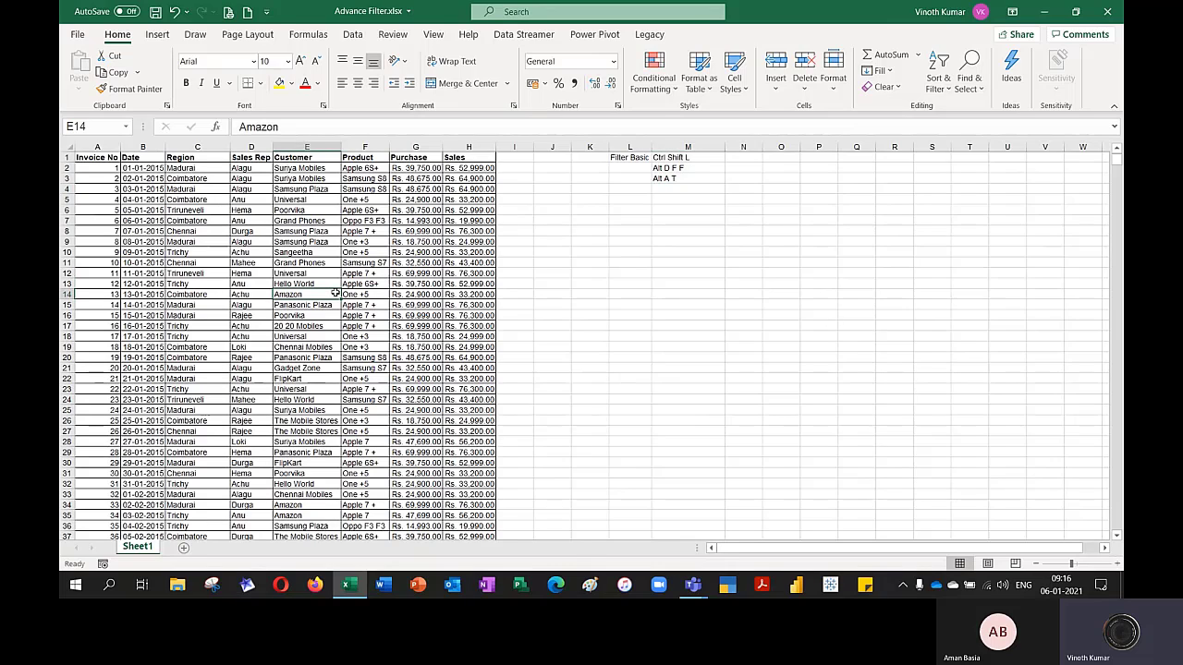
{"action": "key", "text": "ctrl+shift+l"}
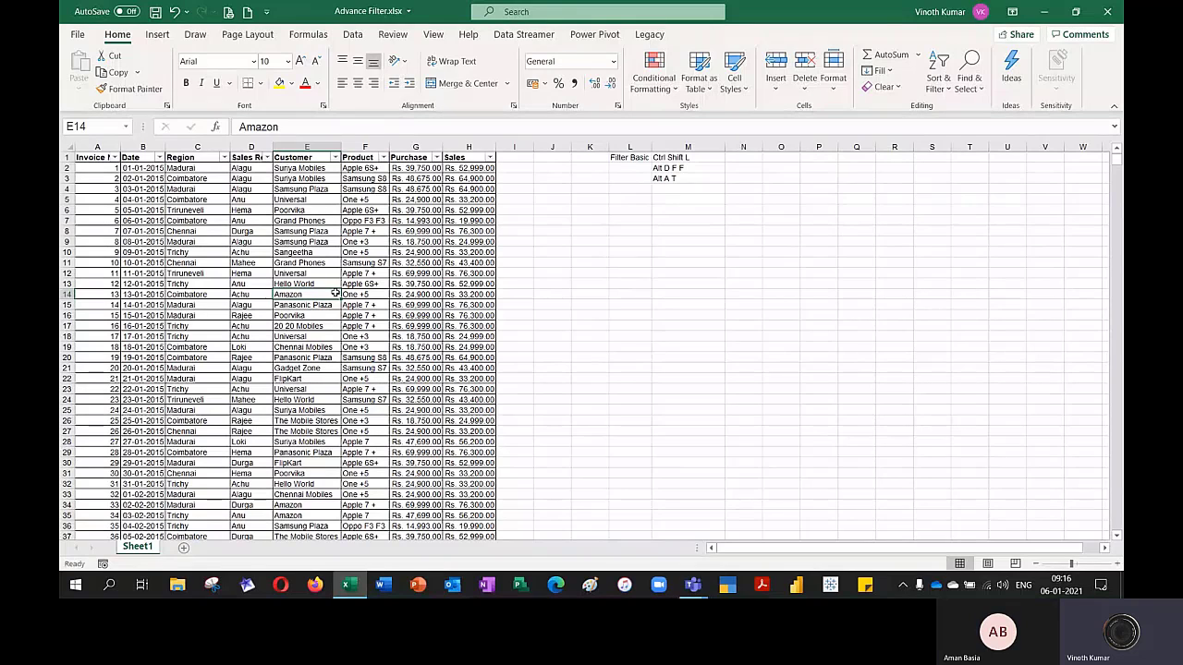
{"action": "key", "text": "ctrl+shift+l"}
Insert six blank rows above the table's header row
{"action": "key", "text": "ctrl+Up"}
{"action": "key", "text": "shift+space"}
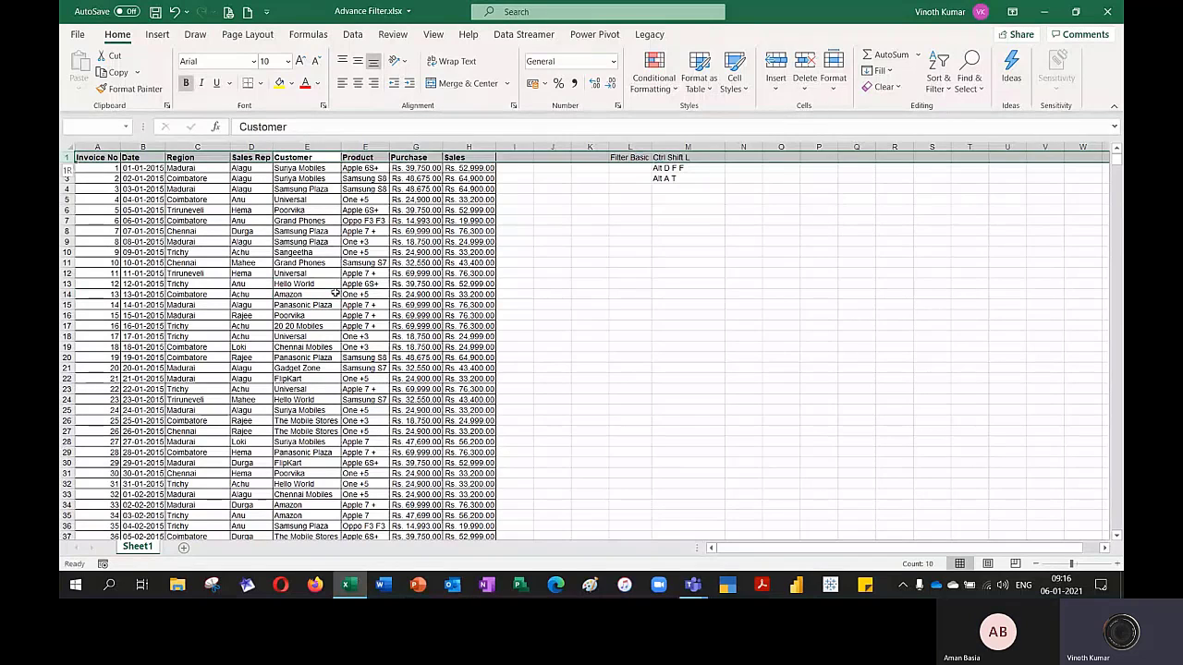
{"action": "key", "text": "ctrl+shift+plus"}
{"action": "key", "text": "ctrl+shift+plus"}
{"action": "key", "text": "ctrl+shift+plus"}
{"action": "key", "text": "ctrl+shift+plus"}
{"action": "key", "text": "ctrl+shift+plus"}
{"action": "key", "text": "ctrl+shift+plus"}
Fill cells A1 to H1 with the value 1
{"action": "key", "text": "Left"}
{"action": "key", "text": "Left"}
{"action": "key", "text": "Left"}
{"action": "key", "text": "Left"}
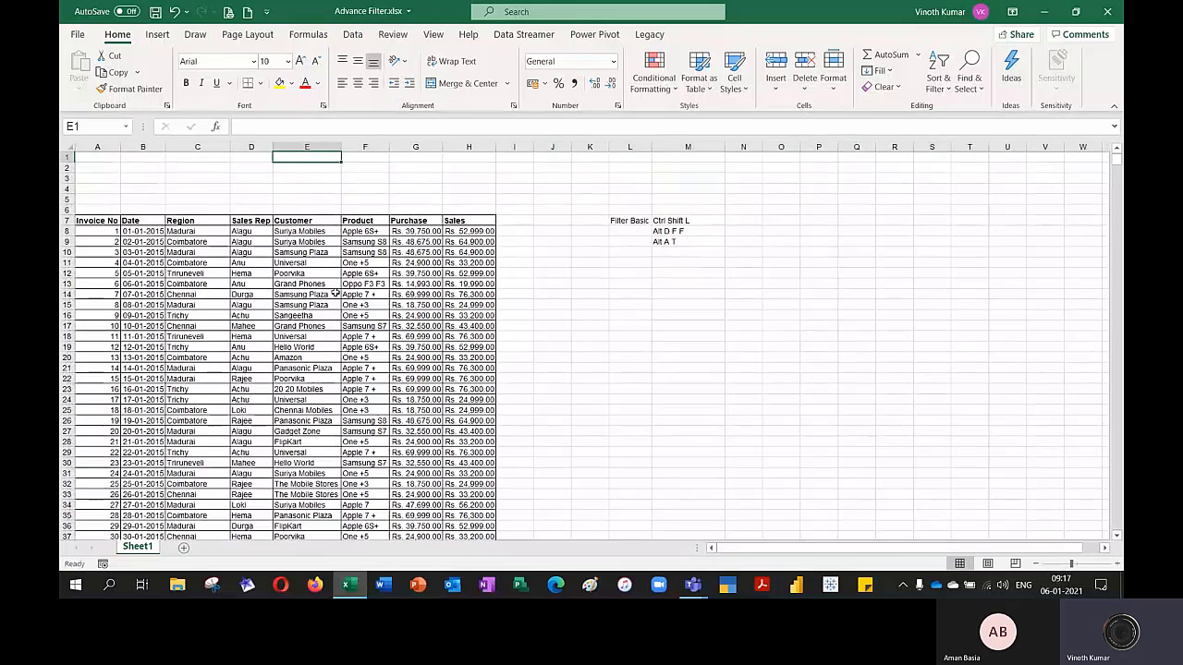
{"action": "key", "text": "shift+Right"}
{"action": "key", "text": "shift+Right"}
{"action": "key", "text": "shift+Right"}
{"action": "key", "text": "shift+Right"}
{"action": "key", "text": "shift+Right"}
{"action": "key", "text": "shift+Right"}
{"action": "key", "text": "shift+Right"}
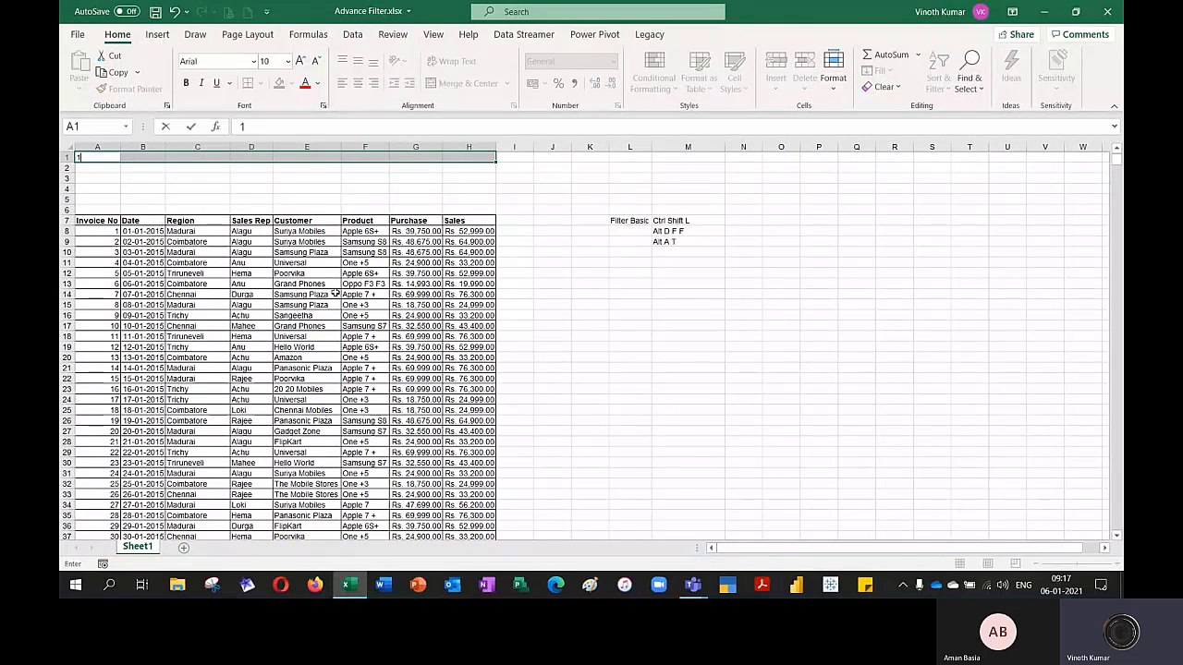
{"action": "type", "text": "1"}
{"action": "key", "text": "ctrl+Return"}
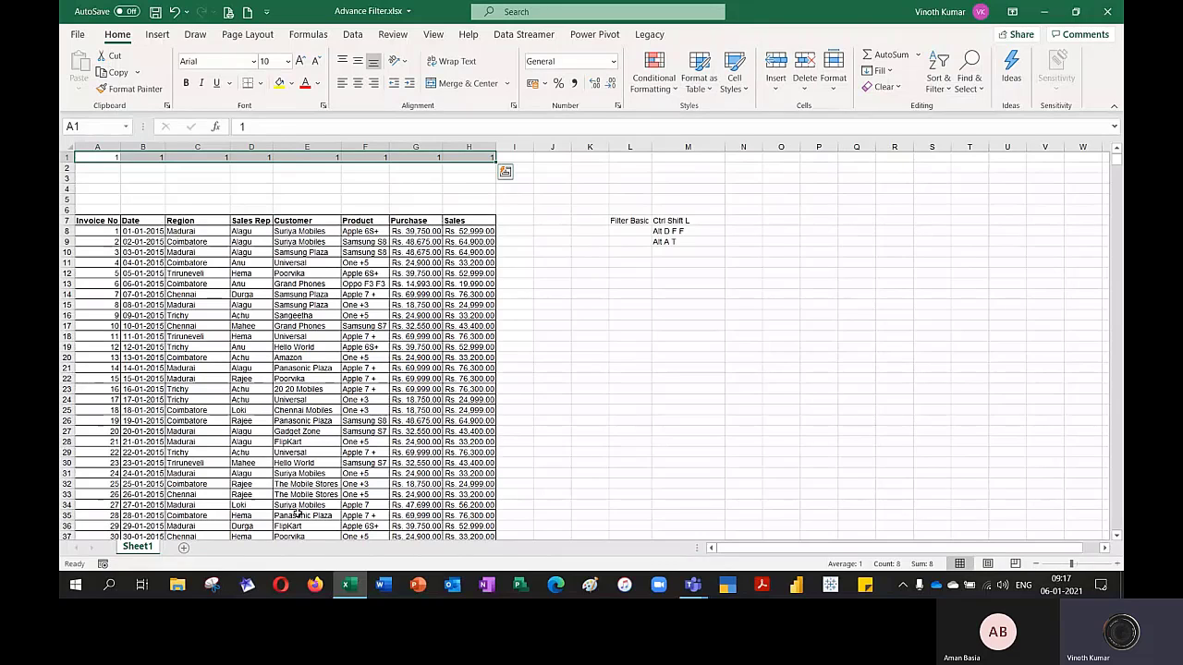
Toggle AutoFilter on and off from a Purchase cell while blank rows separate the table from row 1
{"action": "left_click", "coordinate": [413, 419]}
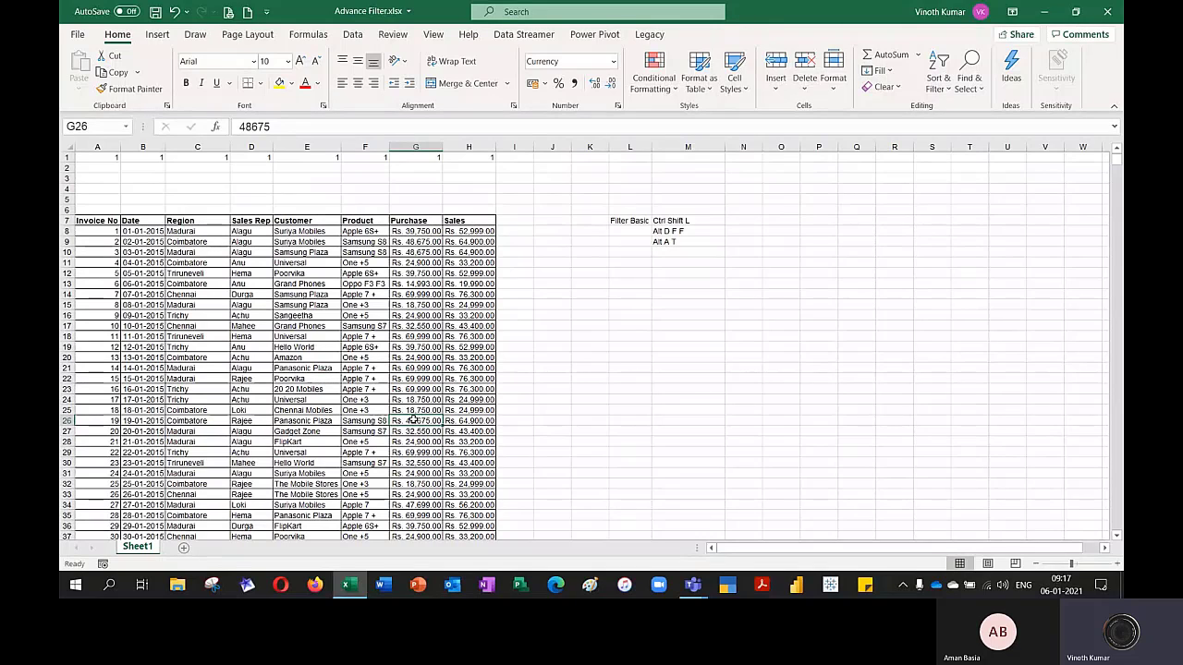
{"action": "key", "text": "ctrl+shift+l"}
{"action": "key", "text": "ctrl+shift+l"}
Delete blank rows 2 to 6 between the row of 1s and the table's headers
{"action": "key", "text": "Up"}
{"action": "key", "text": "Up"}
{"action": "key", "text": "Up"}
{"action": "key", "text": "Up"}
{"action": "key", "text": "Up"}
{"action": "key", "text": "Up"}
{"action": "key", "text": "Up"}
{"action": "key", "text": "Up"}
{"action": "key", "text": "Up"}
{"action": "key", "text": "Up"}
{"action": "key", "text": "Up"}
{"action": "key", "text": "Up"}
{"action": "key", "text": "Up"}
{"action": "key", "text": "Up"}
{"action": "key", "text": "Up"}
{"action": "key", "text": "Up"}
{"action": "key", "text": "Up"}
{"action": "key", "text": "Up"}
{"action": "key", "text": "Up"}
{"action": "key", "text": "Up"}
{"action": "key", "text": "Up"}
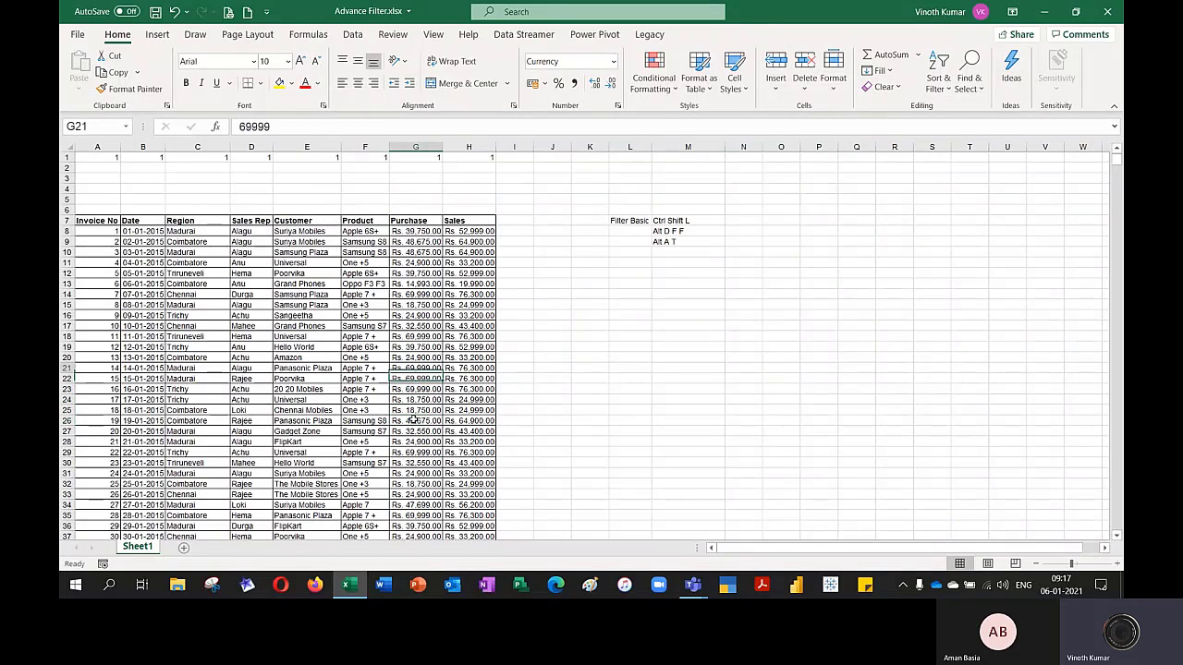
{"action": "key", "text": "shift+Down"}
{"action": "key", "text": "shift+Down"}
{"action": "key", "text": "shift+Down"}
{"action": "key", "text": "shift+Down"}
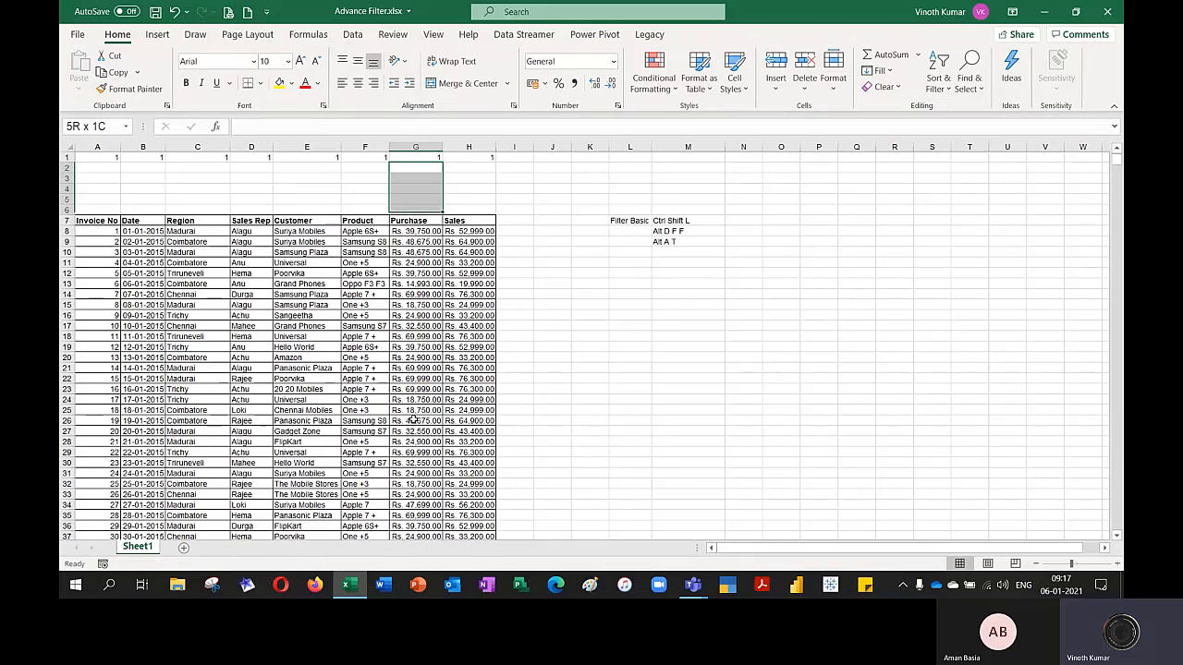
{"action": "key", "text": "shift+space"}
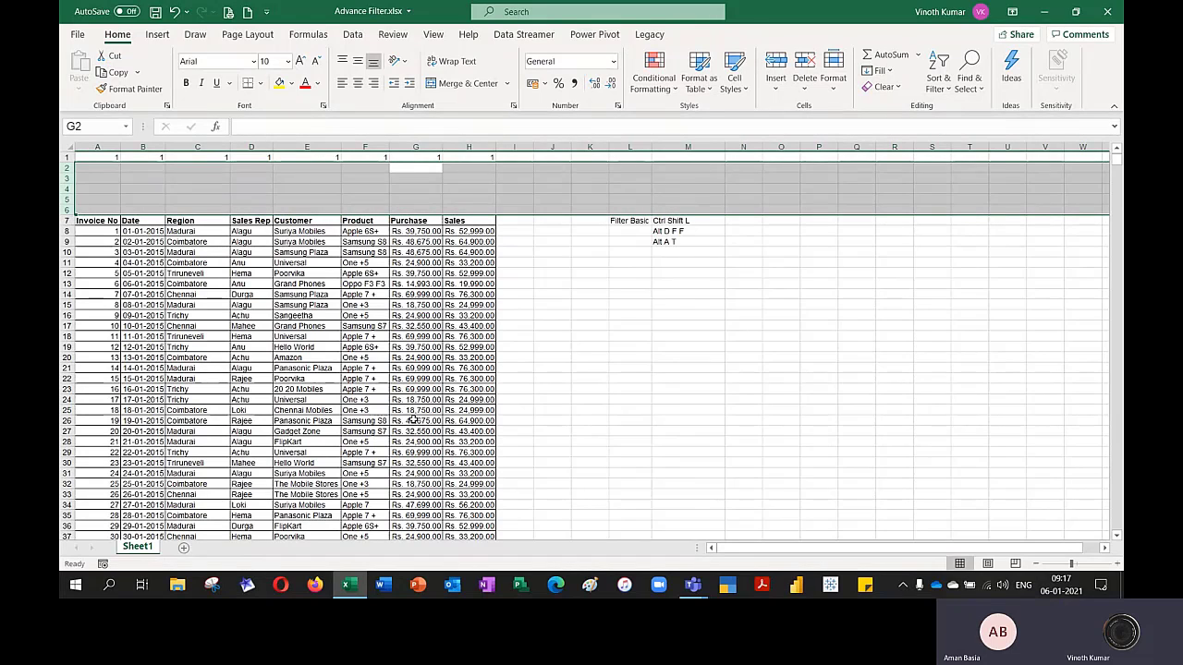
{"action": "key", "text": "ctrl+minus"}
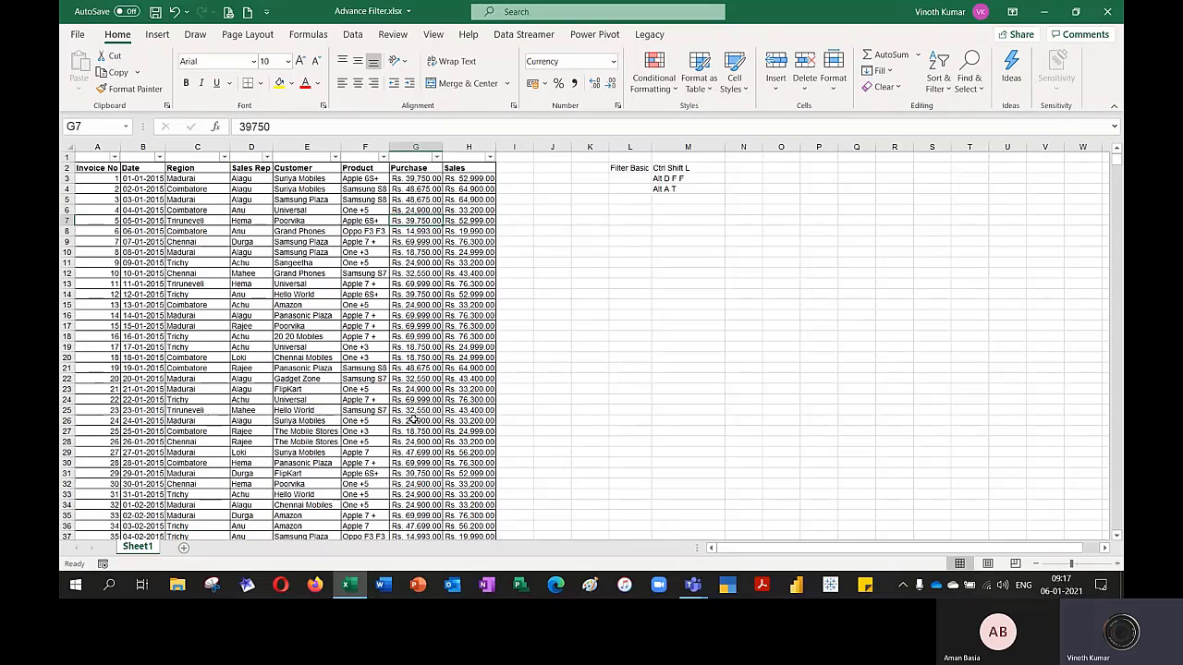
Remove the filter from the row of 1s and apply AutoFilter to the selected headers in row 2 instead
{"action": "key", "text": "ctrl+shift+l"}
{"action": "key", "text": "Up"}
{"action": "key", "text": "Up"}
{"action": "key", "text": "Up"}
{"action": "key", "text": "Up"}
{"action": "key", "text": "Up"}
{"action": "key", "text": "Right"}
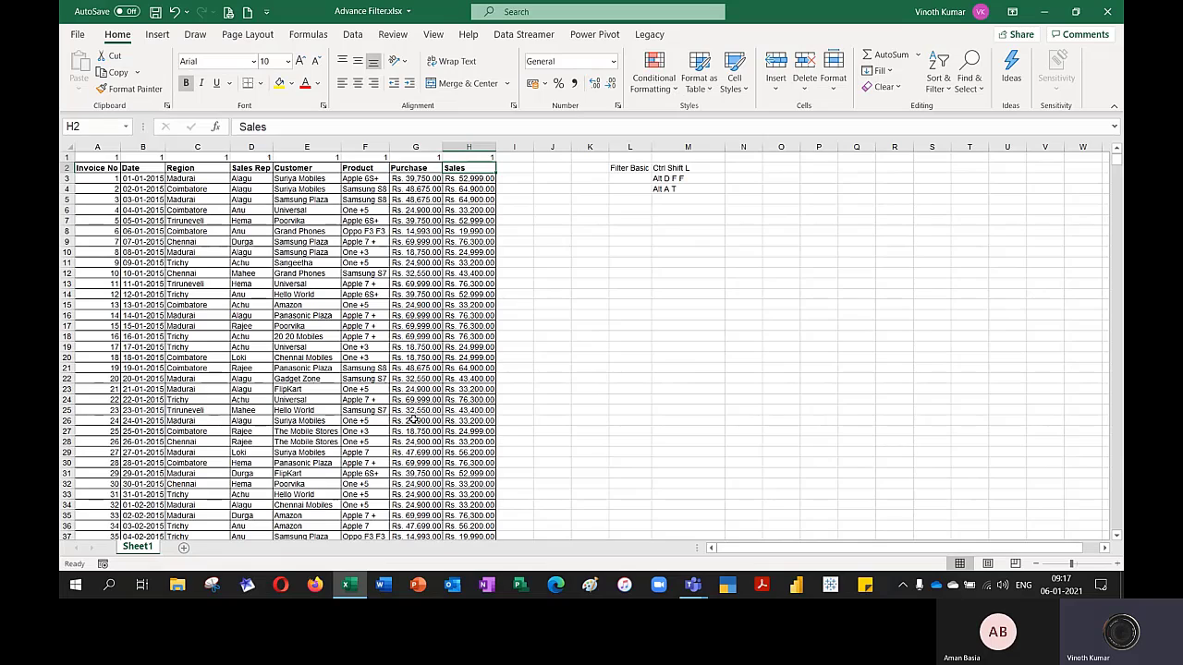
{"action": "key", "text": "ctrl+shift+Left"}
{"action": "key", "text": "ctrl+shift+l"}
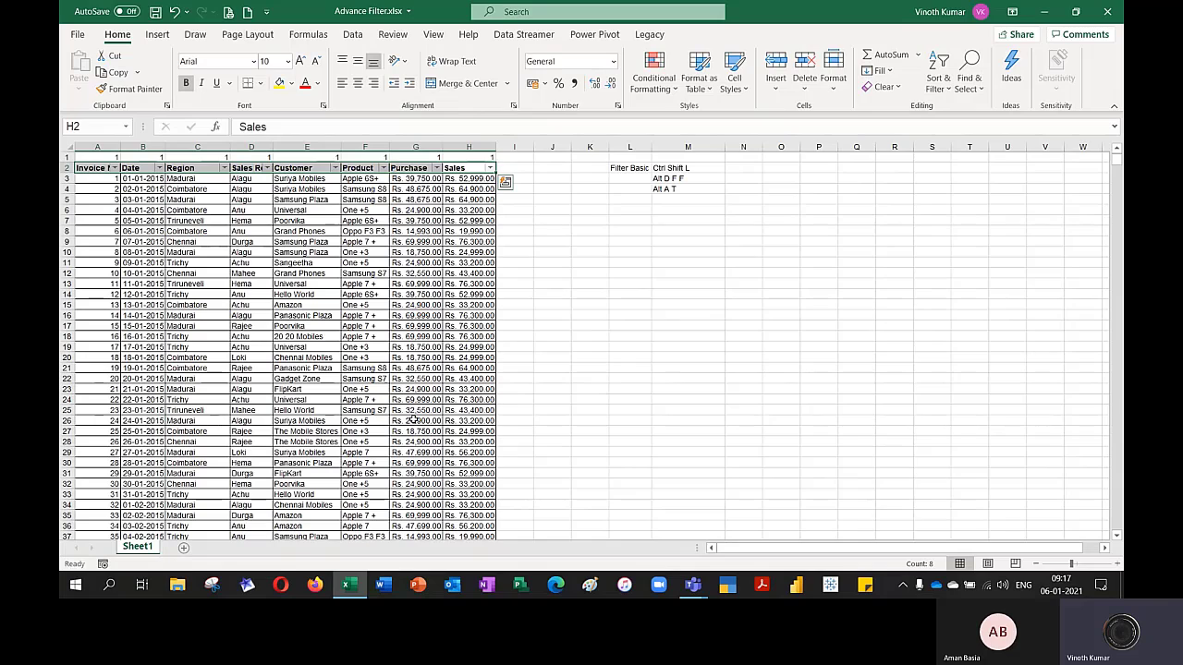
Turn off the AutoFilter on row 2 and delete row 1 containing the 1s
{"action": "key", "text": "ctrl+shift+l"}
{"action": "key", "text": "Up"}
{"action": "key", "text": "shift+space"}
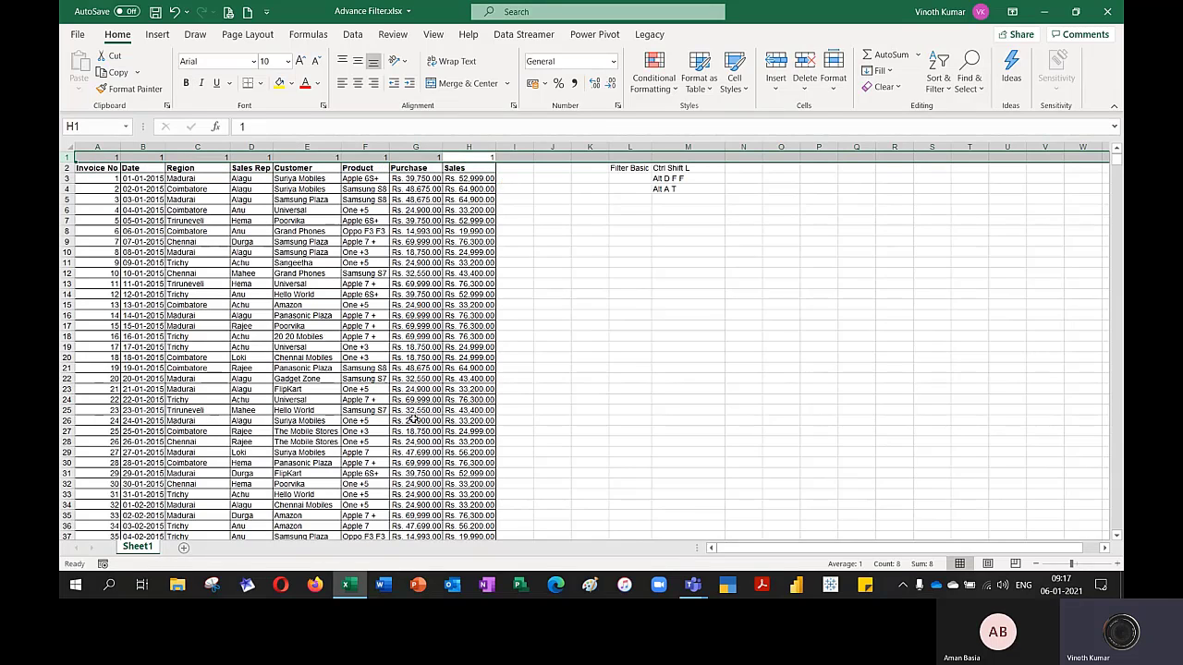
{"action": "key", "text": "ctrl+minus"}
Turn on AutoFilter for the sales table with its headers in row 1
{"action": "key", "text": "Down"}
{"action": "key", "text": "Down"}
{"action": "key", "text": "Down"}
{"action": "key", "text": "Down"}
{"action": "key", "text": "Down"}
{"action": "key", "text": "Down"}
{"action": "key", "text": "Down"}
{"action": "key", "text": "Down"}
{"action": "key", "text": "Down"}
{"action": "key", "text": "Down"}
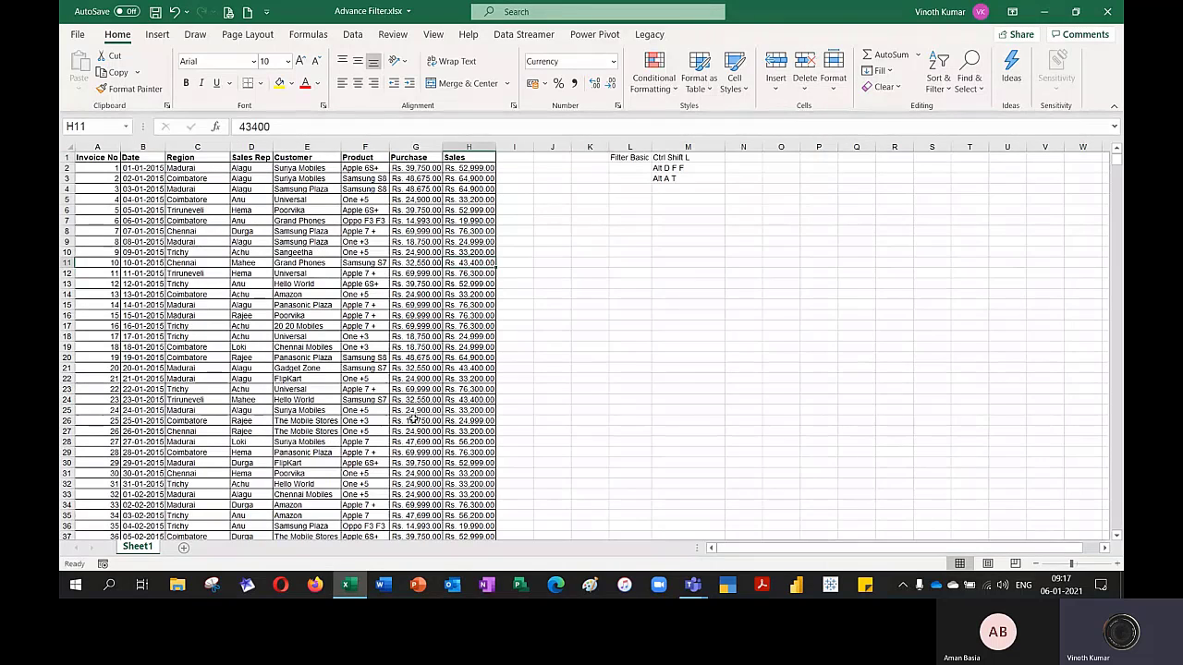
{"action": "key", "text": "ctrl+shift+l"}
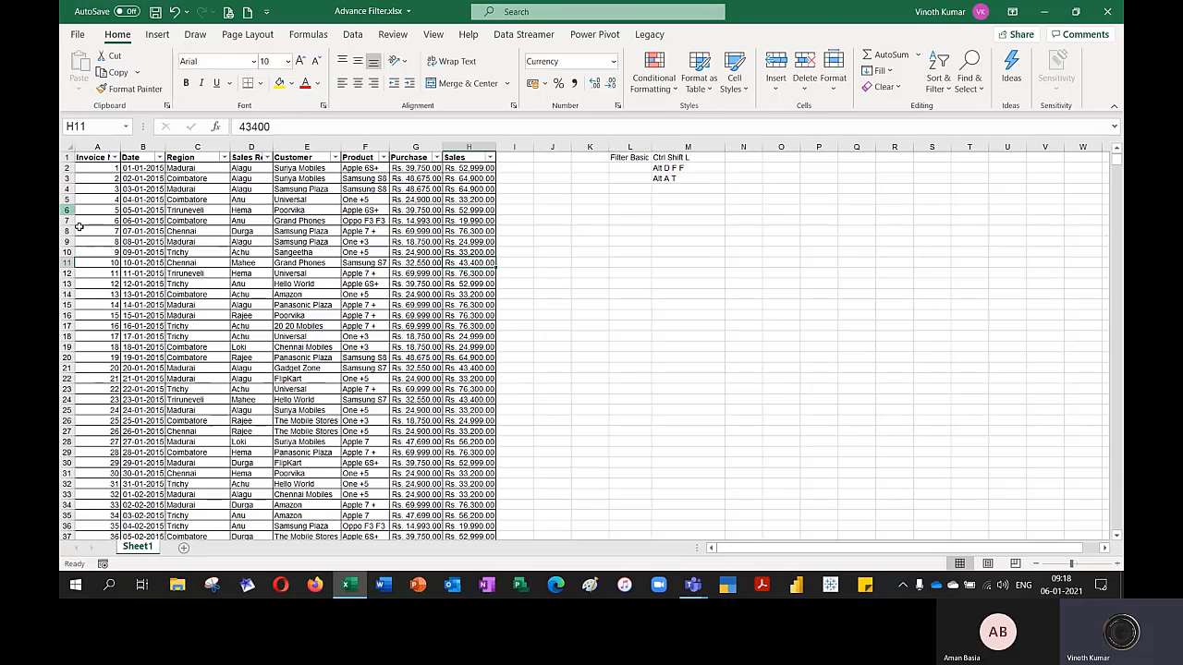
Filter the Date column to only the year 2015
{"action": "left_click", "coordinate": [159, 158]}
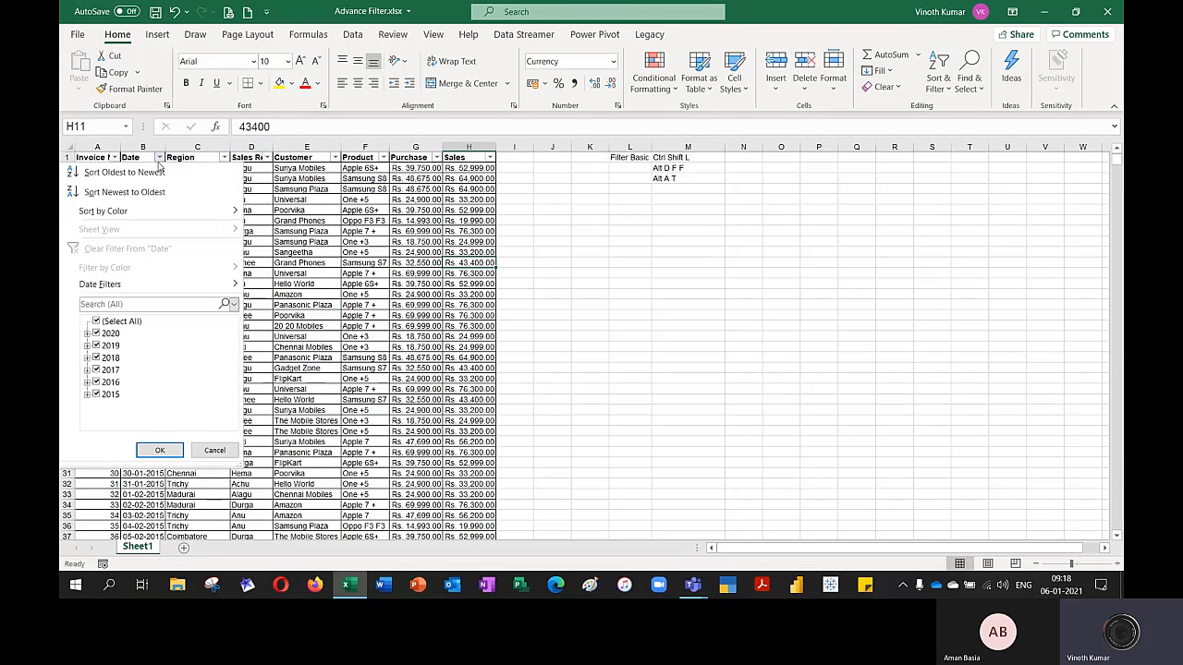
{"action": "left_click", "coordinate": [97, 322]}
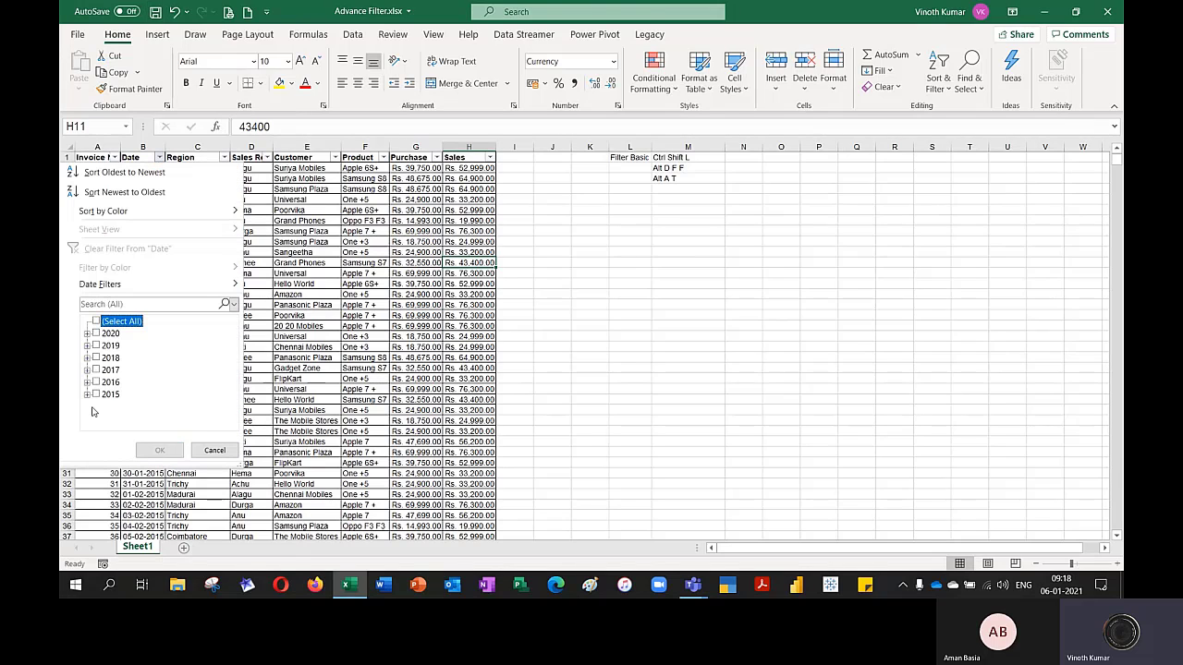
{"action": "left_click", "coordinate": [96, 395]}
{"action": "left_click", "coordinate": [159, 450]}
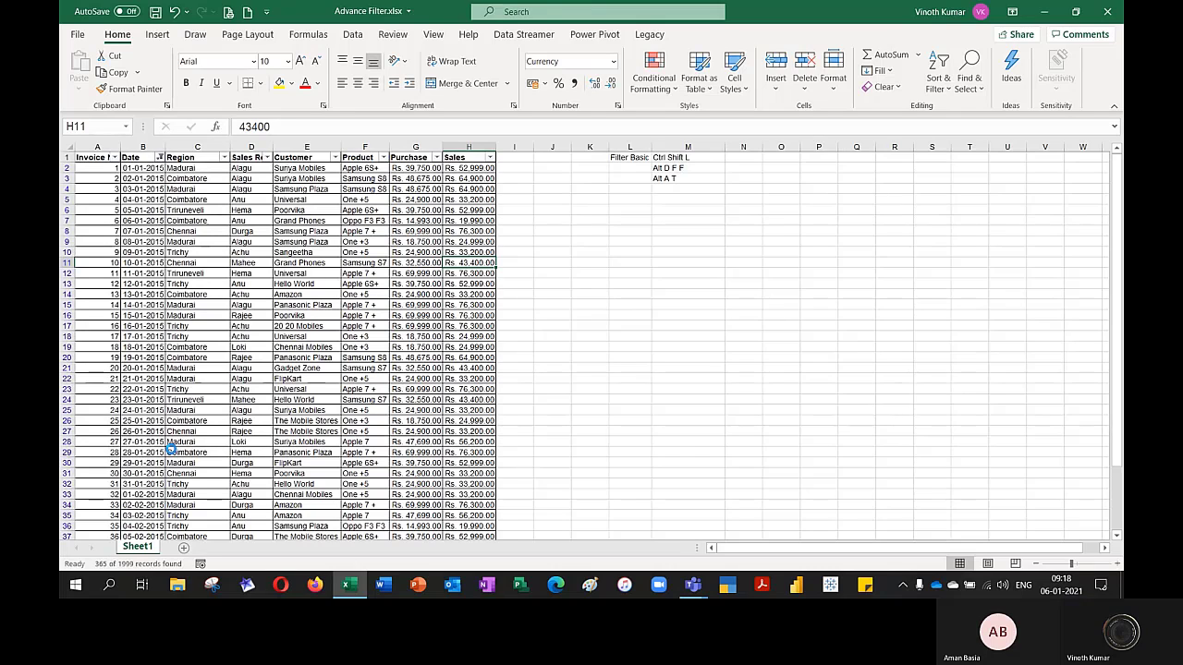
Filter the Region column to only Chennai
{"action": "left_click", "coordinate": [224, 157]}
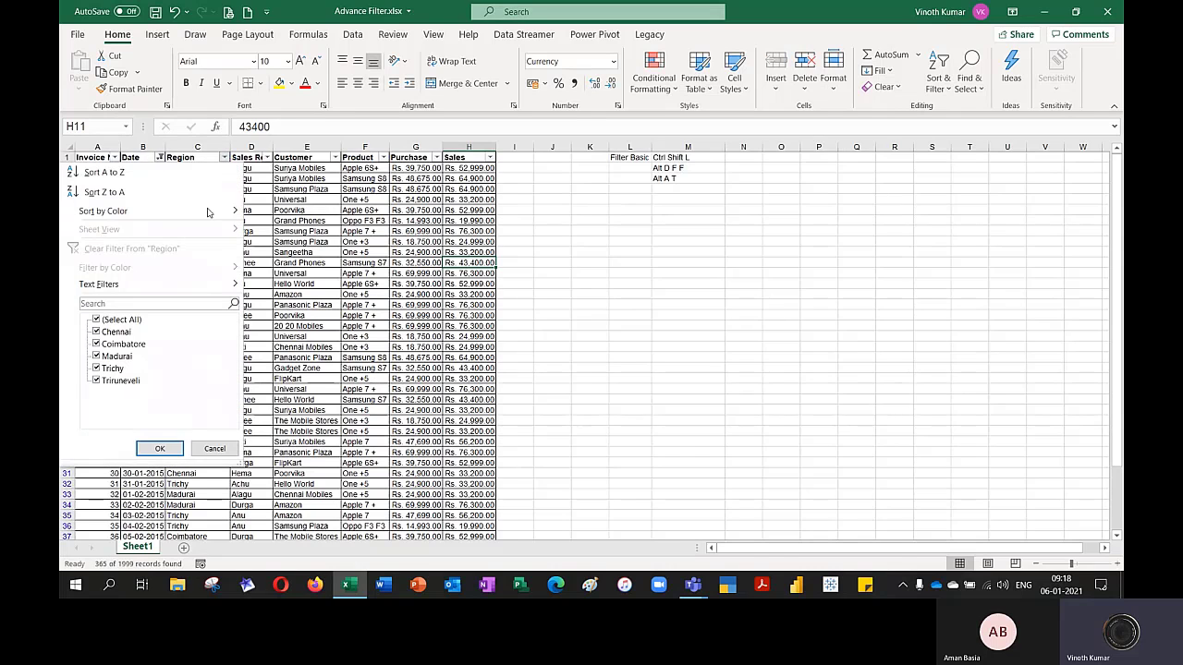
{"action": "left_click", "coordinate": [118, 321]}
{"action": "left_click", "coordinate": [122, 333]}
{"action": "left_click", "coordinate": [160, 449]}
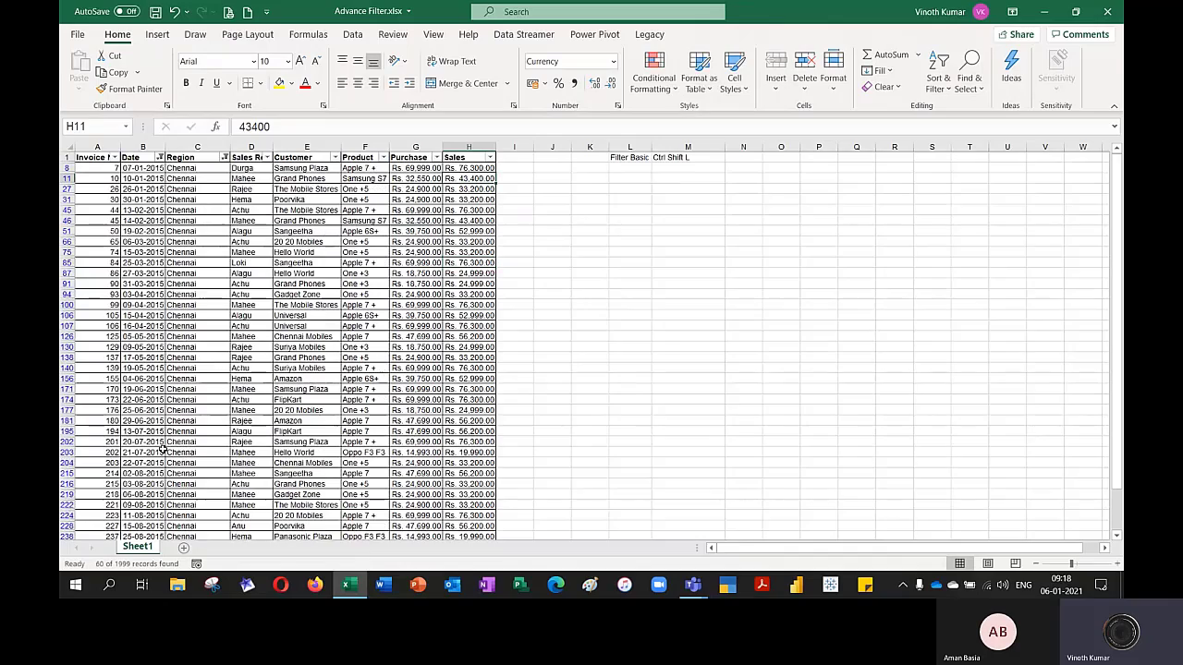
Copy the filtered sales table with its headers into a new worksheet, starting at cell C2
{"action": "scroll", "coordinate": [522, 388], "scroll_direction": "down", "scroll_amount": 9}
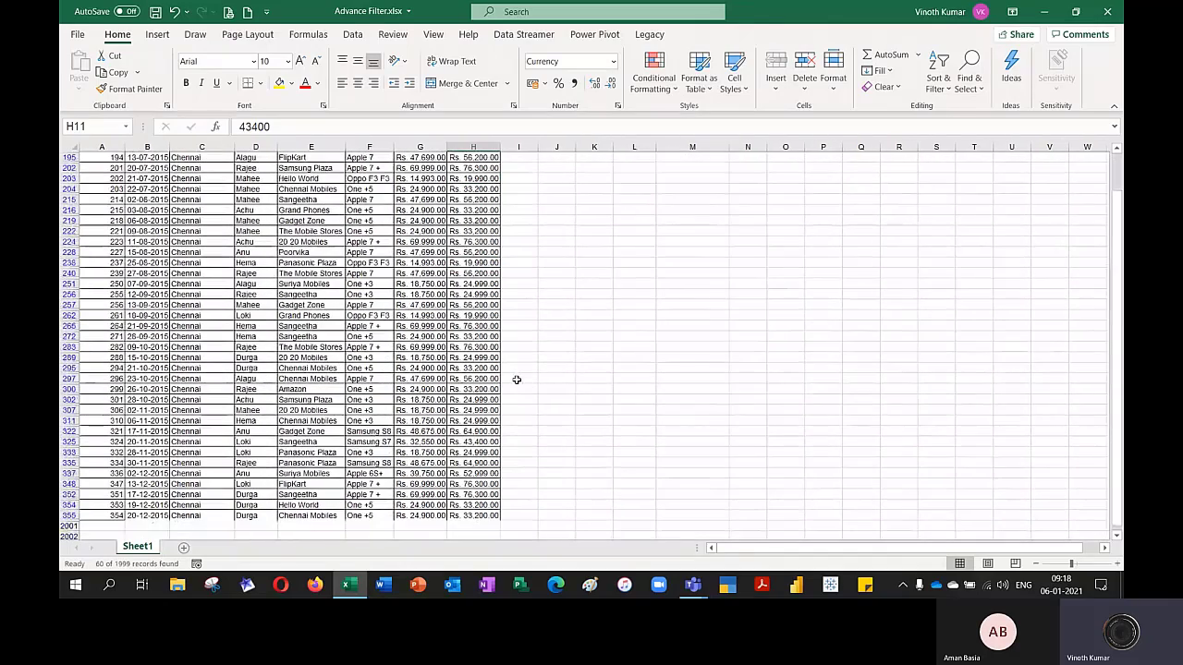
{"action": "scroll", "coordinate": [517, 379], "scroll_direction": "up", "scroll_amount": 9}
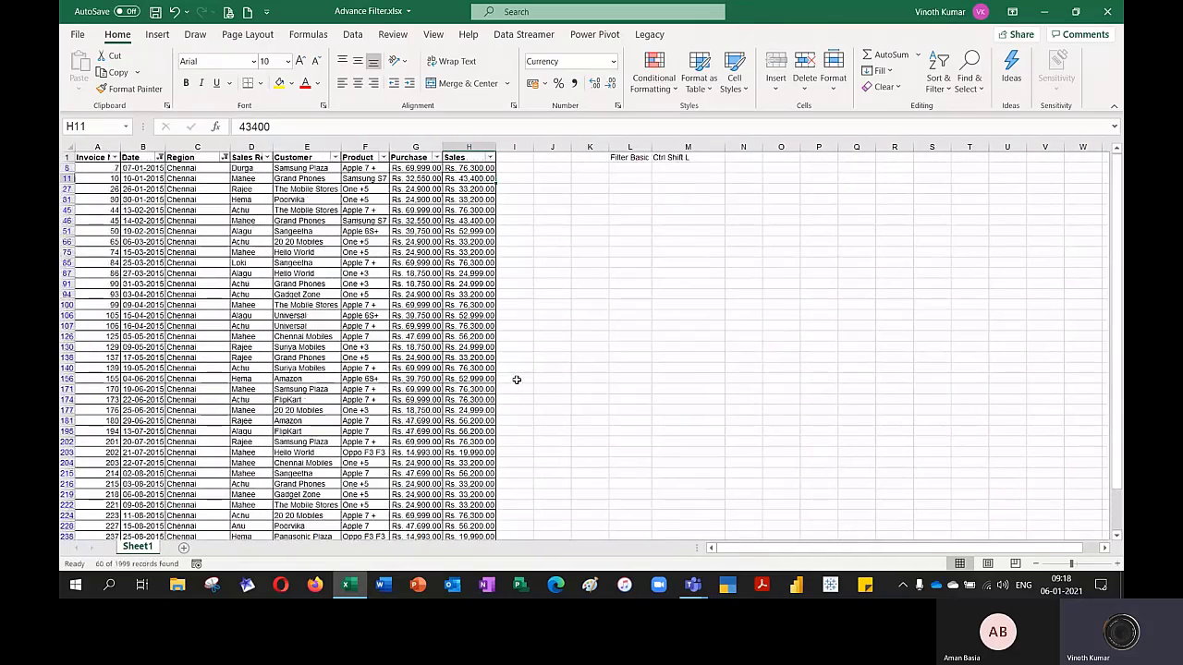
{"action": "left_click", "coordinate": [97, 157]}
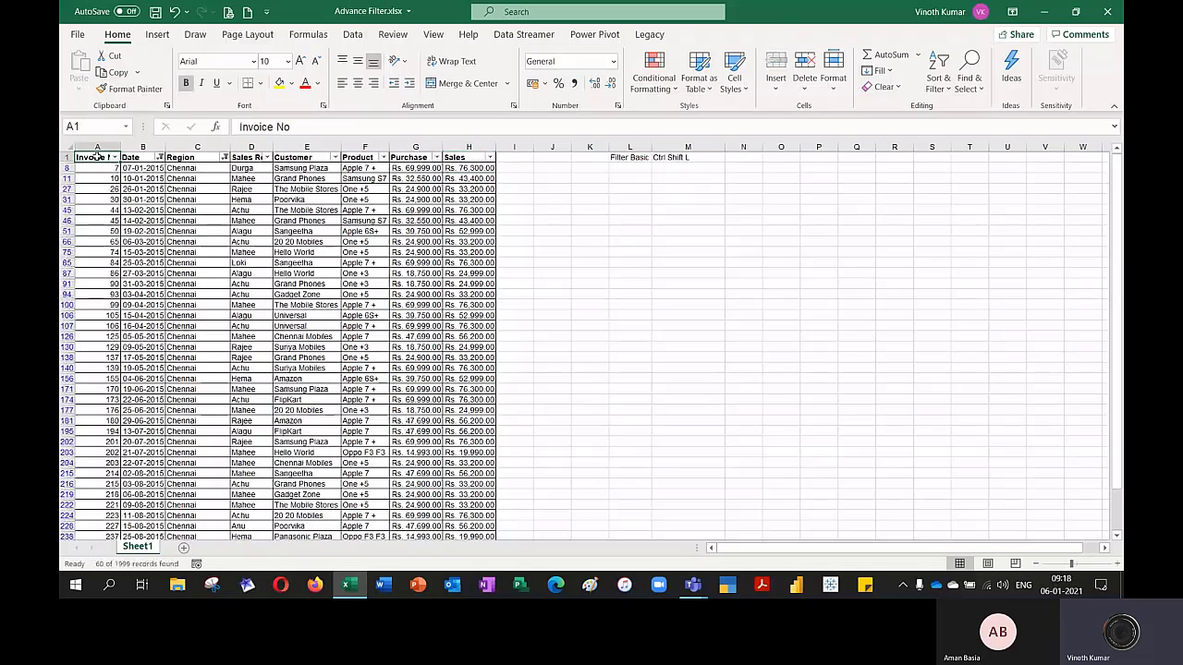
{"action": "key", "text": "ctrl+shift+Down"}
{"action": "key", "text": "ctrl+shift+Right"}
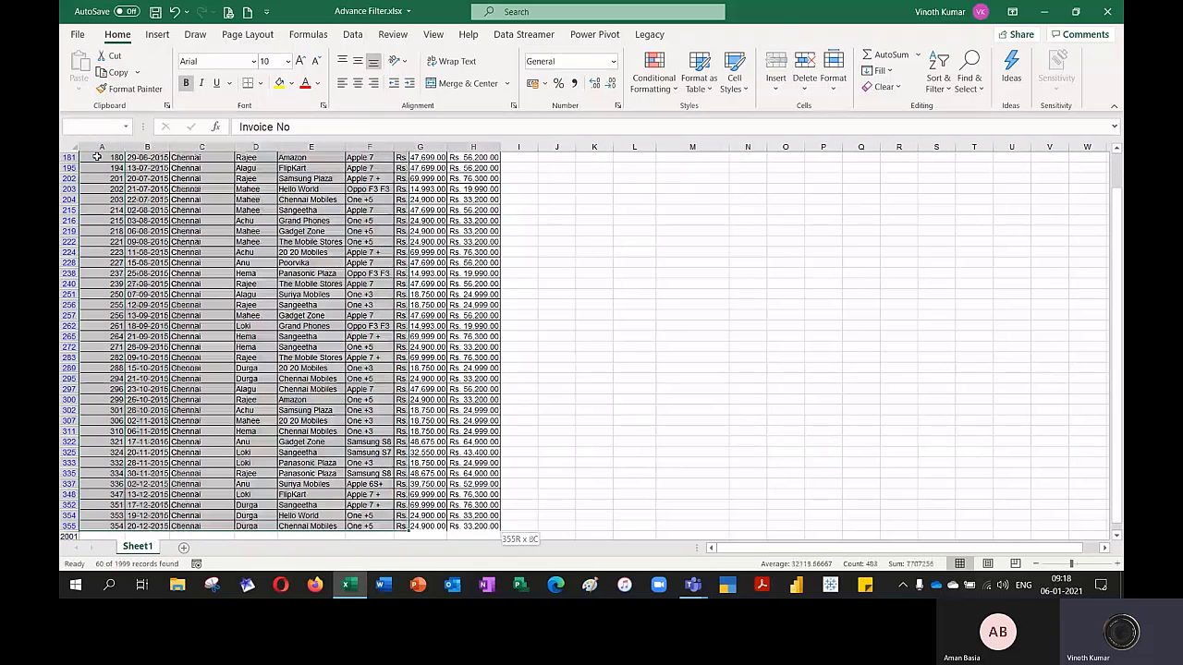
{"action": "key", "text": "ctrl+c"}
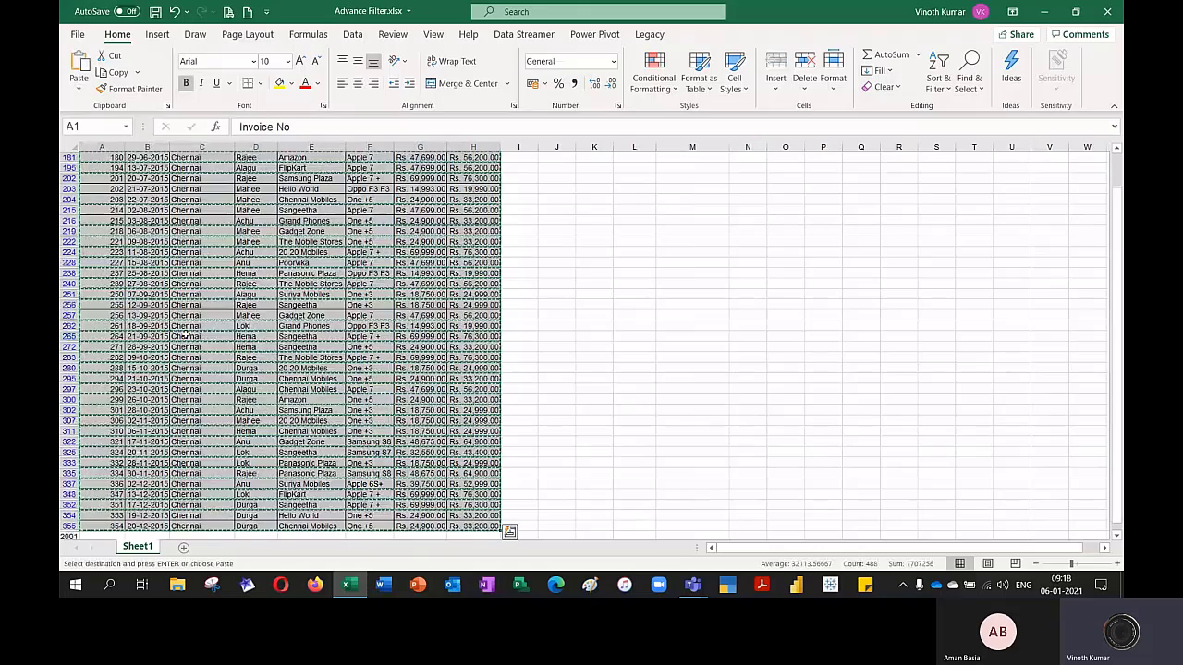
{"action": "left_click", "coordinate": [185, 549]}
{"action": "left_click", "coordinate": [188, 173]}
{"action": "key", "text": "ctrl+v"}
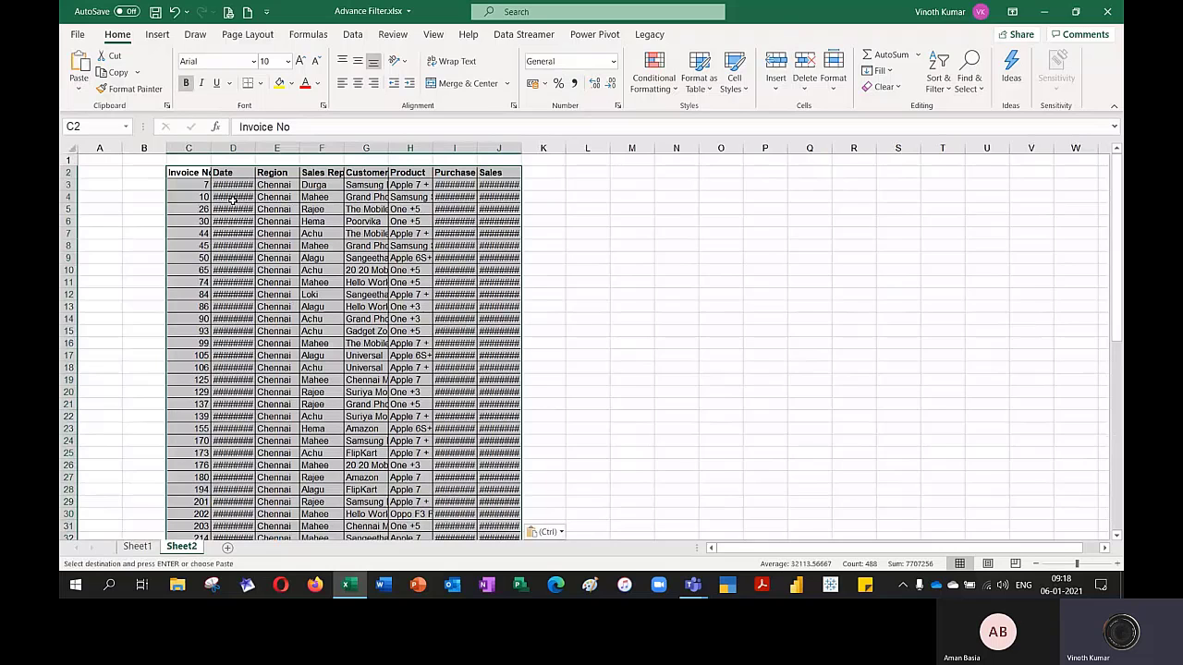
AutoFit the column widths of the pasted table in Sheet2 and check its rows down to the last record
{"action": "key", "text": "alt+h"}
{"action": "key", "text": "o"}
{"action": "key", "text": "i"}
{"action": "key", "text": "ctrl+Down"}
{"action": "key", "text": "Right"}
{"action": "key", "text": "Right"}
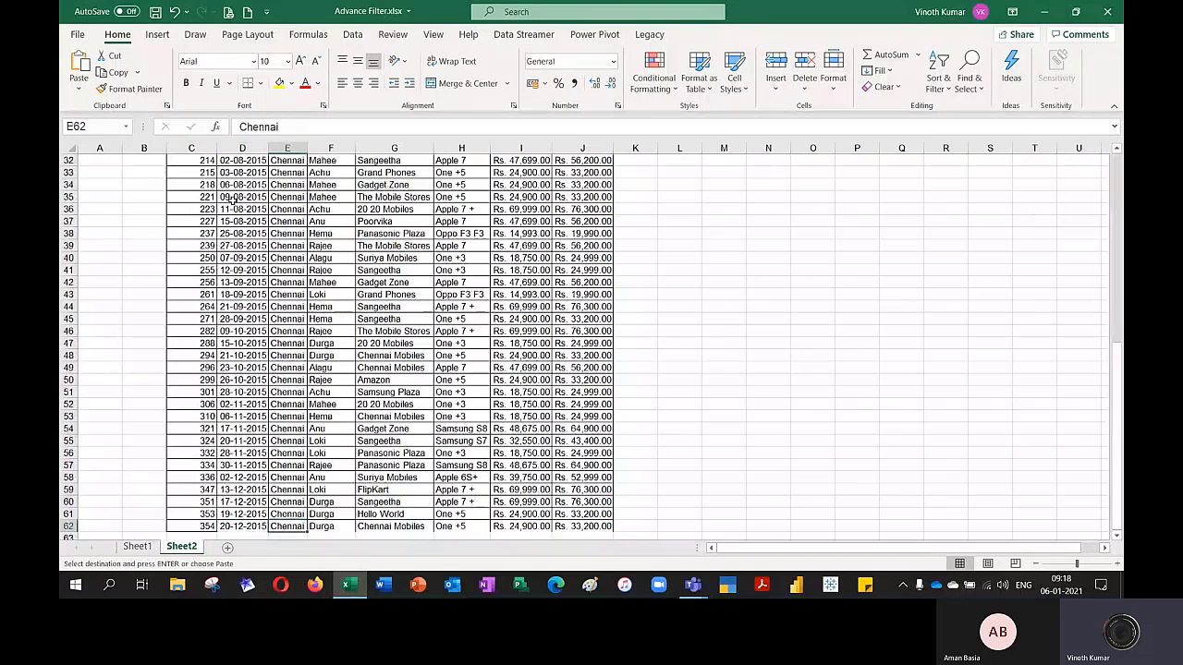
{"action": "key", "text": "ctrl+Up"}
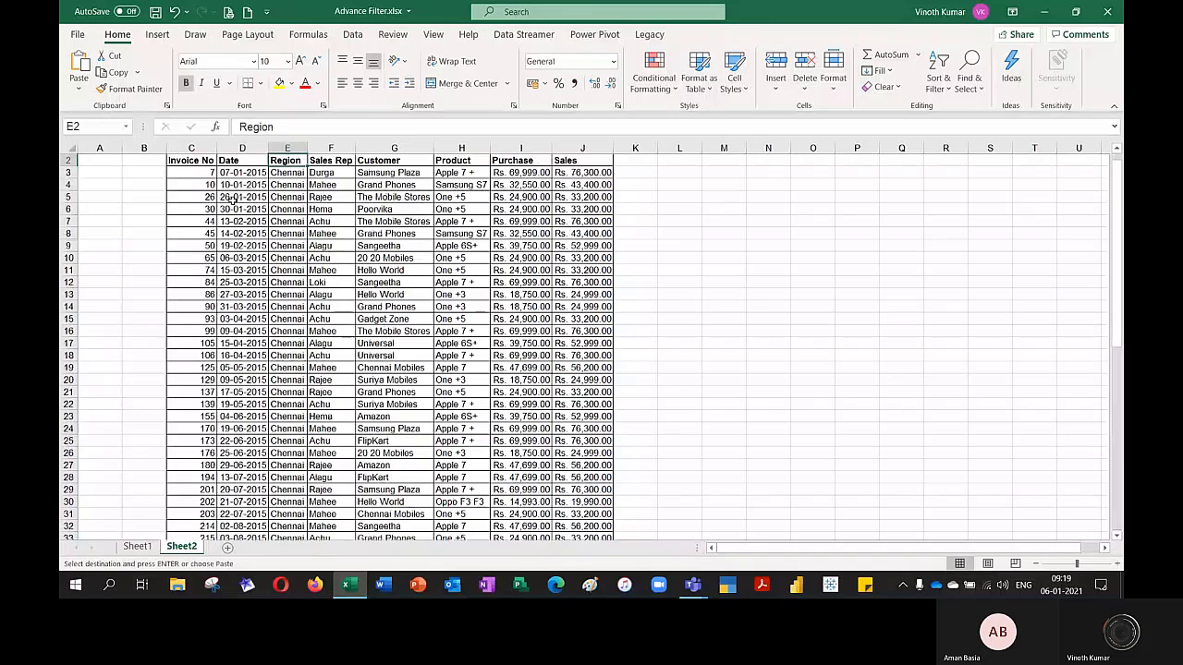
{"action": "key", "text": "Down"}
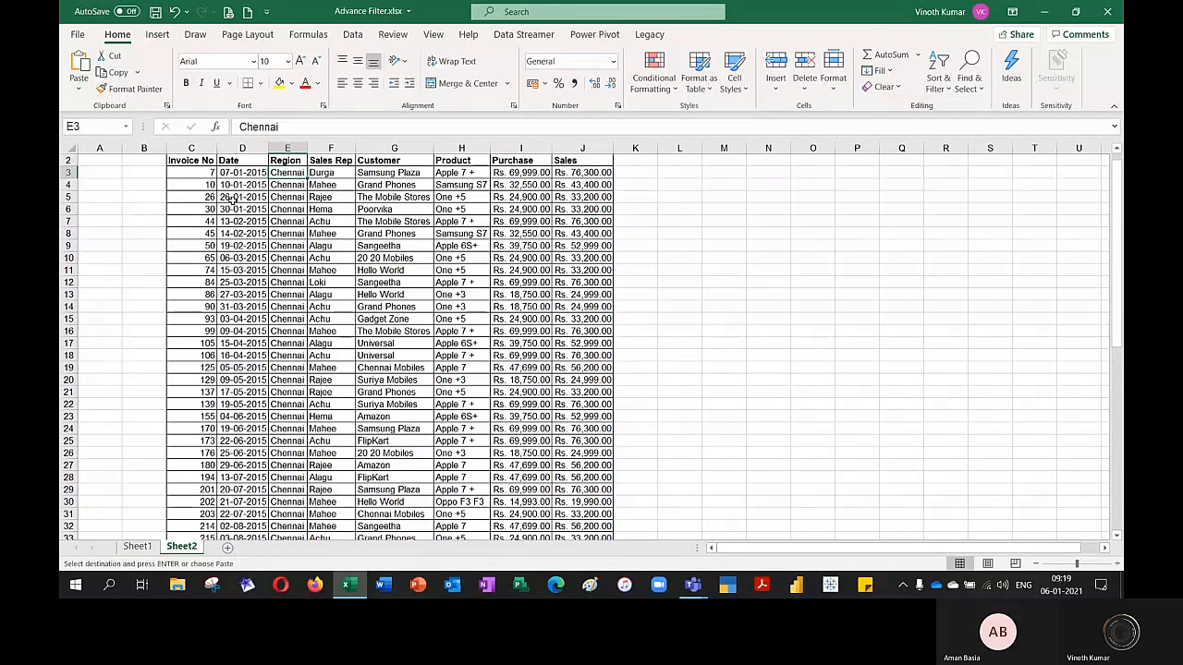
{"action": "key", "text": "Escape"}
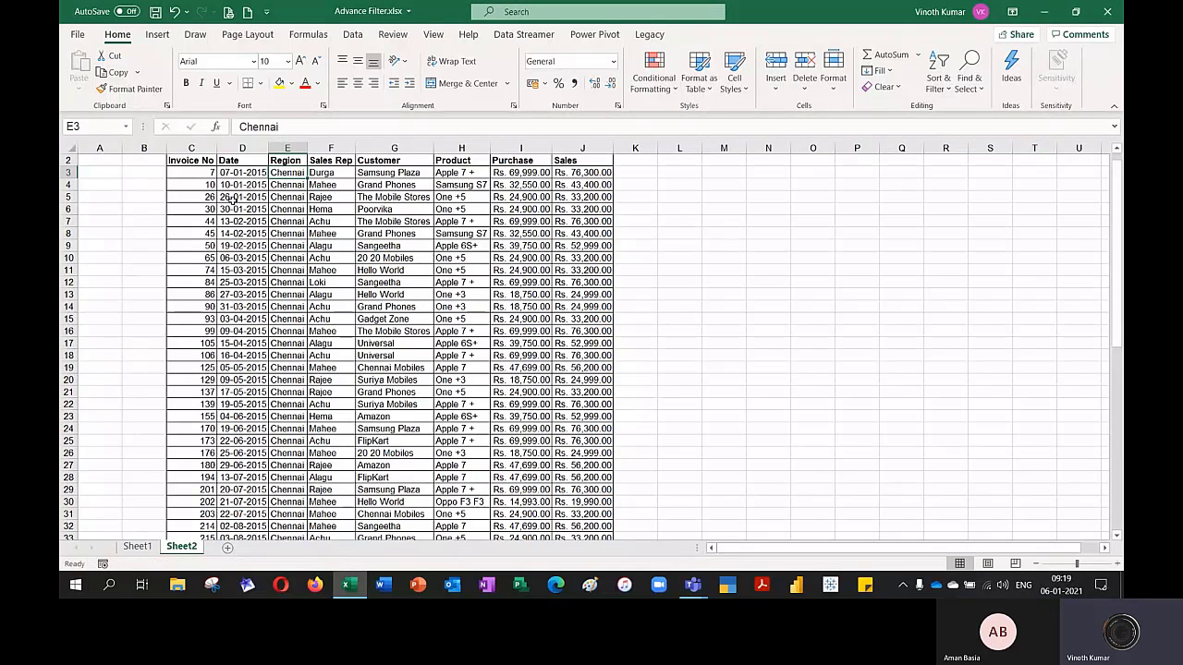
Return to Sheet1 and turn off the AutoFilter on the sales table
{"action": "key", "text": "ctrl+Page_Up"}
{"action": "key", "text": "Right"}
{"action": "key", "text": "Right"}
{"action": "key", "text": "Right"}
{"action": "key", "text": "Right"}
{"action": "key", "text": "Right"}
{"action": "key", "text": "Right"}
{"action": "key", "text": "Right"}
{"action": "key", "text": "Right"}
{"action": "key", "text": "Right"}
{"action": "key", "text": "Right"}
{"action": "key", "text": "Right"}
{"action": "key", "text": "Right"}
{"action": "key", "text": "Right"}
{"action": "key", "text": "Right"}
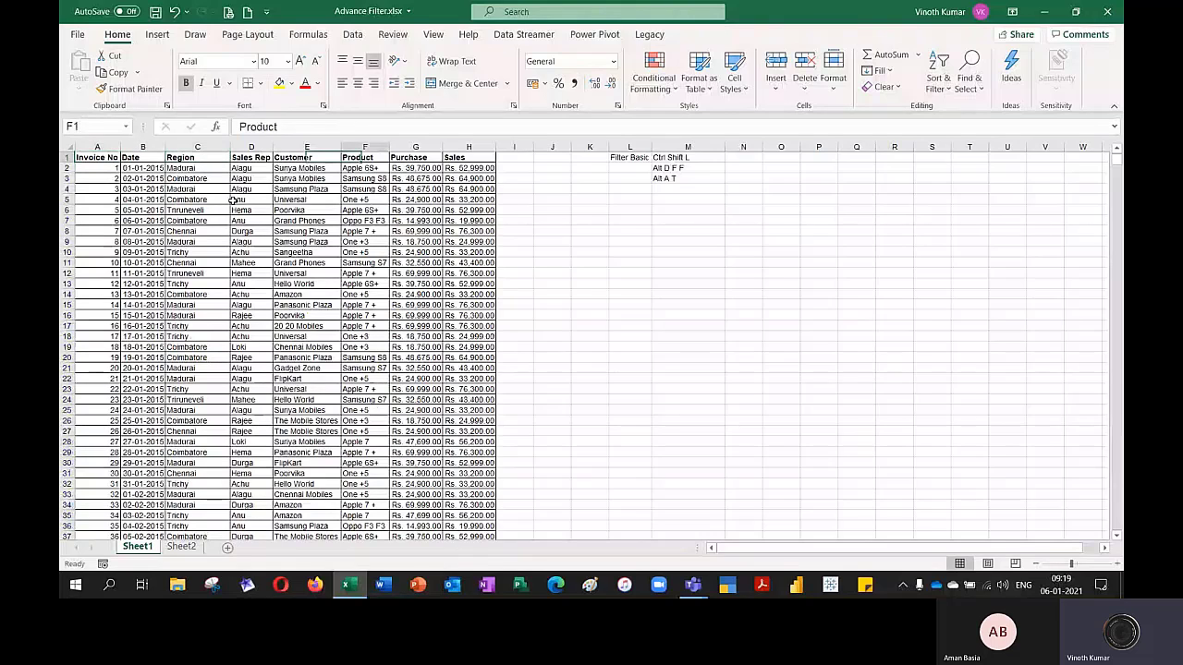
Enter the heading "Advanced" in cell L6, below the basic filter notes
{"action": "key", "text": "Down"}
{"action": "key", "text": "Down"}
{"action": "key", "text": "Down"}
{"action": "key", "text": "Down"}
{"action": "key", "text": "Down"}
{"action": "key", "text": "Left"}
{"action": "key", "text": "Left"}
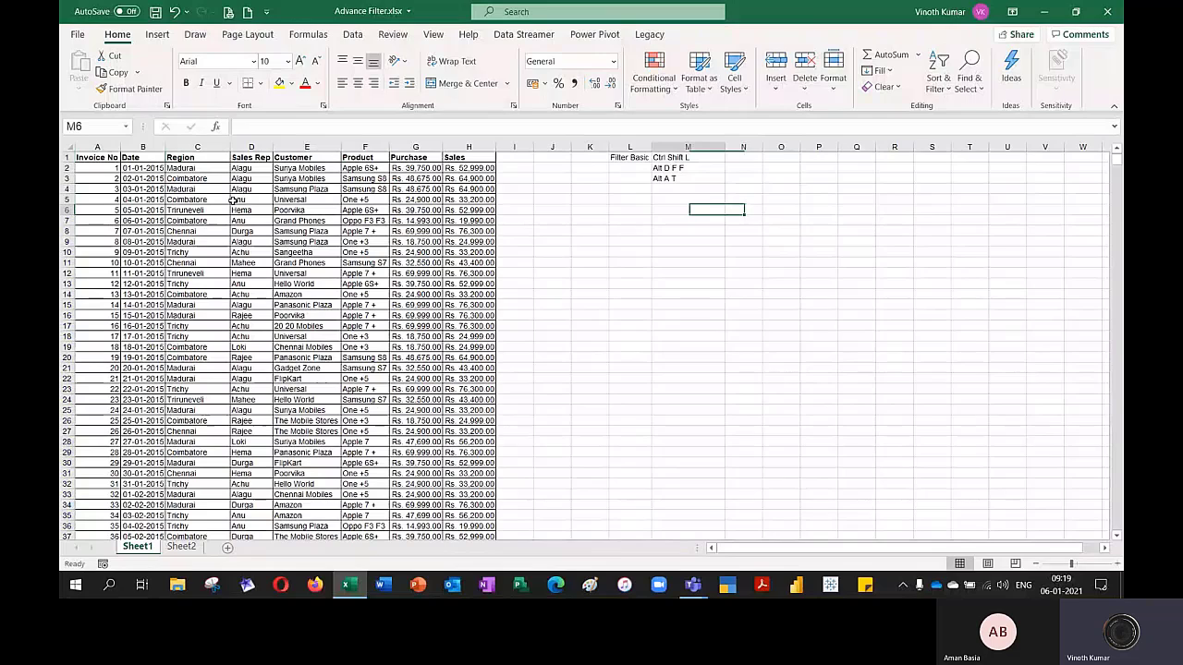
{"action": "key", "text": "Down"}
{"action": "key", "text": "Left"}
{"action": "type", "text": "Advanced"}
{"action": "key", "text": "Tab"}
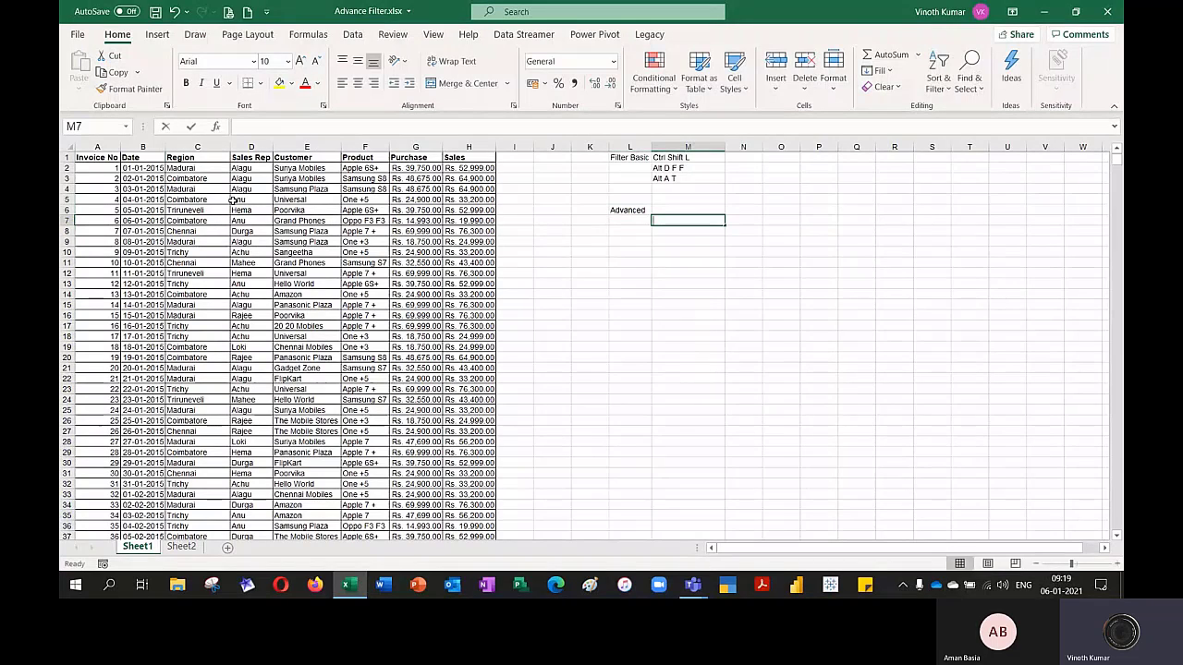
List "Unique Column" in M7 and "Criteria Based Filter" in M8 under the Advanced heading
{"action": "type", "text": "Unique Column"}
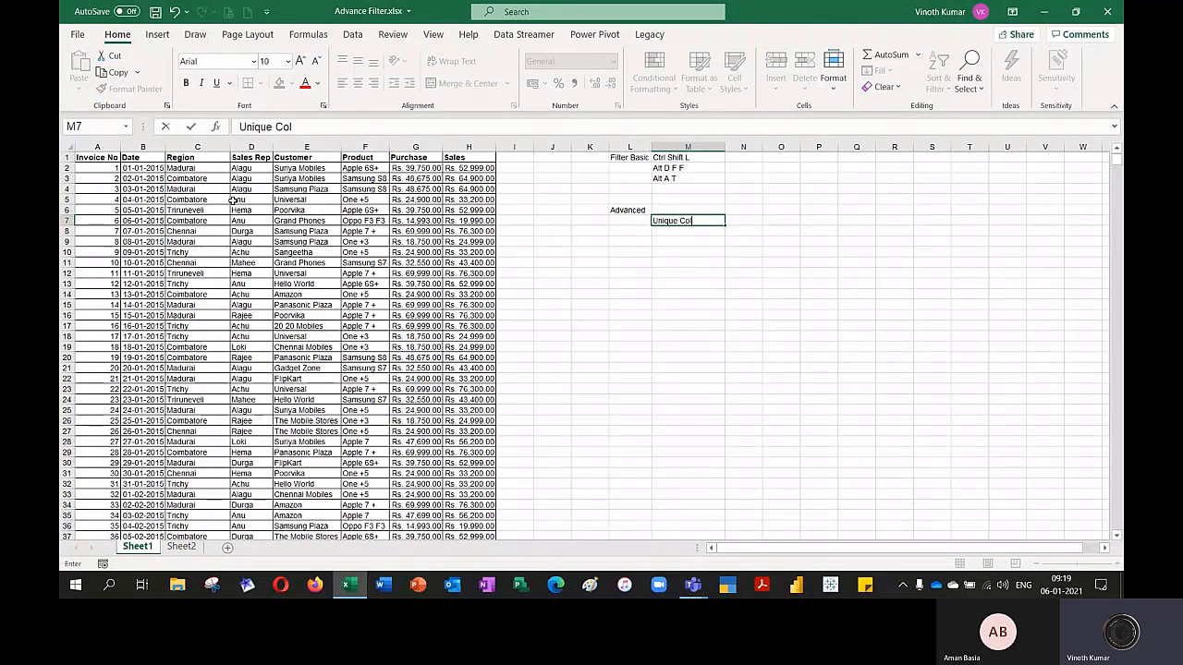
{"action": "key", "text": "Return"}
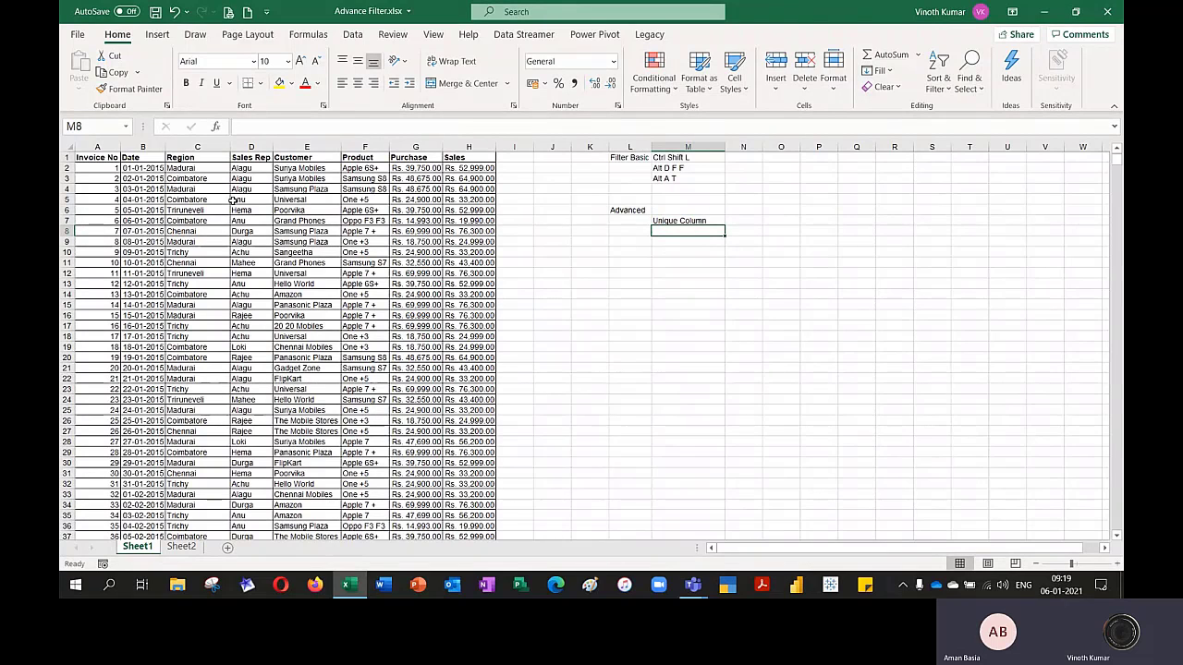
{"action": "type", "text": "Criteria B"}
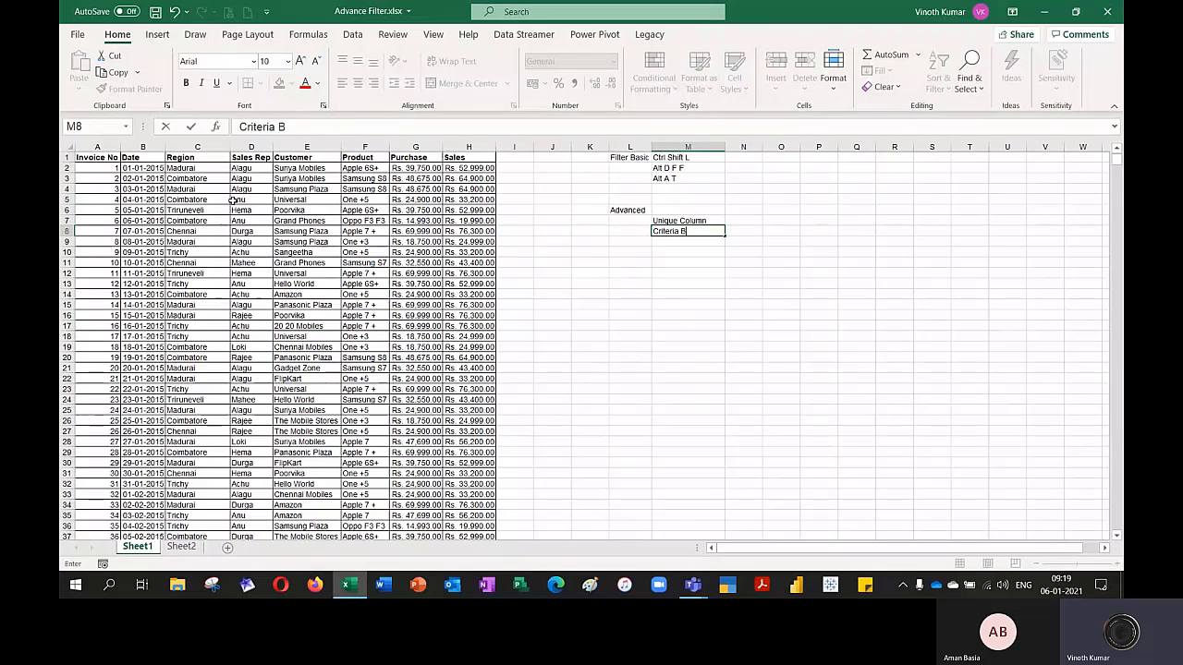
{"action": "type", "text": "ased Filt"}
{"action": "type", "text": "er"}
{"action": "key", "text": "Return"}
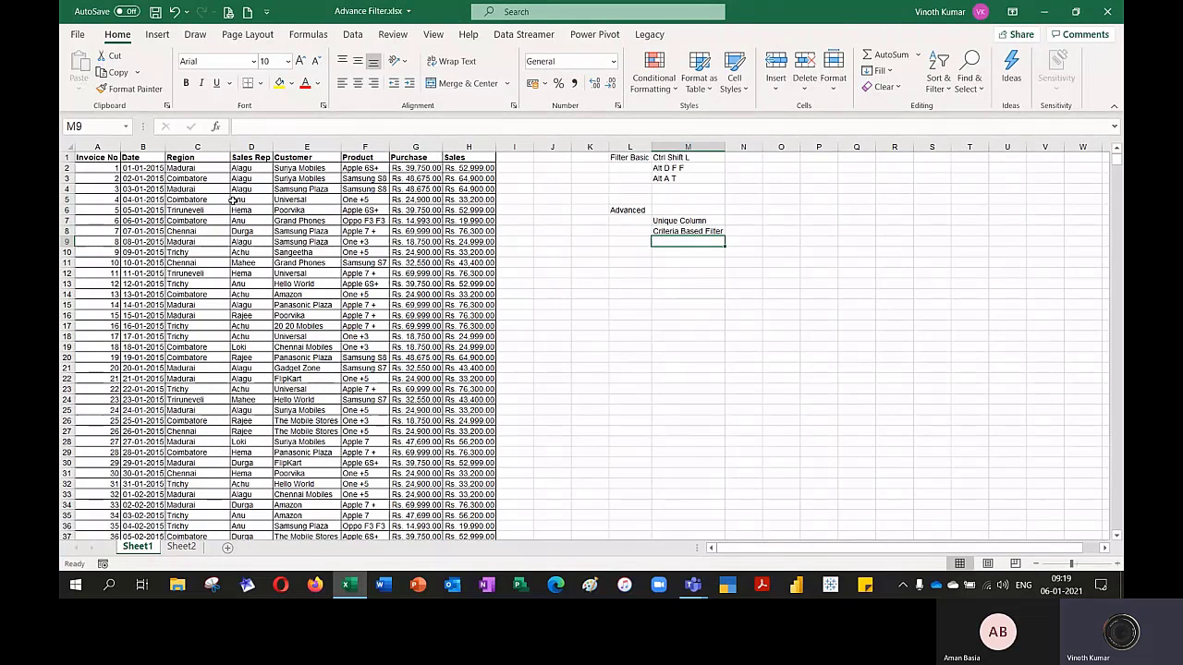
Enter "Compare data with other data" in M9 as the third Advanced item
{"action": "key", "text": "F2"}
{"action": "type", "text": "C"}
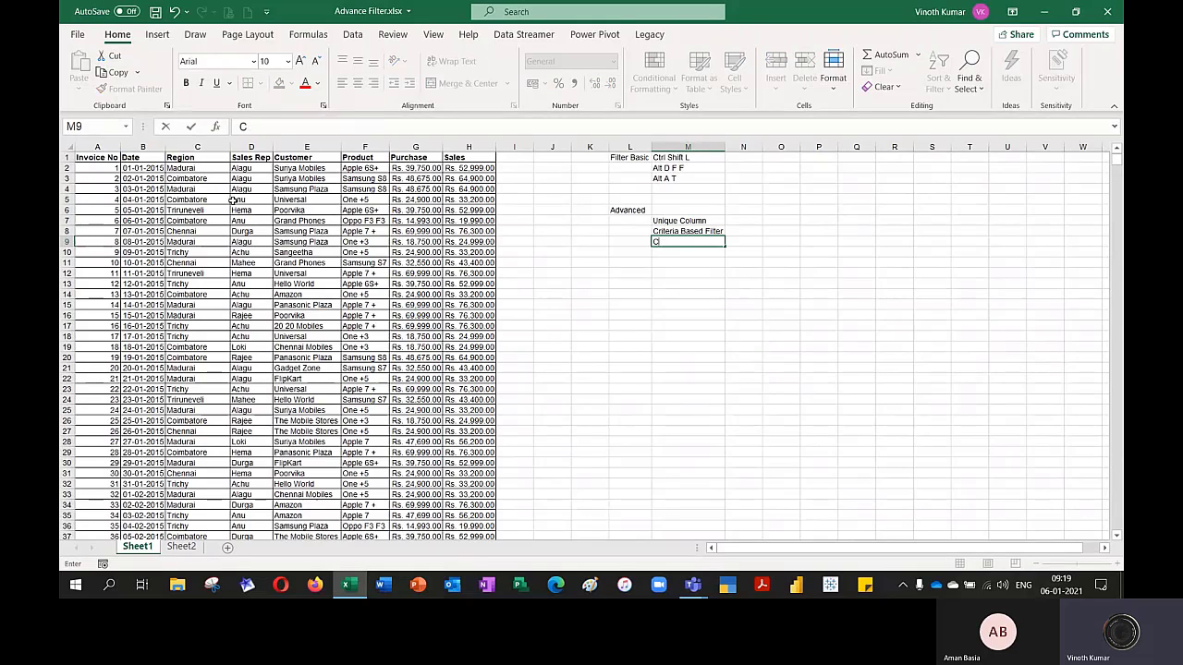
{"action": "type", "text": "ompa"}
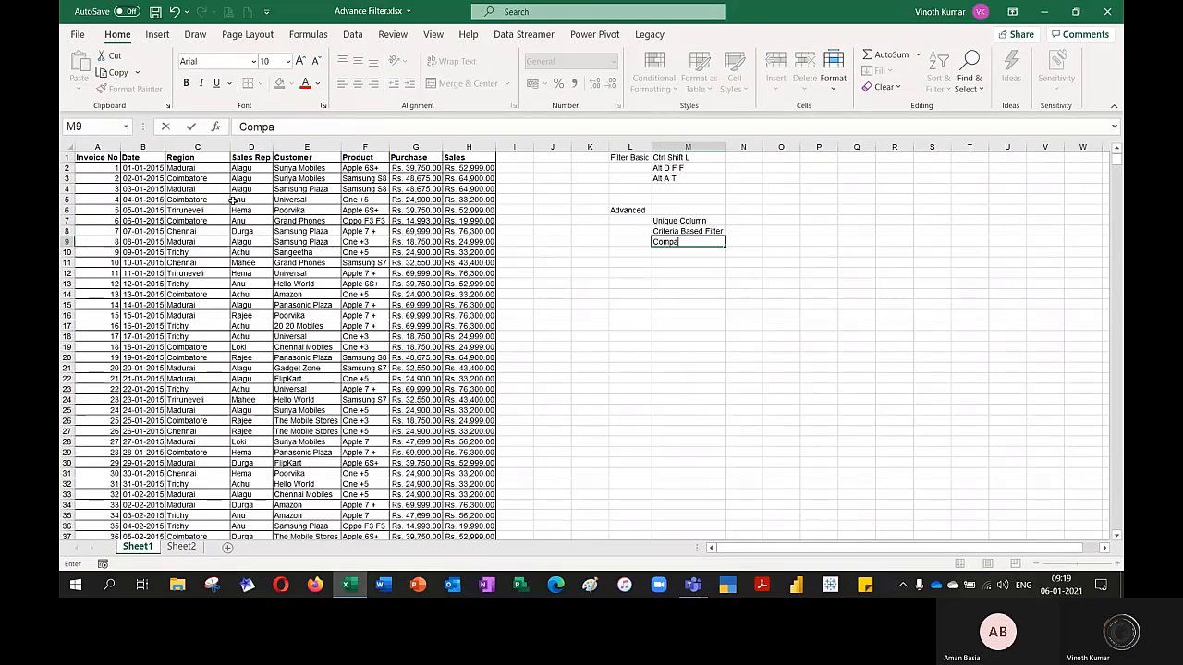
{"action": "type", "text": "re data "}
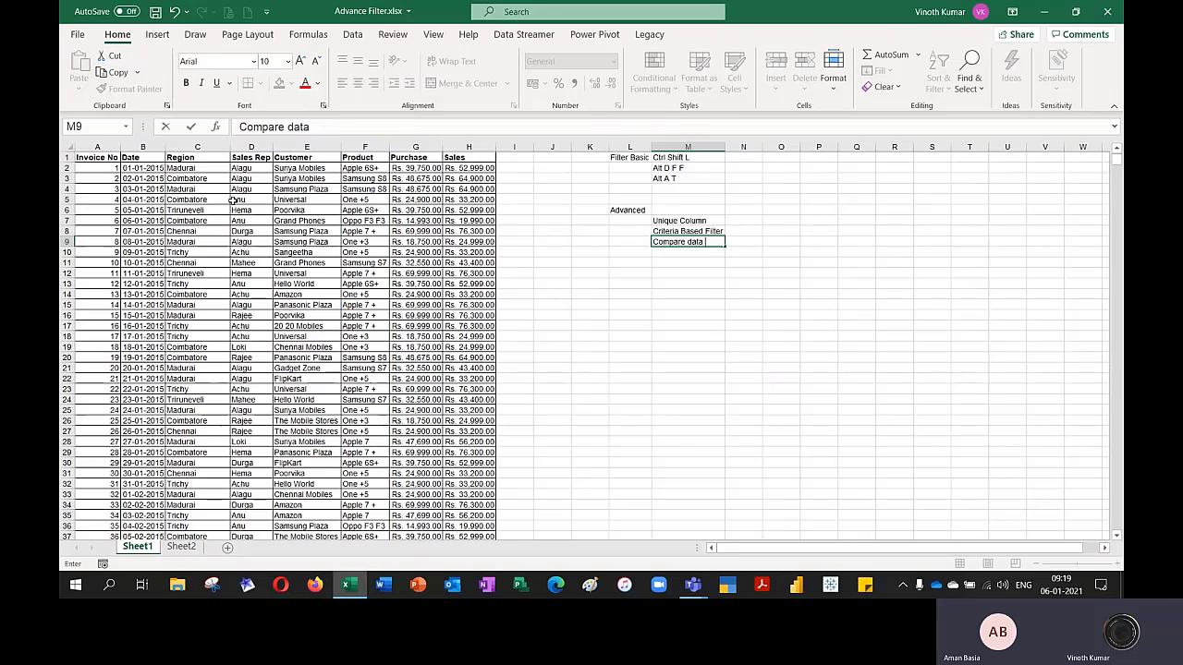
{"action": "type", "text": "with other data"}
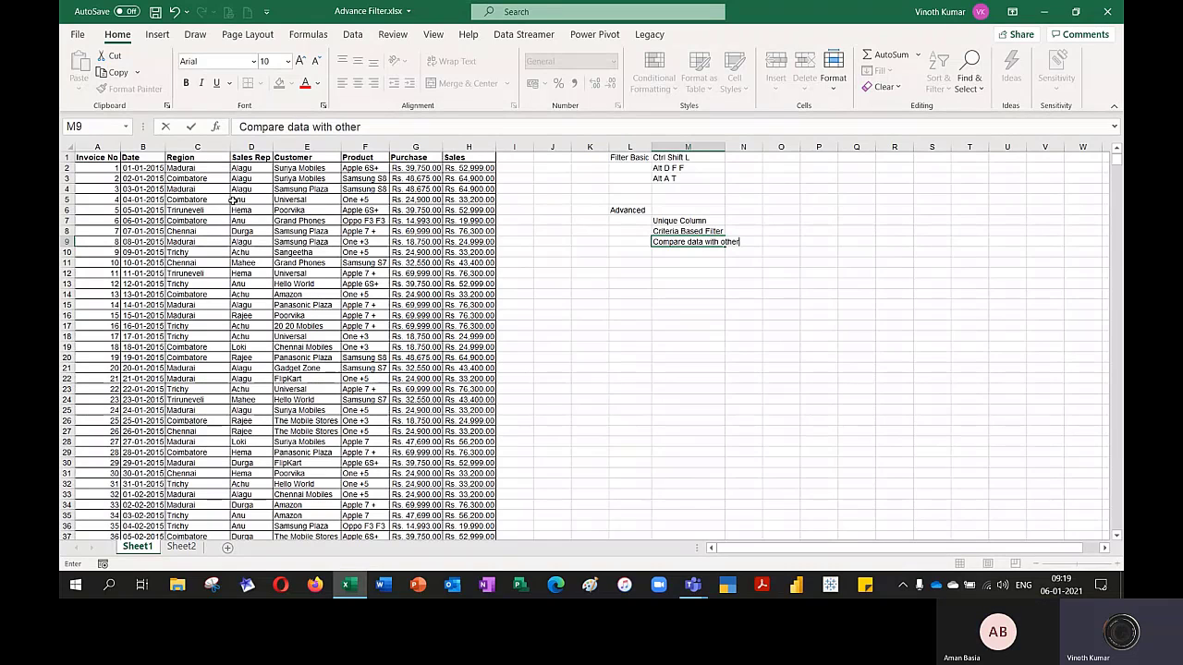
{"action": "key", "text": "Return"}
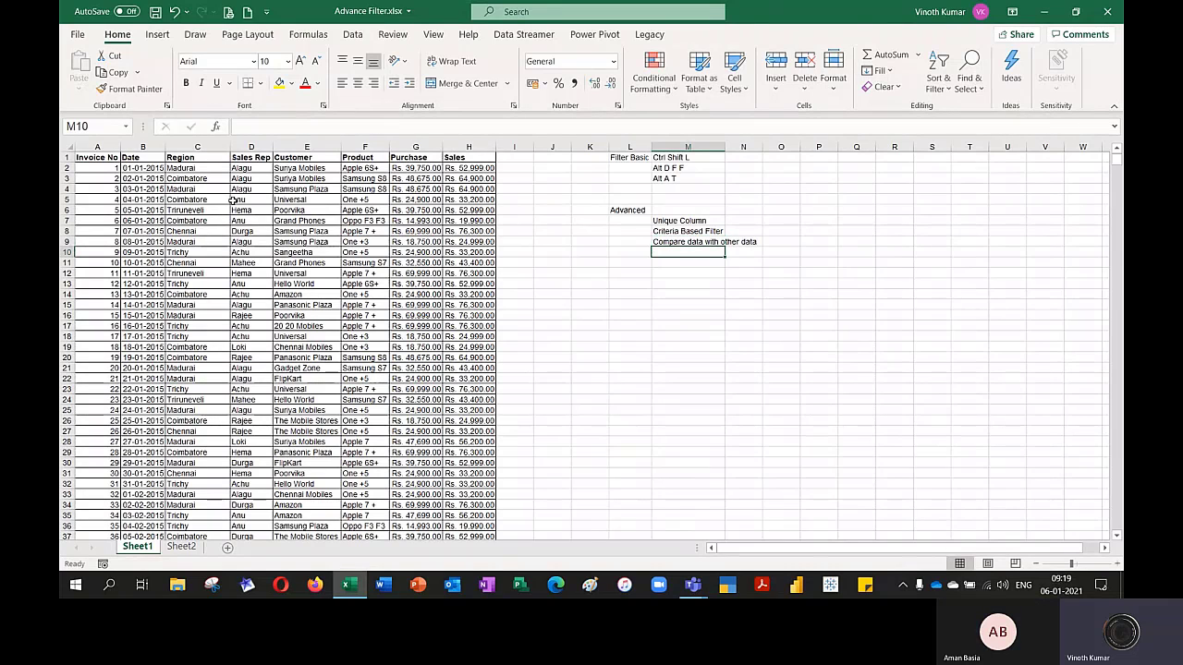
AutoFit column M to the width of the three Advanced items in M7:M9
{"action": "key", "text": "Up"}
{"action": "key", "text": "Up"}
{"action": "key", "text": "Up"}
{"action": "key", "text": "shift+Down"}
{"action": "key", "text": "shift+Down"}
{"action": "key", "text": "alt+o"}
{"action": "key", "text": "c"}
{"action": "key", "text": "a"}
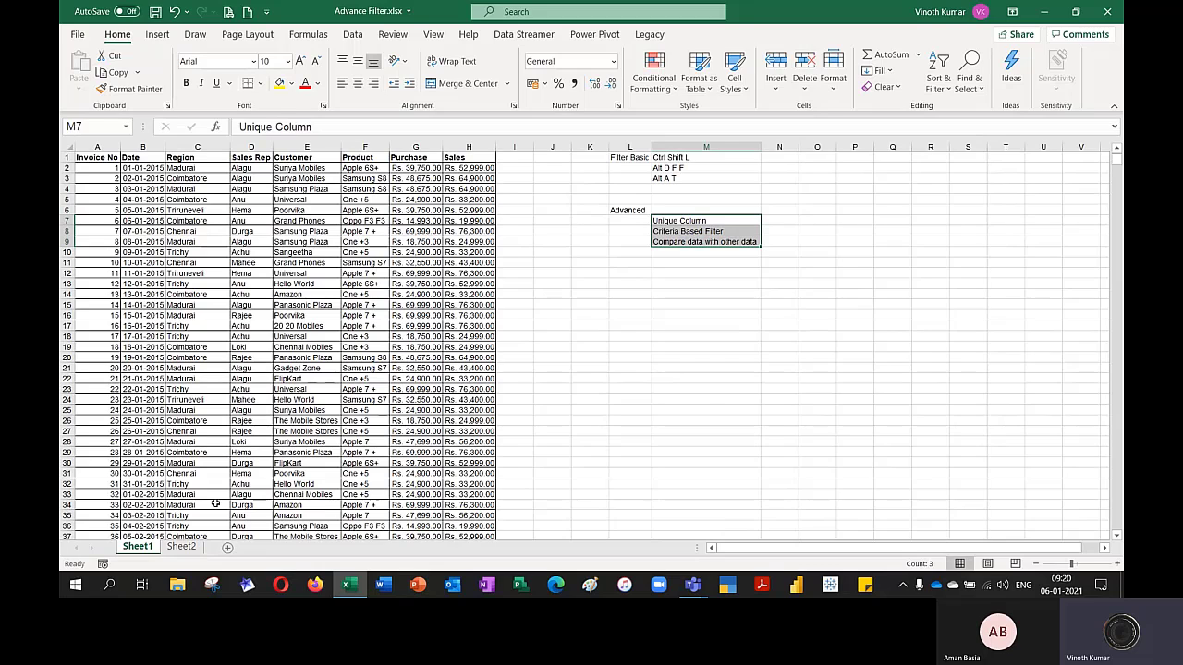
Insert a new worksheet named "Unique" and place it after Sheet2
{"action": "left_click", "coordinate": [227, 547]}
{"action": "double_click", "coordinate": [183, 546]}
{"action": "type", "text": "Unique"}
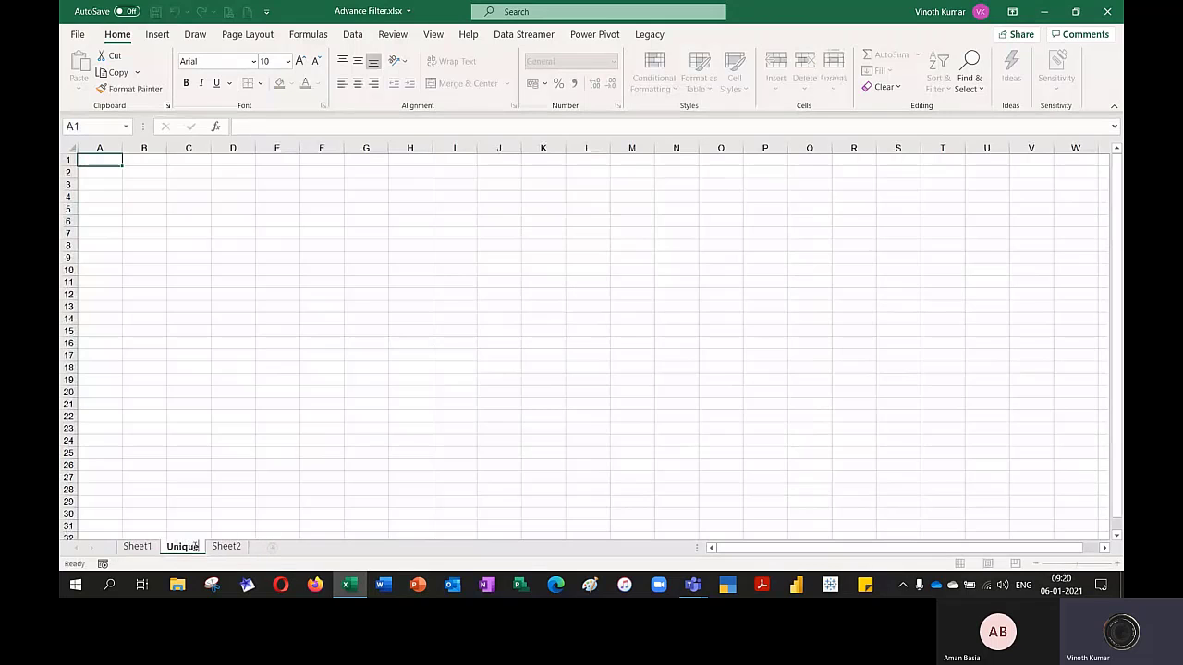
{"action": "key", "text": "Return"}
{"action": "left_click_drag", "start_coordinate": [194, 547], "coordinate": [268, 548]}
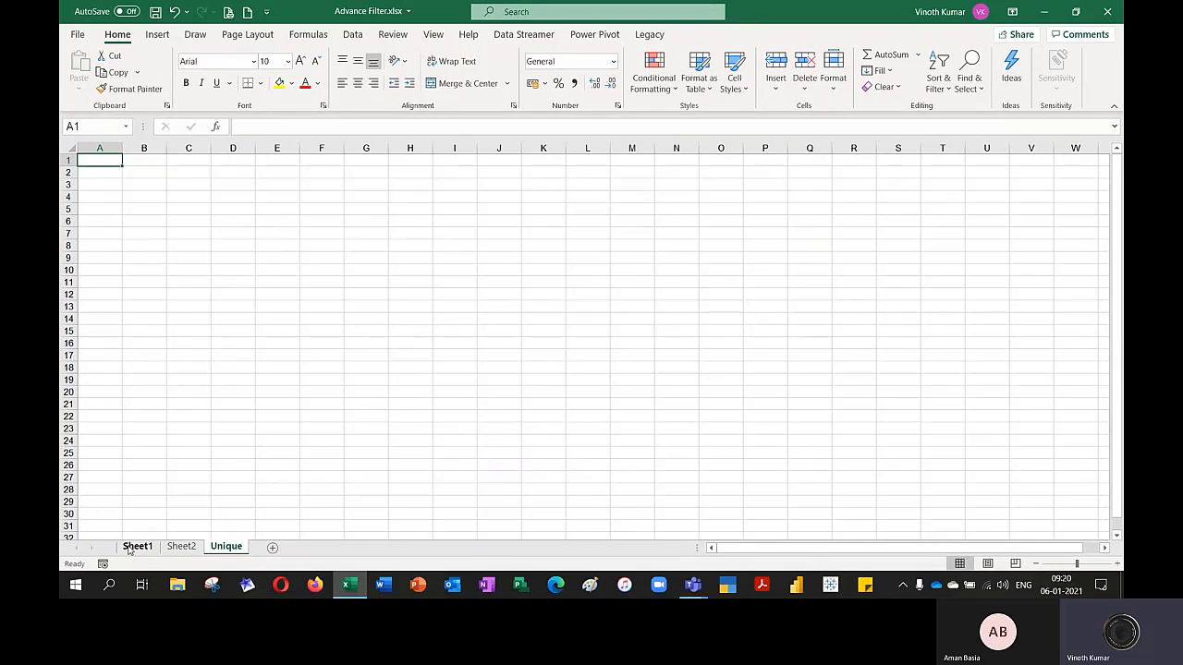
Copy the Customer column with its header from Sheet1 into the Unique sheet, starting at cell D6
{"action": "left_click", "coordinate": [130, 548]}
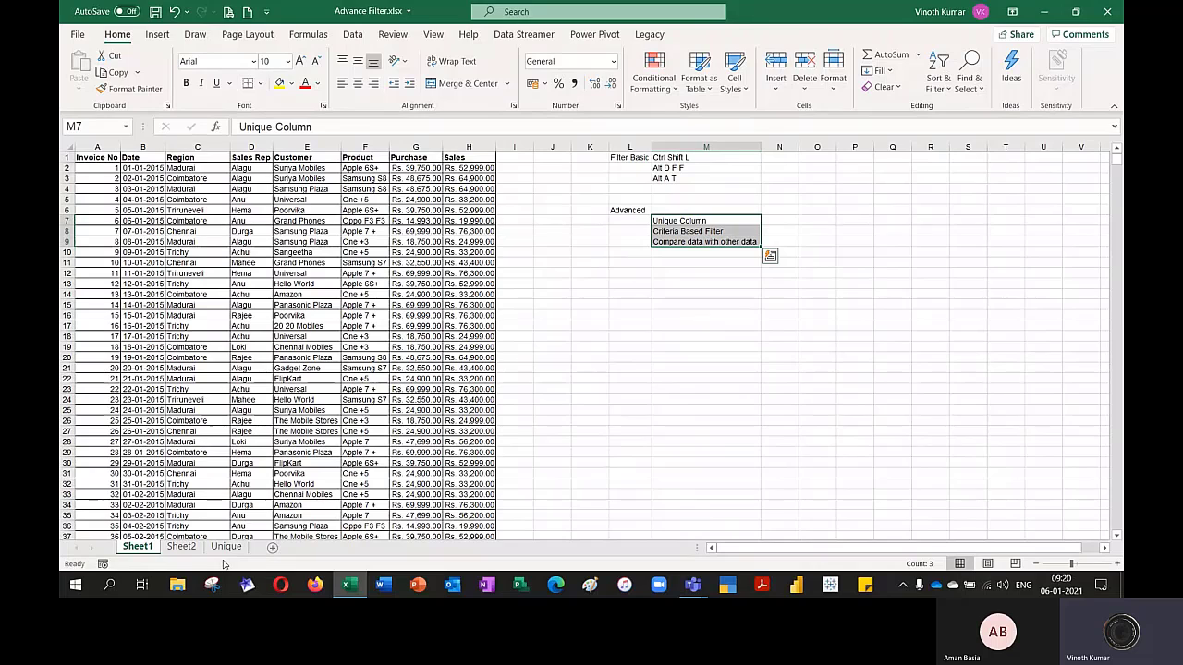
{"action": "left_click", "coordinate": [317, 155]}
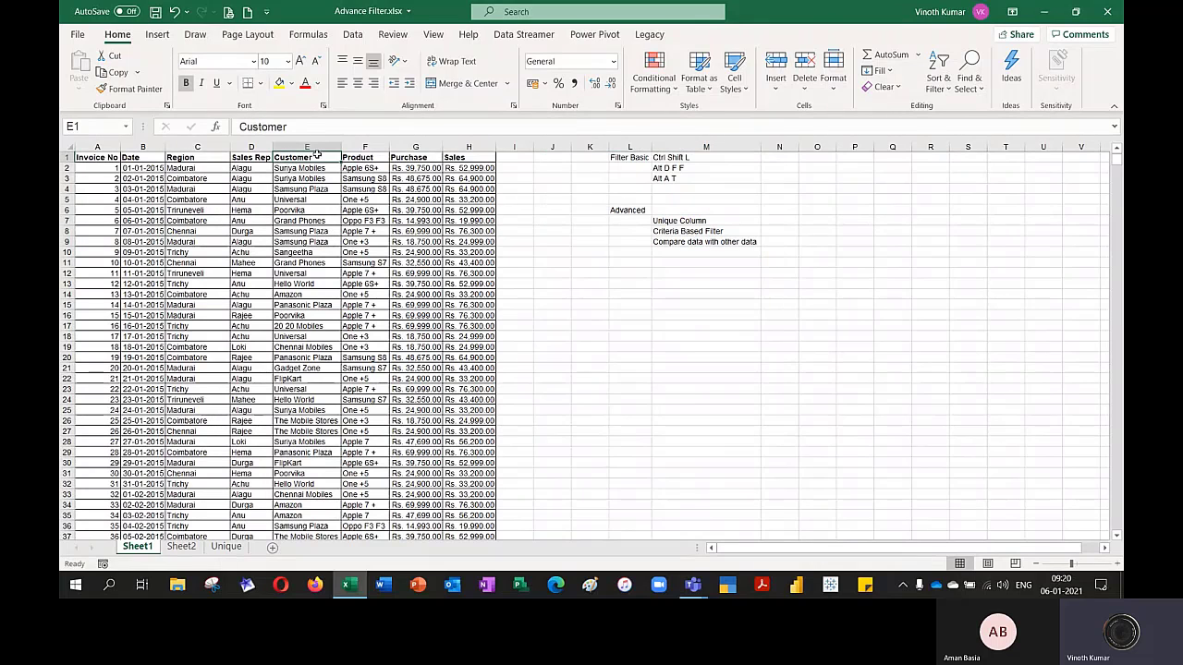
{"action": "key", "text": "ctrl+shift+Down"}
{"action": "key", "text": "ctrl+c"}
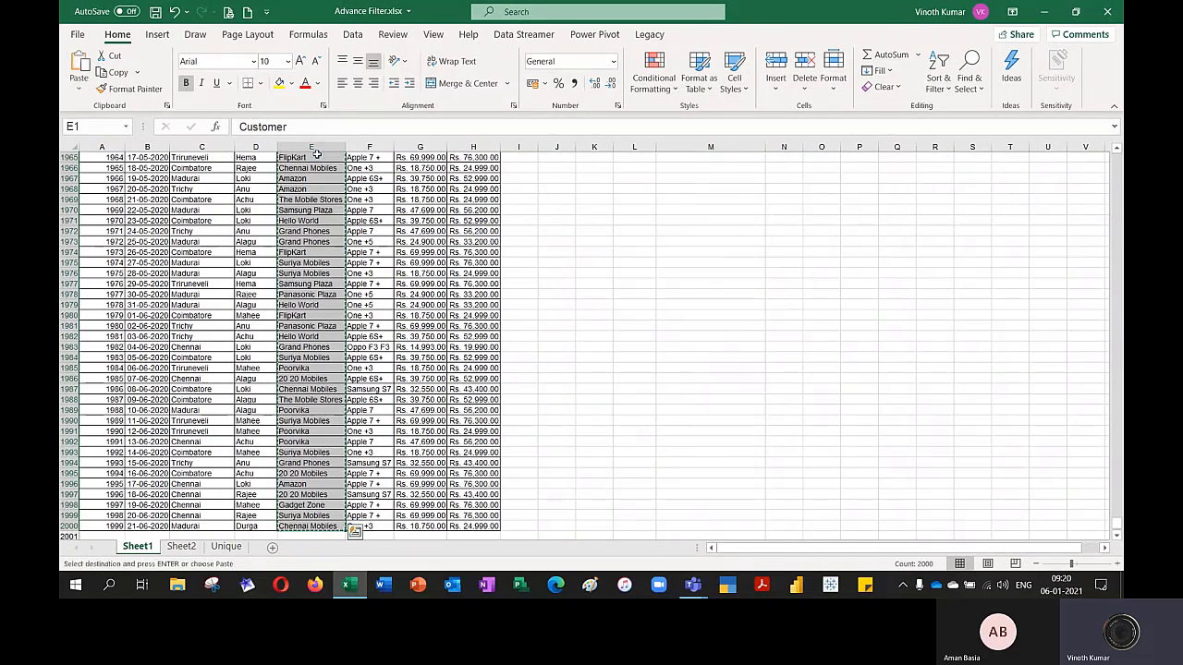
{"action": "left_click", "coordinate": [225, 546]}
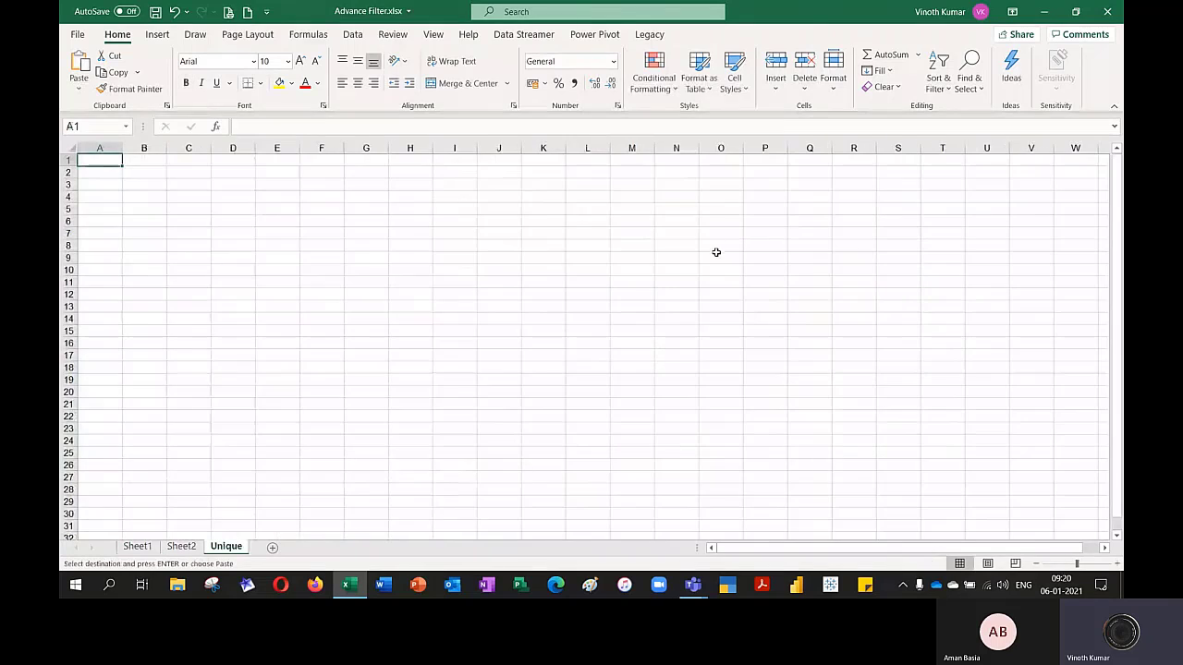
{"action": "left_click", "coordinate": [248, 221]}
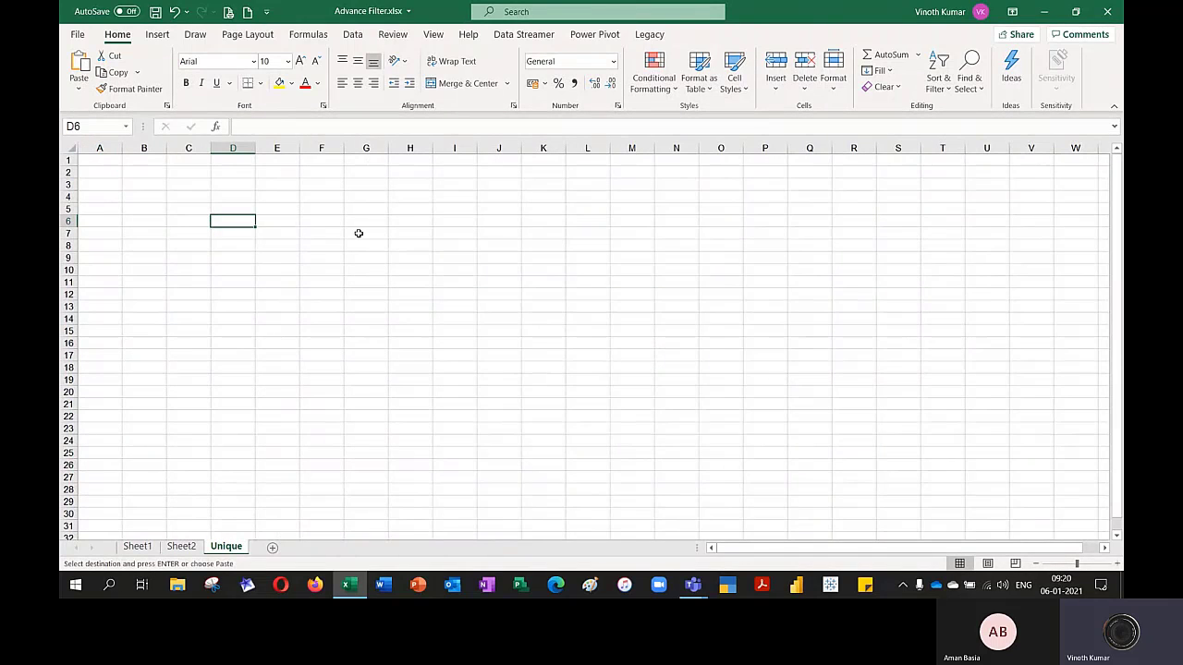
{"action": "key", "text": "Escape"}
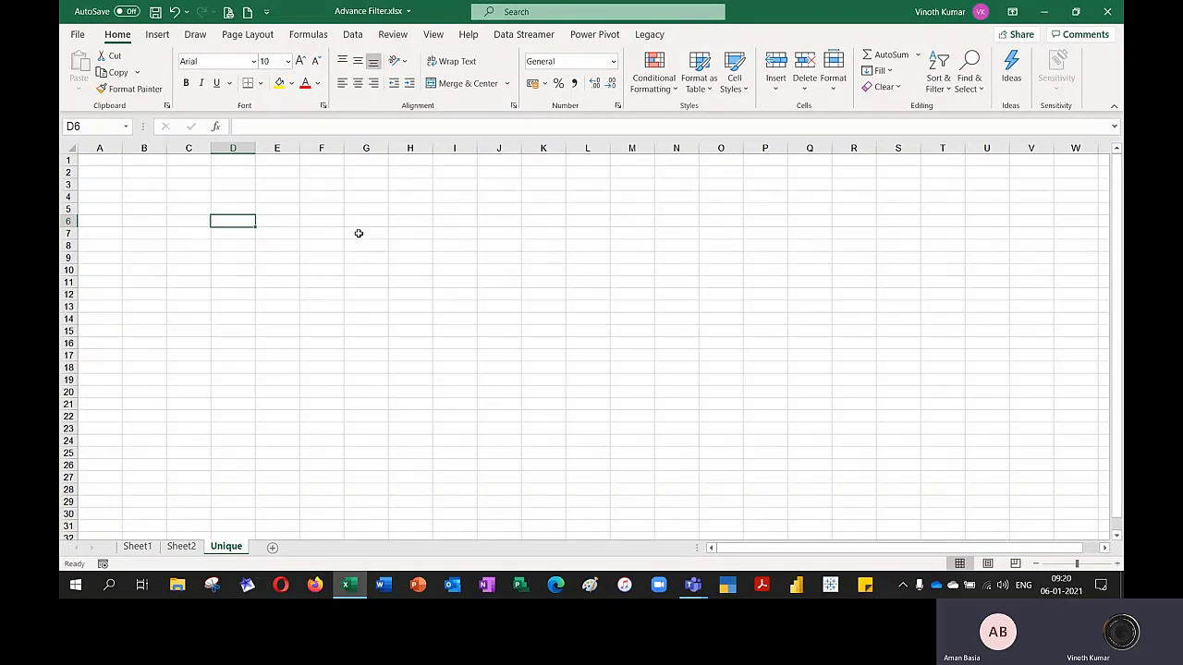
{"action": "key", "text": "ctrl+v"}
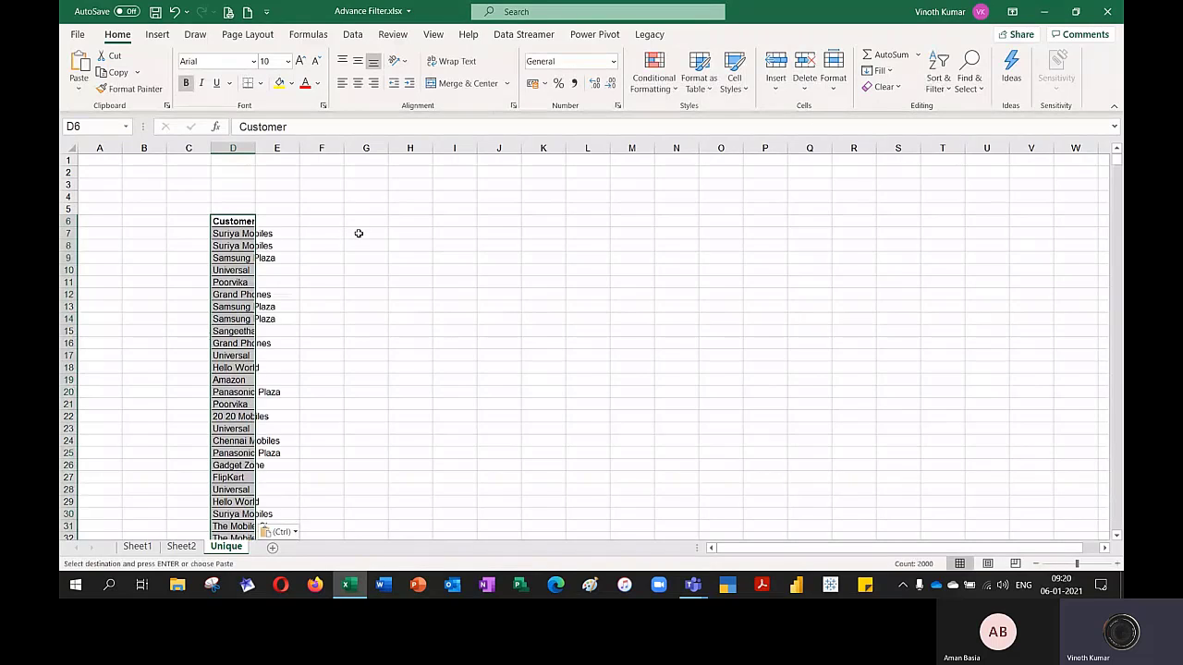
AutoFit column D in the Unique sheet to the pasted customer names
{"action": "key", "text": "alt+h"}
{"action": "key", "text": "o"}
{"action": "key", "text": "i"}
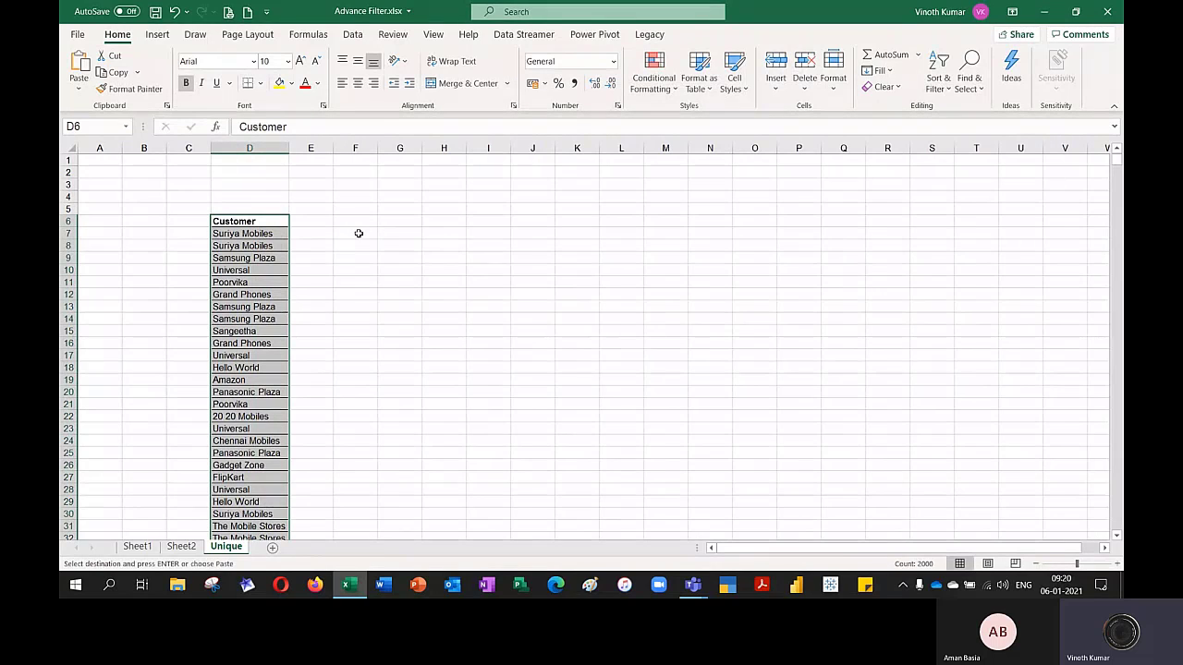
Remove duplicate values from the copied Customer column in the Unique sheet, treating the first row as a header
{"action": "left_click", "coordinate": [352, 34]}
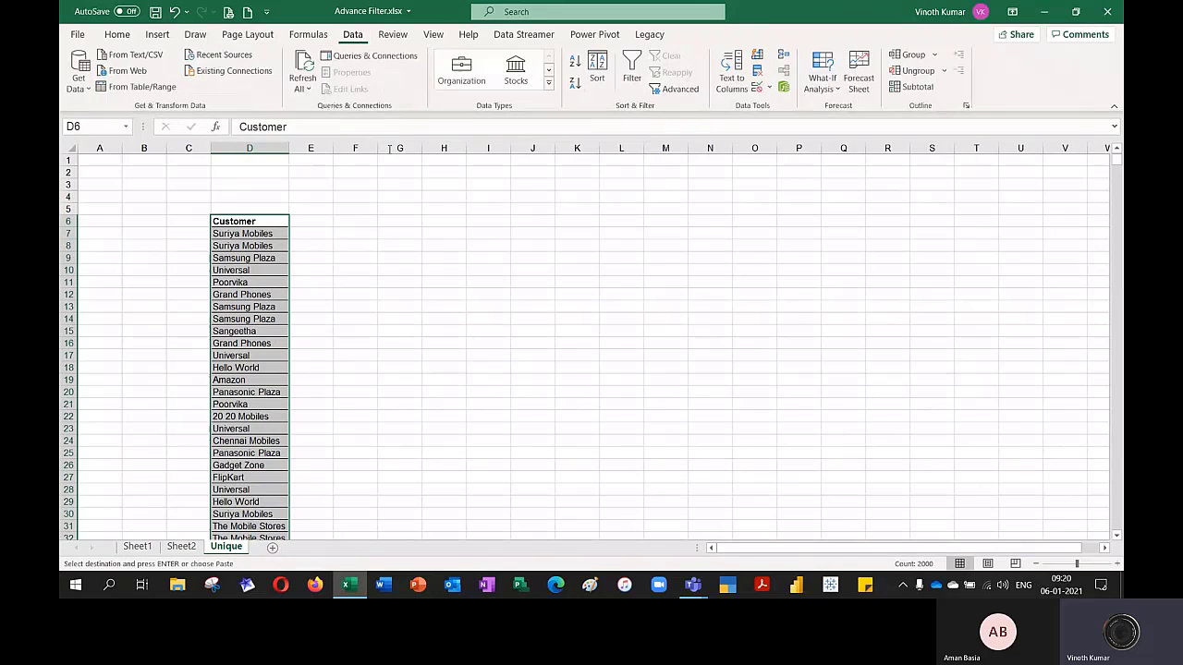
{"action": "left_click", "coordinate": [758, 74]}
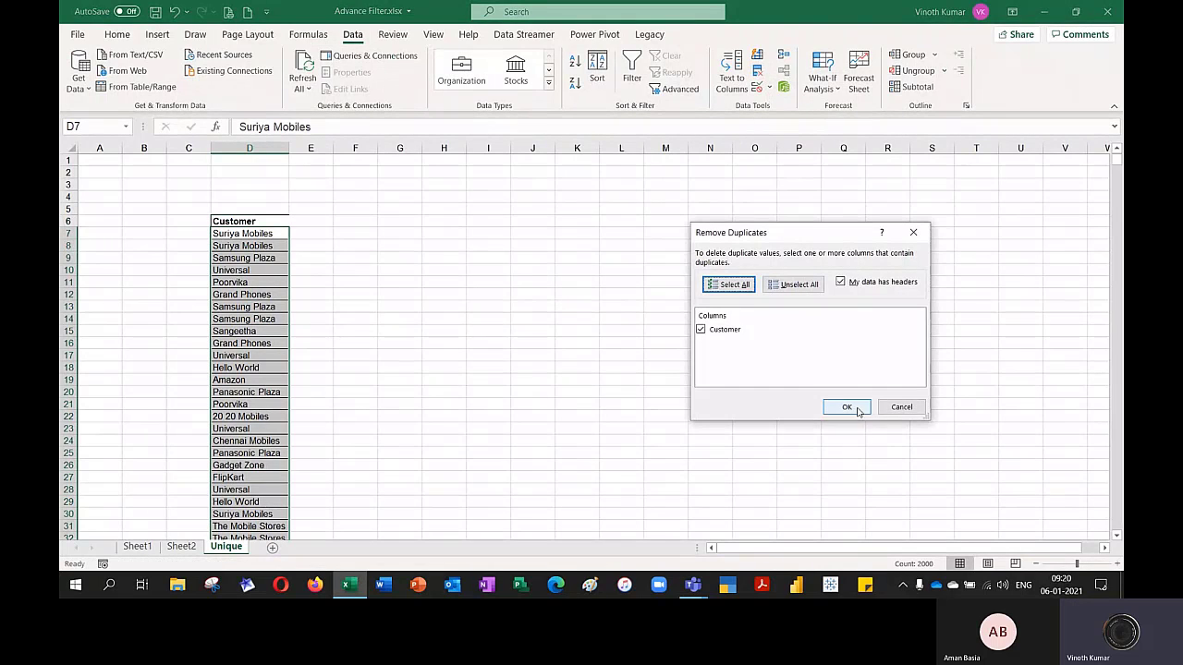
{"action": "left_click", "coordinate": [846, 408]}
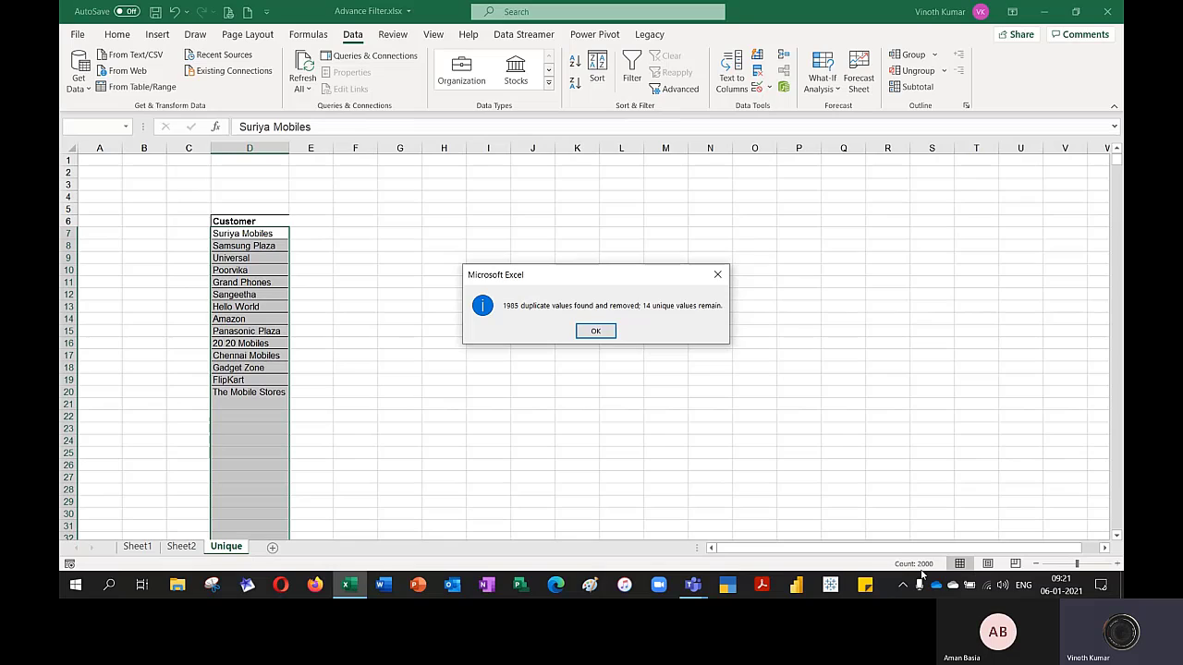
{"action": "left_click", "coordinate": [593, 334]}
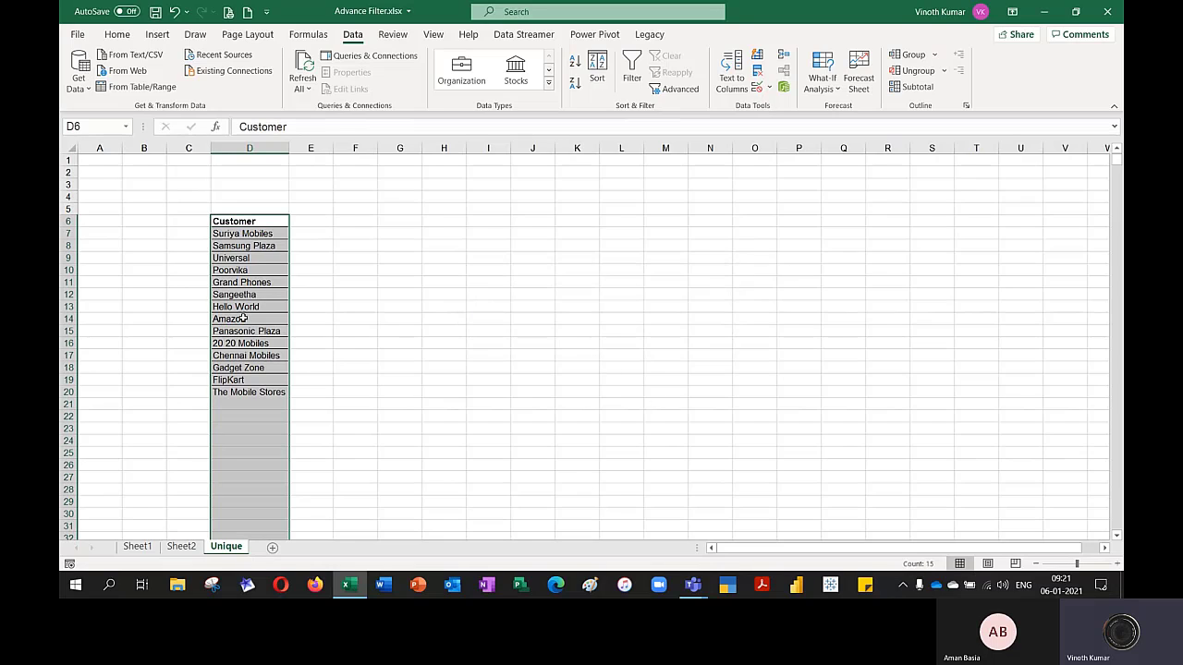
Apply outside borders to the deduplicated customer list in D6:D20
{"action": "left_click", "coordinate": [237, 224]}
{"action": "left_click_drag", "start_coordinate": [236, 223], "coordinate": [298, 404]}
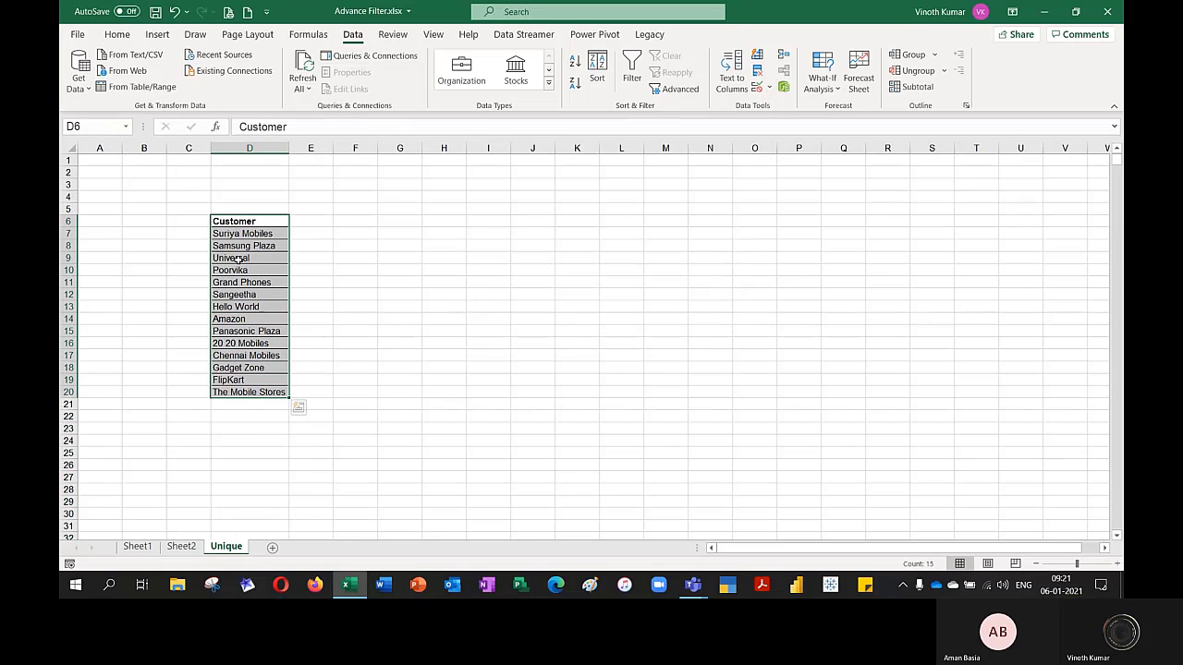
{"action": "left_click", "coordinate": [117, 34]}
{"action": "left_click", "coordinate": [259, 84]}
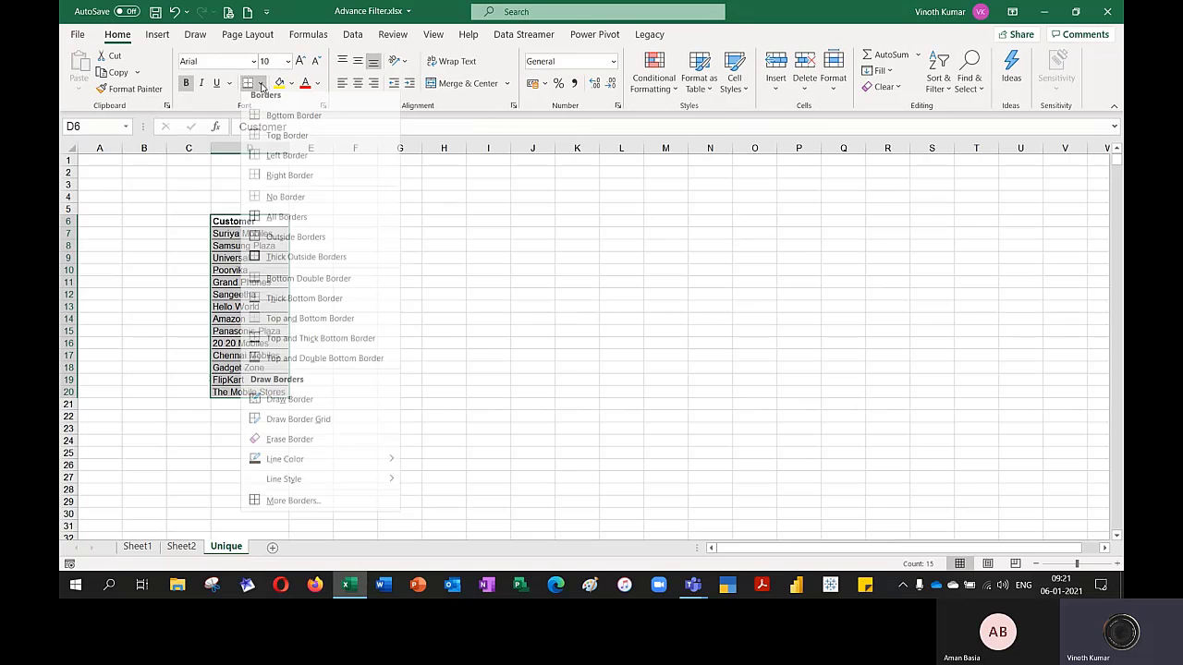
{"action": "left_click", "coordinate": [279, 243]}
{"action": "left_click", "coordinate": [467, 257]}
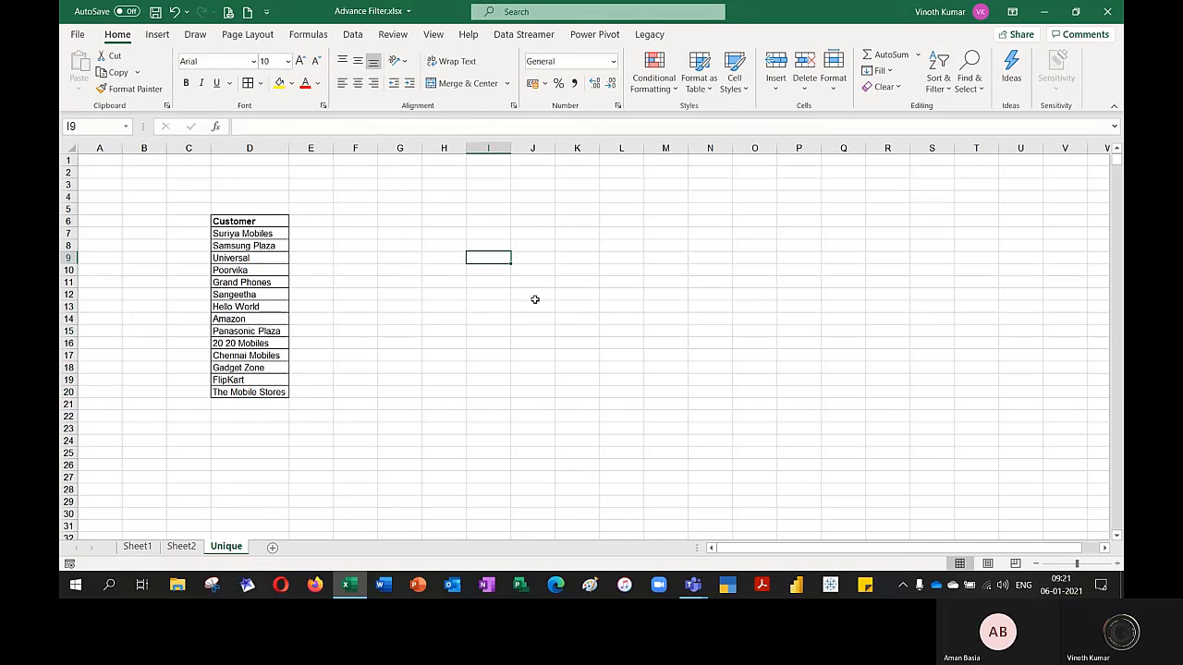
Enter the label "Manual" in D3 above the customer list and "Advance Filter" in G3
{"action": "left_click", "coordinate": [247, 184]}
{"action": "type", "text": "Manual"}
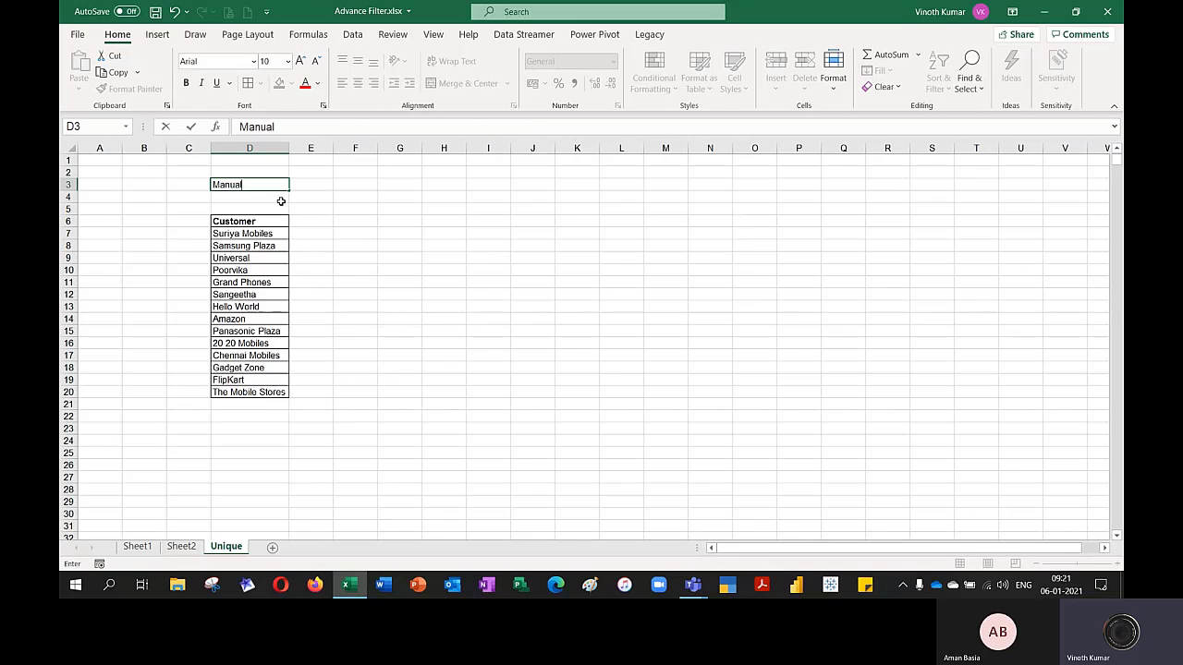
{"action": "key", "text": "Return"}
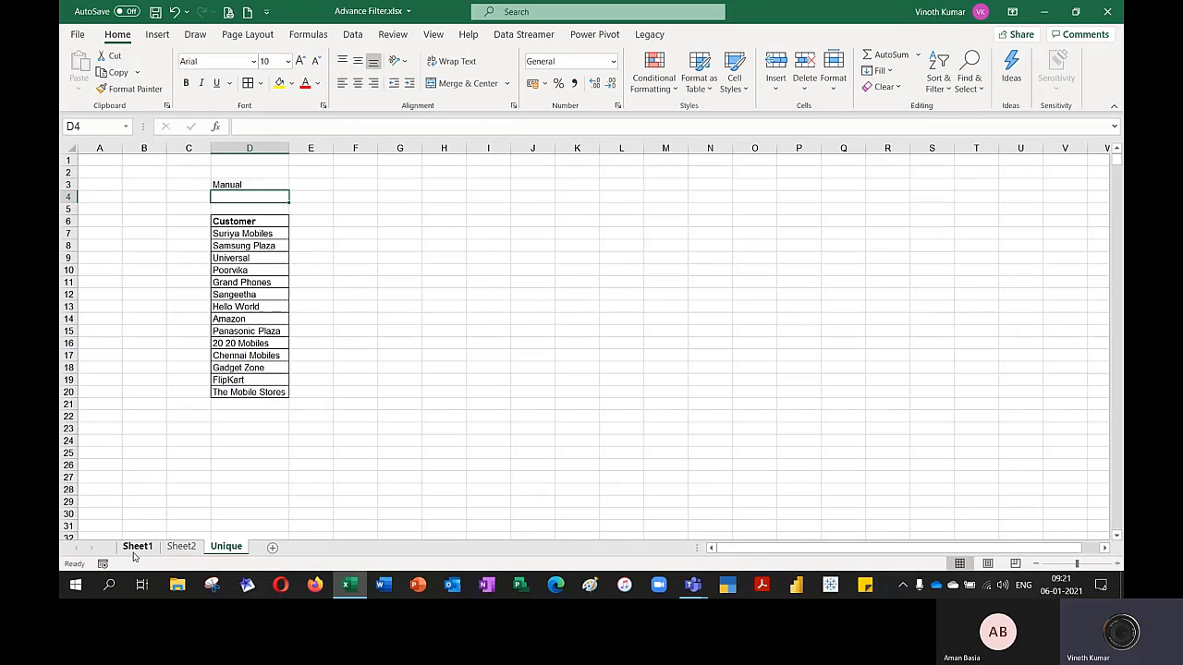
{"action": "left_click", "coordinate": [413, 187]}
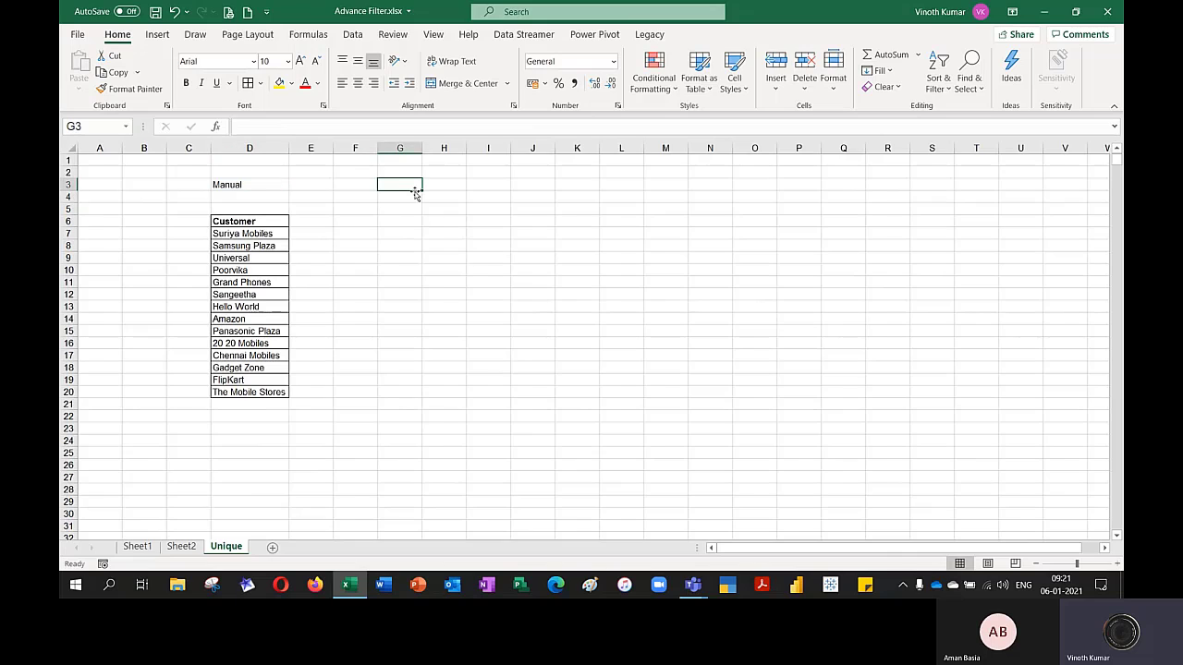
{"action": "type", "text": "Advance F"}
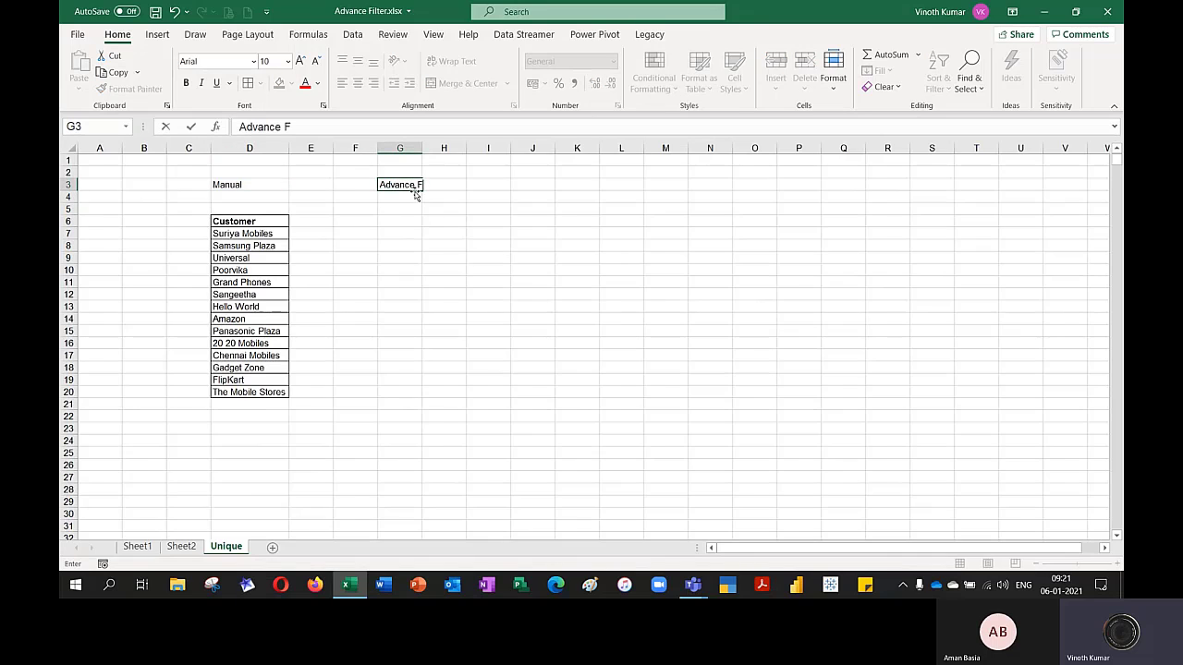
{"action": "type", "text": "ilter"}
{"action": "key", "text": "Return"}
{"action": "key", "text": "Up"}
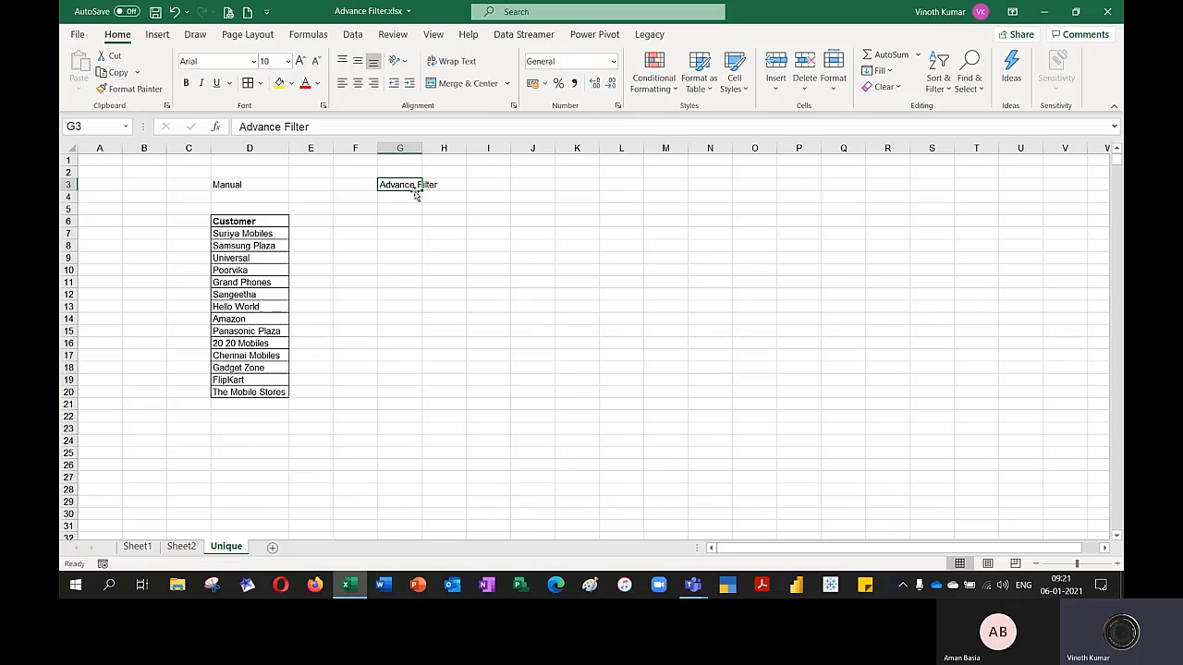
AutoFit column G to the width of the Advance Filter label
{"action": "key", "text": "alt"}
{"action": "key", "text": "o"}
{"action": "key", "text": "c"}
{"action": "key", "text": "a"}
Delete the blank row 4 between the labels and the customer list
{"action": "key", "text": "Down"}
{"action": "key", "text": "shift+space"}
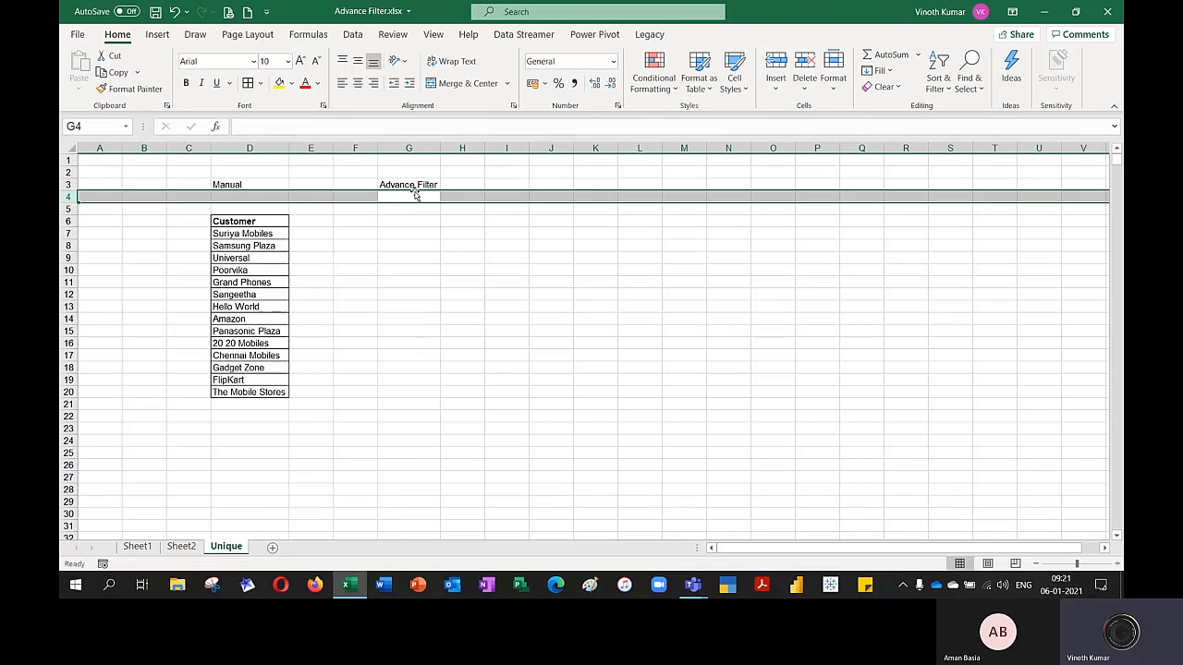
{"action": "key", "text": "ctrl+minus"}
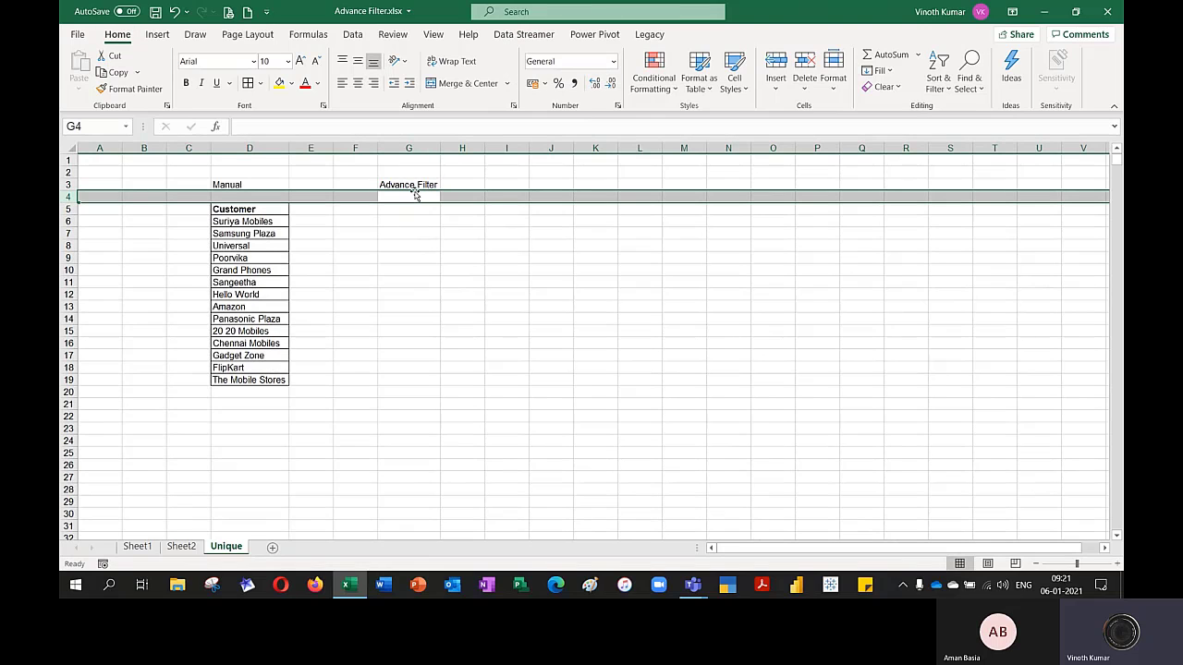
{"action": "key", "text": "Right"}
{"action": "key", "text": "Right"}
{"action": "key", "text": "Right"}
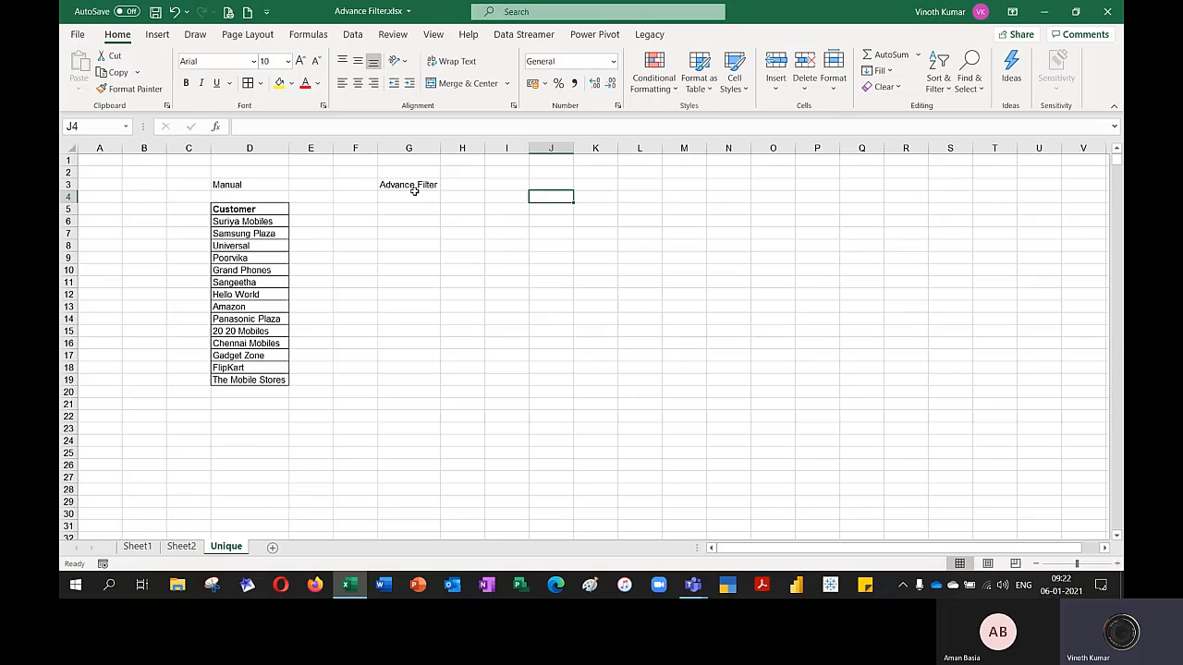
Set up an Advanced Filter from G5 that copies to another location, using Sheet1!$E$1:$E$2000 as the list range
{"action": "left_click", "coordinate": [421, 210]}
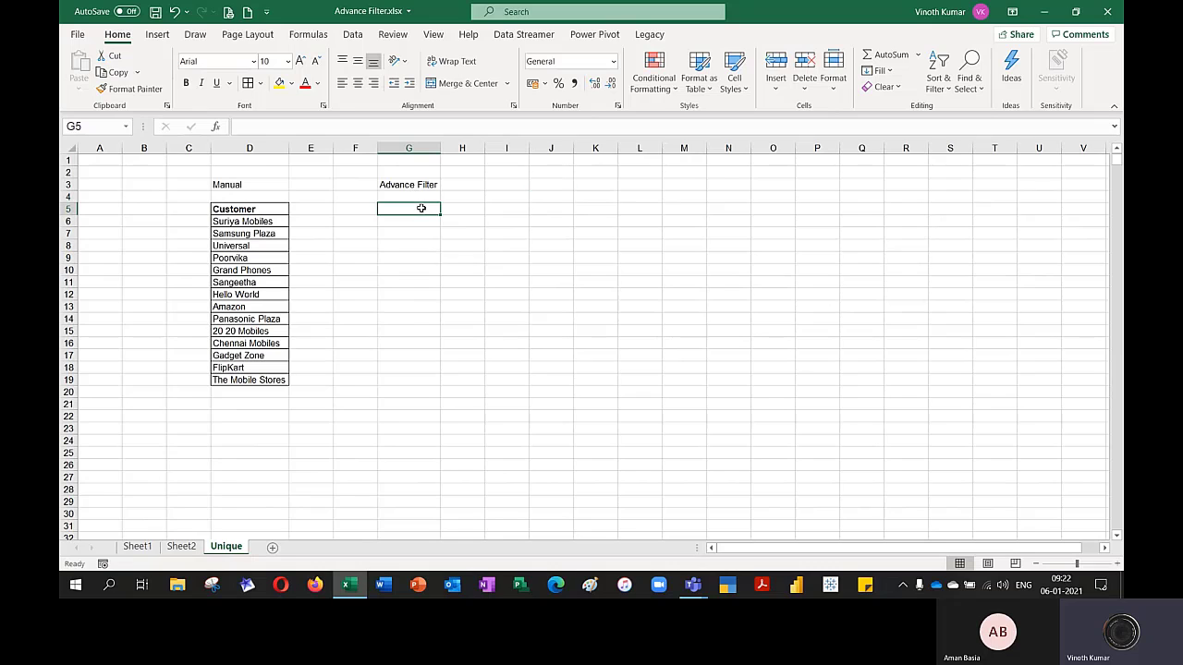
{"action": "left_click", "coordinate": [353, 35]}
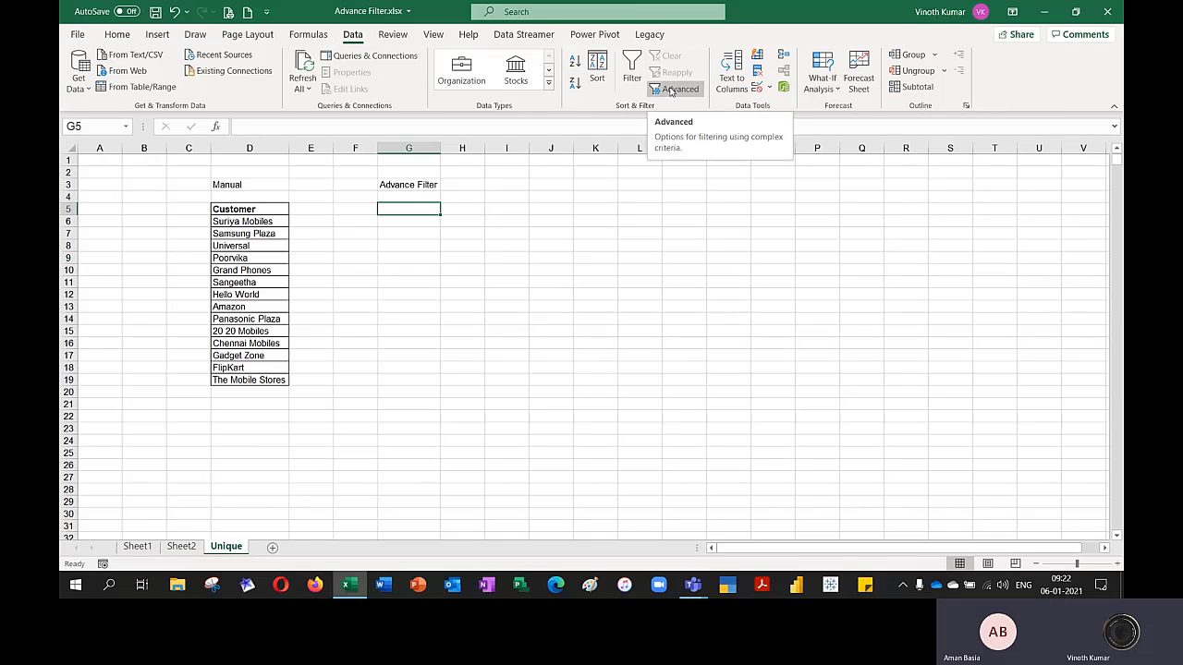
{"action": "left_click", "coordinate": [672, 90]}
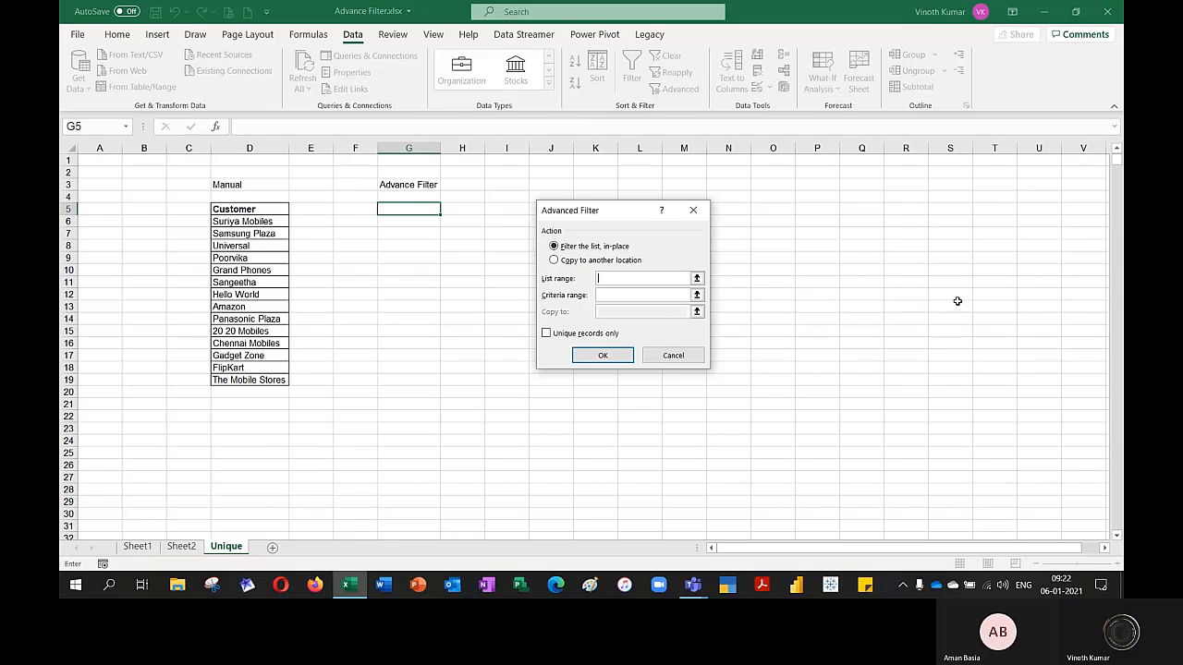
{"action": "left_click", "coordinate": [554, 260]}
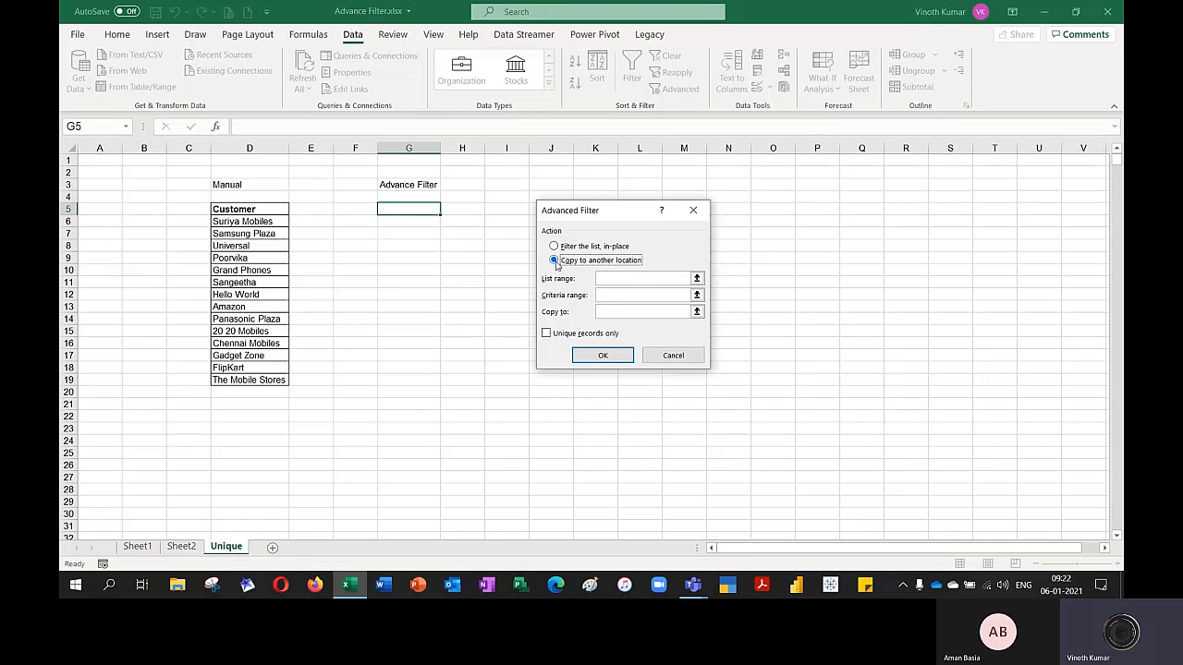
{"action": "left_click", "coordinate": [697, 278]}
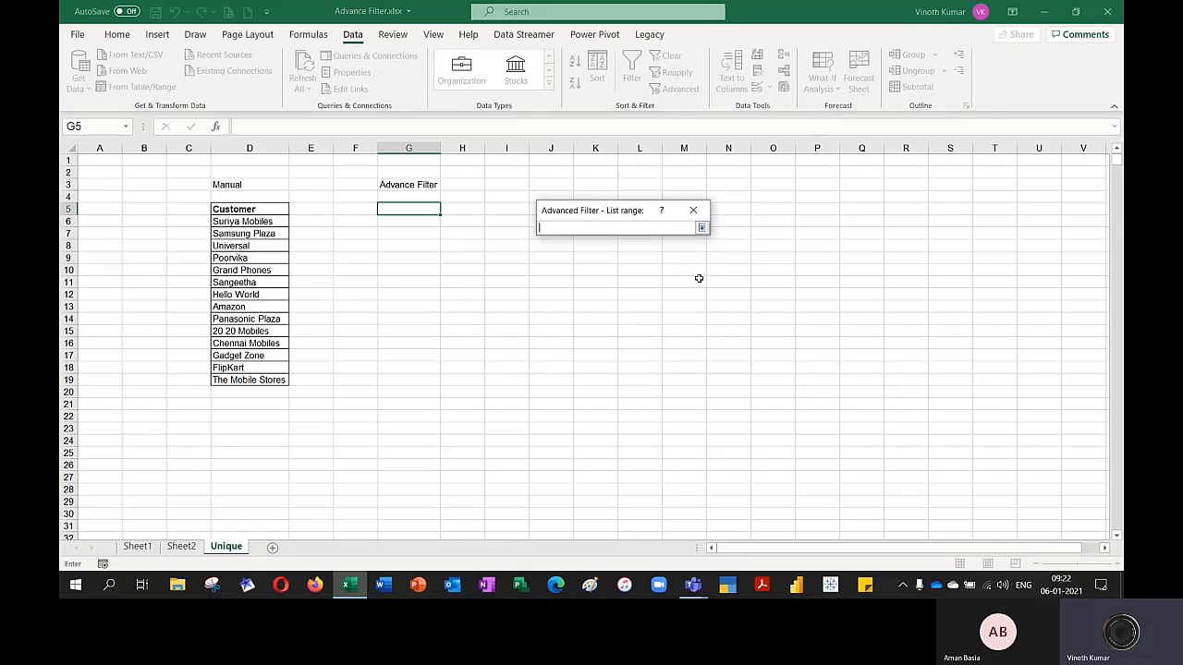
{"action": "left_click", "coordinate": [138, 547]}
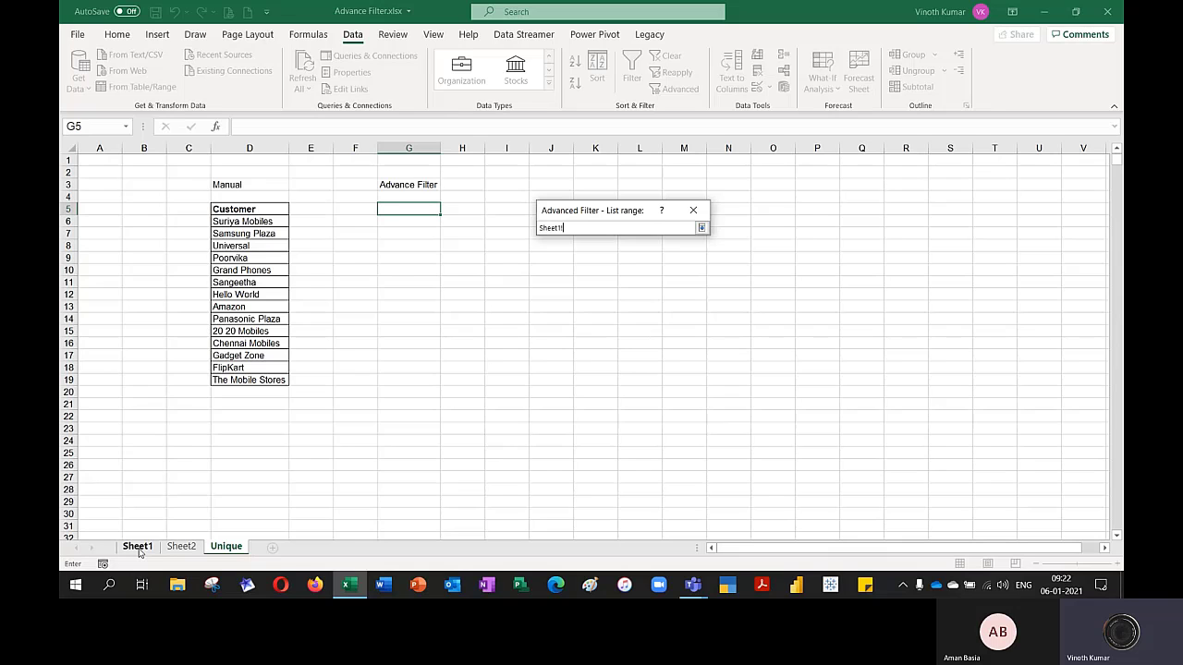
{"action": "key", "text": "ctrl+Up"}
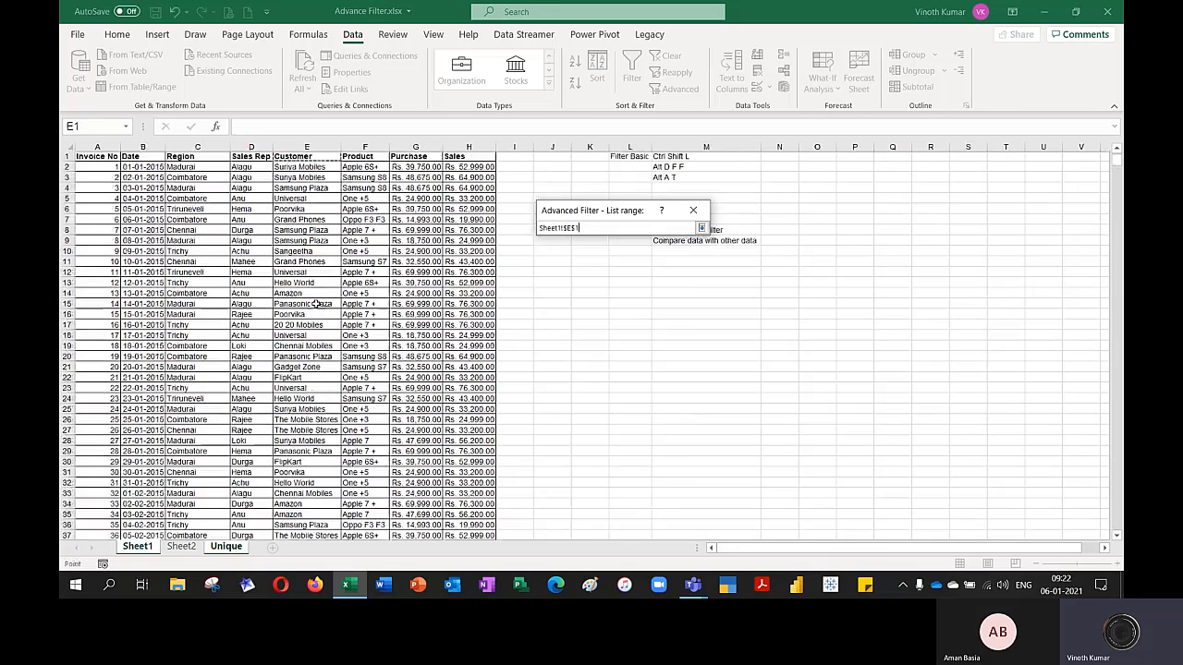
{"action": "key", "text": "ctrl+shift+Down"}
{"action": "key", "text": "Return"}
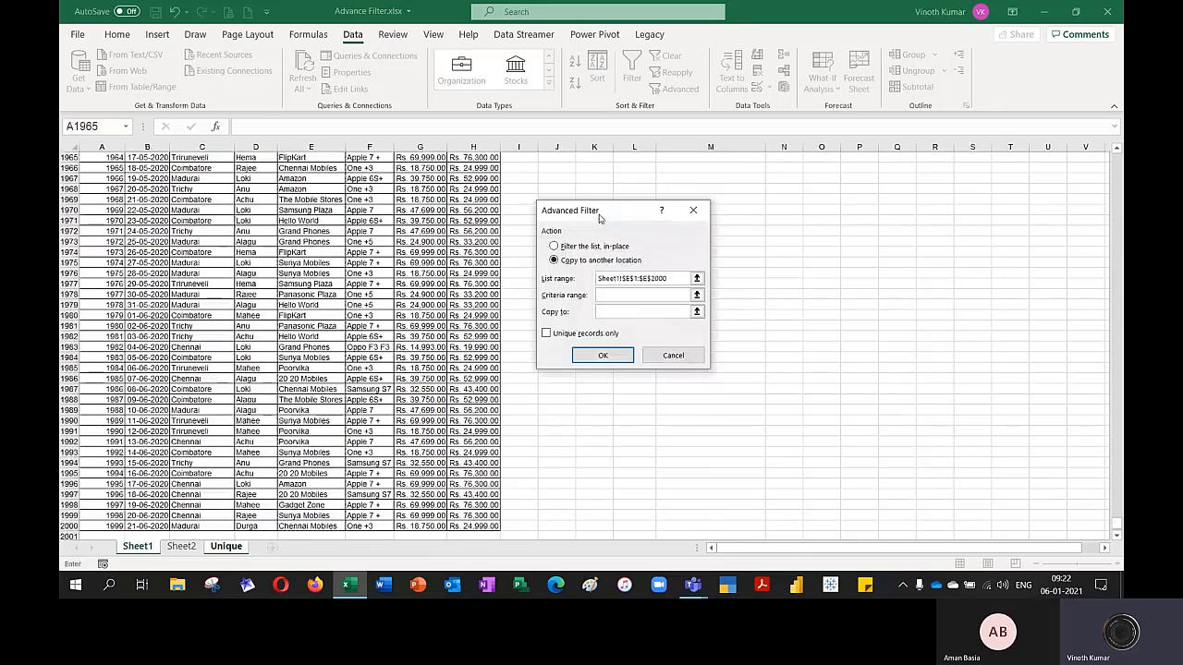
Set the Advanced Filter's destination to Unique!$G$5, restrict it to unique records only, and run it
{"action": "left_click_drag", "start_coordinate": [594, 212], "coordinate": [774, 179]}
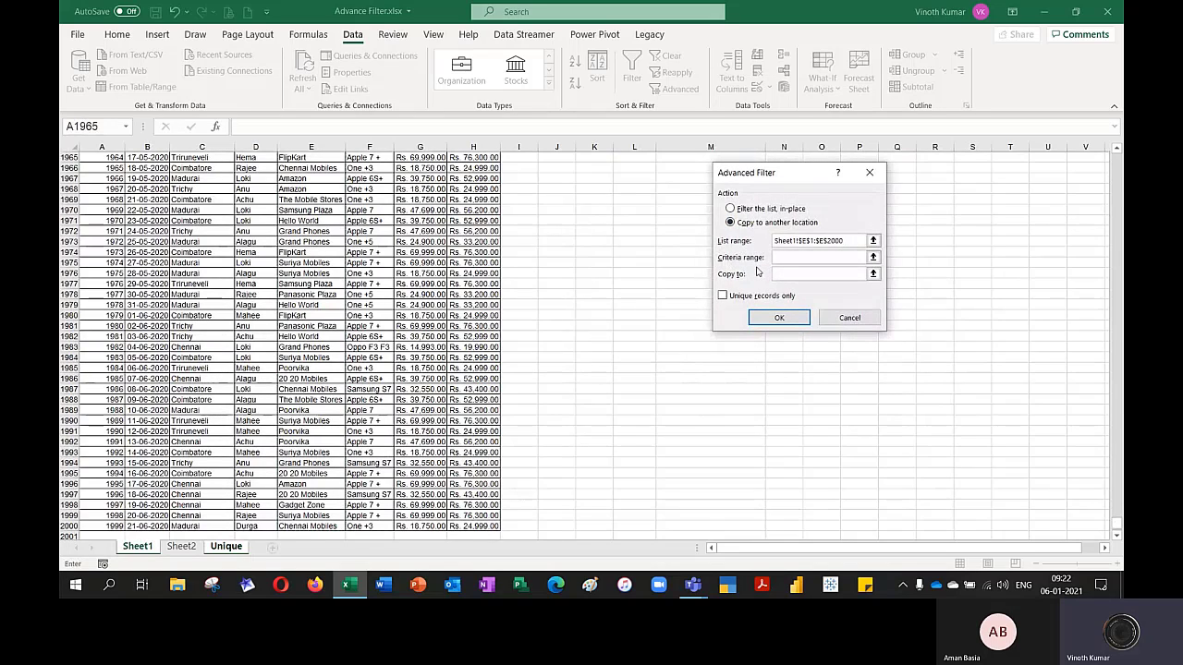
{"action": "left_click", "coordinate": [857, 274]}
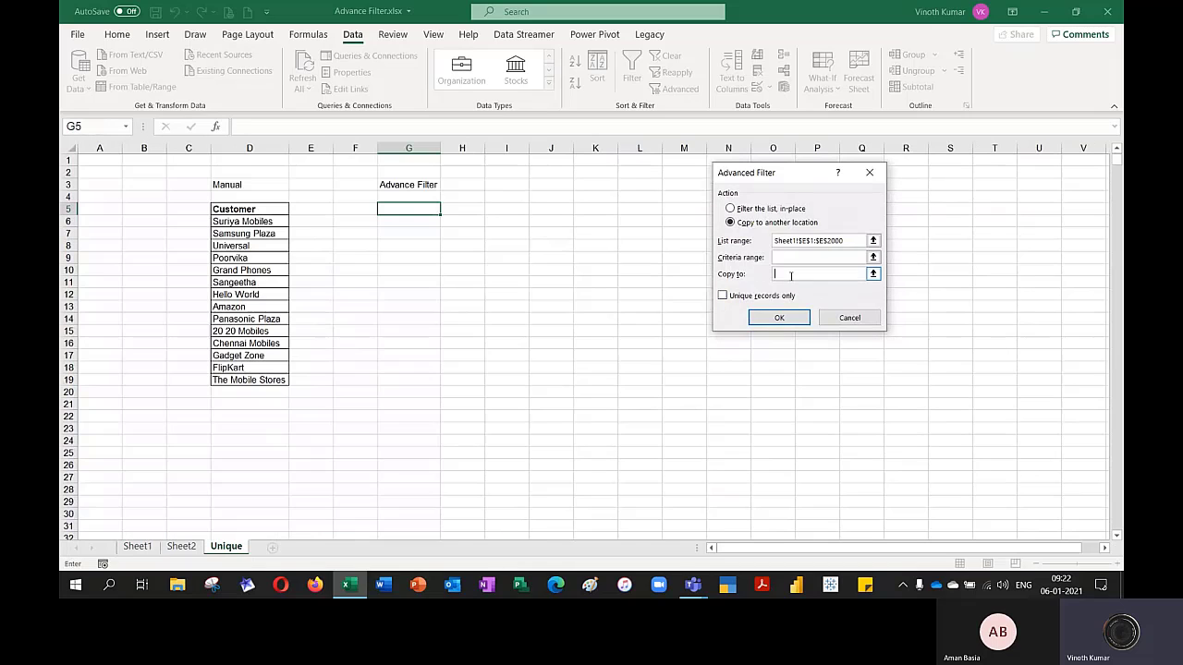
{"action": "left_click", "coordinate": [423, 210]}
{"action": "left_click", "coordinate": [721, 295]}
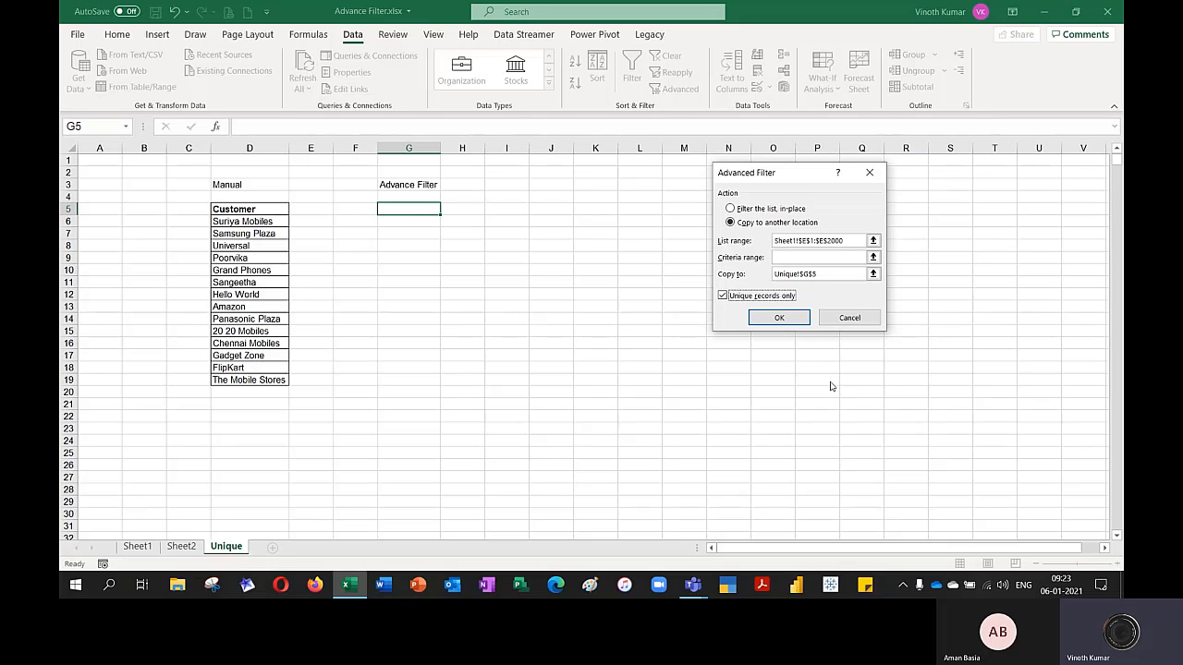
{"action": "left_click", "coordinate": [781, 317]}
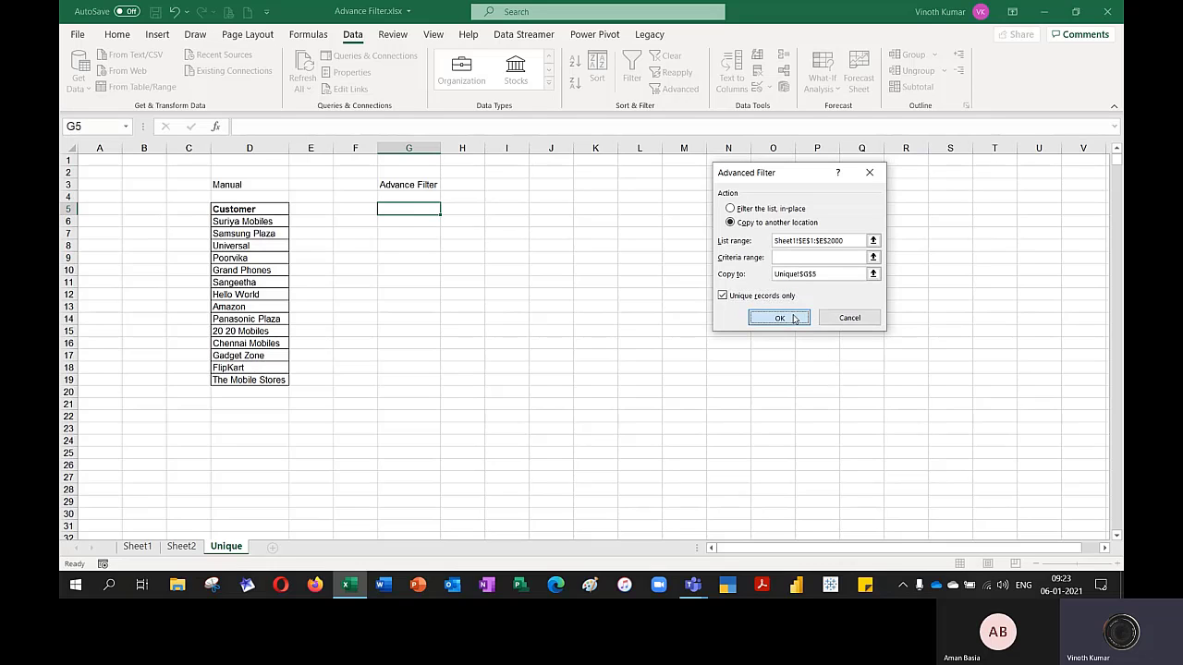
AutoFit column G and add borders around the extracted customer list in G5:G19
{"action": "double_click", "coordinate": [440, 149]}
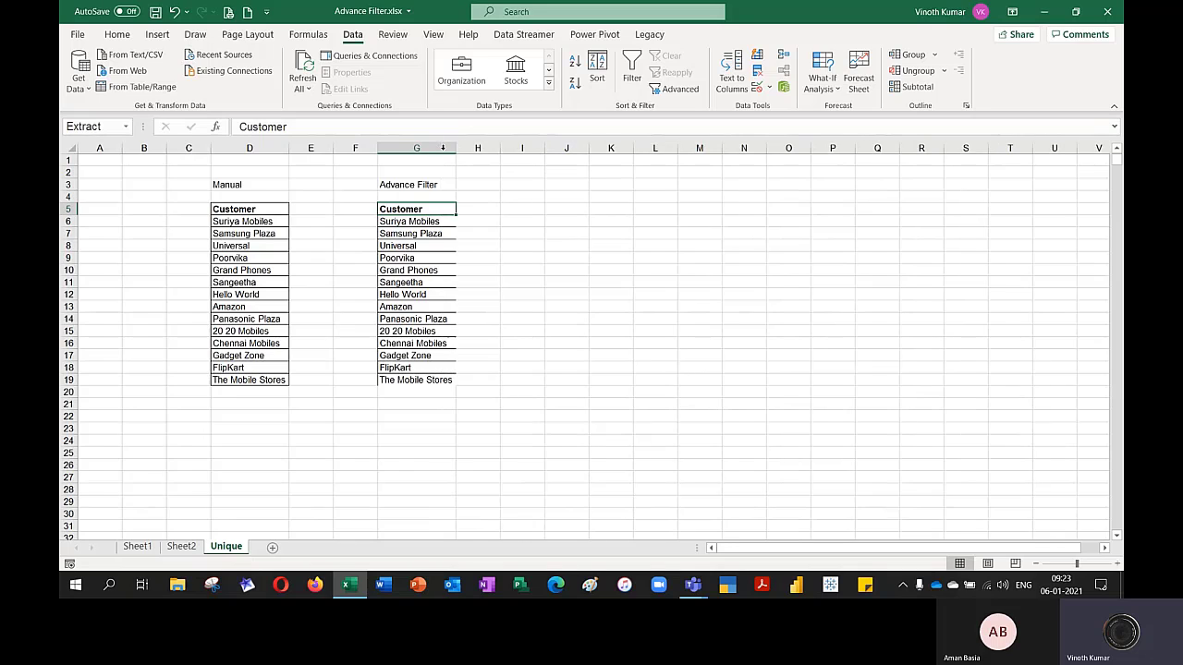
{"action": "left_click_drag", "start_coordinate": [421, 209], "coordinate": [455, 383]}
{"action": "left_click", "coordinate": [117, 34]}
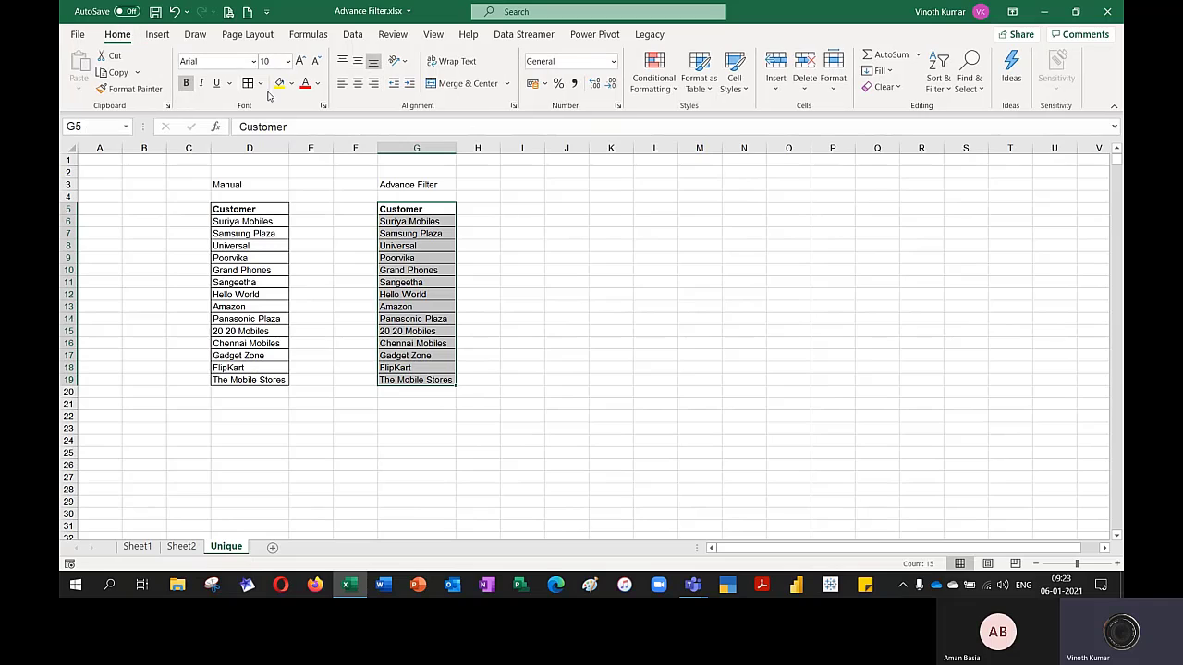
{"action": "left_click", "coordinate": [637, 330]}
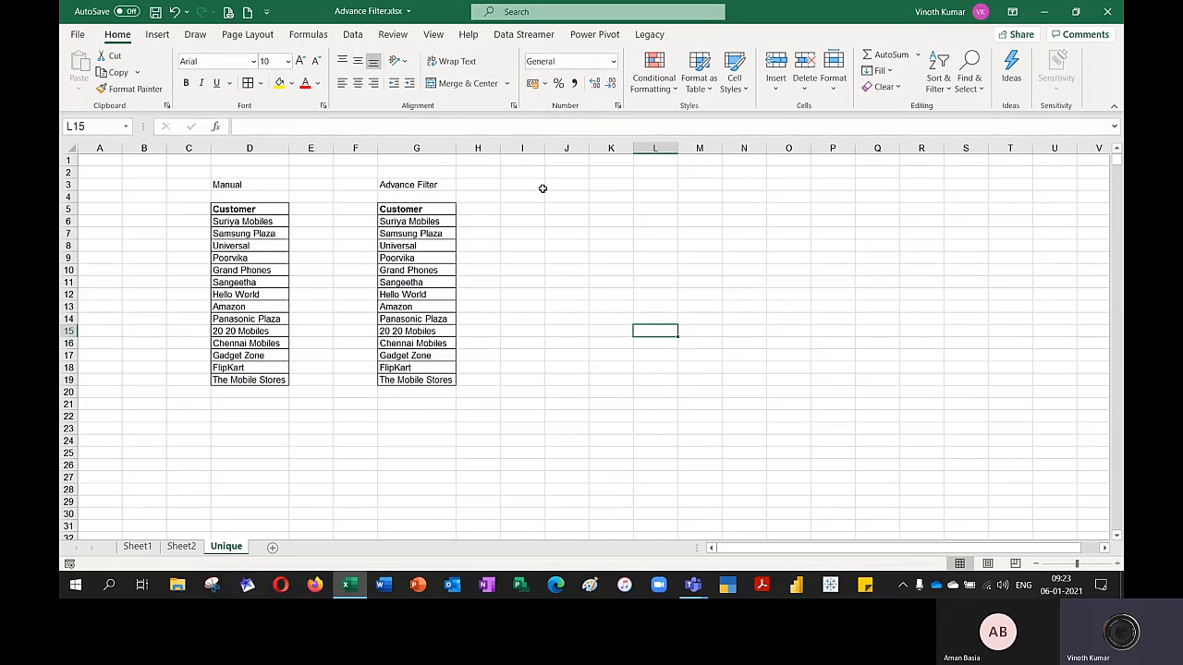
Enter the label "Formula" in J3 beside the Advance Filter heading
{"action": "left_click", "coordinate": [580, 182]}
{"action": "type", "text": "Formula"}
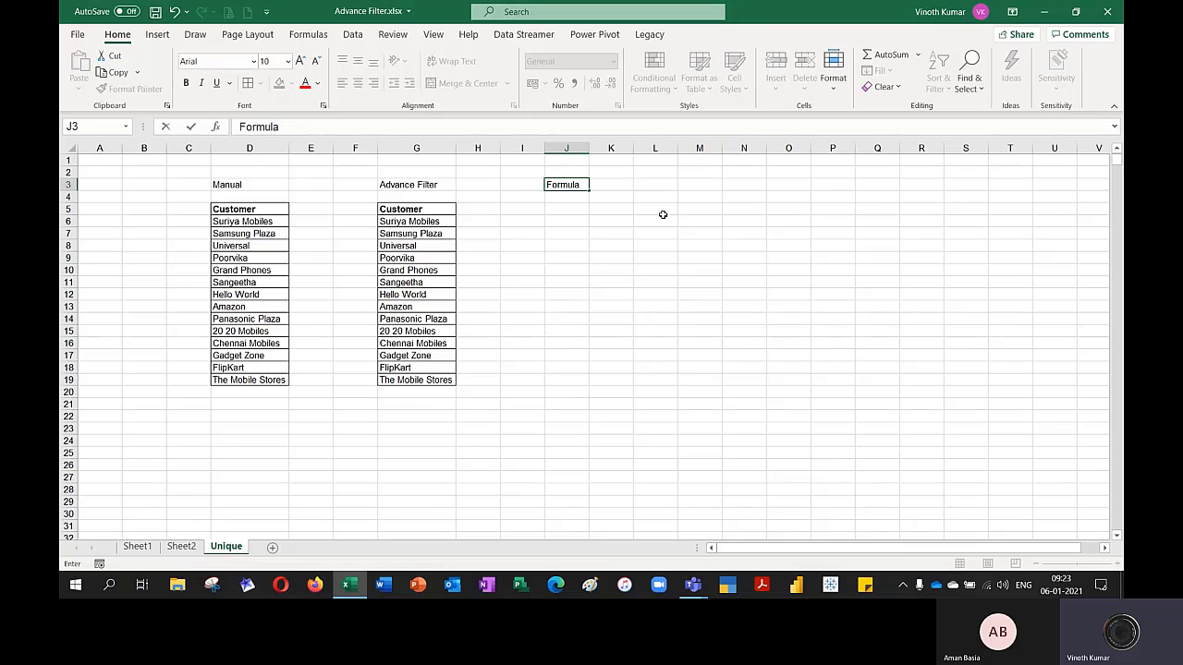
{"action": "key", "text": "Return"}
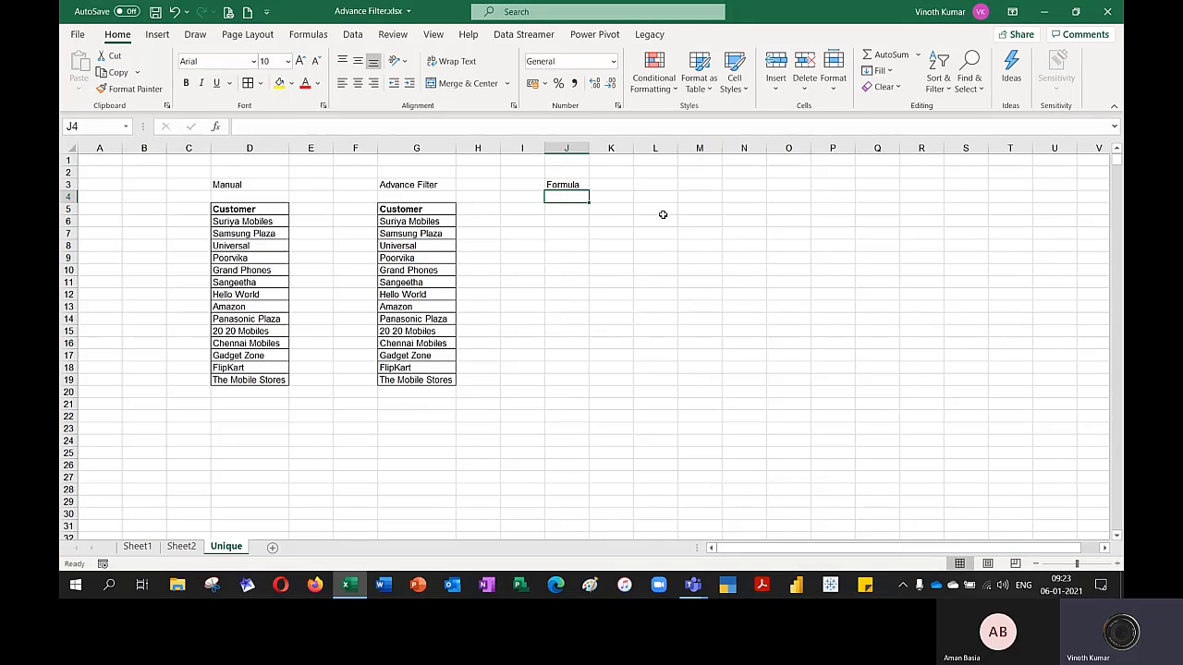
Enter the note "March 2020 edition" in L3 beside the Formula heading
{"action": "key", "text": "Right"}
{"action": "key", "text": "Right"}
{"action": "key", "text": "Up"}
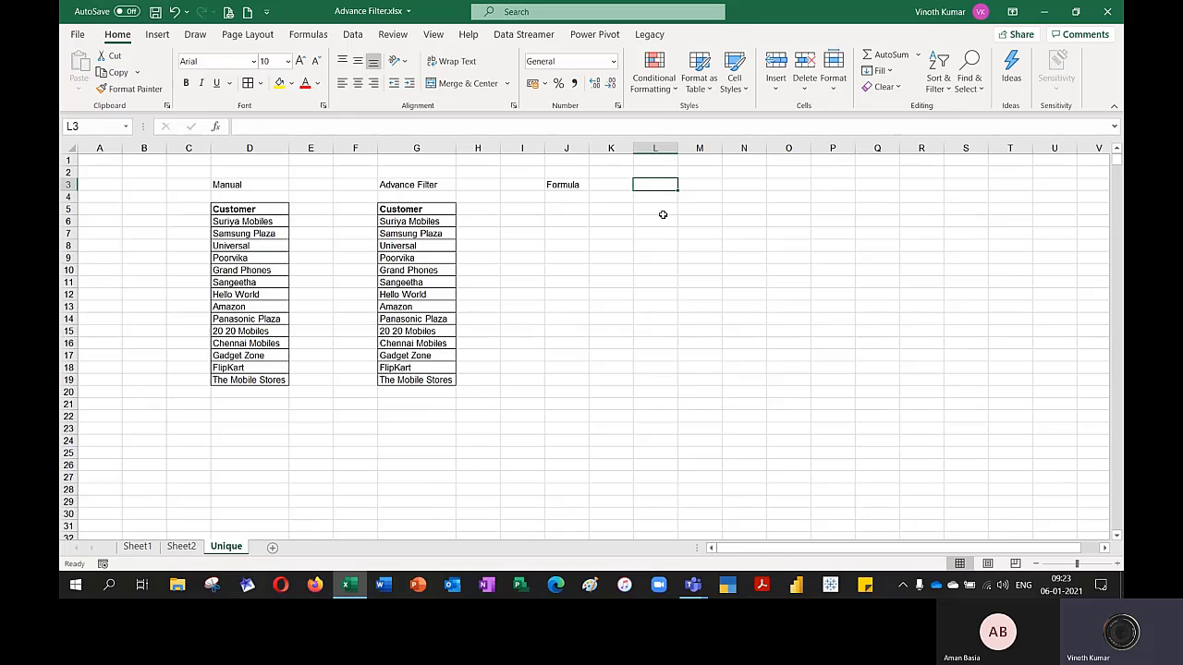
{"action": "type", "text": "March 20"}
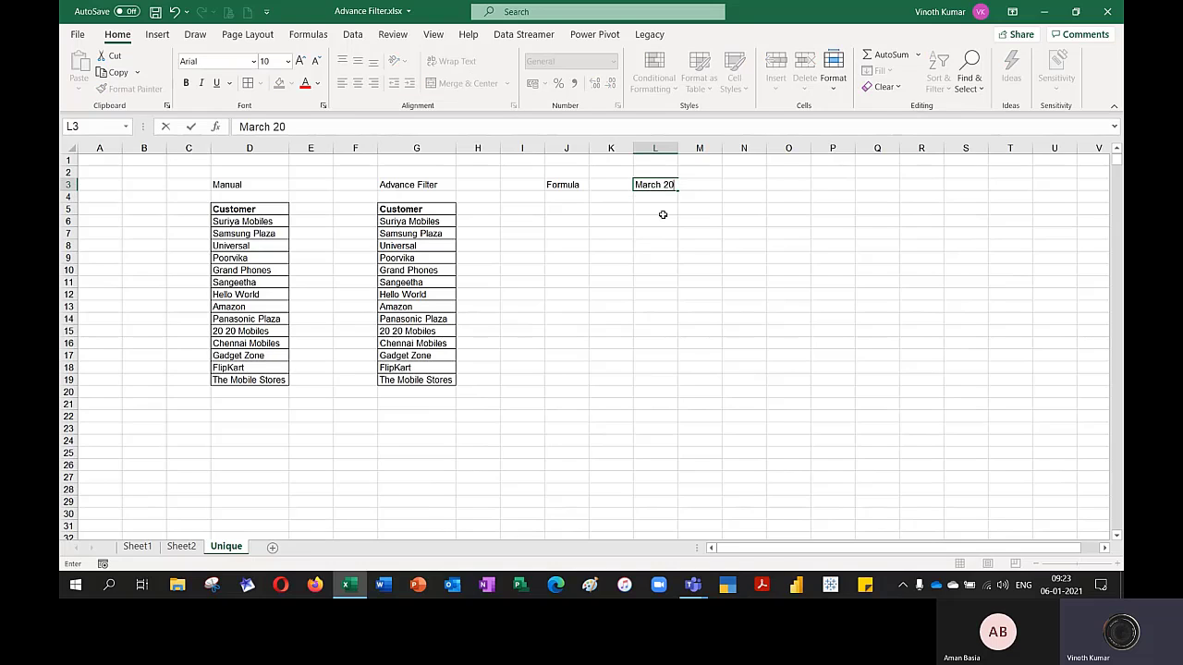
{"action": "type", "text": "20 edition"}
{"action": "key", "text": "Return"}
Copy the Customer header from G5 into J5 under the Formula heading
{"action": "key", "text": "Left"}
{"action": "key", "text": "Left"}
{"action": "key", "text": "Down"}
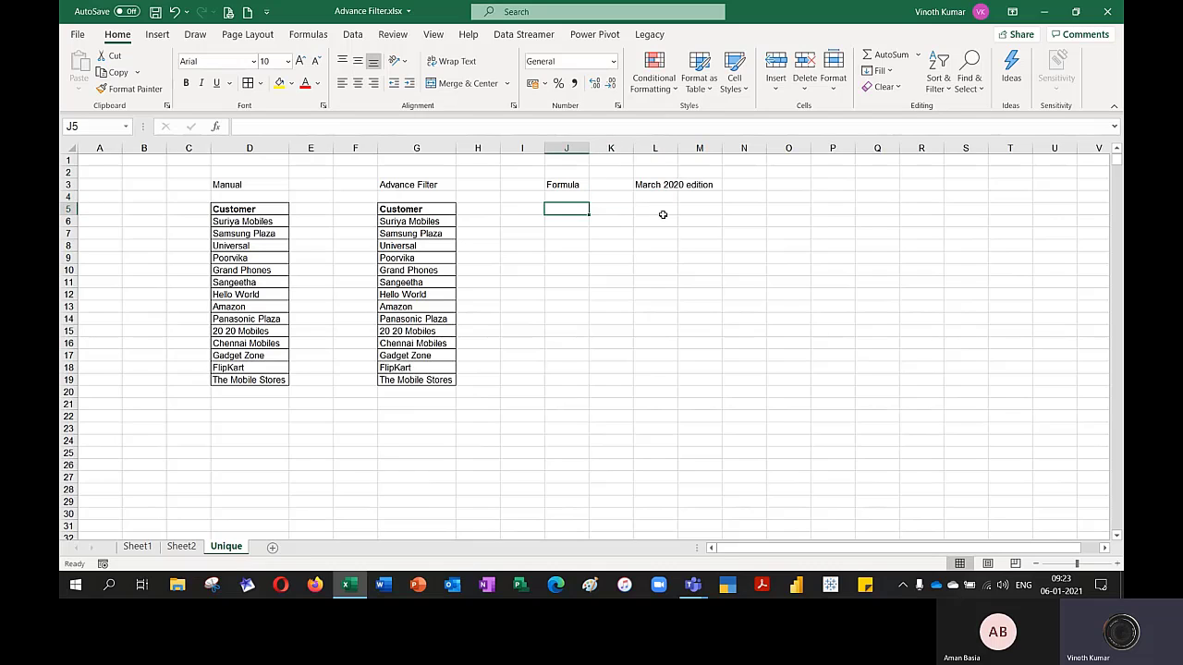
{"action": "key", "text": "Left"}
{"action": "key", "text": "Left"}
{"action": "key", "text": "Left"}
{"action": "key", "text": "ctrl+c"}
{"action": "key", "text": "Right"}
{"action": "key", "text": "Right"}
{"action": "key", "text": "Right"}
{"action": "key", "text": "ctrl+v"}
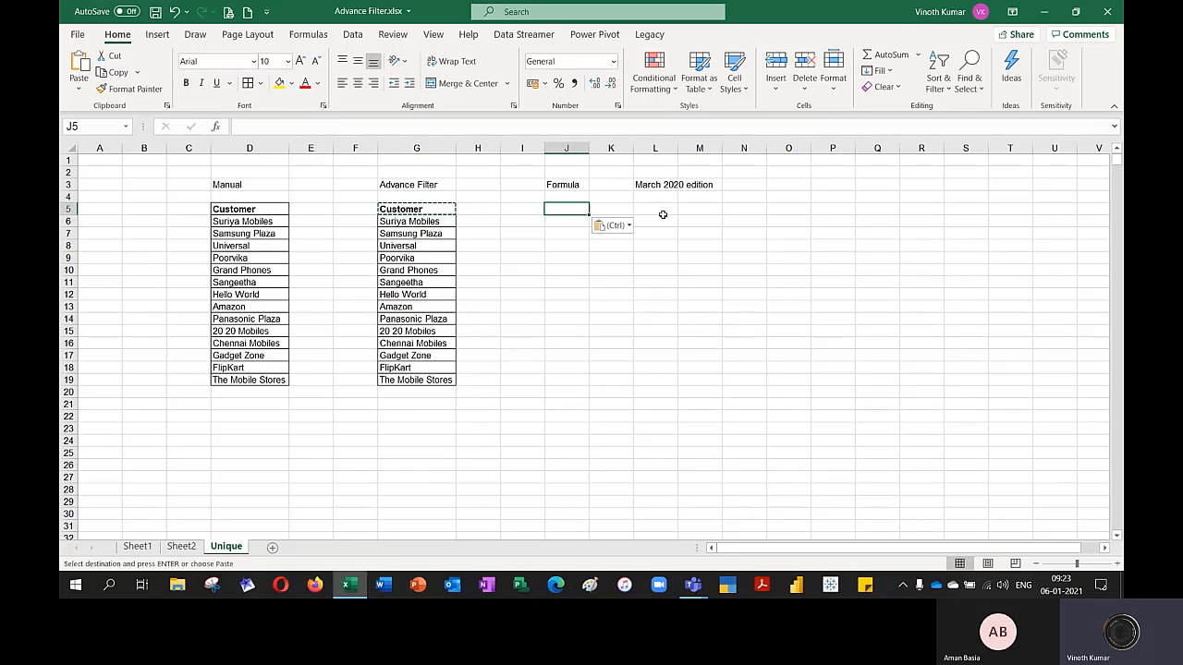
{"action": "key", "text": "Return"}
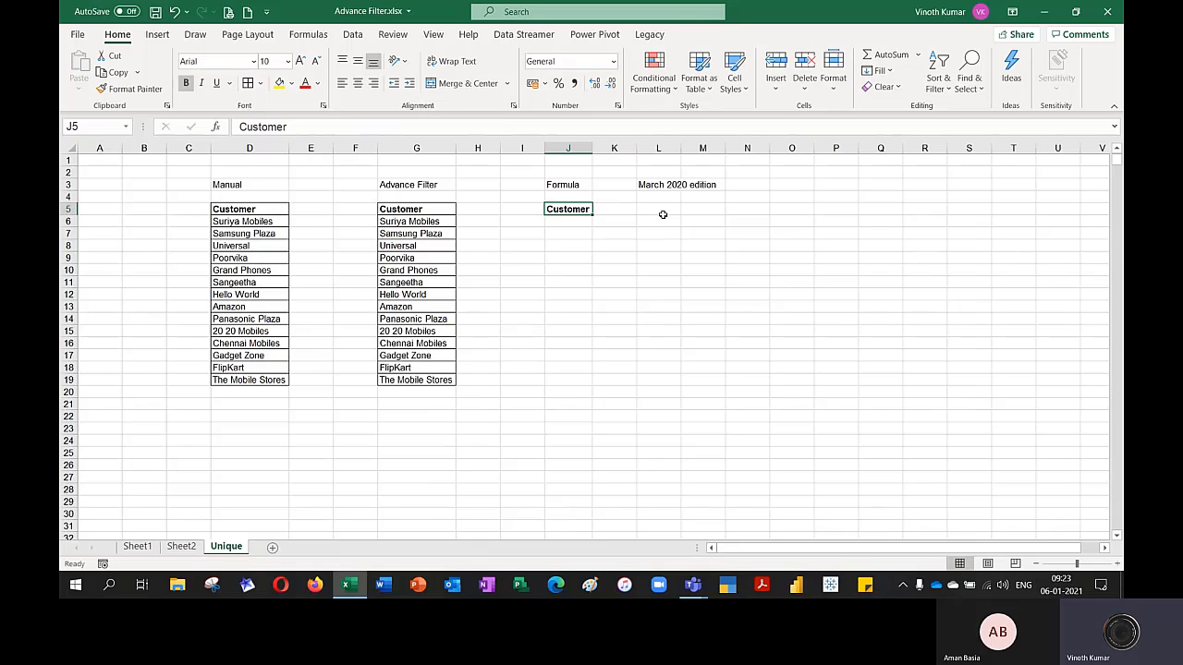
Enter =UNIQUE(Sheet1!E2:E2000) in J6 to extract the distinct customers
{"action": "key", "text": "Down"}
{"action": "type", "text": "=uniq"}
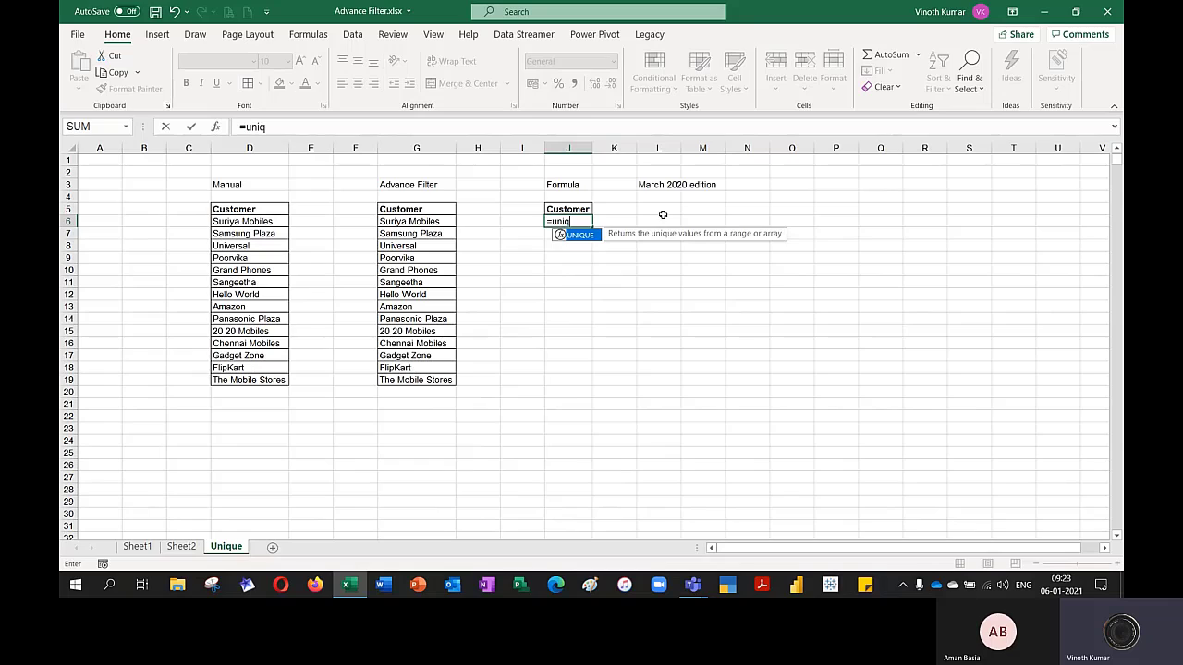
{"action": "key", "text": "Tab"}
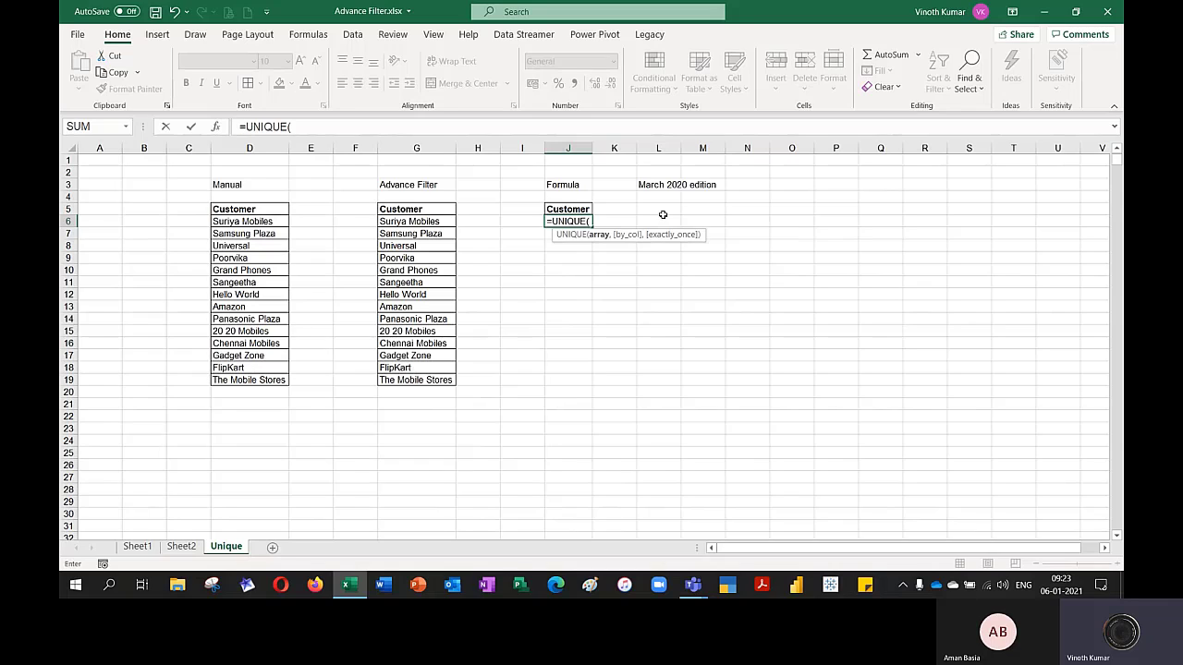
{"action": "left_click", "coordinate": [139, 547]}
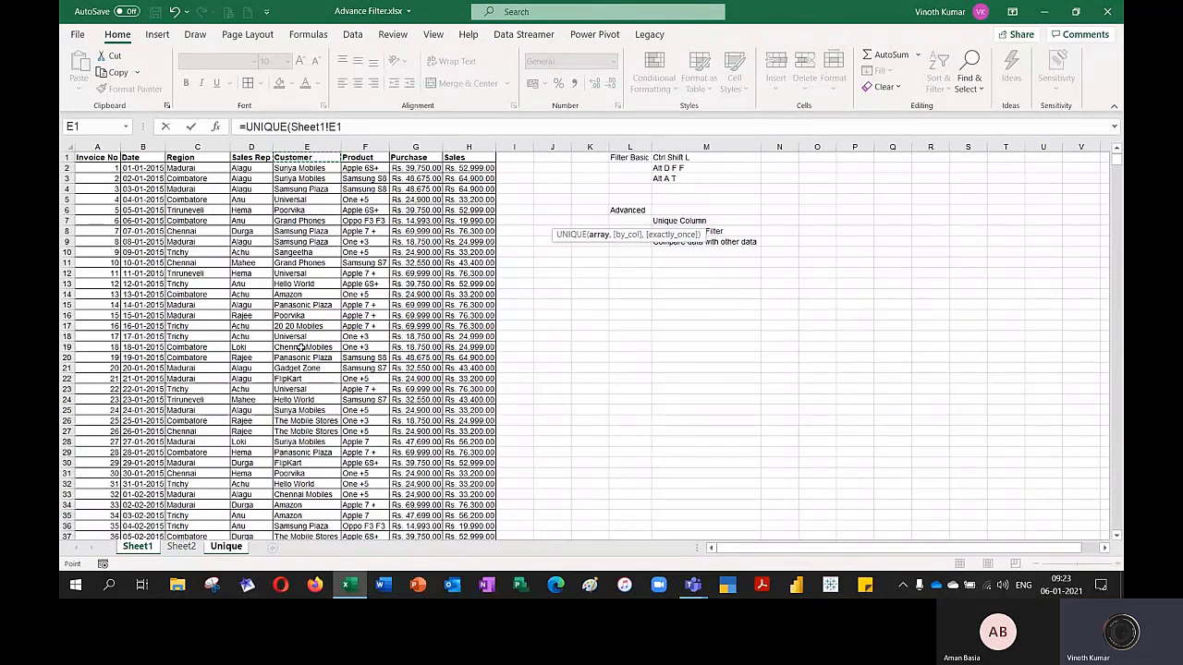
{"action": "key", "text": "Down"}
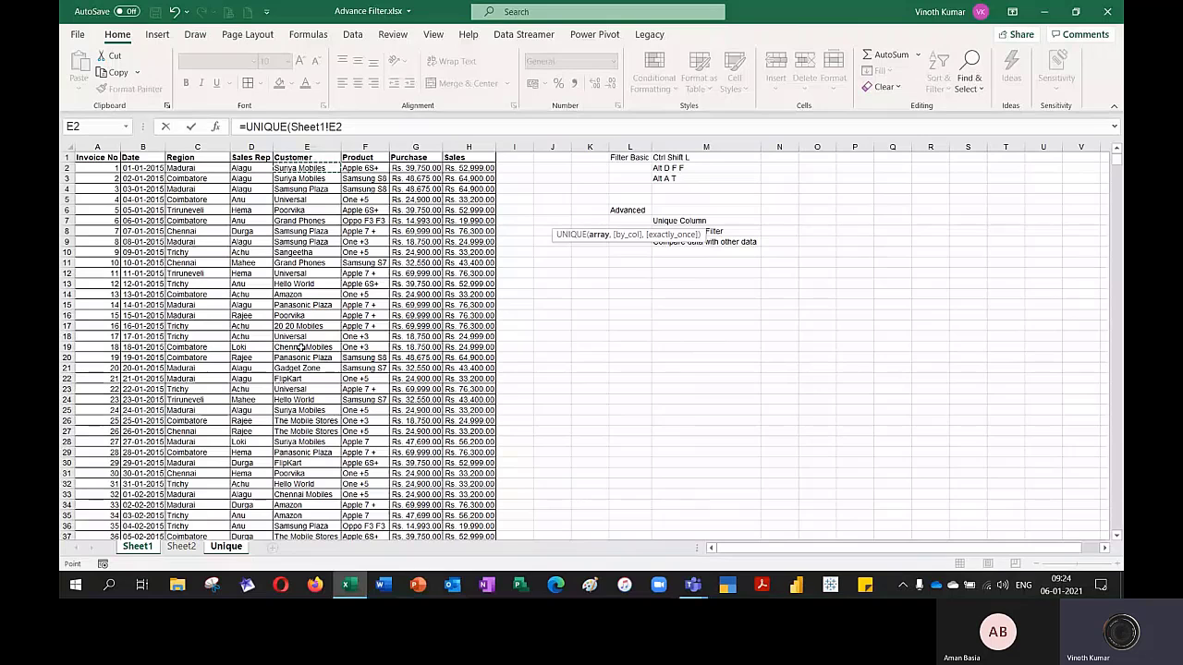
{"action": "type", "text": ":E2000"}
{"action": "key", "text": "Return"}
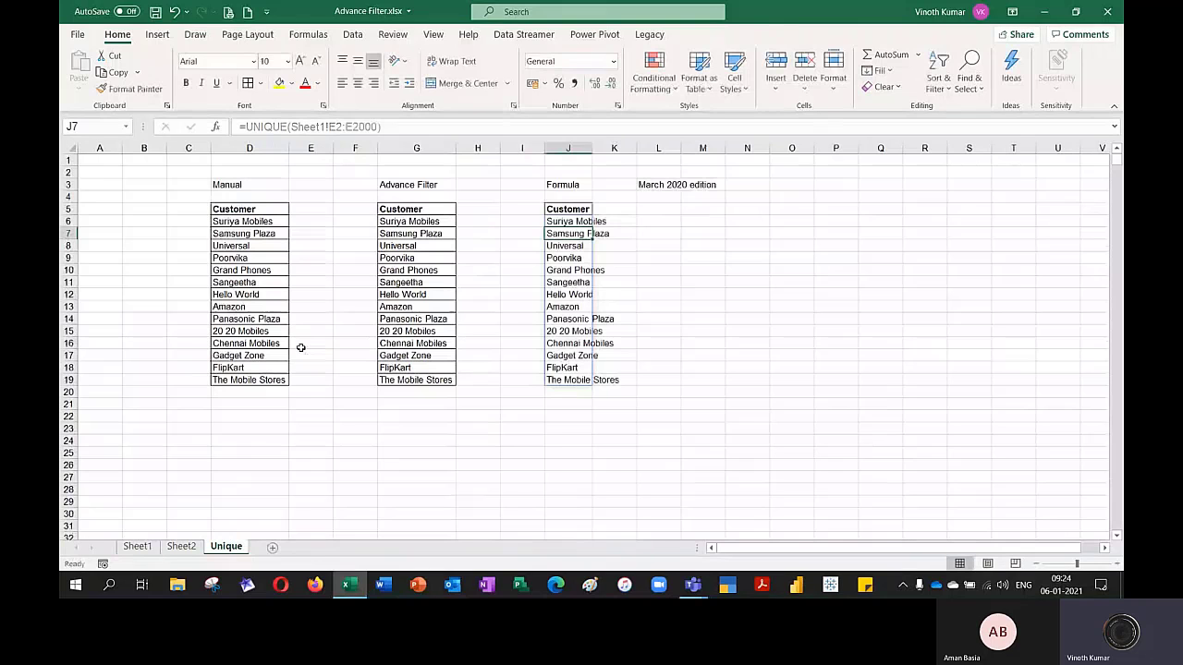
AutoFit column J and add borders around the formula-based customer list in J5:J19
{"action": "double_click", "coordinate": [592, 148]}
{"action": "left_click", "coordinate": [733, 269]}
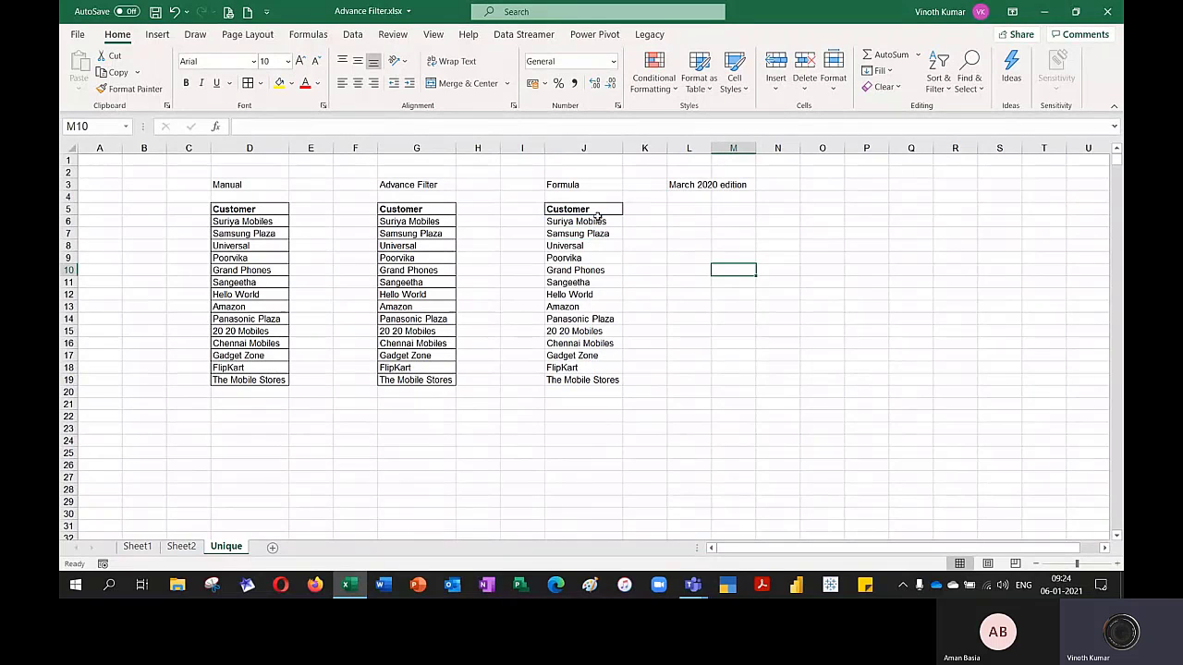
{"action": "left_click_drag", "start_coordinate": [596, 215], "coordinate": [574, 377]}
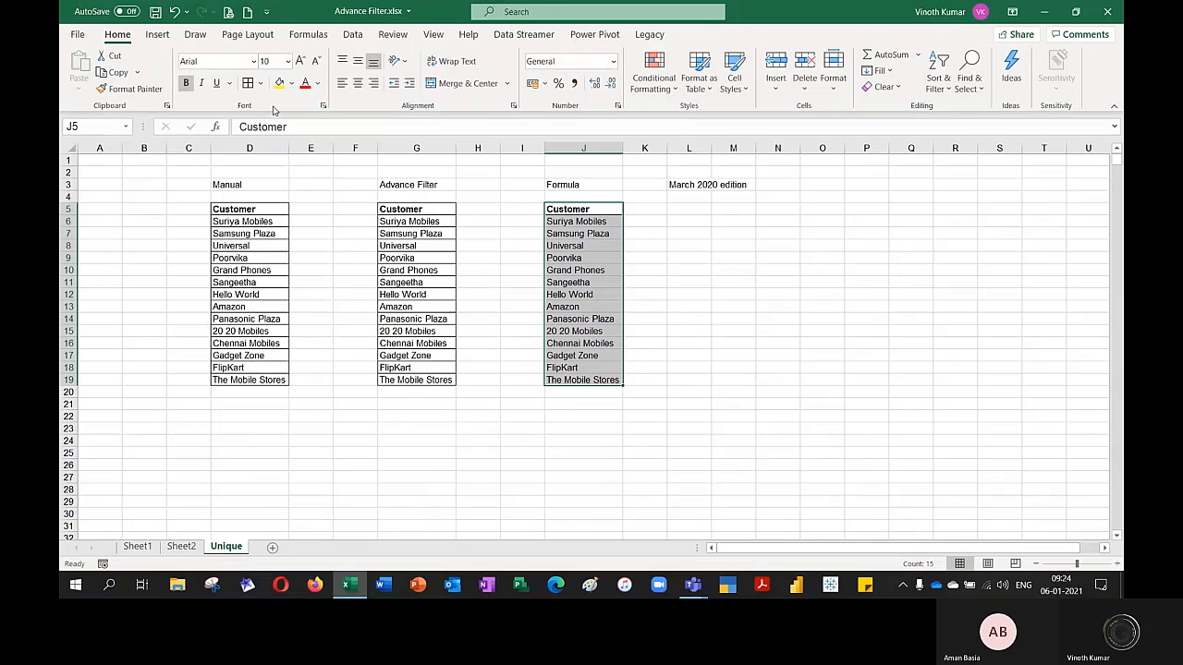
{"action": "left_click", "coordinate": [782, 390]}
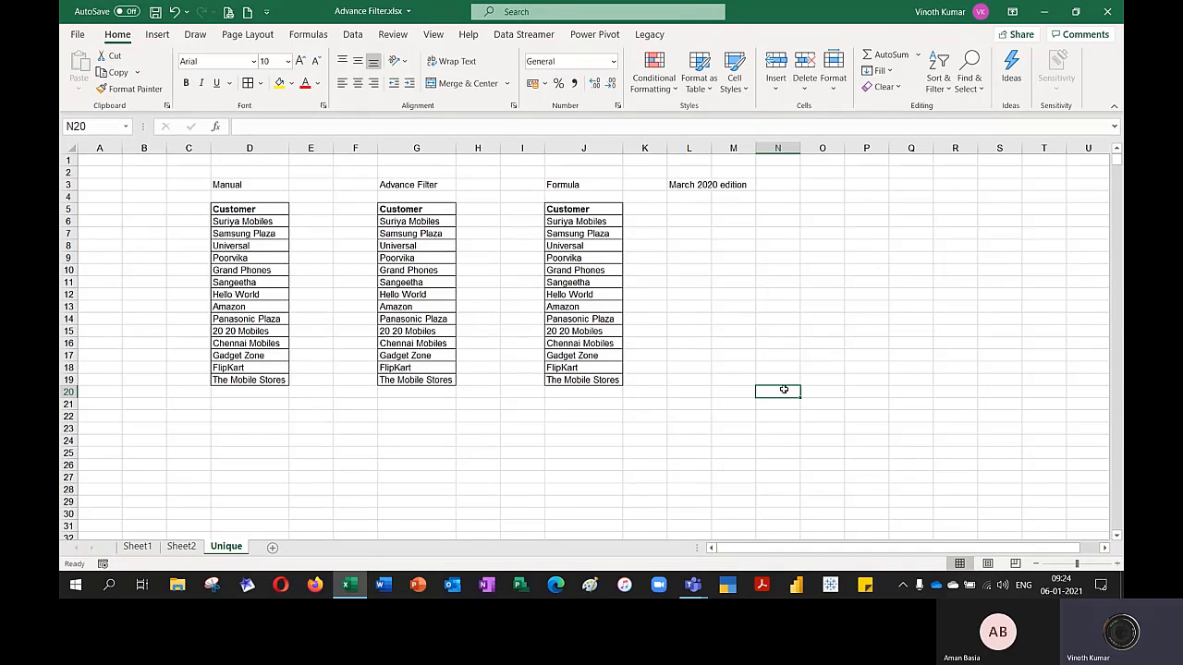
Wrap the J6 formula in SORT so that it reads =SORT(UNIQUE(Sheet1!E2:E2000))
{"action": "left_click", "coordinate": [596, 228]}
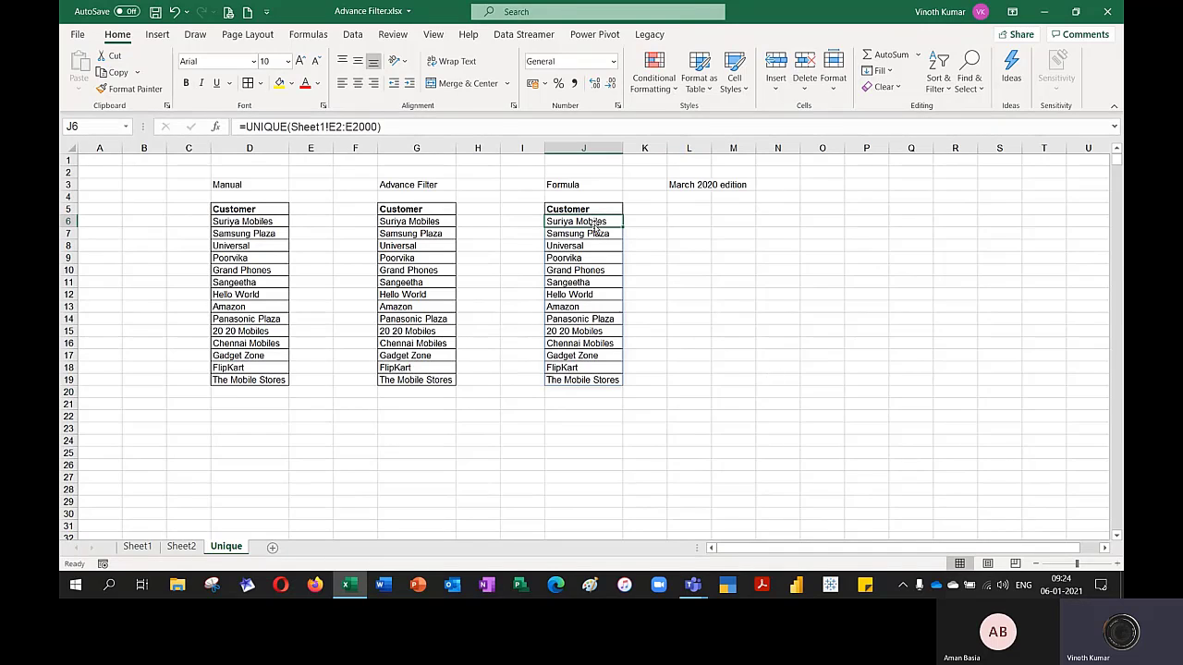
{"action": "key", "text": "Home"}
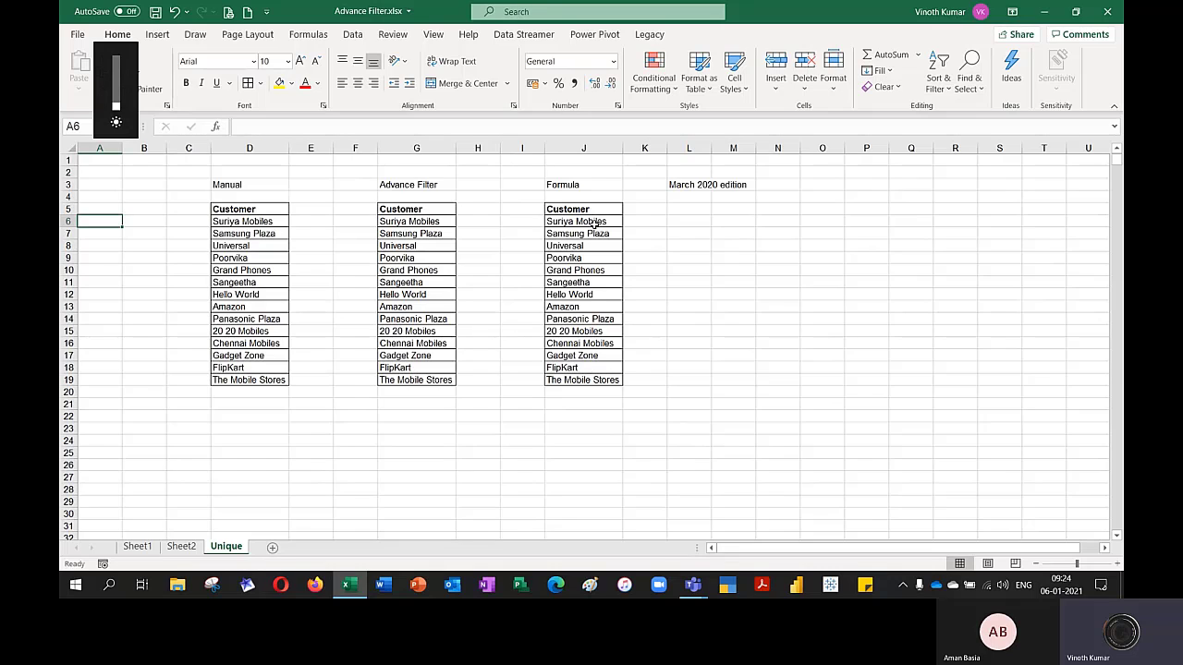
{"action": "key", "text": "F2"}
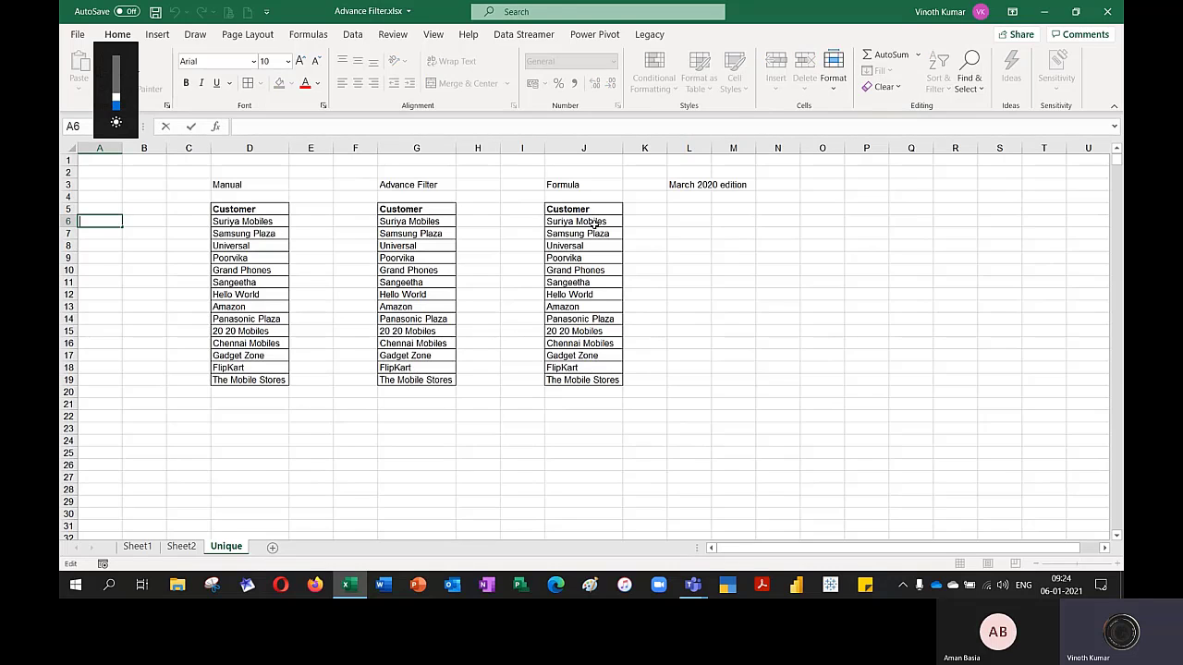
{"action": "double_click", "coordinate": [594, 223]}
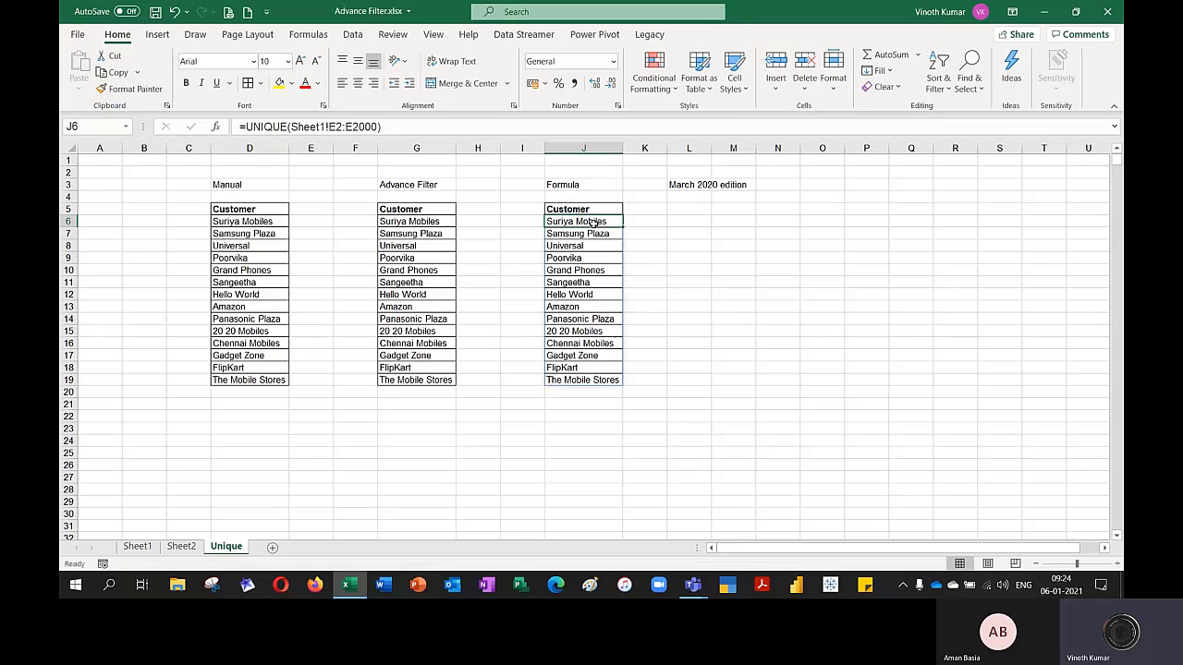
{"action": "key", "text": "Home"}
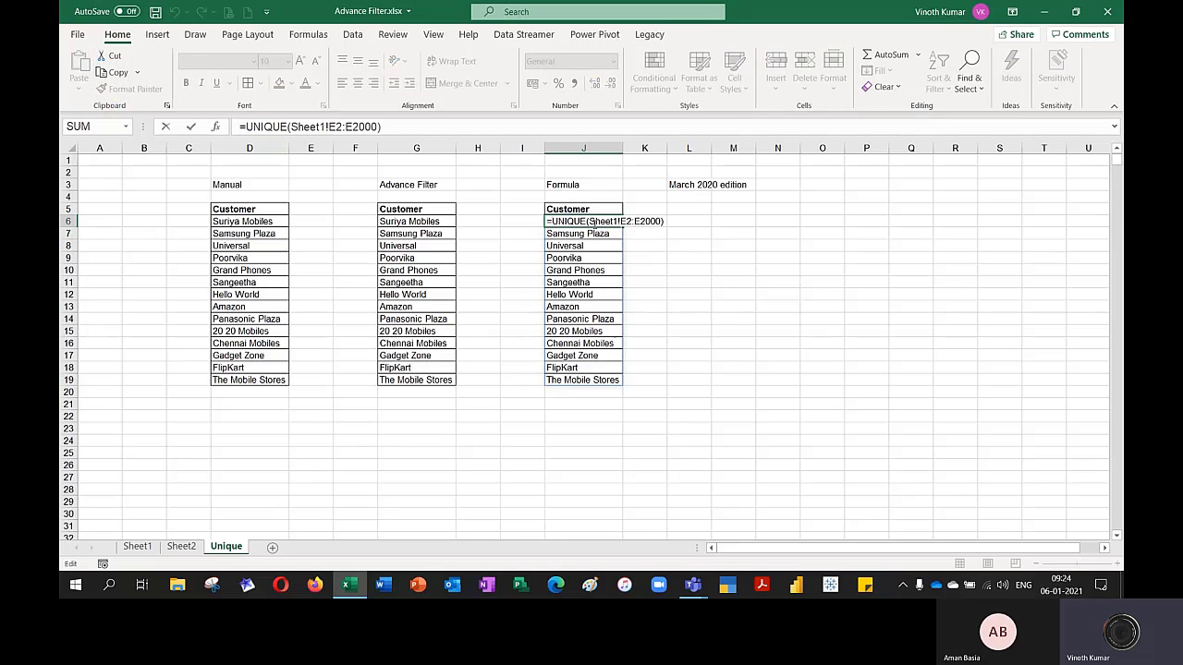
{"action": "type", "text": "sort"}
{"action": "key", "text": "Tab"}
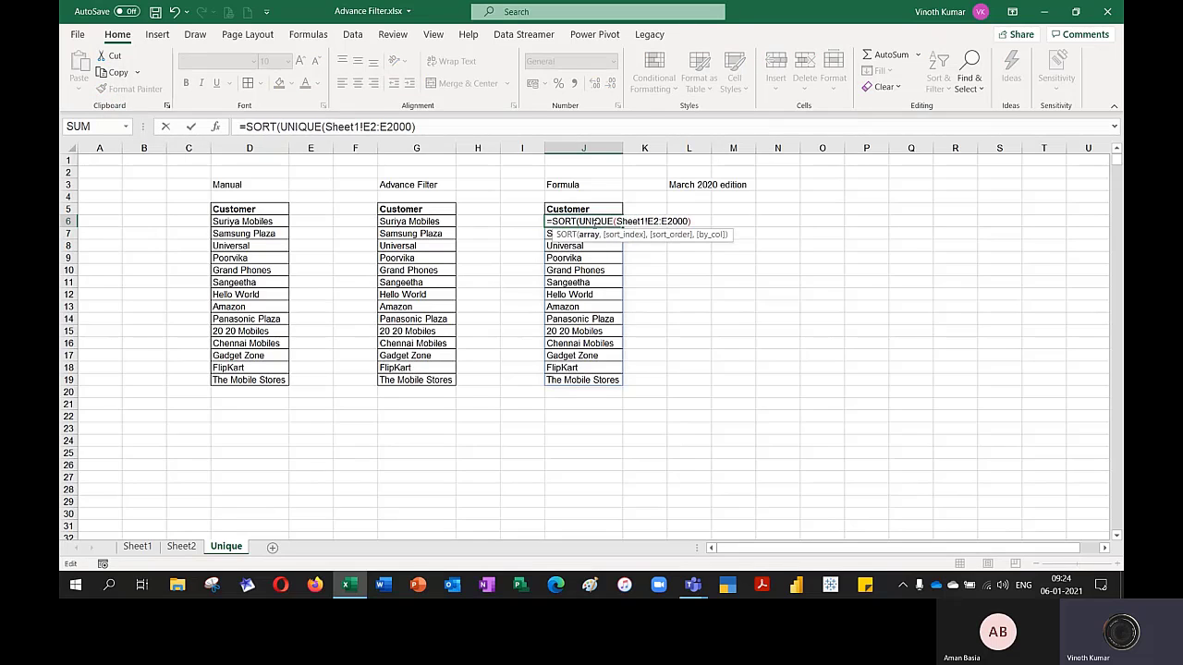
{"action": "type", "text": ")"}
{"action": "key", "text": "Return"}
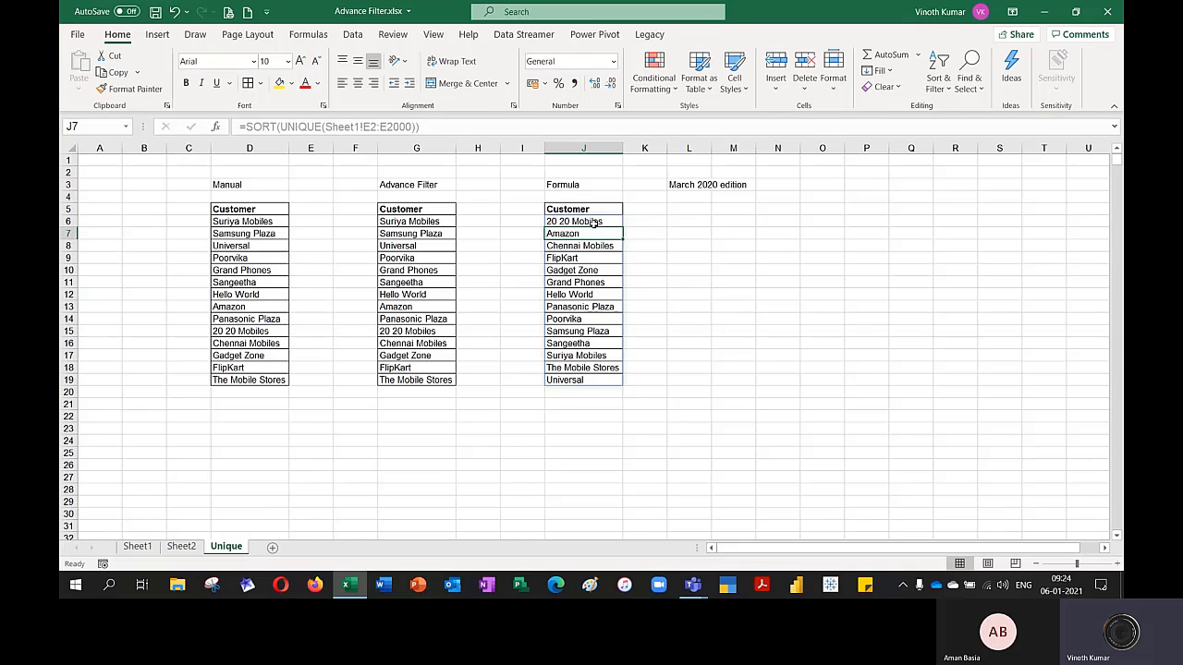
Compare the customer lists under Advance Filter, Manual and Formula by selecting each list in turn
{"action": "left_click", "coordinate": [595, 224]}
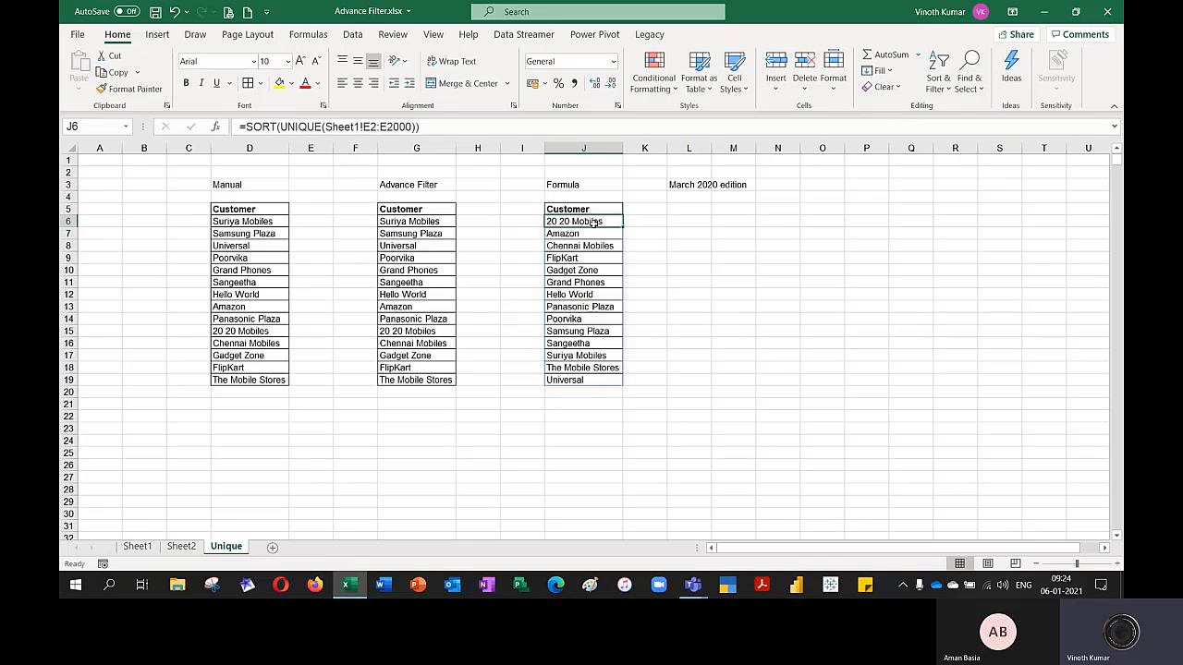
{"action": "key", "text": "Left"}
{"action": "key", "text": "Left"}
{"action": "key", "text": "Left"}
{"action": "key", "text": "ctrl+shift+Down"}
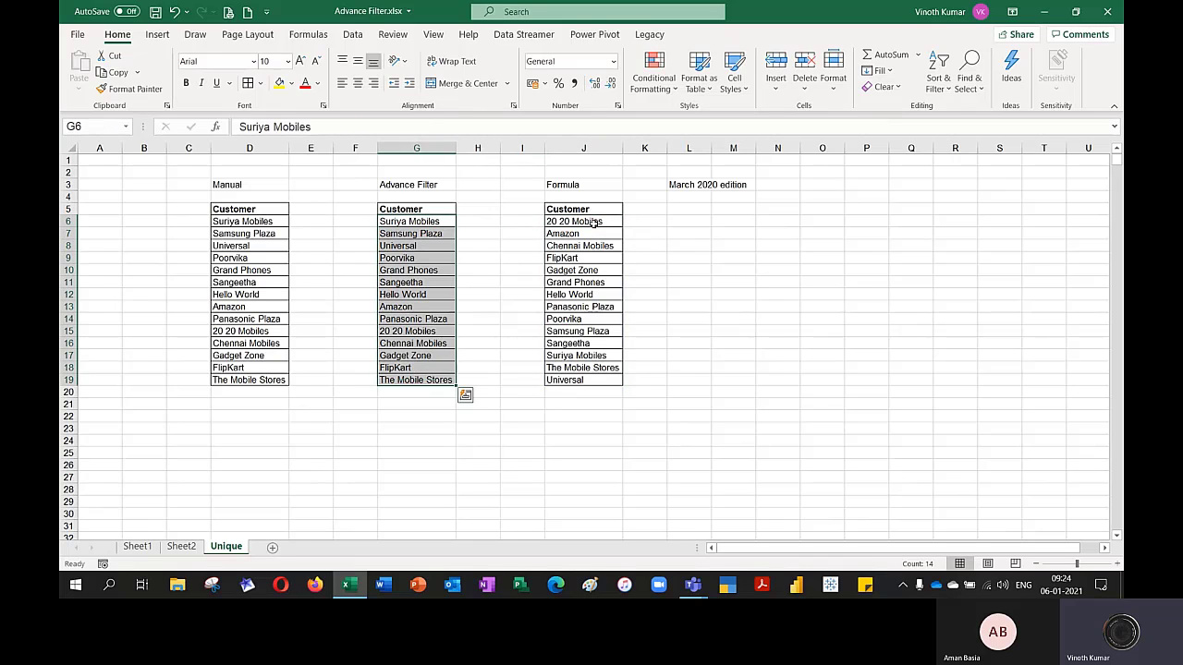
{"action": "key", "text": "Left"}
{"action": "key", "text": "Left"}
{"action": "key", "text": "Left"}
{"action": "key", "text": "ctrl+shift+Down"}
{"action": "key", "text": "Right"}
{"action": "key", "text": "Right"}
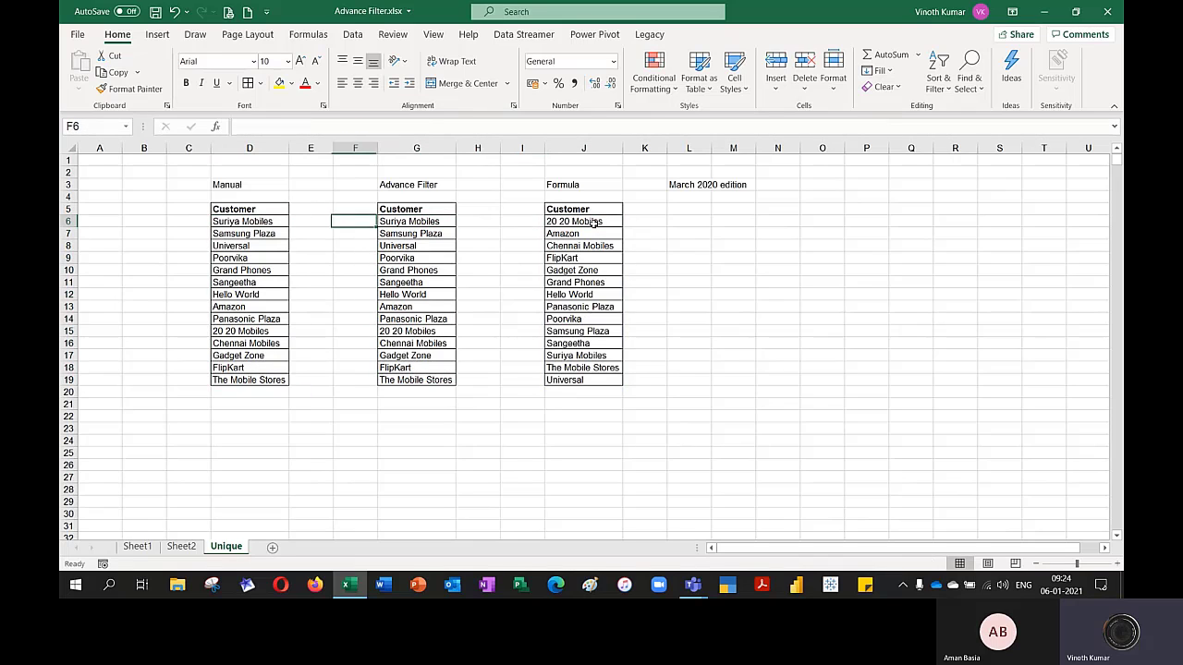
{"action": "key", "text": "Right"}
{"action": "key", "text": "Right"}
{"action": "key", "text": "Right"}
{"action": "key", "text": "Right"}
{"action": "key", "text": "ctrl+shift+Down"}
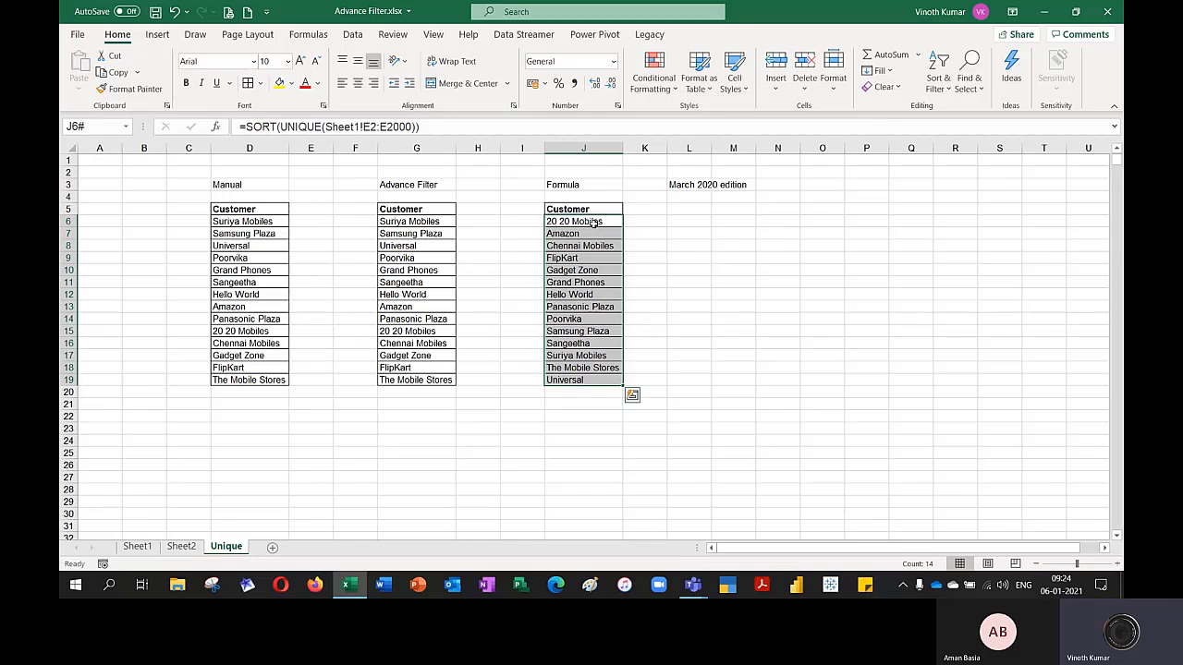
Show the text of the J6 formula in M6 with =FORMULATEXT(J6)
{"action": "key", "text": "Right"}
{"action": "key", "text": "Right"}
{"action": "key", "text": "Right"}
{"action": "type", "text": "=form"}
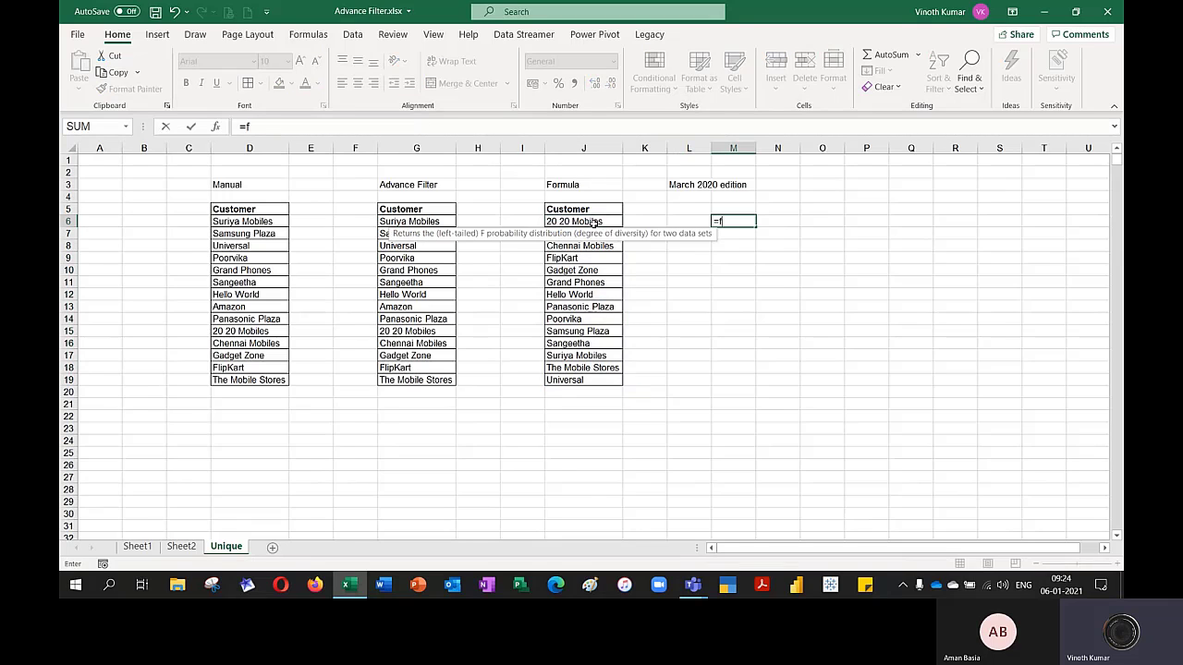
{"action": "key", "text": "Tab"}
{"action": "key", "text": "Left"}
{"action": "key", "text": "Left"}
{"action": "key", "text": "Left"}
{"action": "key", "text": "Return"}
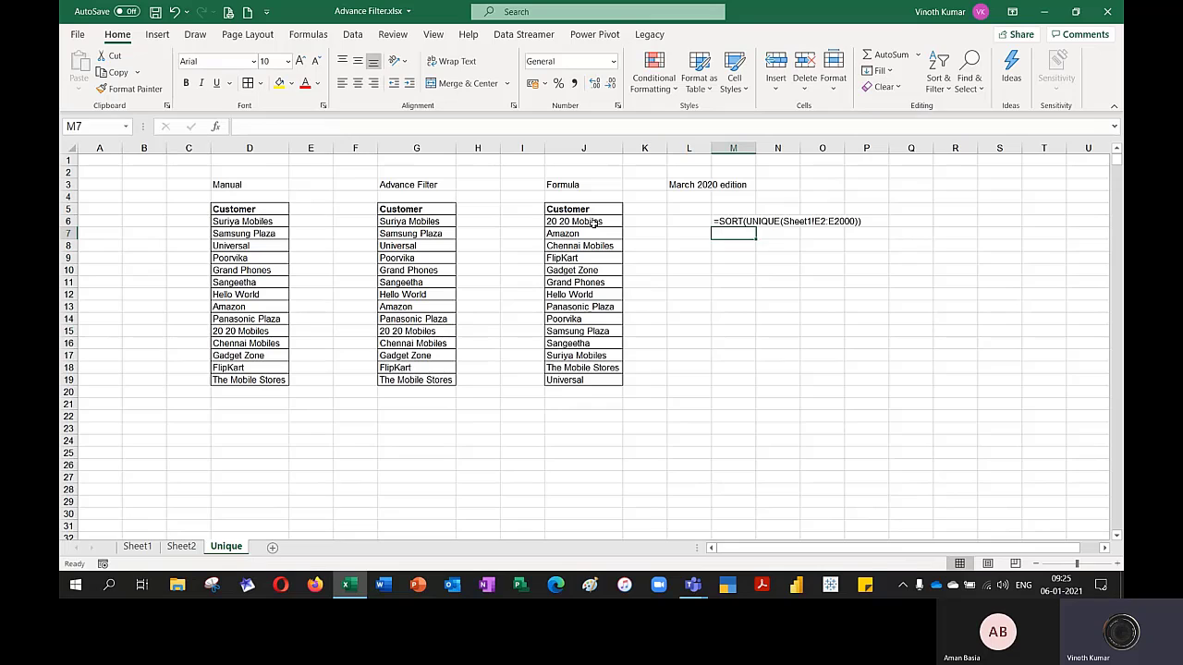
Merge and center M6:P6 around the displayed formula text, and format it with yellow fill and bold
{"action": "key", "text": "Up"}
{"action": "key", "text": "shift+Right"}
{"action": "key", "text": "shift+Right"}
{"action": "key", "text": "shift+Right"}
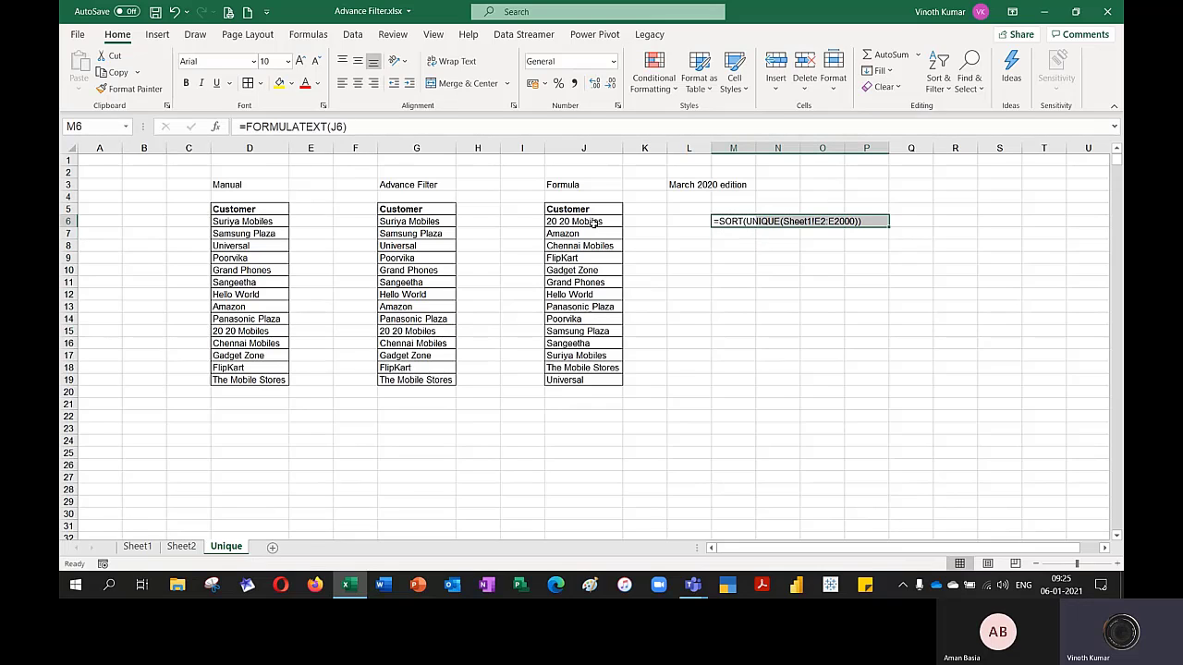
{"action": "left_click", "coordinate": [457, 83]}
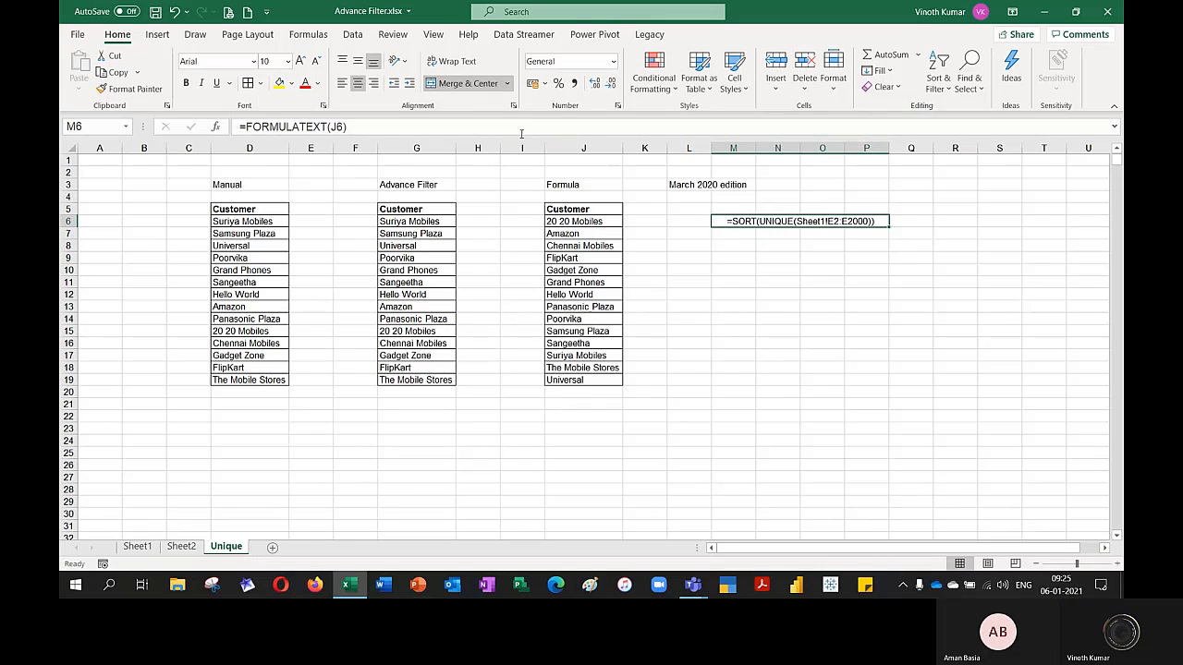
{"action": "left_click", "coordinate": [279, 83]}
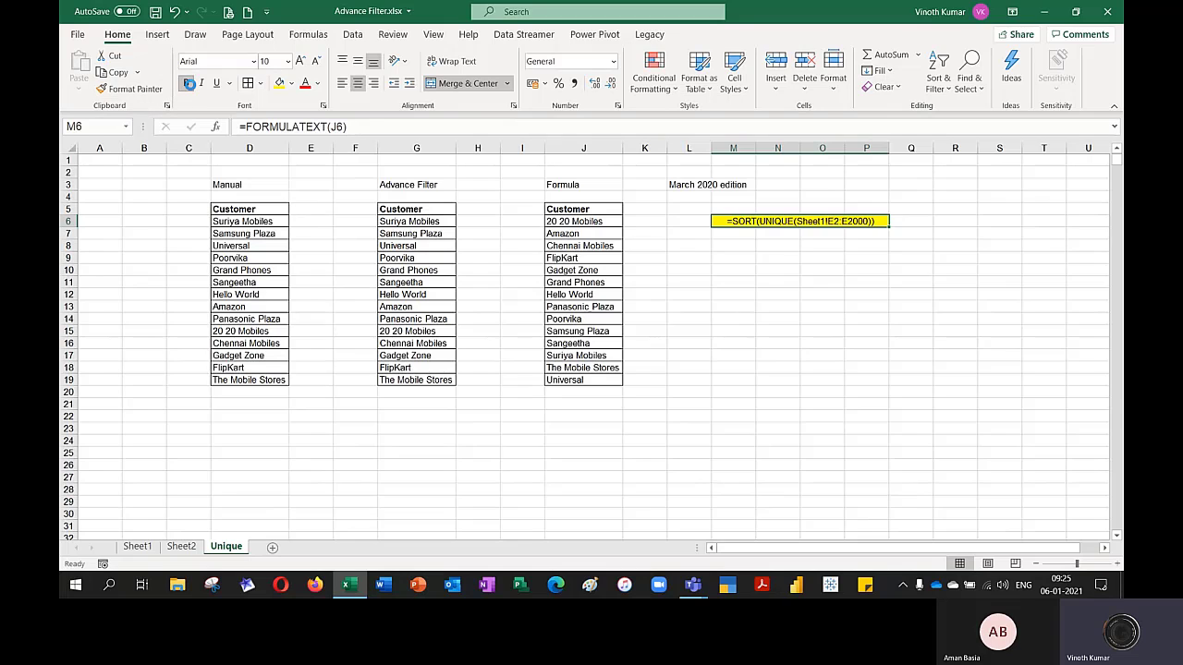
{"action": "left_click", "coordinate": [186, 83]}
{"action": "left_click", "coordinate": [868, 353]}
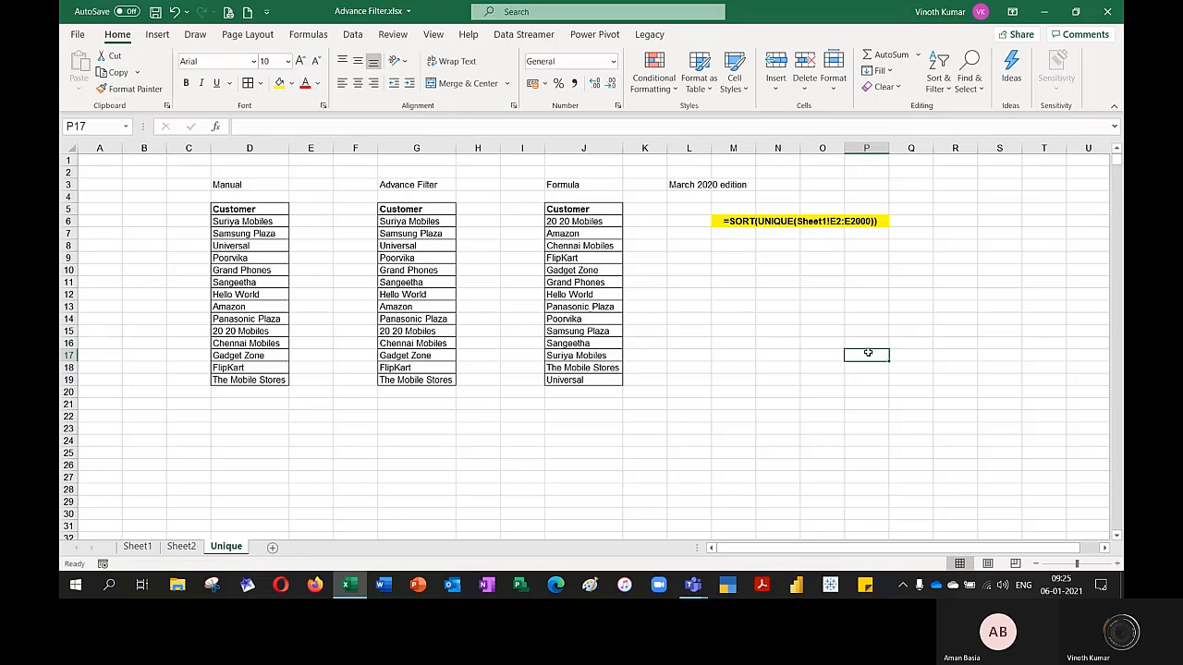
Add a thick outside border around the merged formula text cell M6:P6
{"action": "left_click", "coordinate": [884, 222]}
{"action": "left_click", "coordinate": [261, 83]}
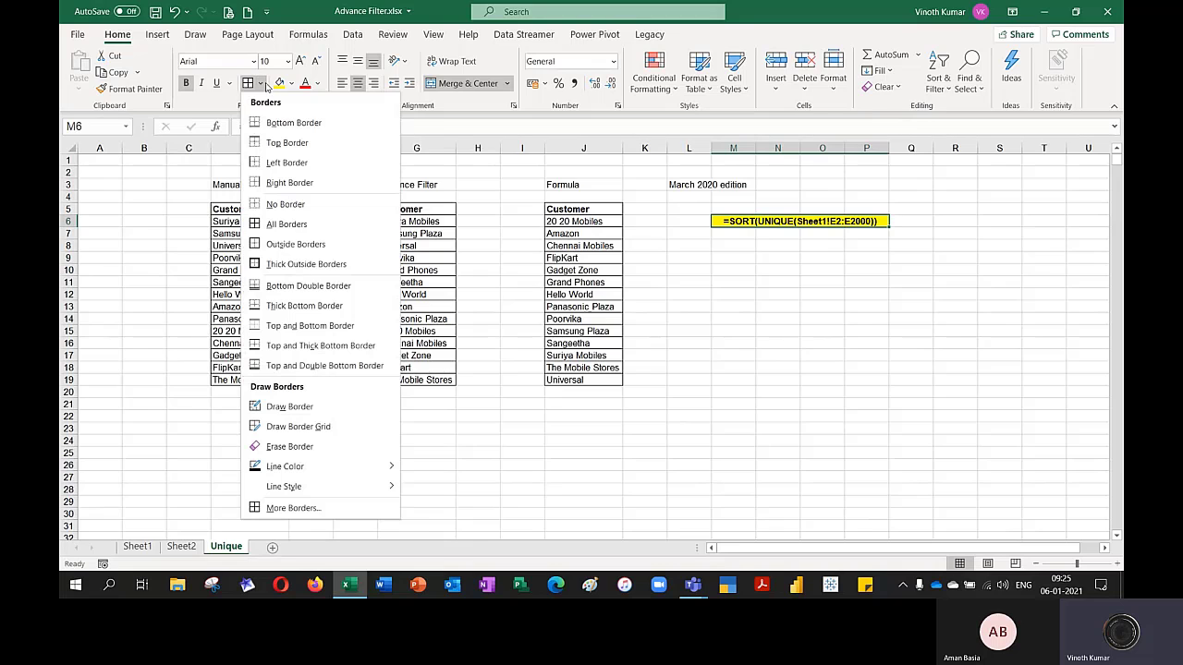
{"action": "left_click", "coordinate": [289, 264]}
{"action": "left_click", "coordinate": [769, 346]}
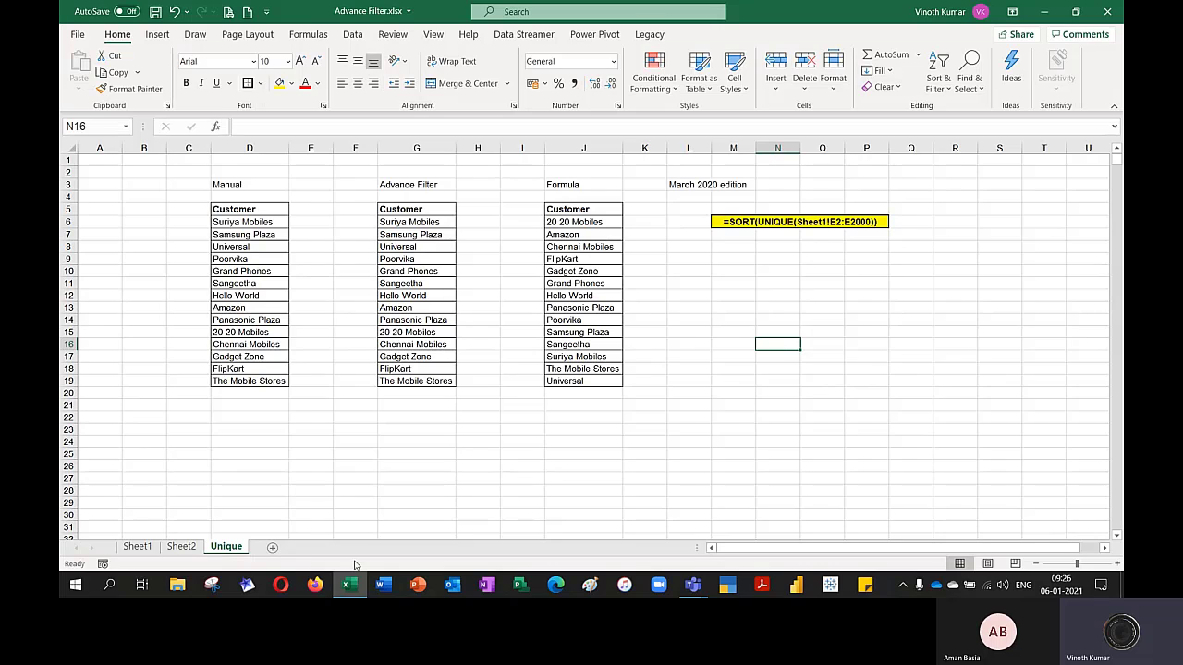
Sort the Sheet1 data by the Customer column from A to Z, expanding the selection to the adjacent columns
{"action": "left_click", "coordinate": [136, 547]}
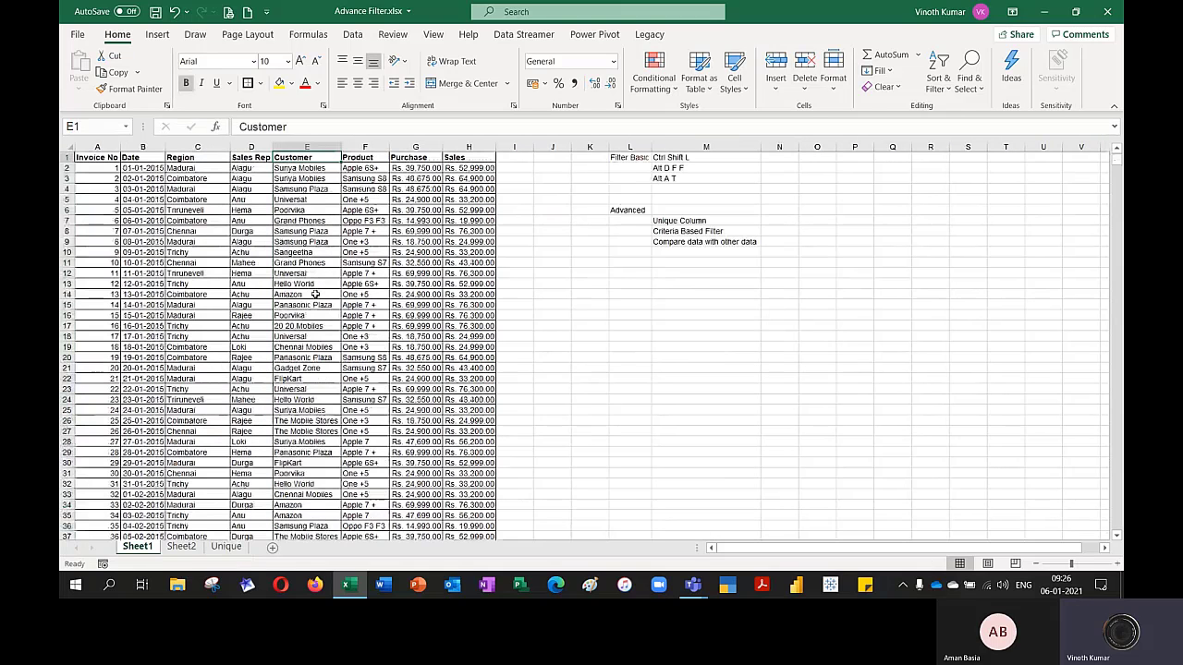
{"action": "key", "text": "ctrl+shift+Down"}
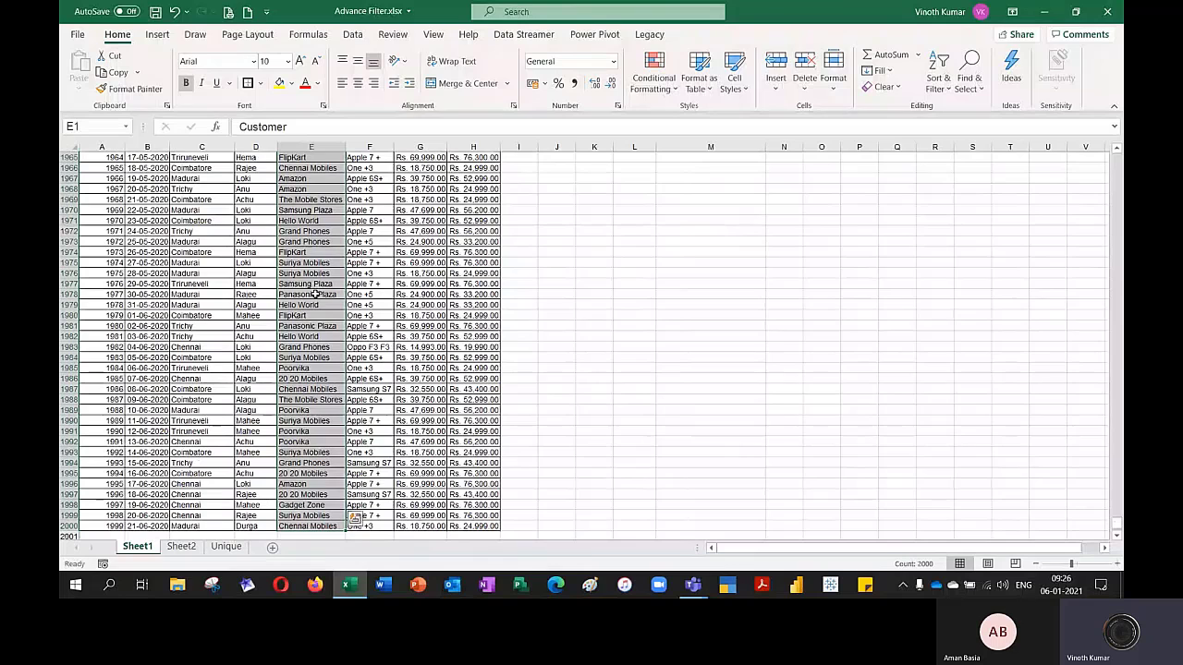
{"action": "left_click", "coordinate": [938, 81]}
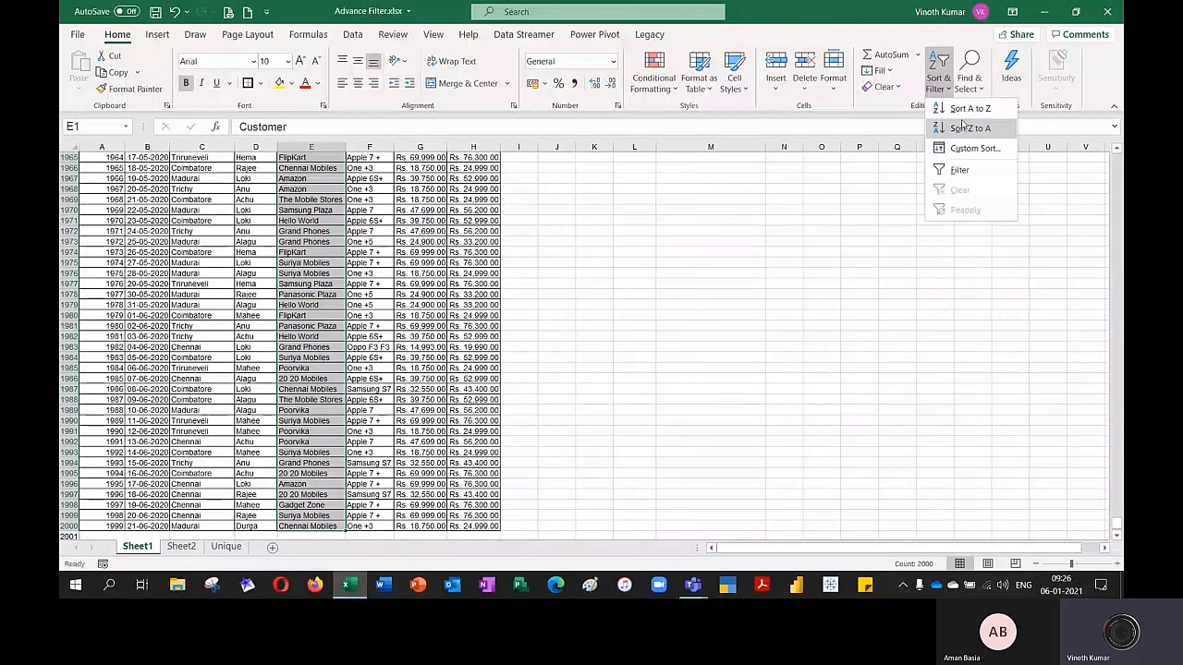
{"action": "left_click", "coordinate": [958, 114]}
{"action": "left_click", "coordinate": [848, 297]}
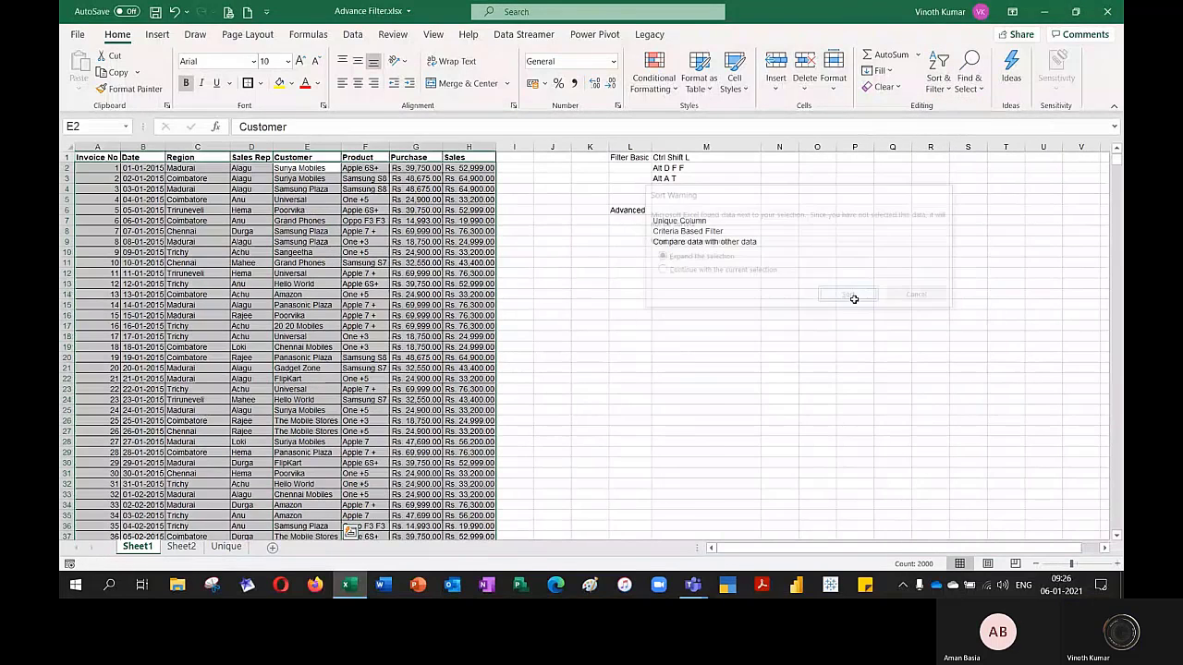
Select the sorted 20 20 Mobiles and Amazon customer entries down to E287, and undo the A to Z sort
{"action": "scroll", "coordinate": [415, 353], "scroll_direction": "down", "scroll_amount": 1}
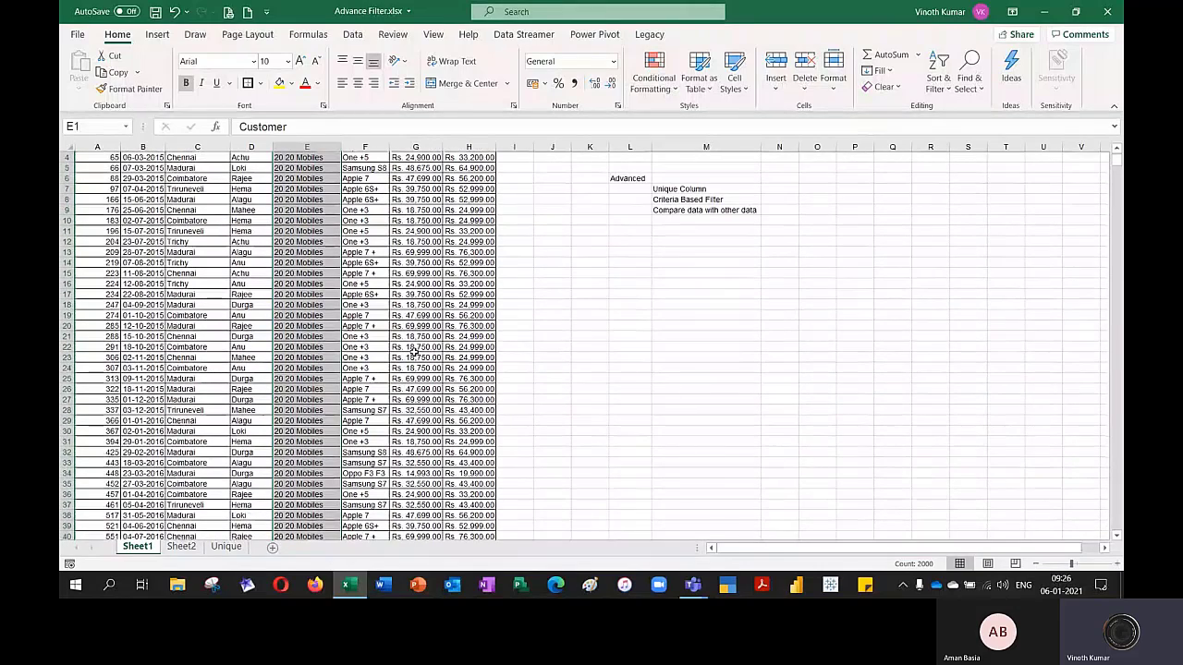
{"action": "scroll", "coordinate": [414, 351], "scroll_direction": "down", "scroll_amount": 20}
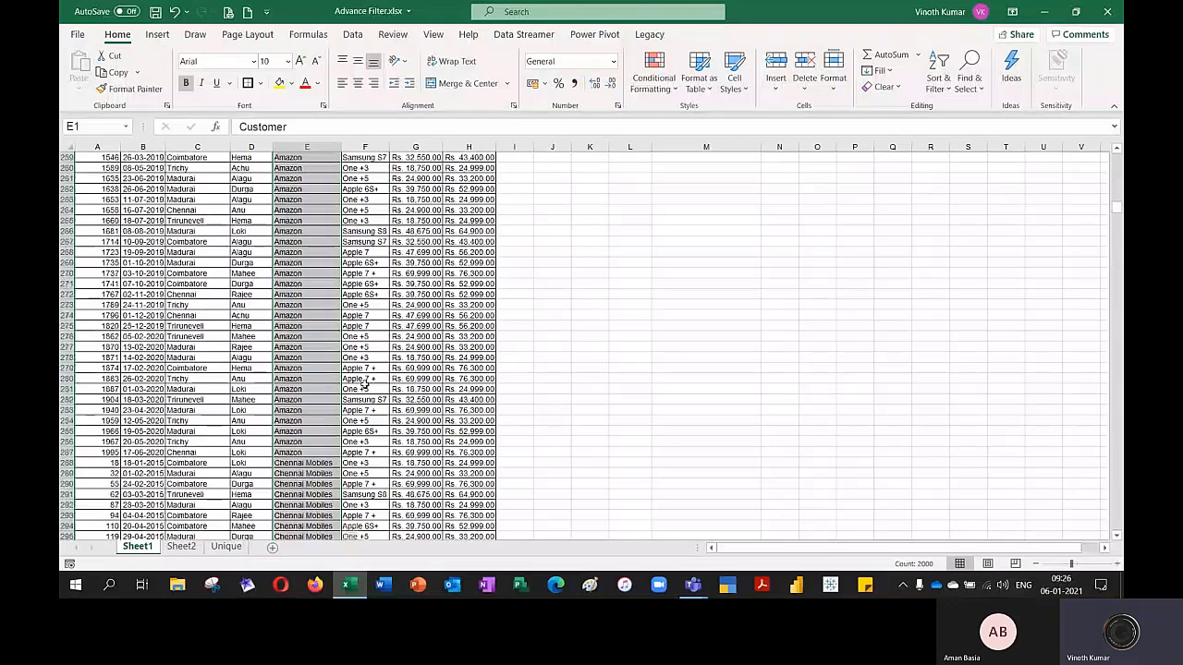
{"action": "left_click", "coordinate": [314, 231]}
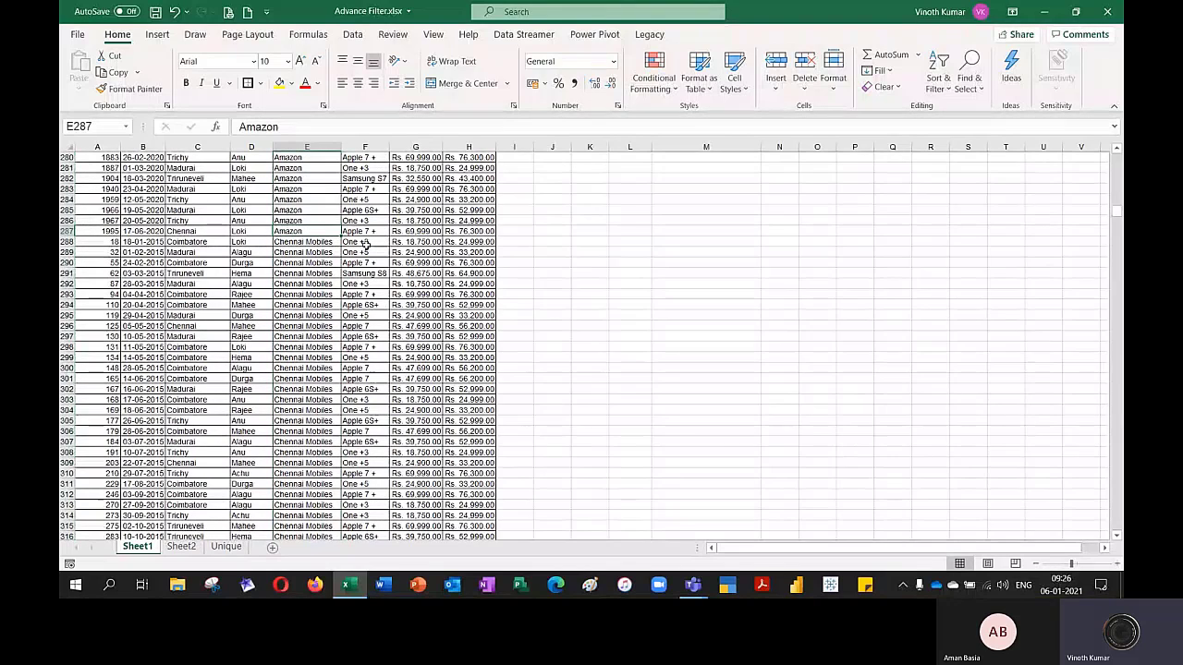
{"action": "key", "text": "ctrl+shift+Up"}
{"action": "key", "text": "shift+Down"}
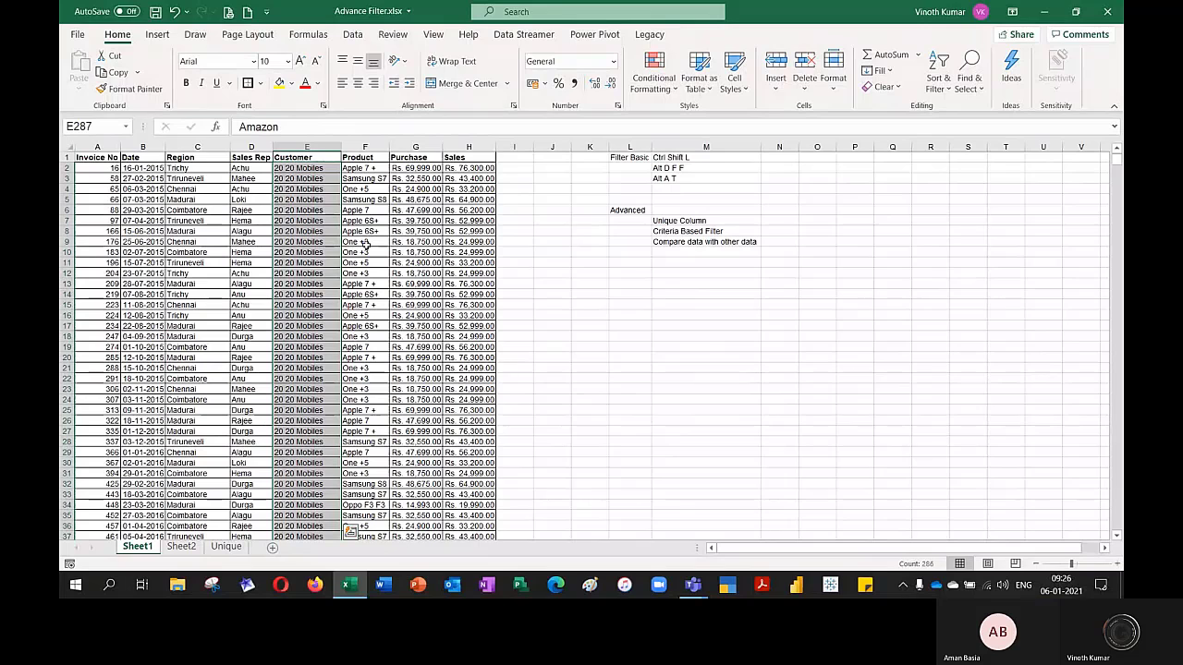
{"action": "key", "text": "ctrl+z"}
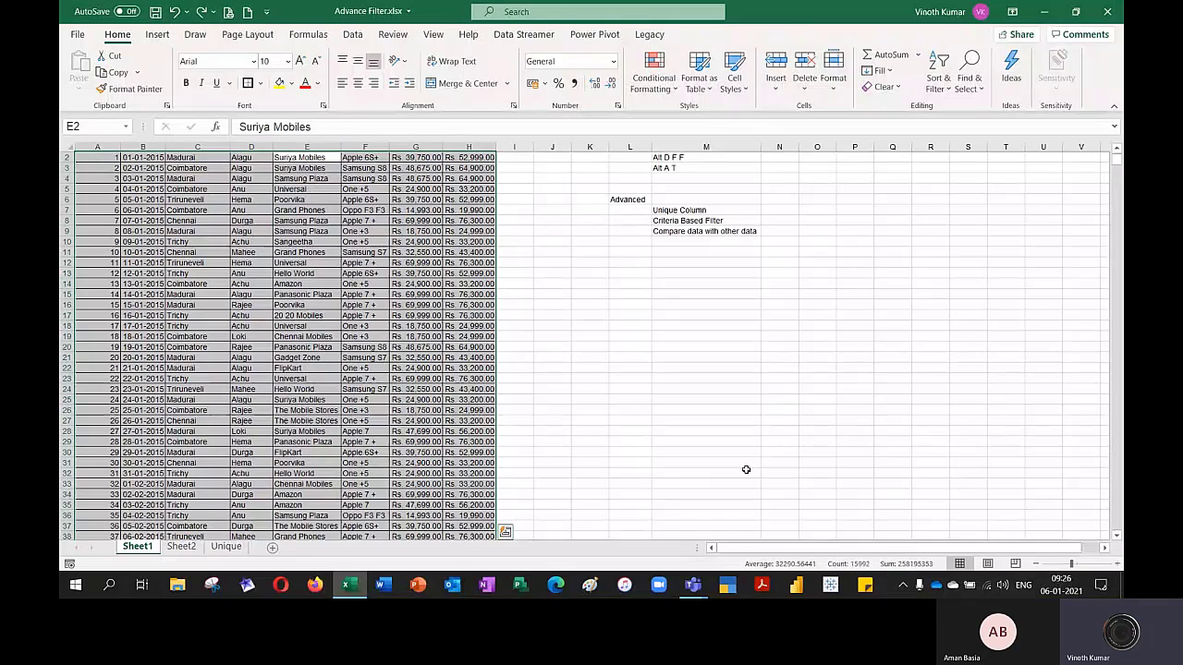
Add a worksheet named Criteria Based Filter, reusing the text of M8 in Sheet1, and place it after the Unique sheet
{"action": "key", "text": "ctrl+Page_Down"}
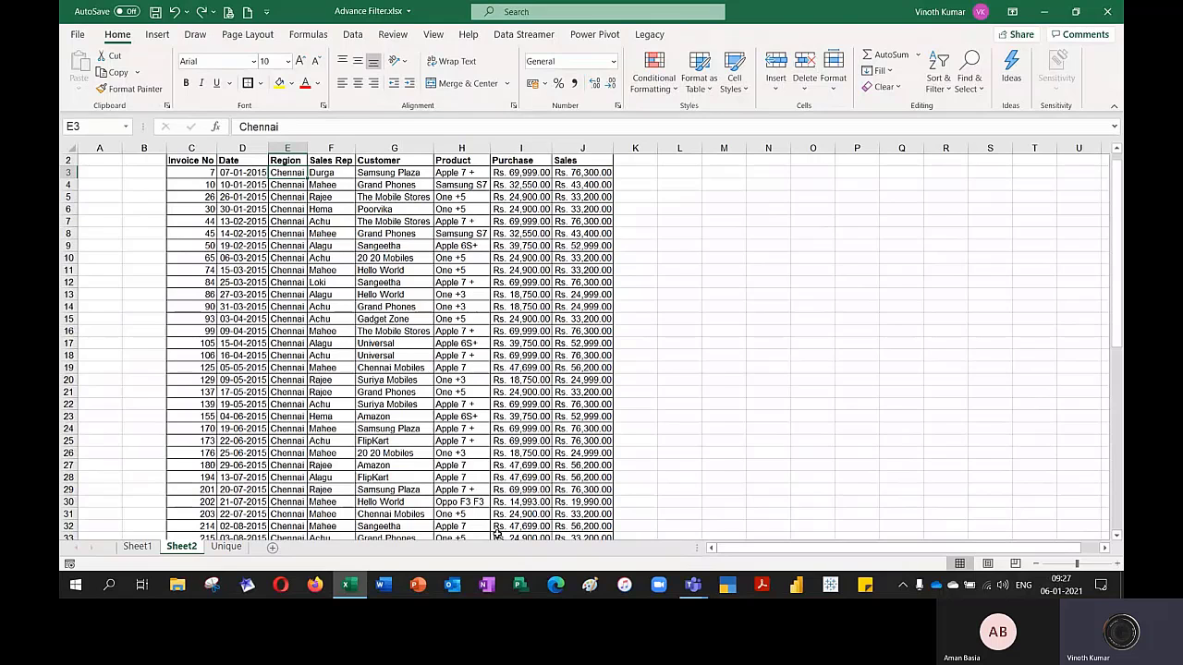
{"action": "key", "text": "ctrl+Page_Down"}
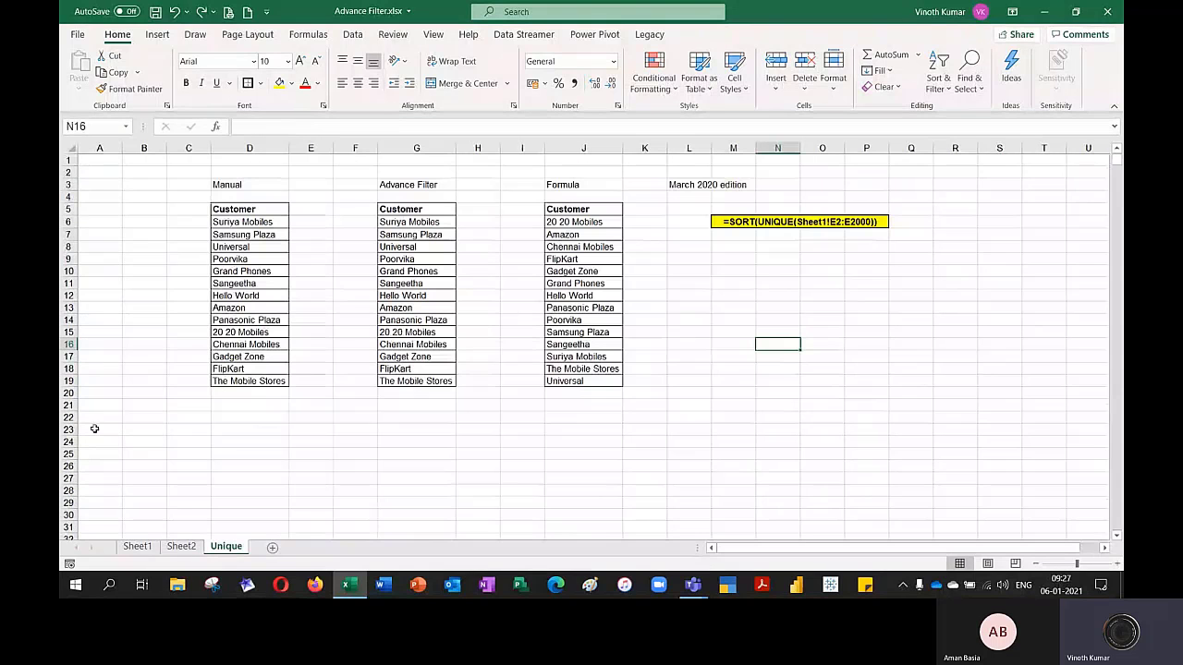
{"action": "left_click", "coordinate": [136, 546]}
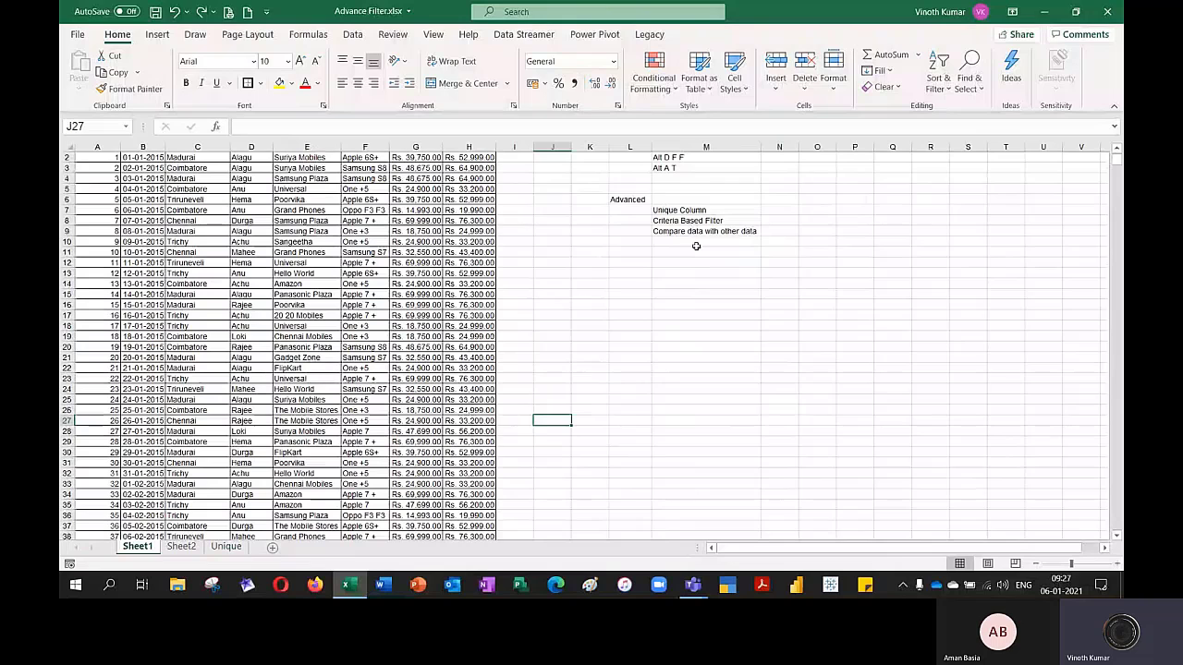
{"action": "left_click", "coordinate": [703, 221]}
{"action": "key", "text": "ctrl+c"}
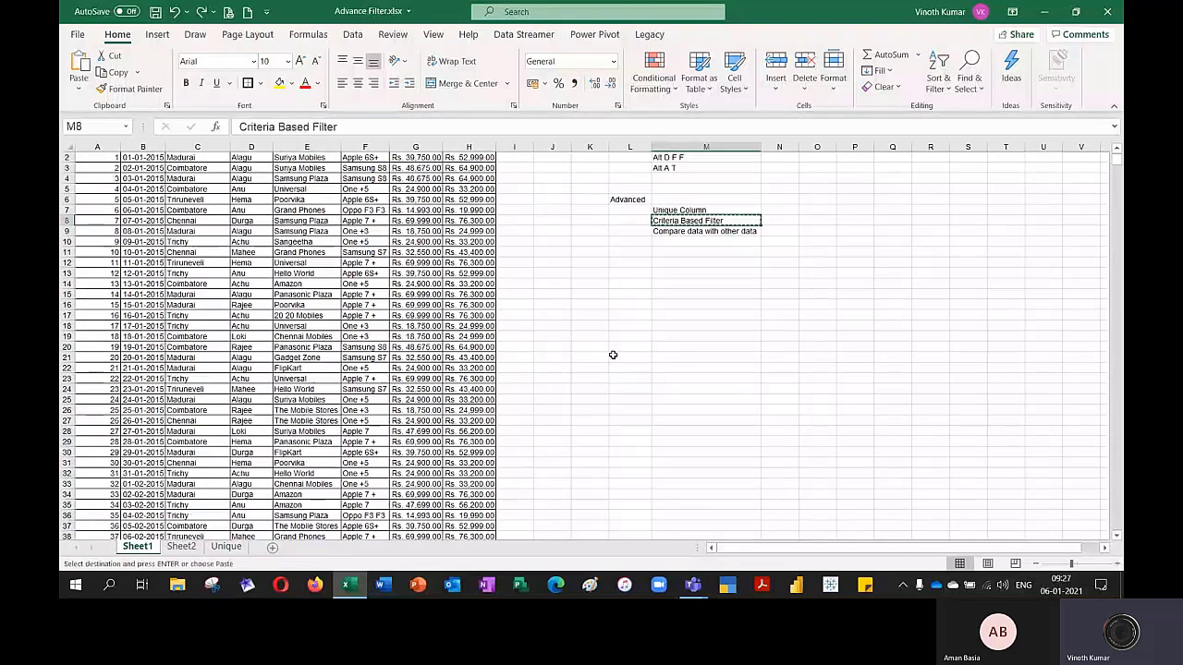
{"action": "left_click", "coordinate": [269, 552]}
{"action": "left_click", "coordinate": [270, 552]}
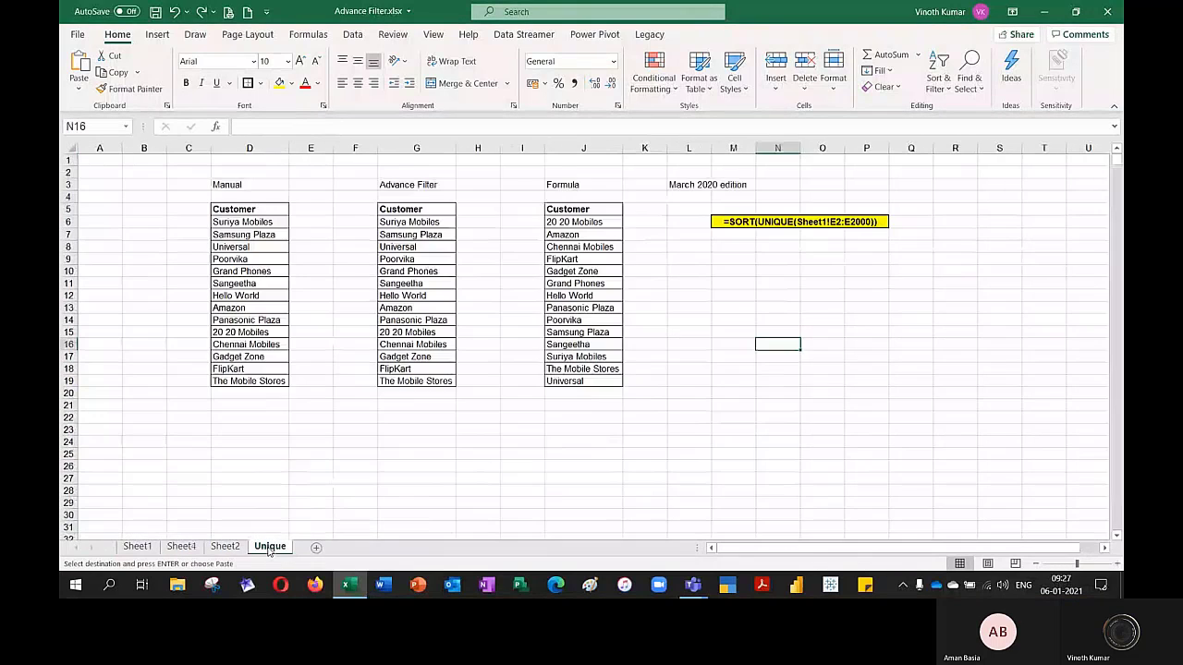
{"action": "double_click", "coordinate": [186, 549]}
{"action": "key", "text": "ctrl+v"}
{"action": "key", "text": "Return"}
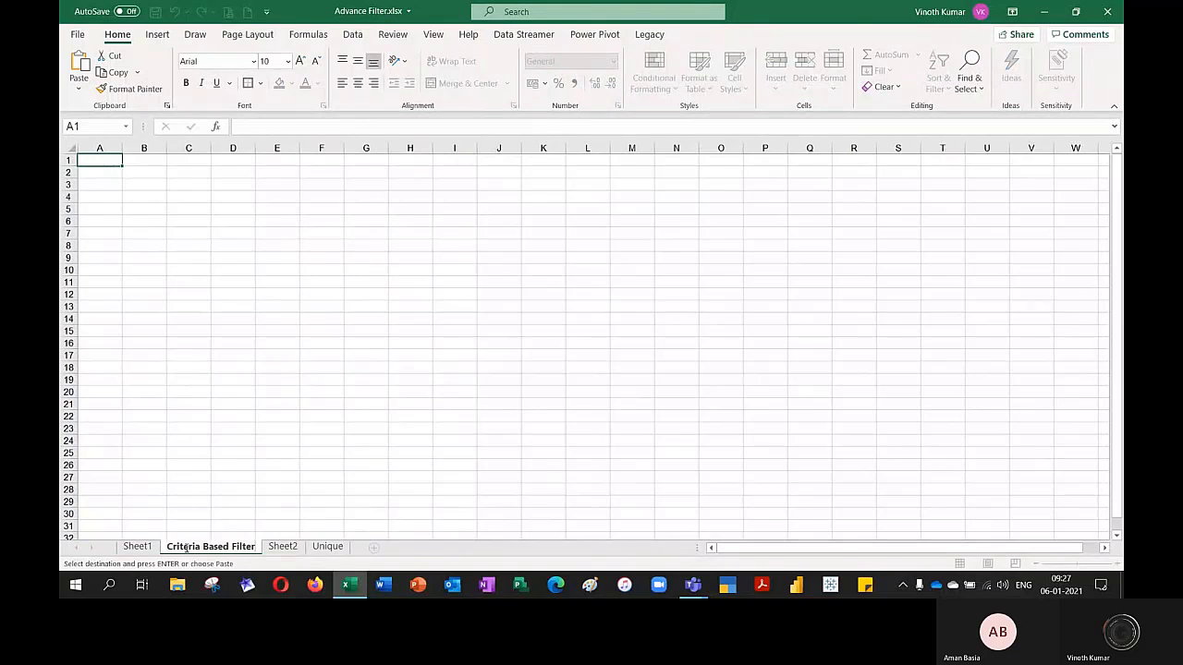
{"action": "mouse_move", "coordinate": [188, 551]}
{"action": "left_mouse_down"}
{"action": "mouse_move", "coordinate": [324, 509]}
{"action": "mouse_move", "coordinate": [370, 547]}
{"action": "left_mouse_up"}
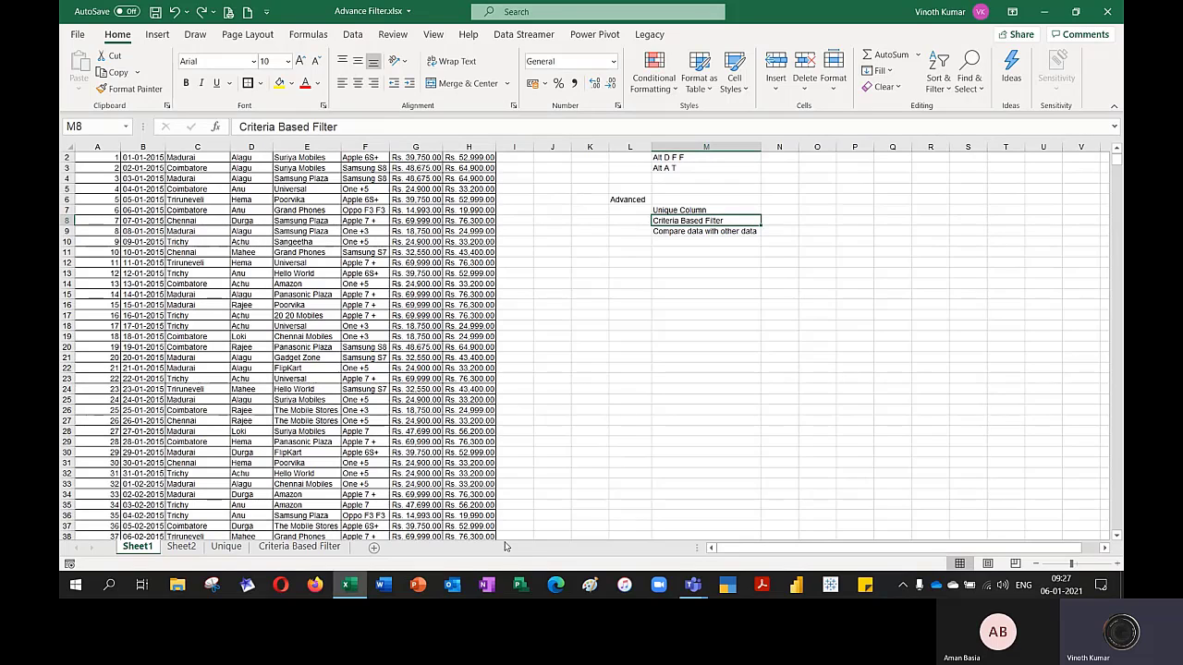
Turn on filtering for the header row A1:H1 of the Sheet1 data
{"action": "key", "text": "Up"}
{"action": "key", "text": "Up"}
{"action": "key", "text": "Up"}
{"action": "key", "text": "Up"}
{"action": "key", "text": "Up"}
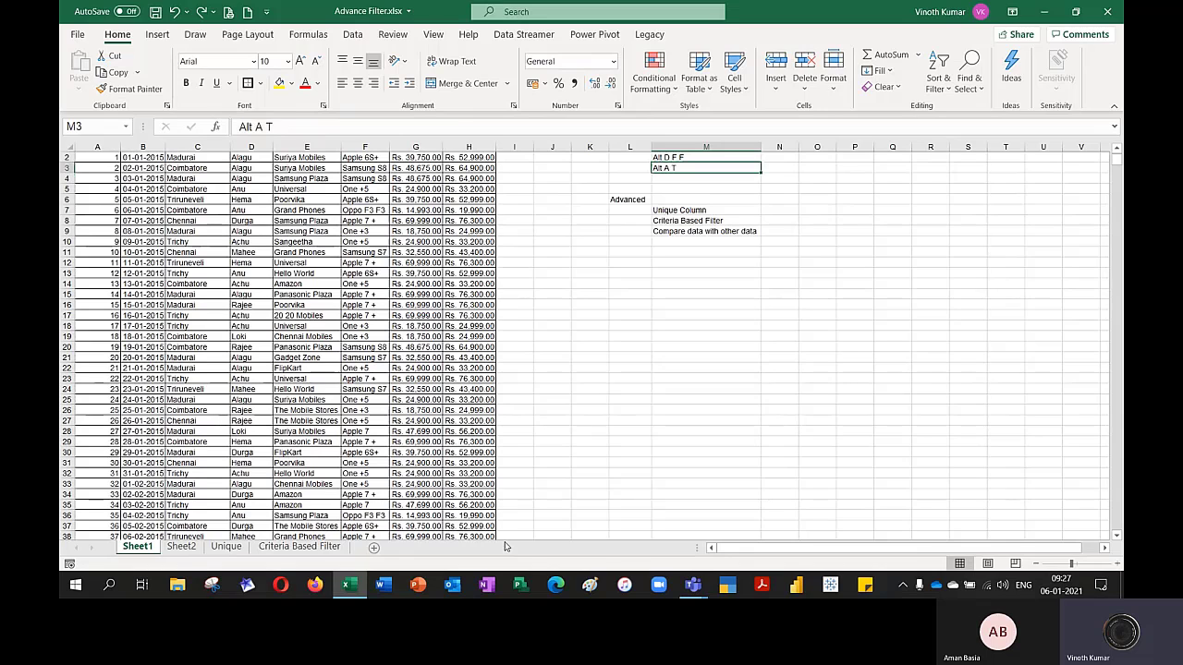
{"action": "key", "text": "Up"}
{"action": "key", "text": "Up"}
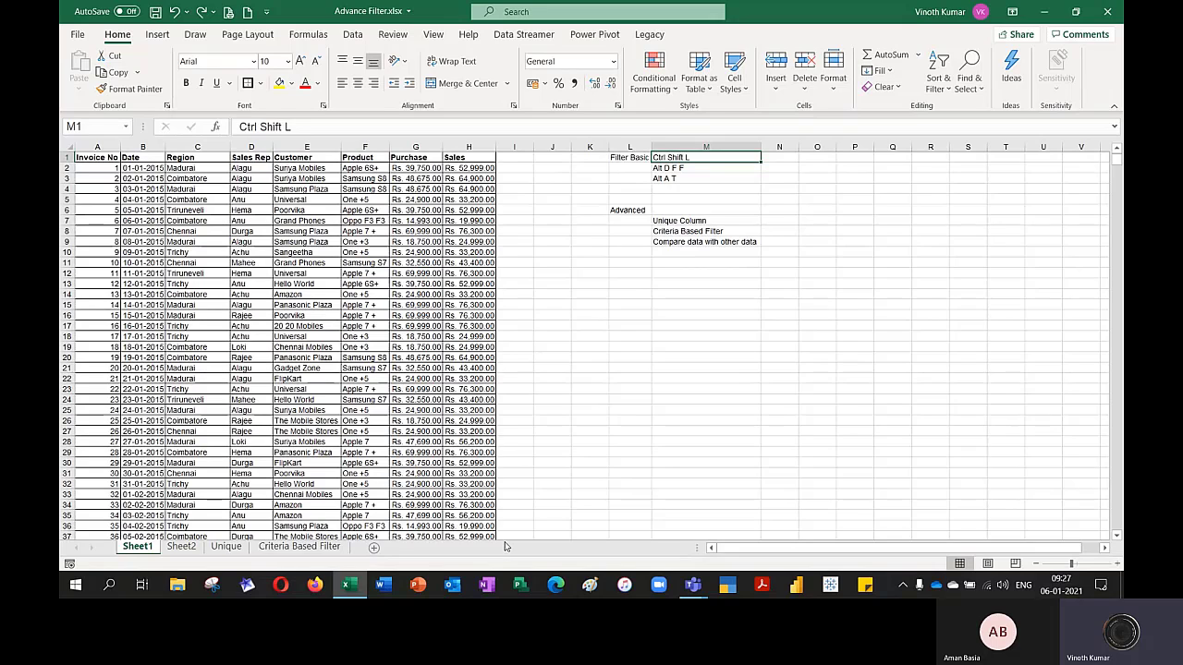
{"action": "key", "text": "Left"}
{"action": "key", "text": "Left"}
{"action": "key", "text": "Left"}
{"action": "key", "text": "Left"}
{"action": "key", "text": "Left"}
{"action": "key", "text": "Left"}
{"action": "key", "text": "Left"}
{"action": "key", "text": "Right"}
{"action": "key", "text": "Right"}
{"action": "key", "text": "ctrl+shift+Left"}
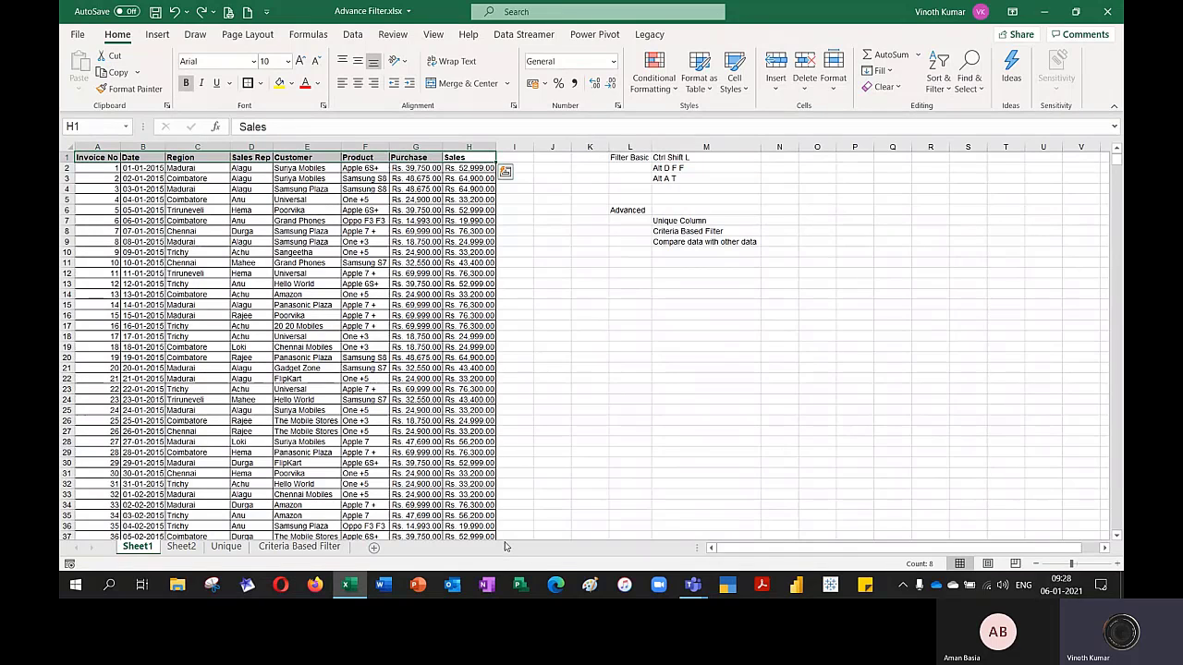
{"action": "key", "text": "ctrl+shift+l"}
Filter the Region column to show only Madurai
{"action": "key", "text": "Left"}
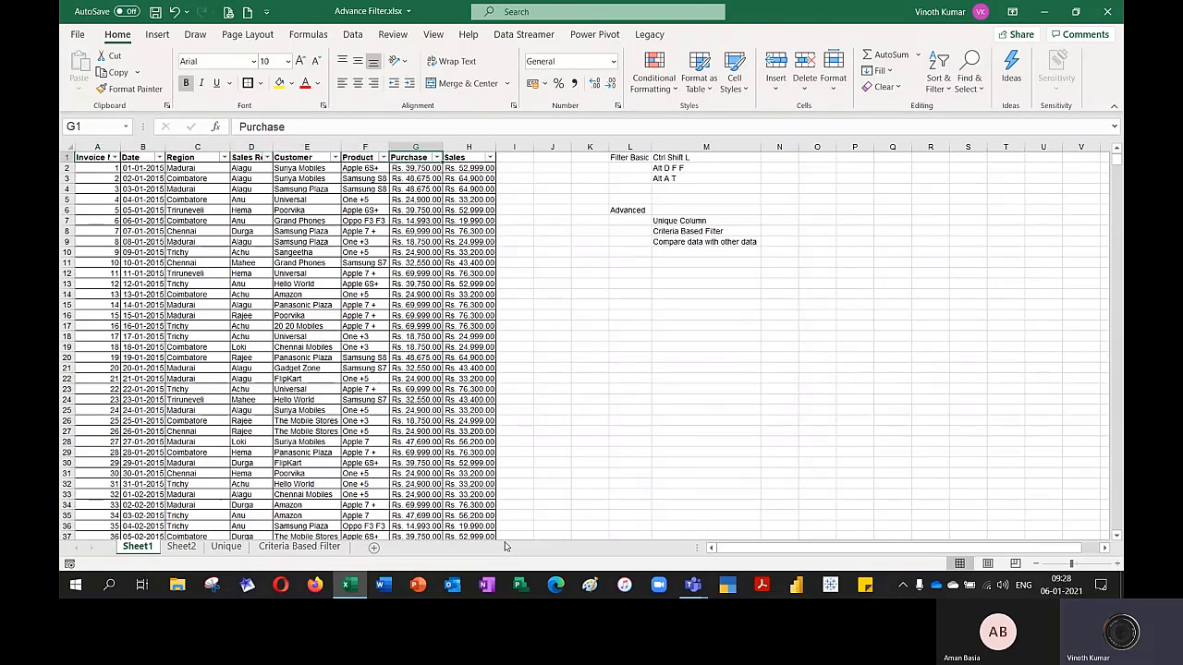
{"action": "key", "text": "Left"}
{"action": "key", "text": "Left"}
{"action": "key", "text": "Left"}
{"action": "key", "text": "Left"}
{"action": "key", "text": "alt+Down"}
{"action": "key", "text": "Down"}
{"action": "key", "text": "Down"}
{"action": "key", "text": "Down"}
{"action": "key", "text": "Down"}
{"action": "key", "text": "Down"}
{"action": "key", "text": "Down"}
{"action": "key", "text": "Down"}
{"action": "key", "text": "Down"}
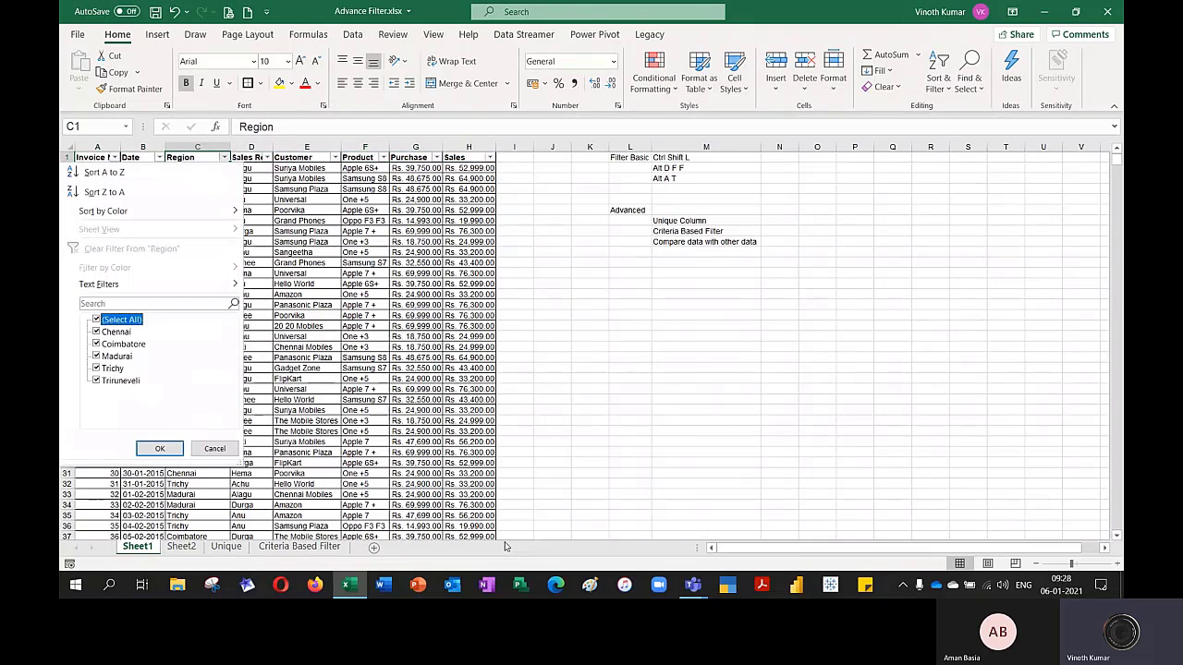
{"action": "key", "text": "space"}
{"action": "key", "text": "Down"}
{"action": "key", "text": "Down"}
{"action": "key", "text": "Down"}
{"action": "key", "text": "space"}
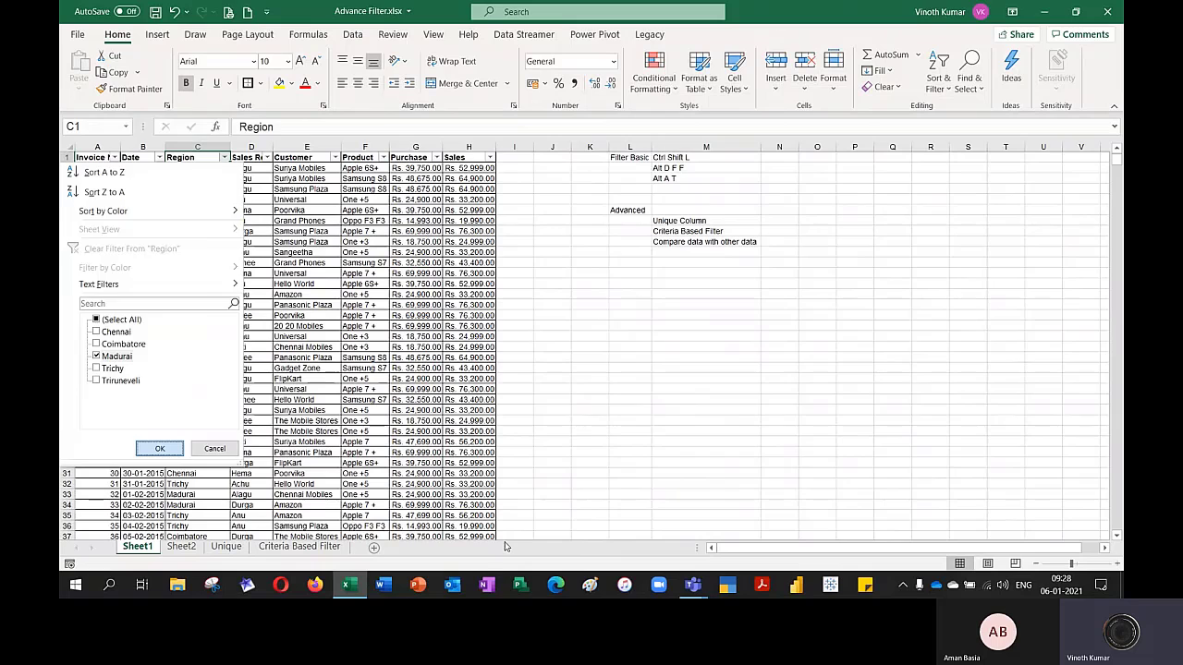
{"action": "key", "text": "Return"}
Copy the filtered Madurai records with their headers from Sheet1 to B4 of the Criteria Based Filter sheet
{"action": "key", "text": "Home"}
{"action": "key", "text": "ctrl+shift+Right"}
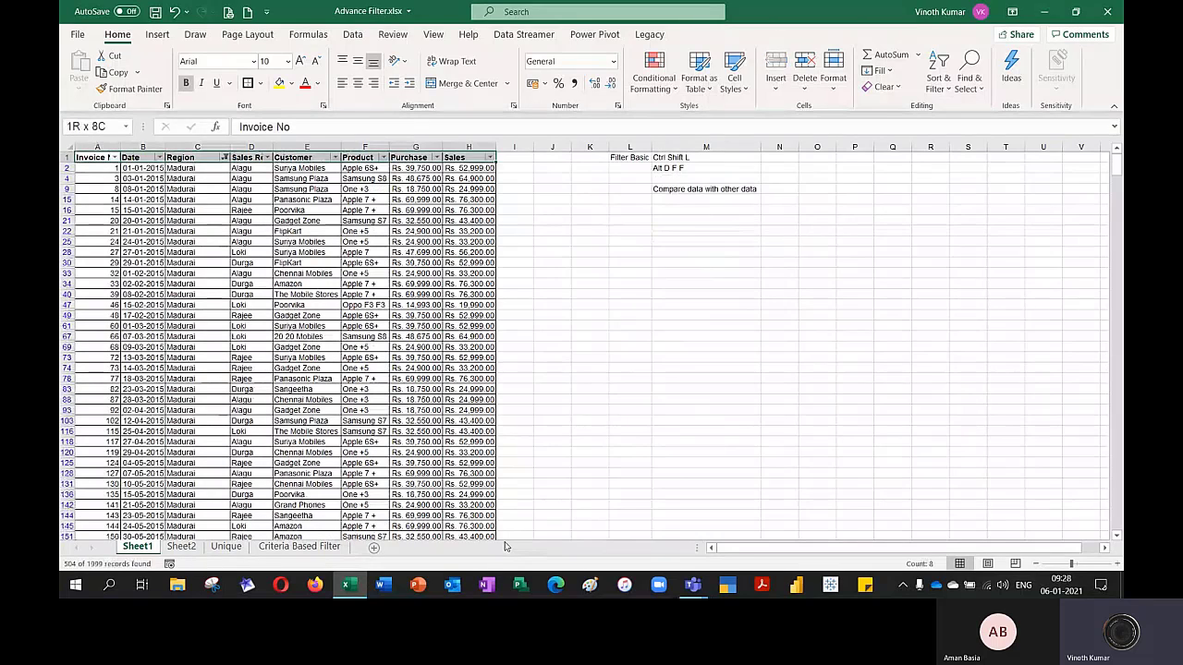
{"action": "key", "text": "ctrl+shift+Down"}
{"action": "key", "text": "ctrl+c"}
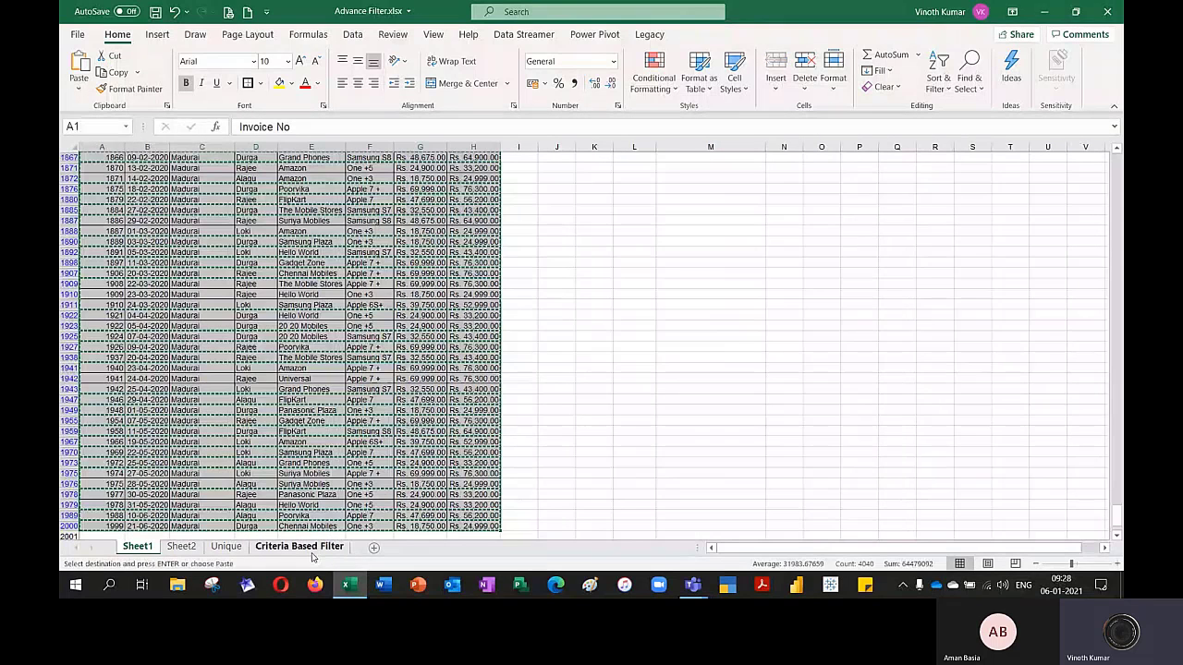
{"action": "left_click", "coordinate": [305, 546]}
{"action": "key", "text": "ctrl+v"}
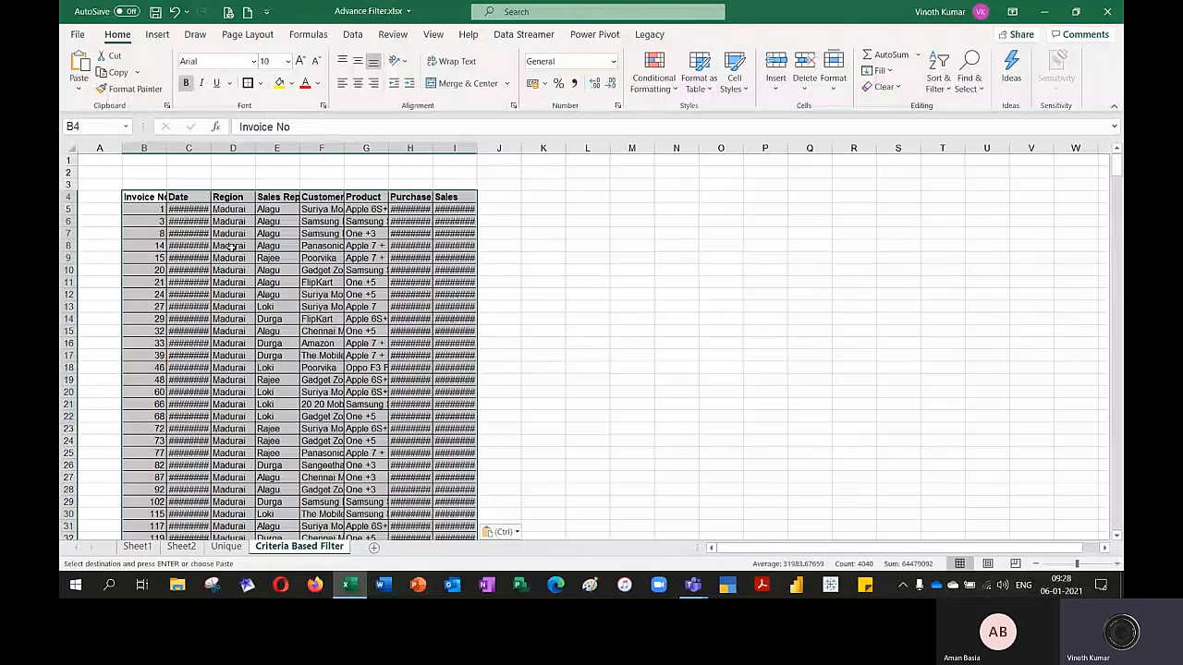
Autofit the column widths of the pasted records
{"action": "key", "text": "alt+o"}
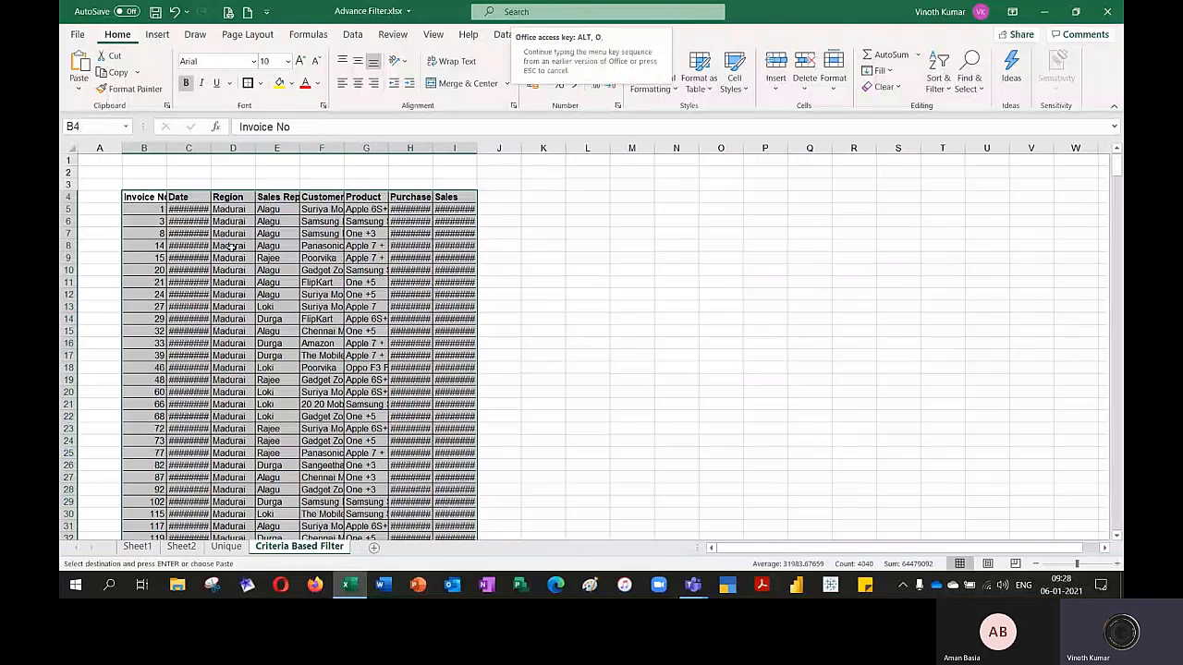
{"action": "key", "text": "c"}
{"action": "key", "text": "a"}
{"action": "key", "text": "Right"}
{"action": "key", "text": "ctrl+Down"}
{"action": "key", "text": "ctrl+Up"}
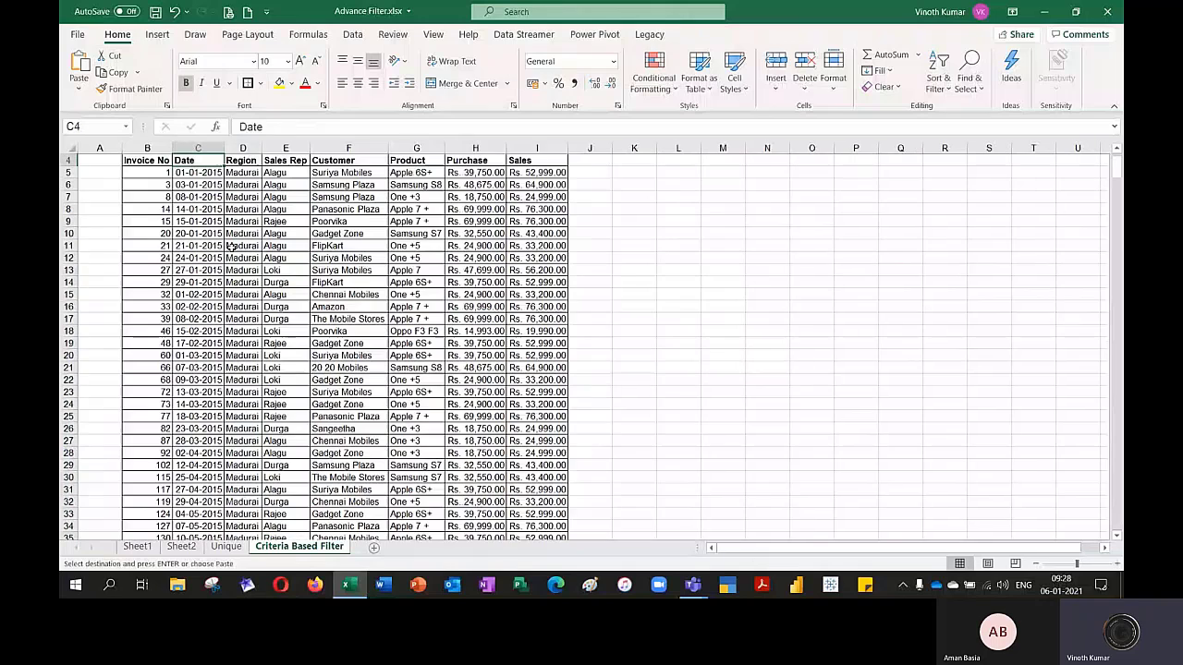
Clear the copy selection and insert two blank rows at row 3, above the table's header row
{"action": "key", "text": "Right"}
{"action": "key", "text": "Up"}
{"action": "key", "text": "Down"}
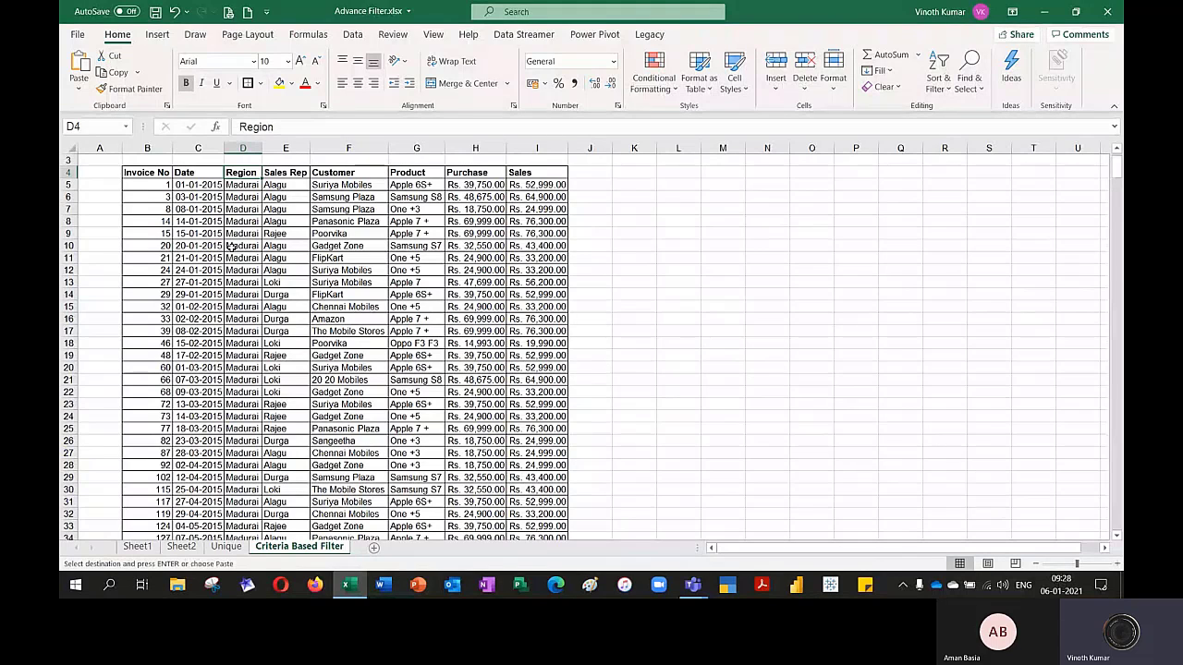
{"action": "key", "text": "Escape"}
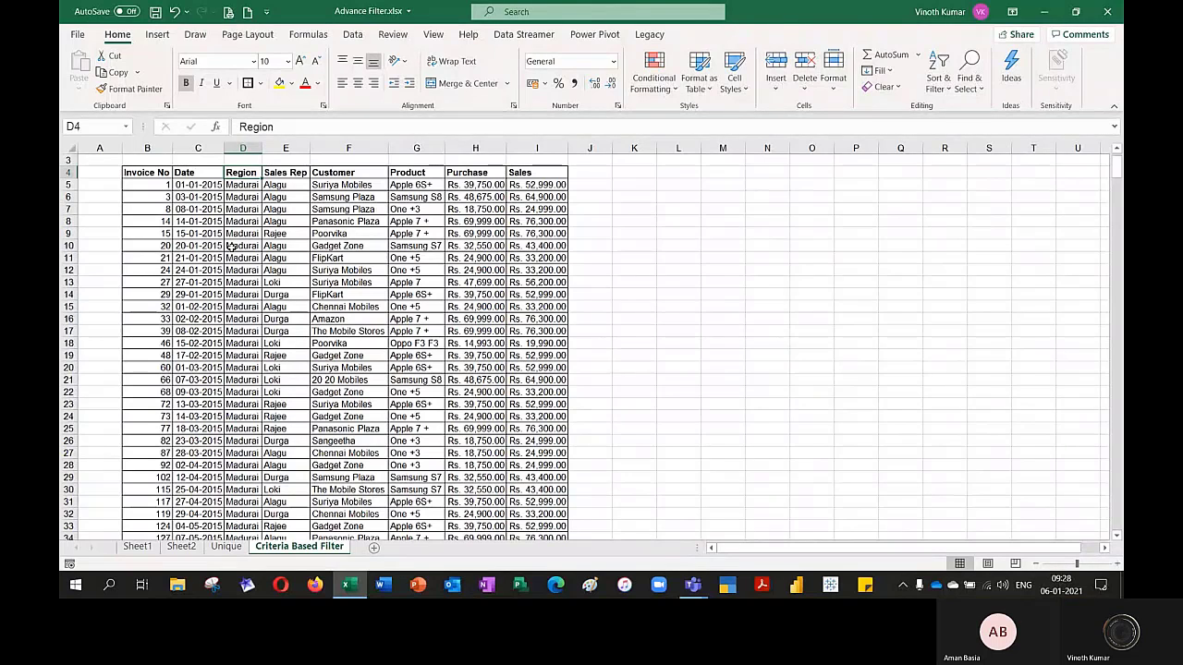
{"action": "key", "text": "Up"}
{"action": "key", "text": "shift+space"}
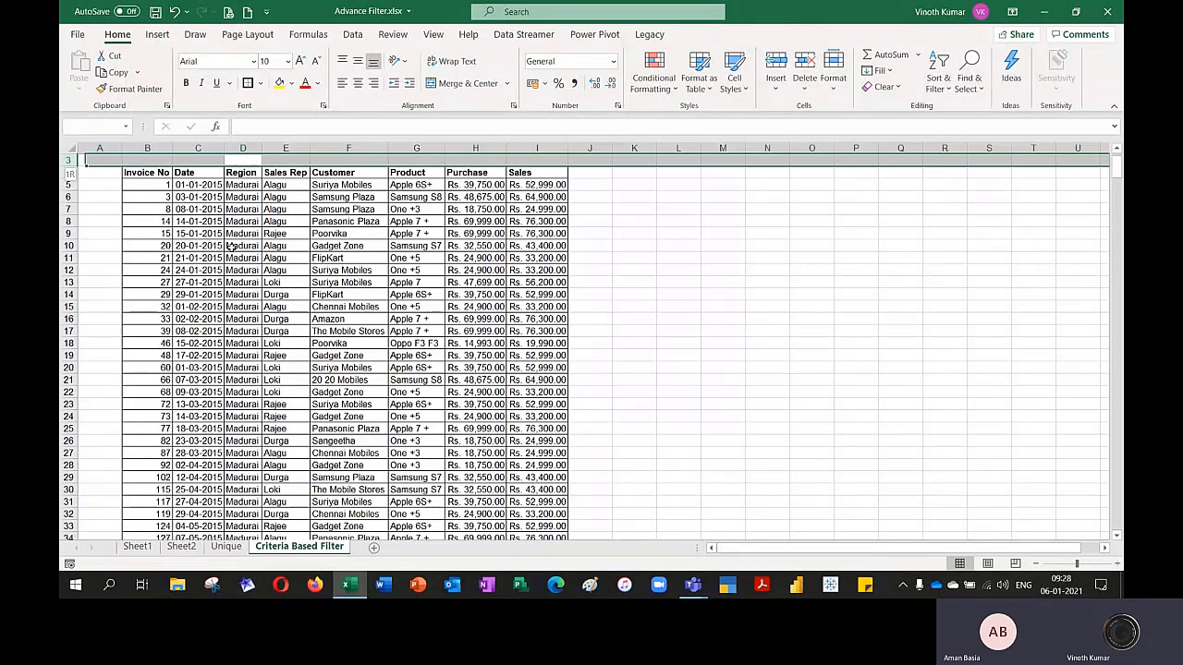
{"action": "key", "text": "ctrl+shift+plus"}
{"action": "key", "text": "ctrl+shift+plus"}
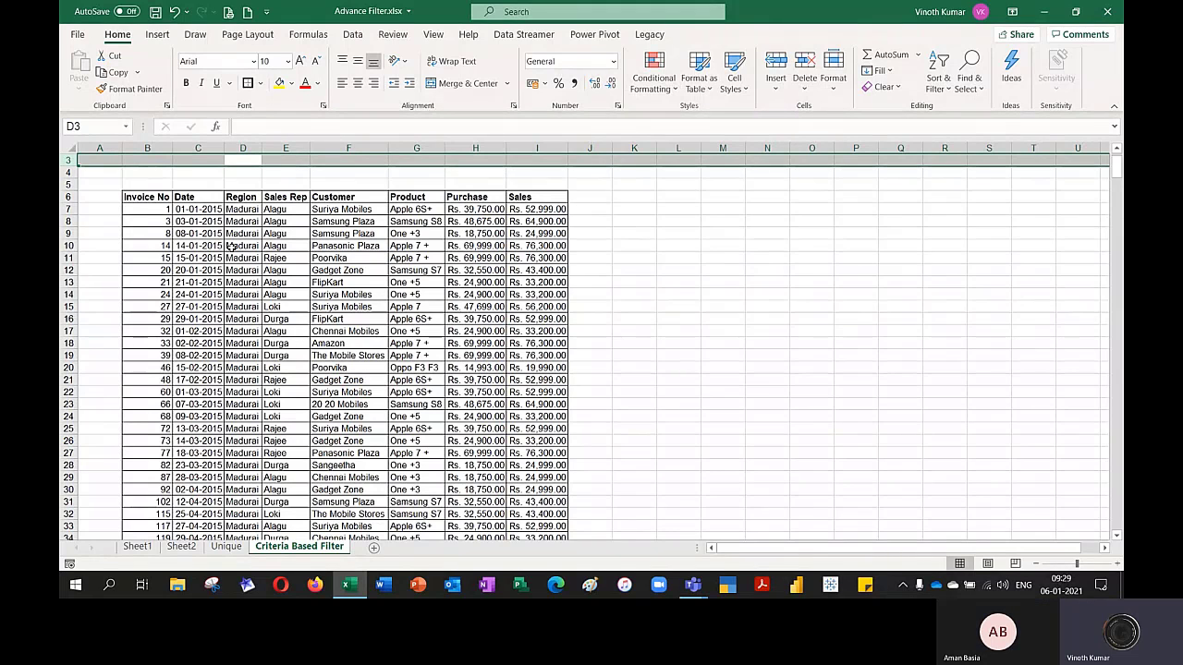
Copy the Region header and the Madurai value from Sheet1 to O3:O4 of the Criteria Based Filter sheet as criteria
{"action": "left_click", "coordinate": [137, 546]}
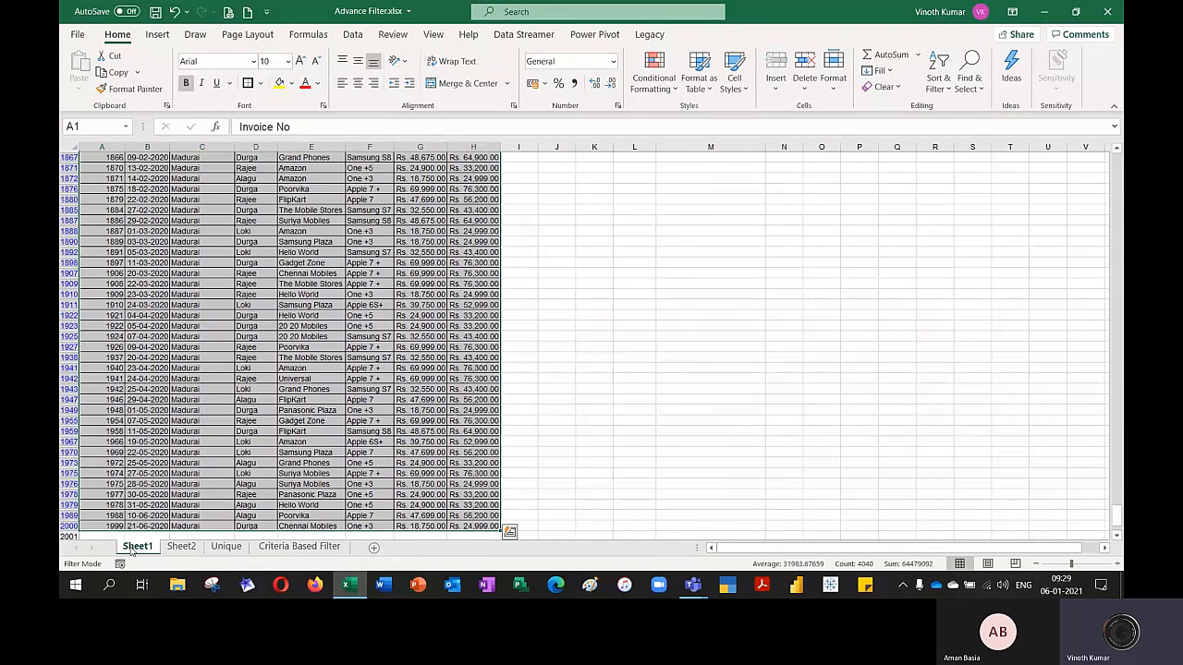
{"action": "key", "text": "ctrl+c"}
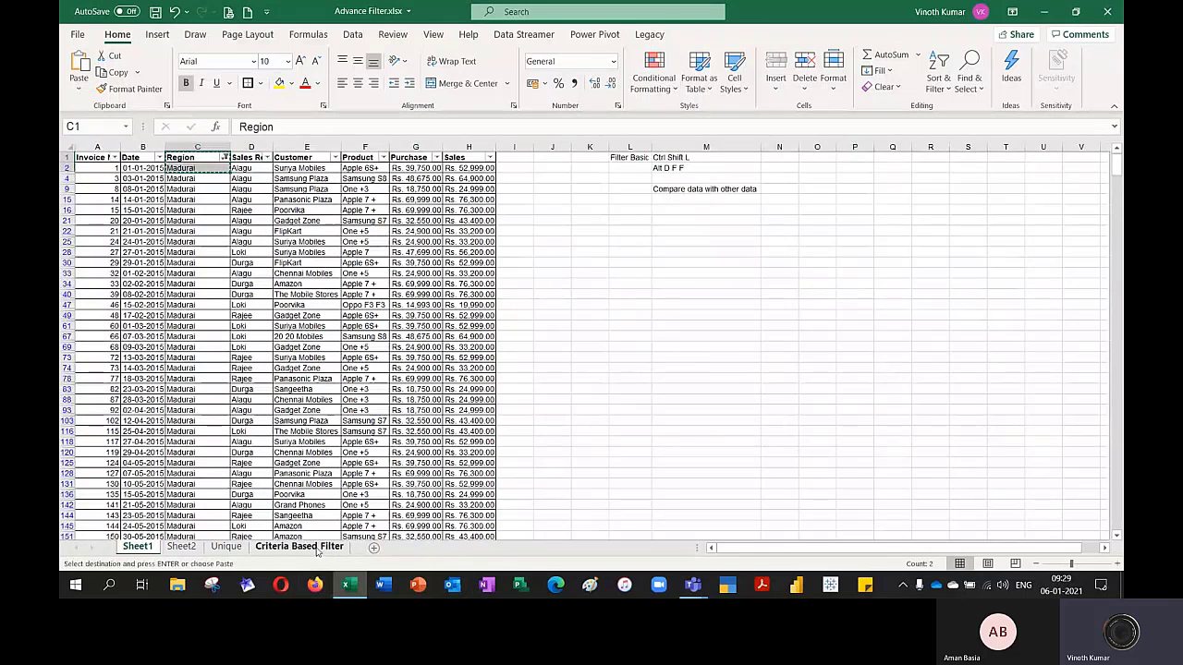
{"action": "left_click", "coordinate": [317, 546]}
{"action": "left_click", "coordinate": [823, 161]}
{"action": "key", "text": "ctrl+v"}
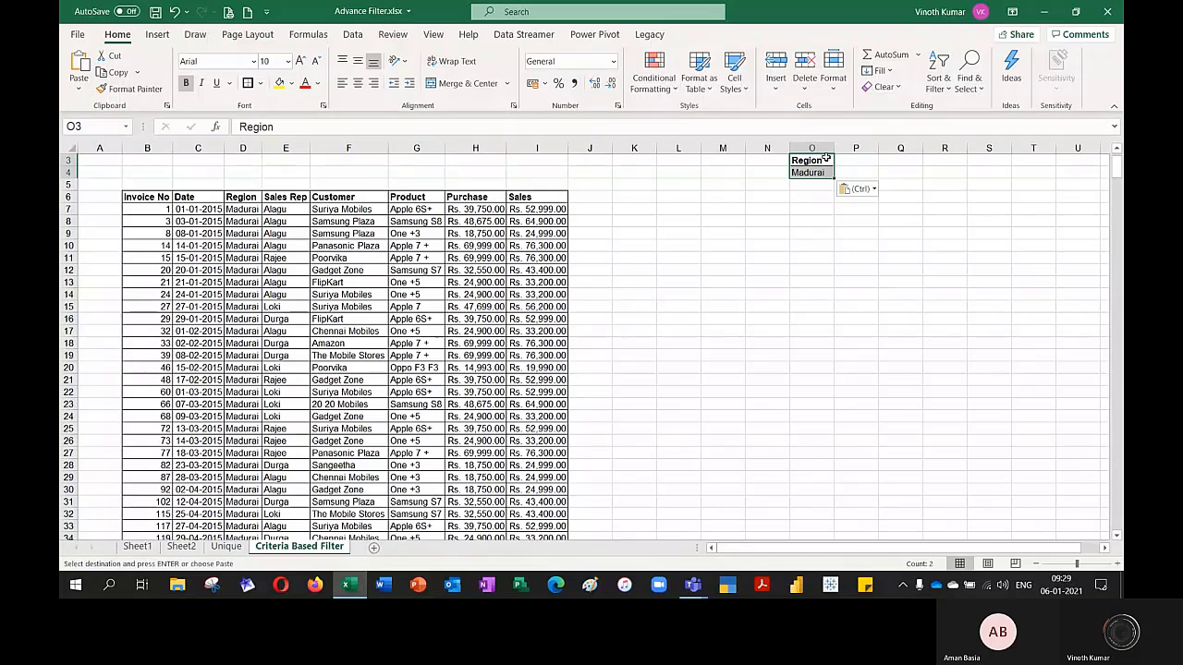
{"action": "left_click", "coordinate": [856, 282]}
{"action": "left_click_drag", "start_coordinate": [822, 163], "coordinate": [813, 174]}
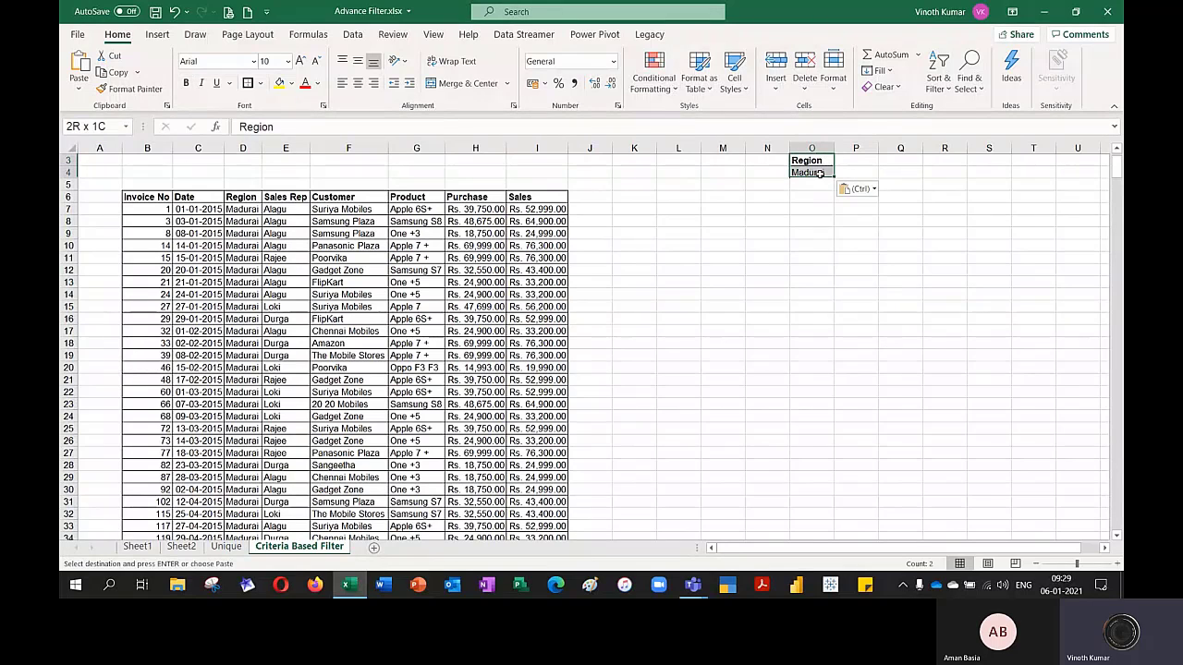
Apply all borders to the Region criteria cells O3:O4 and fill cell K6 with yellow
{"action": "left_click", "coordinate": [260, 83]}
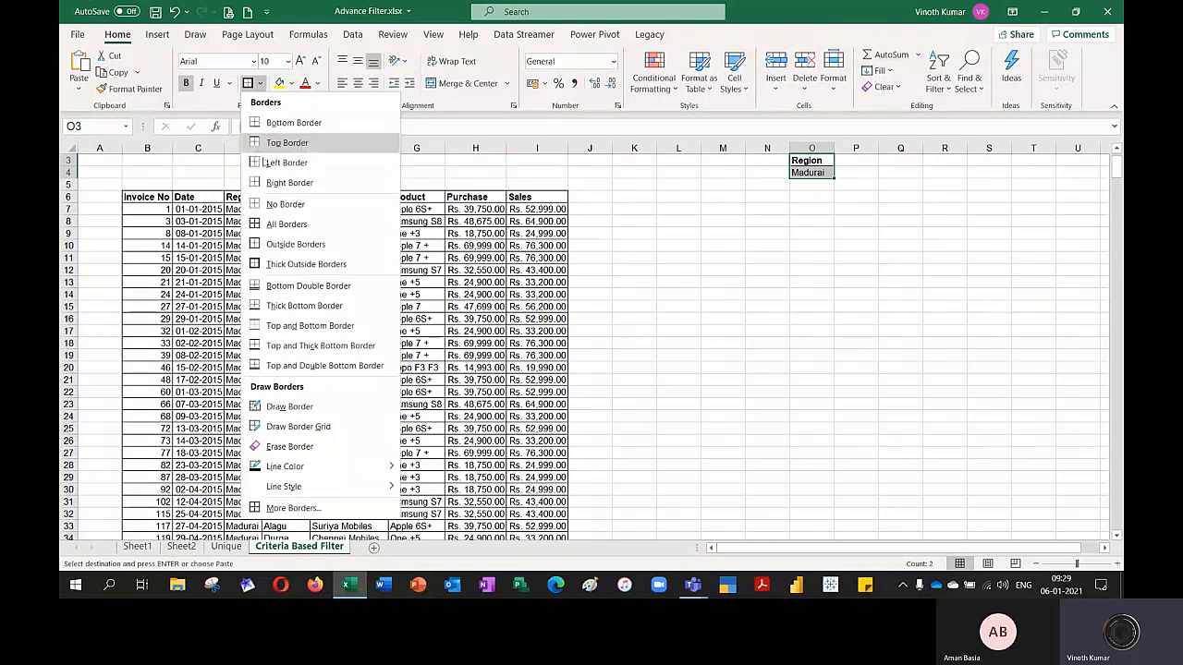
{"action": "left_click", "coordinate": [278, 223]}
{"action": "left_click", "coordinate": [767, 294]}
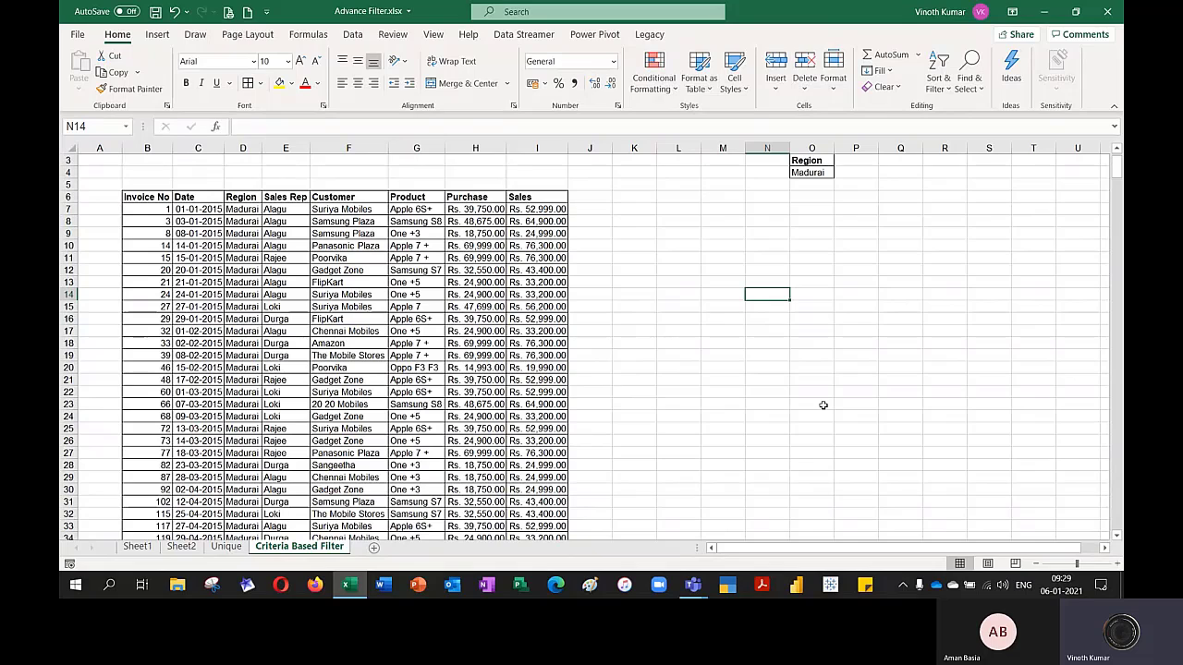
{"action": "left_click", "coordinate": [634, 196]}
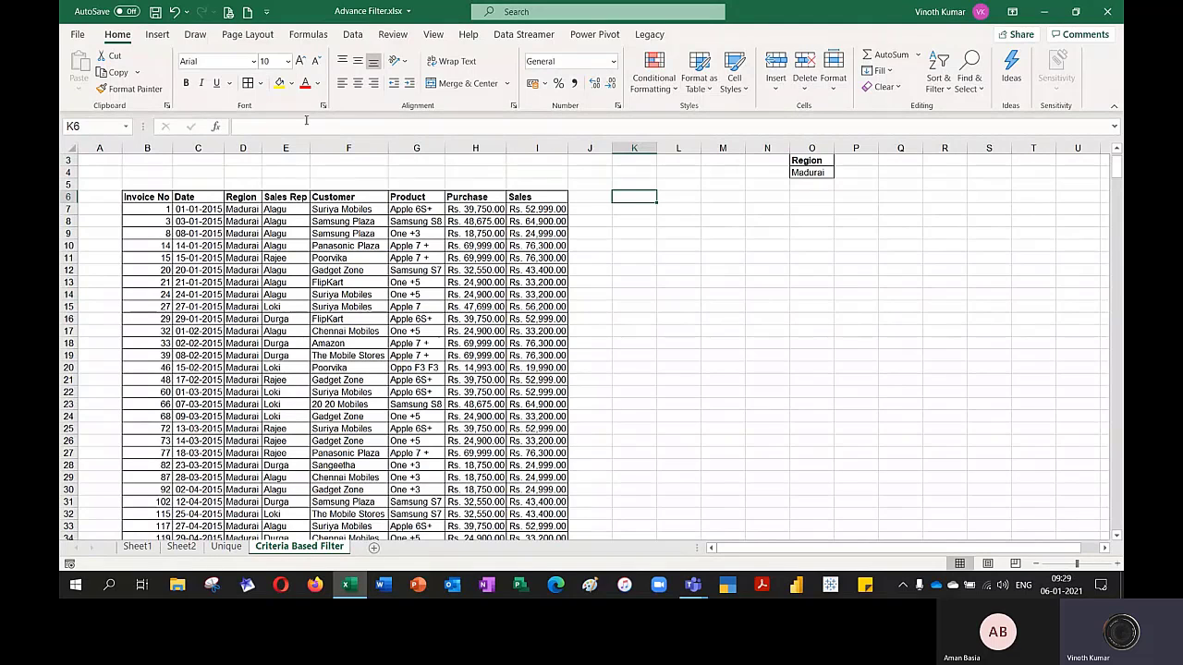
{"action": "left_click", "coordinate": [275, 85]}
{"action": "left_click", "coordinate": [351, 34]}
{"action": "left_click", "coordinate": [679, 89]}
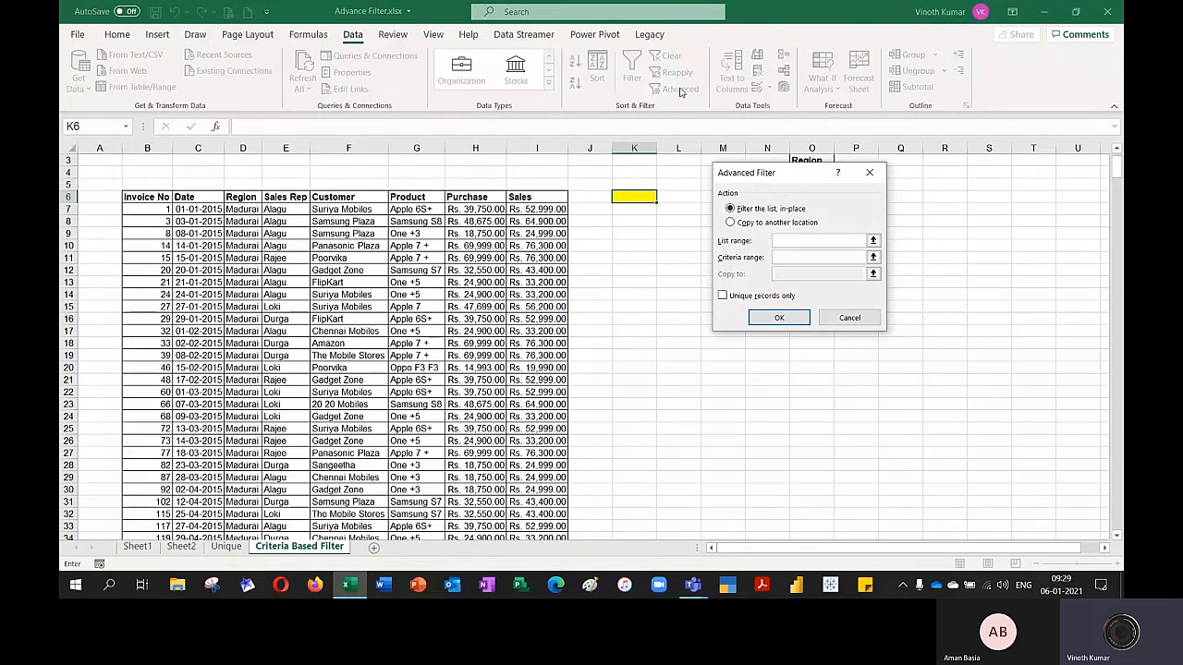
{"action": "left_click", "coordinate": [731, 222]}
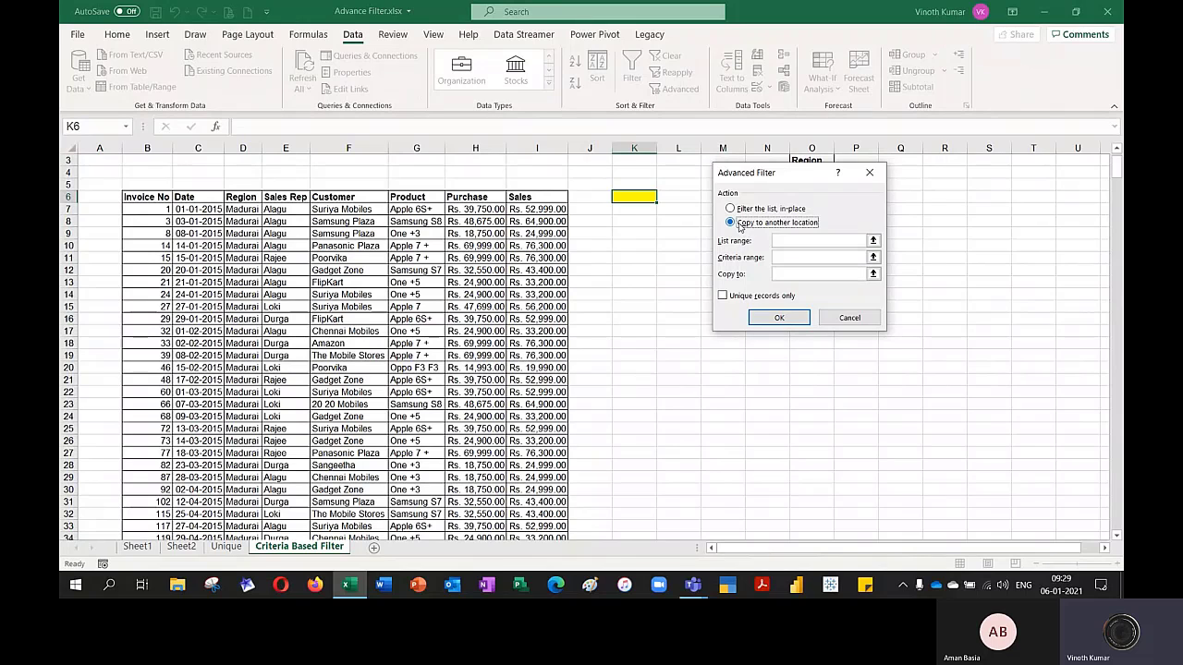
{"action": "left_click", "coordinate": [849, 318]}
{"action": "left_click", "coordinate": [856, 343]}
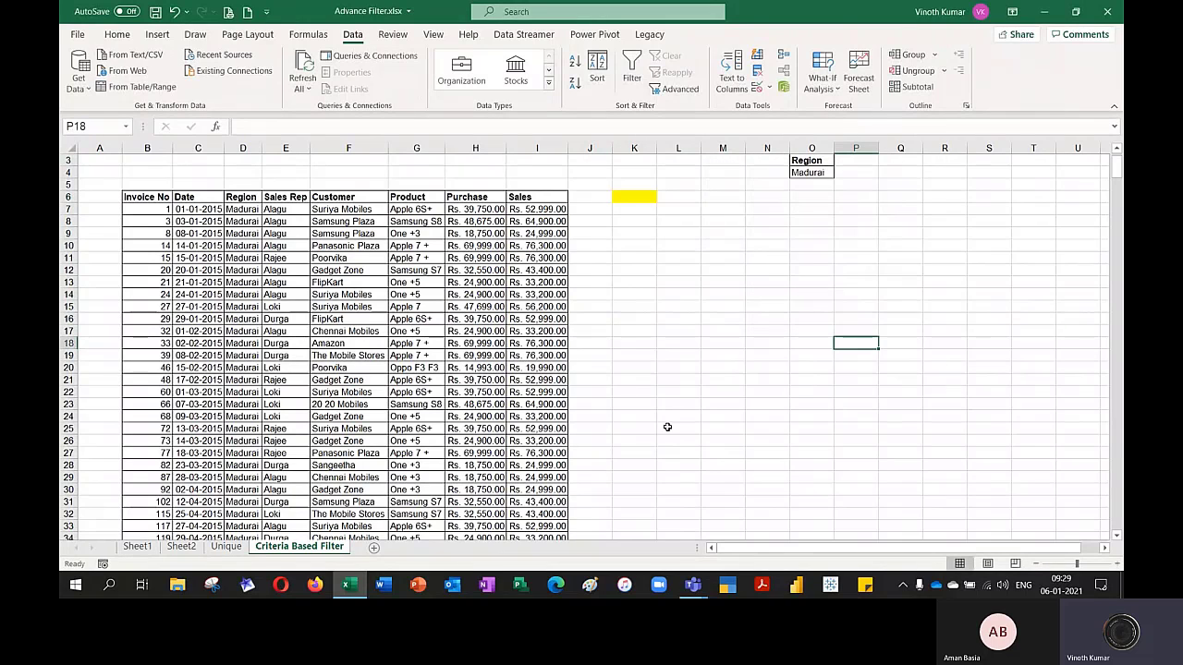
Remove the filter from the data table on Sheet1
{"action": "left_click", "coordinate": [138, 546]}
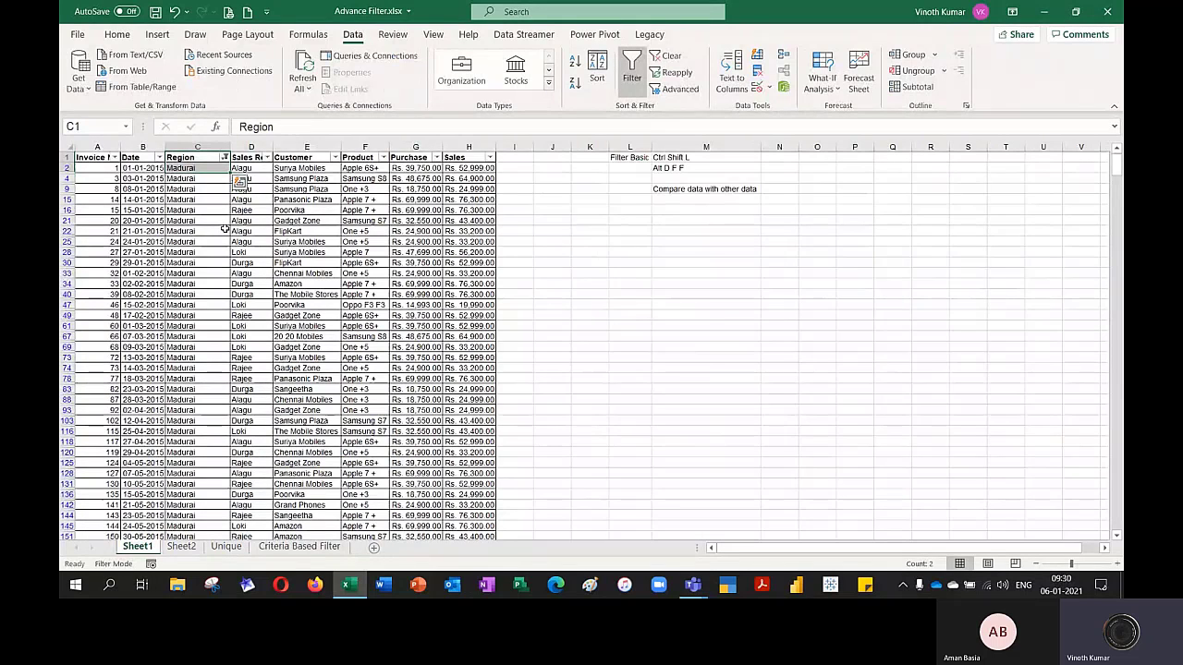
{"action": "key", "text": "ctrl+shift+l"}
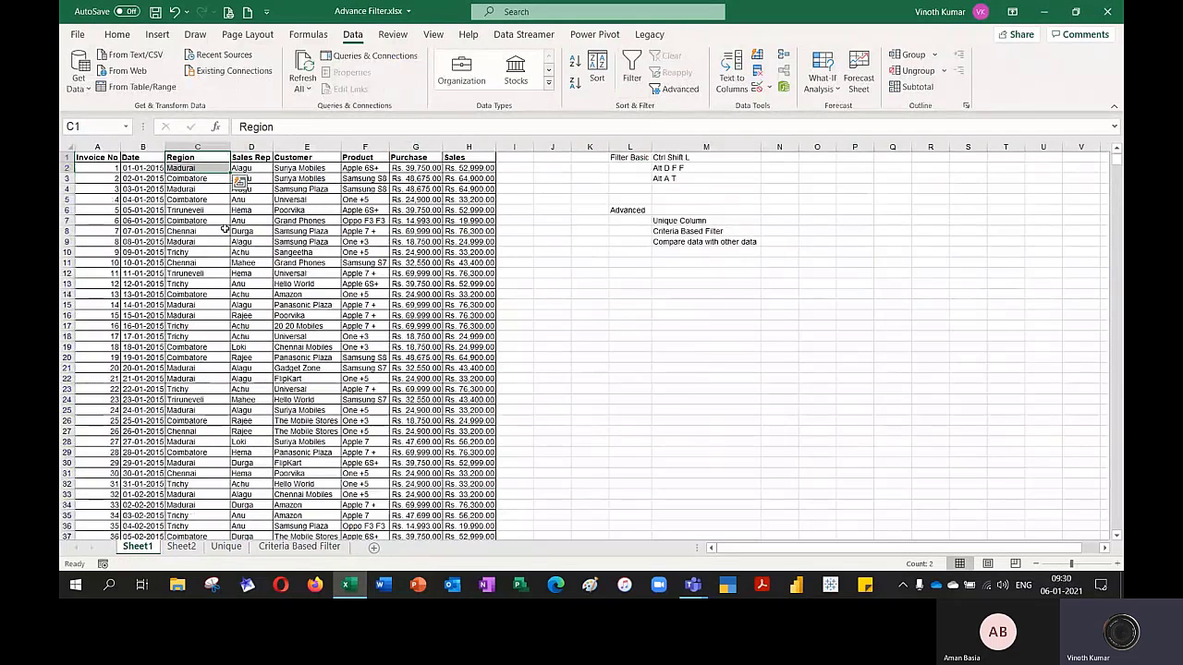
{"action": "left_click", "coordinate": [578, 399]}
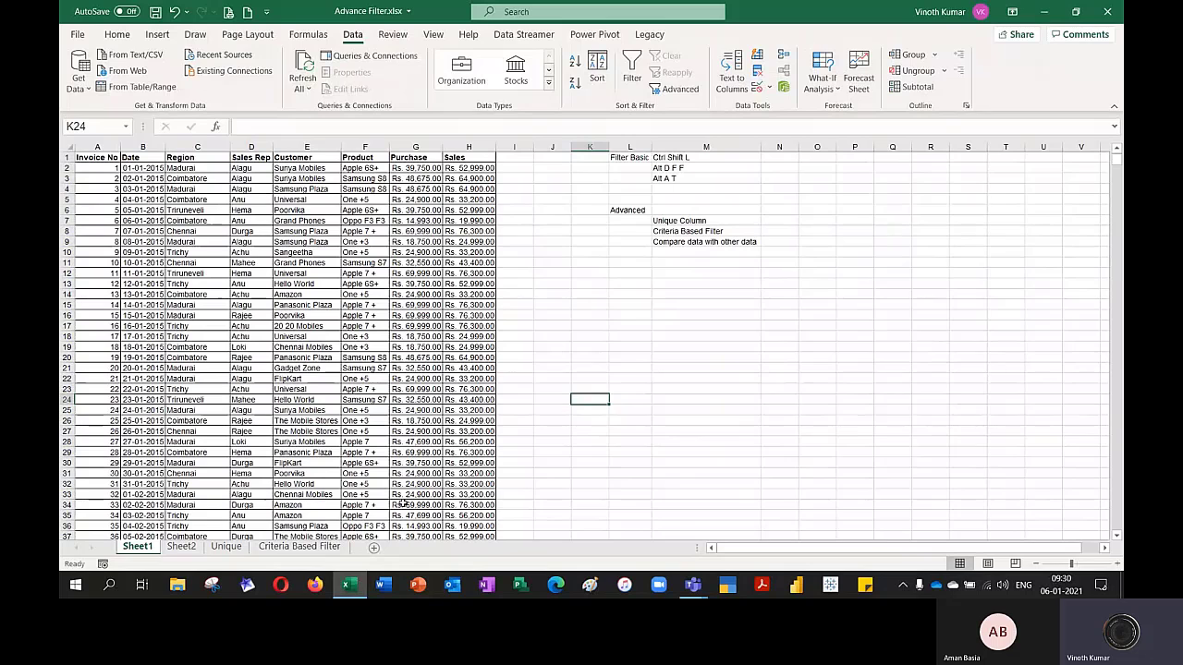
Start an Advanced Filter from K6 of the Criteria Based Filter sheet, copying to another location, with list range Sheet1!$A$1:$H$2000
{"action": "left_click", "coordinate": [335, 554]}
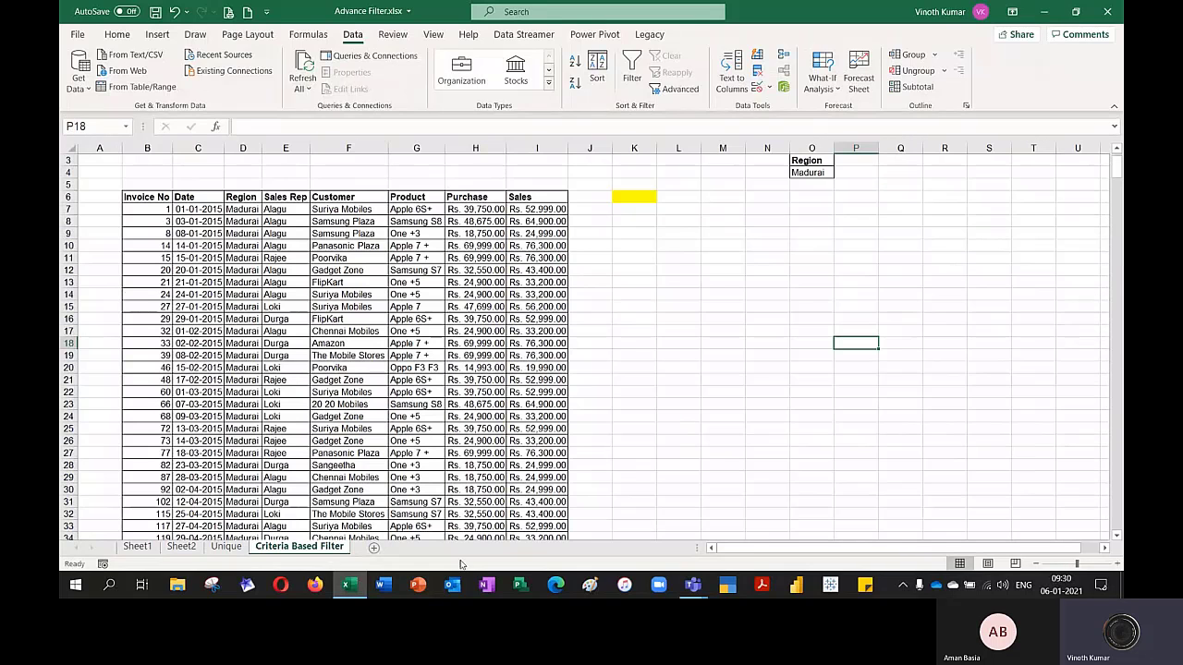
{"action": "left_click", "coordinate": [633, 196]}
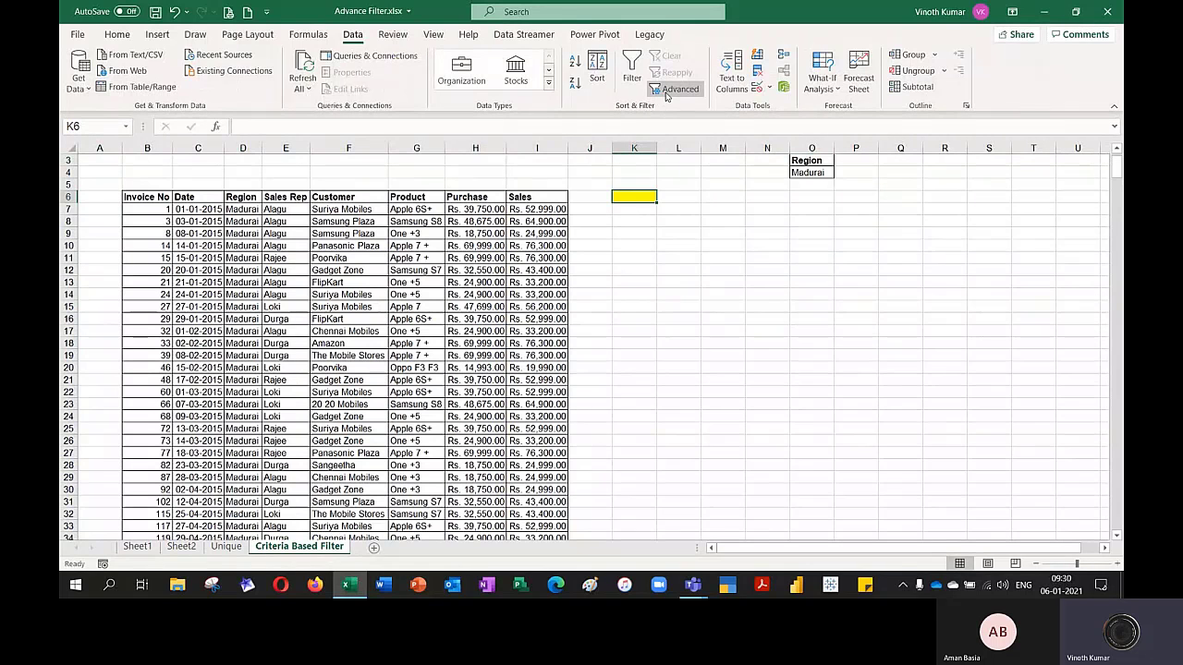
{"action": "left_click", "coordinate": [667, 90]}
{"action": "left_click", "coordinate": [731, 223]}
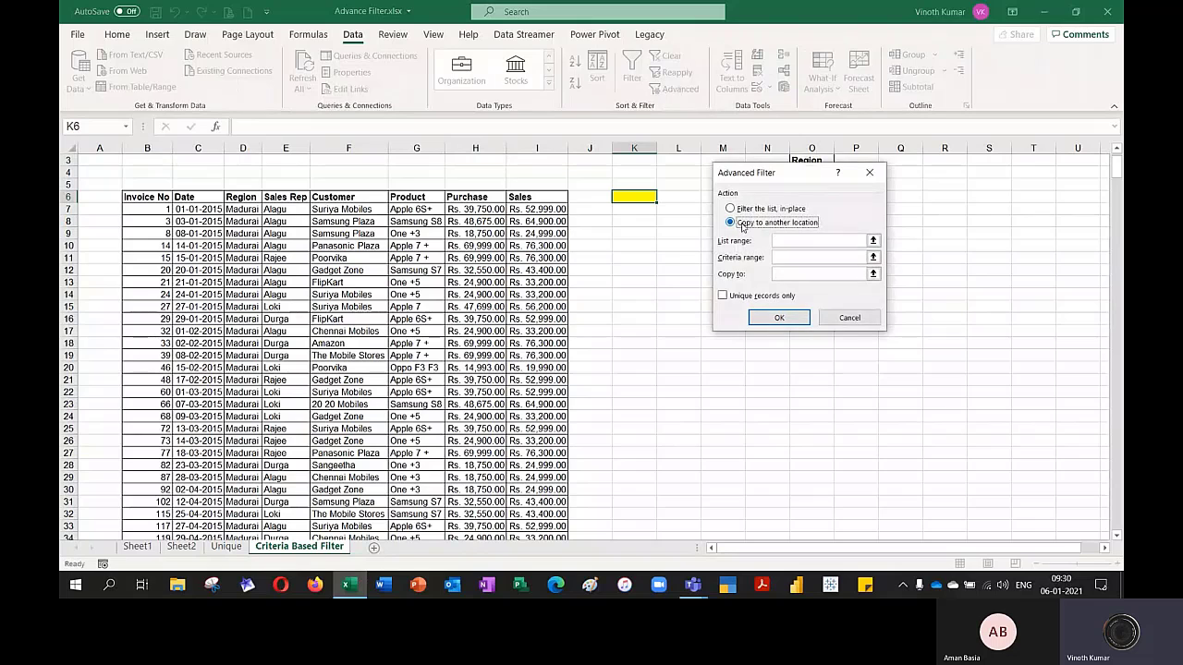
{"action": "left_click", "coordinate": [870, 240]}
{"action": "left_click", "coordinate": [137, 546]}
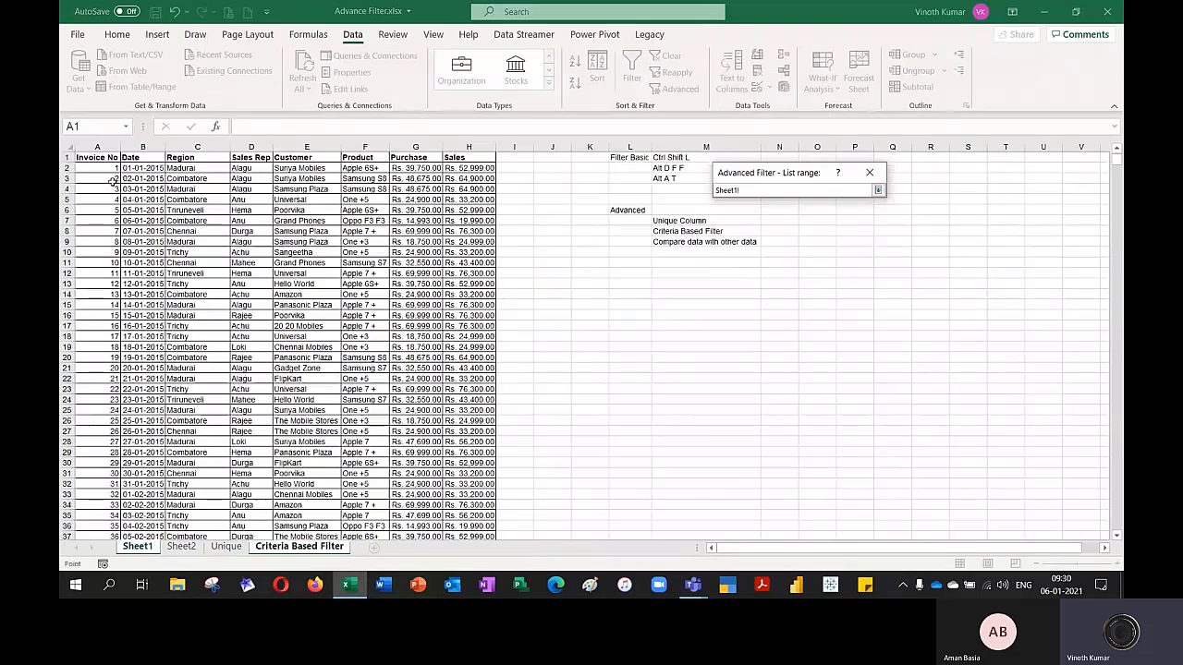
{"action": "left_click", "coordinate": [96, 157]}
{"action": "key", "text": "ctrl+shift+Right"}
{"action": "key", "text": "ctrl+shift+Down"}
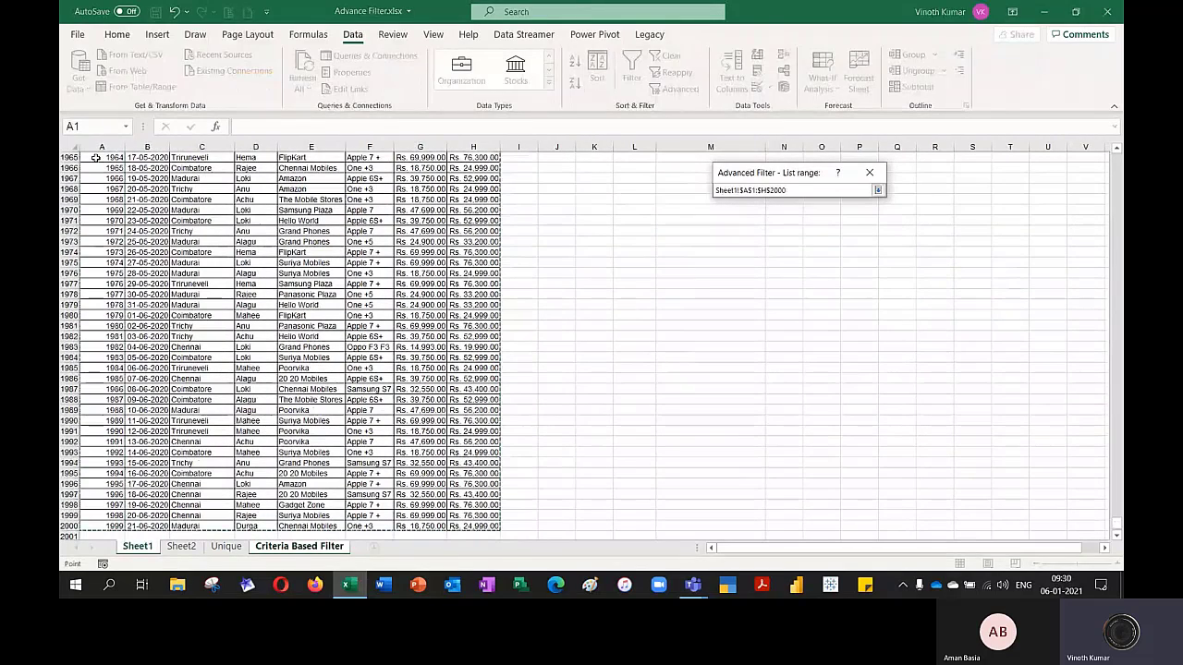
{"action": "left_click", "coordinate": [877, 189]}
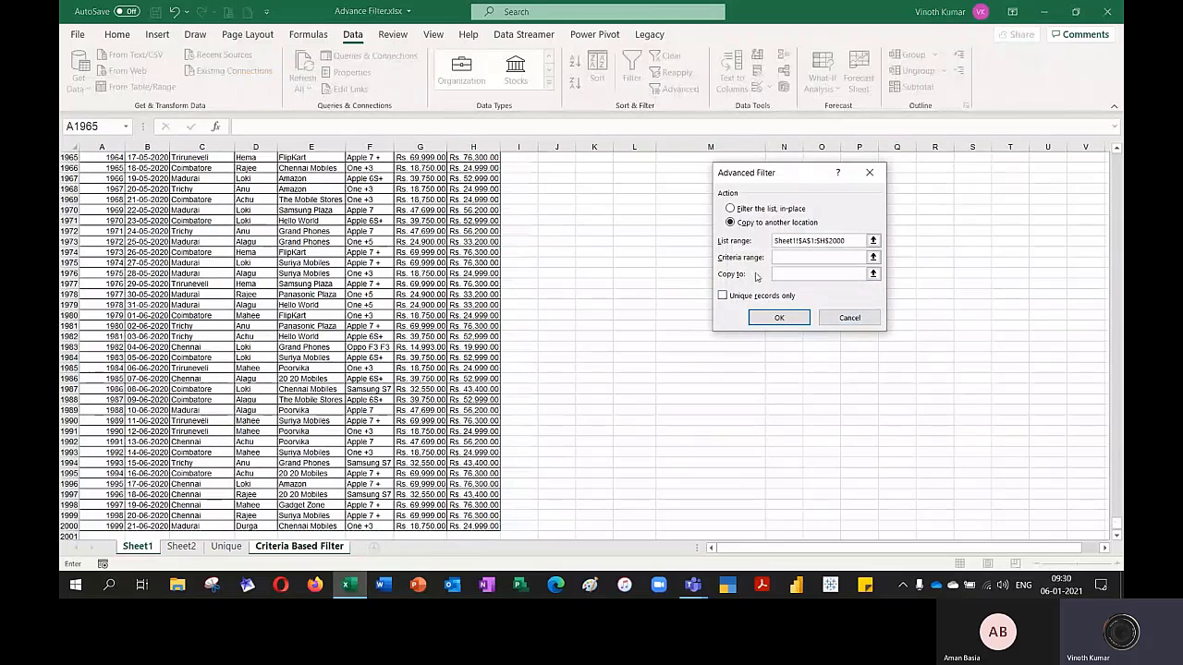
Set the criteria range to O3:O4 and the copy destination to K6 on the Criteria Based Filter sheet, and run the filter
{"action": "left_click", "coordinate": [873, 258]}
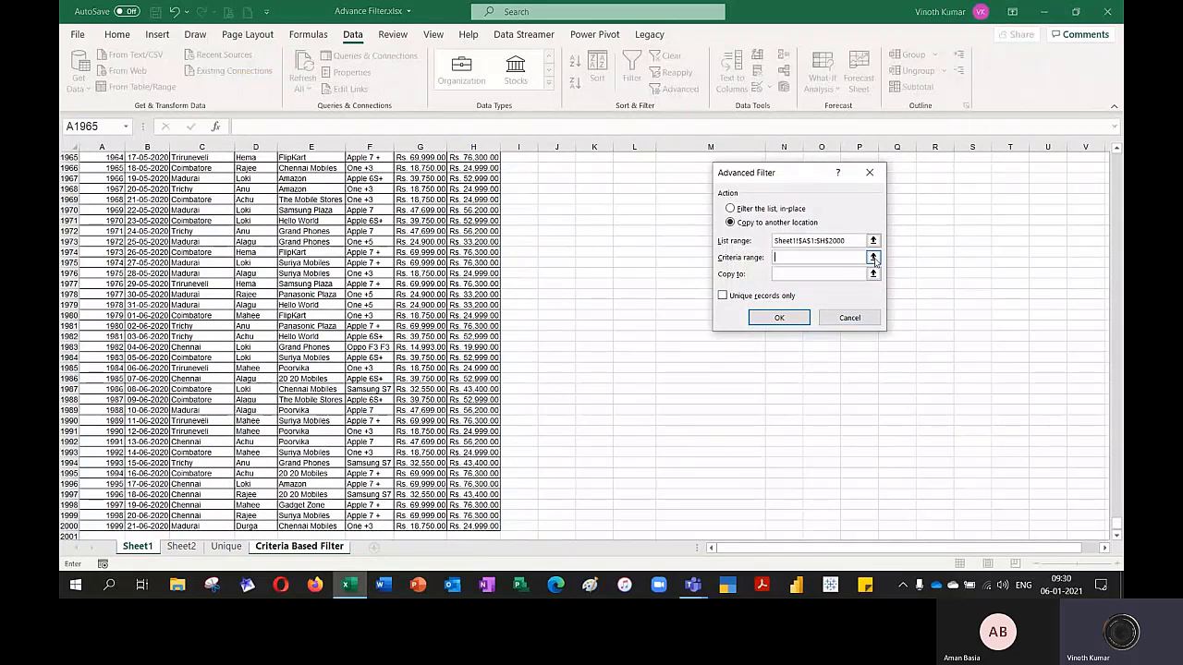
{"action": "left_click", "coordinate": [299, 546]}
{"action": "left_click_drag", "start_coordinate": [811, 161], "coordinate": [811, 173]}
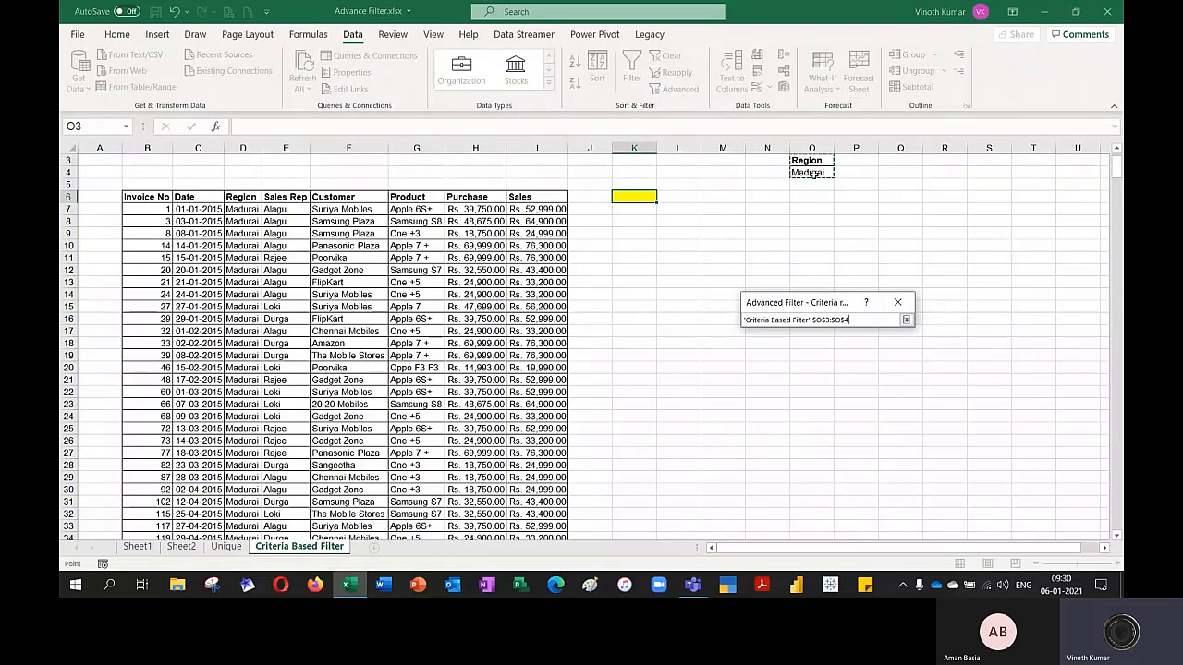
{"action": "left_click", "coordinate": [906, 320]}
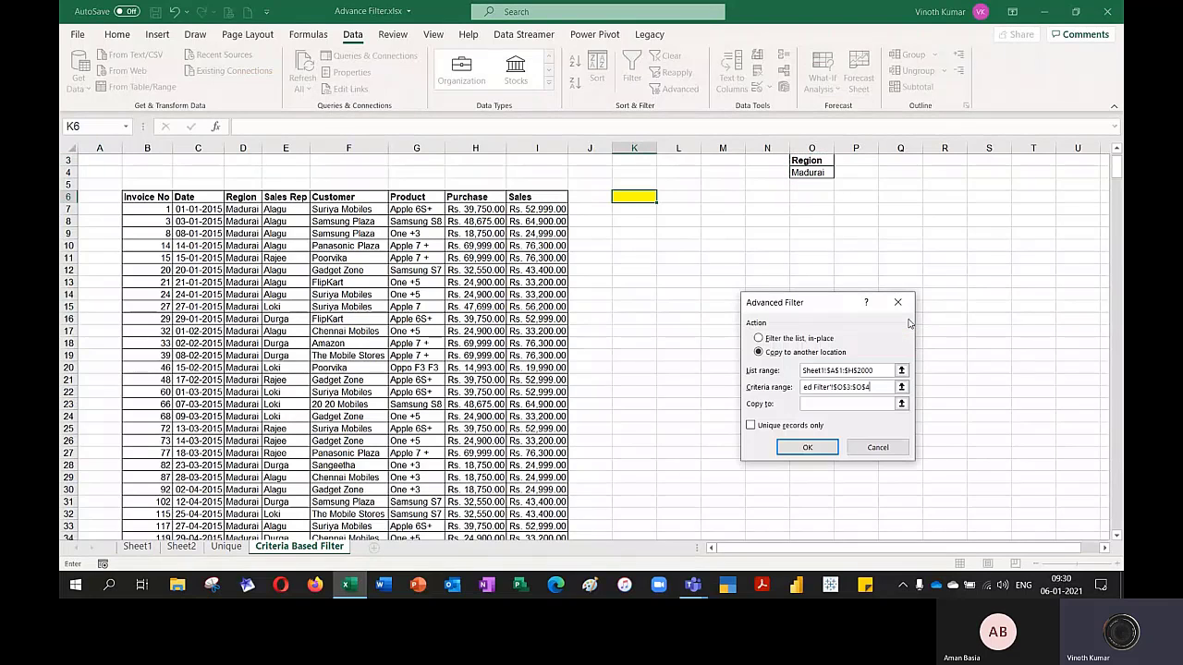
{"action": "left_click", "coordinate": [859, 404]}
{"action": "left_click", "coordinate": [640, 197]}
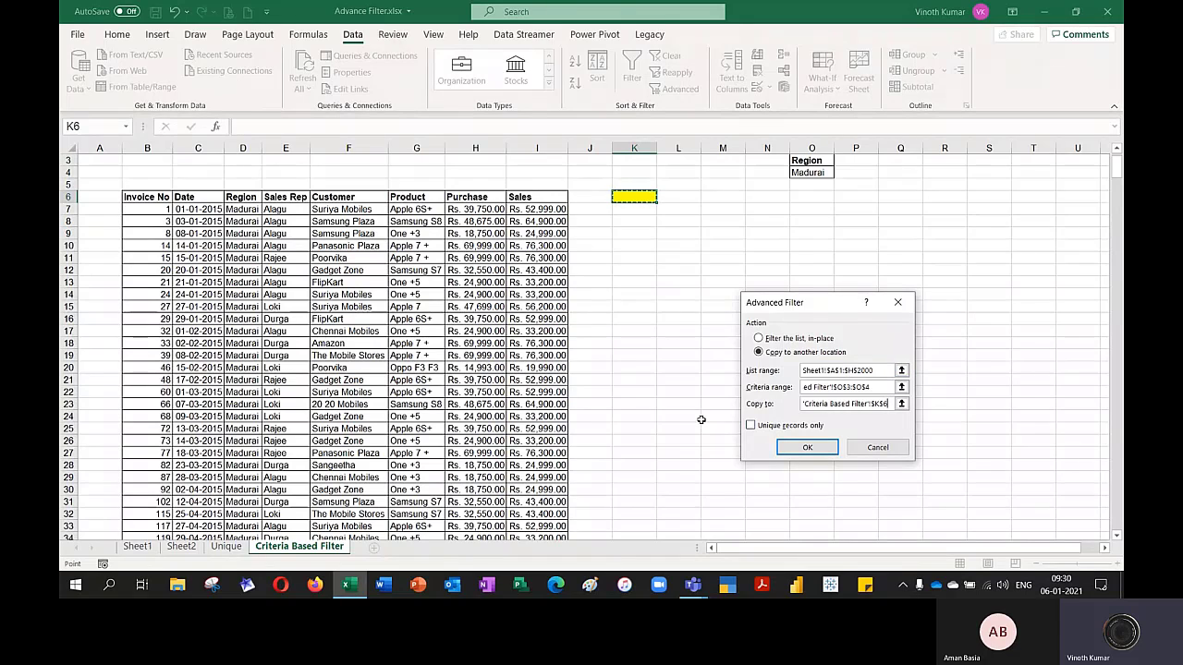
{"action": "left_click", "coordinate": [785, 448]}
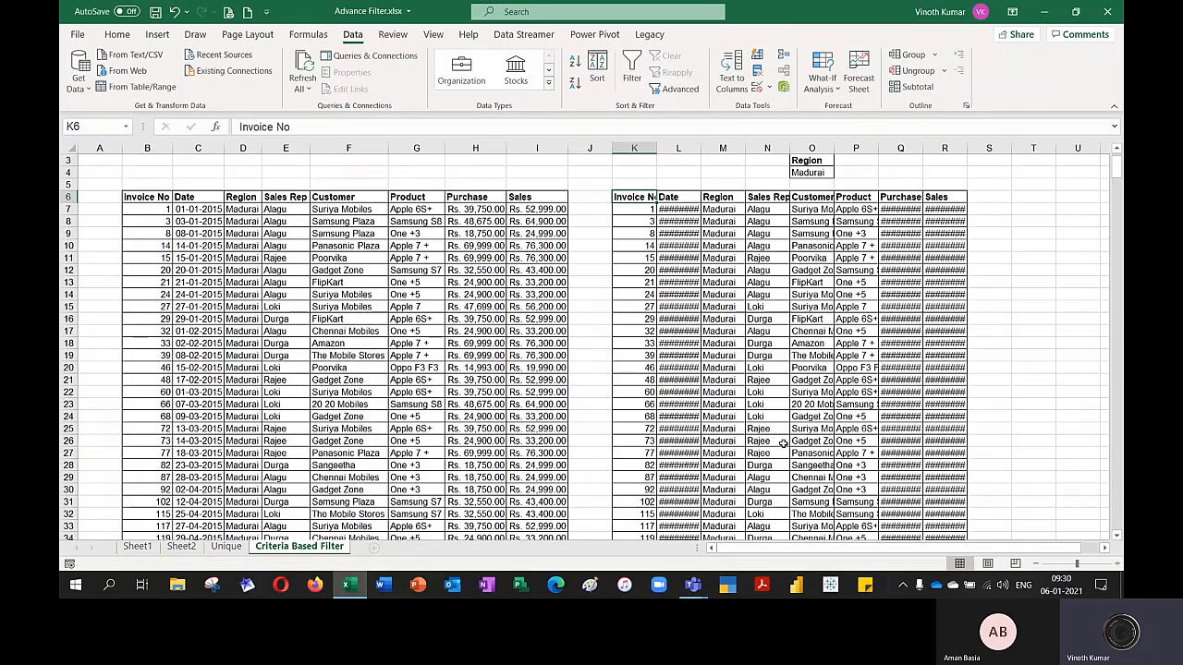
Autofit the column widths of the extracted records starting at K6
{"action": "key", "text": "ctrl+shift+Right"}
{"action": "key", "text": "ctrl+shift+Down"}
{"action": "key", "text": "alt+o"}
{"action": "key", "text": "c"}
{"action": "key", "text": "a"}
{"action": "key", "text": "Down"}
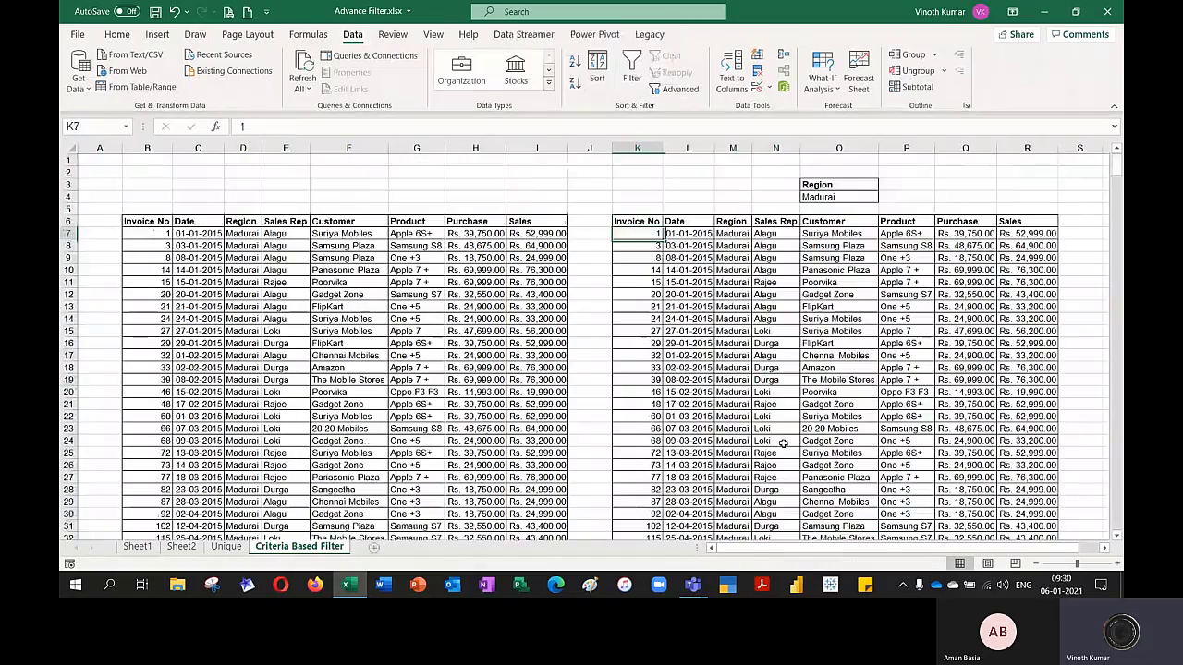
Compare the last rows of the manually pasted table with those of the Advanced Filter output, and return to the top
{"action": "key", "text": "ctrl+Down"}
{"action": "key", "text": "Down"}
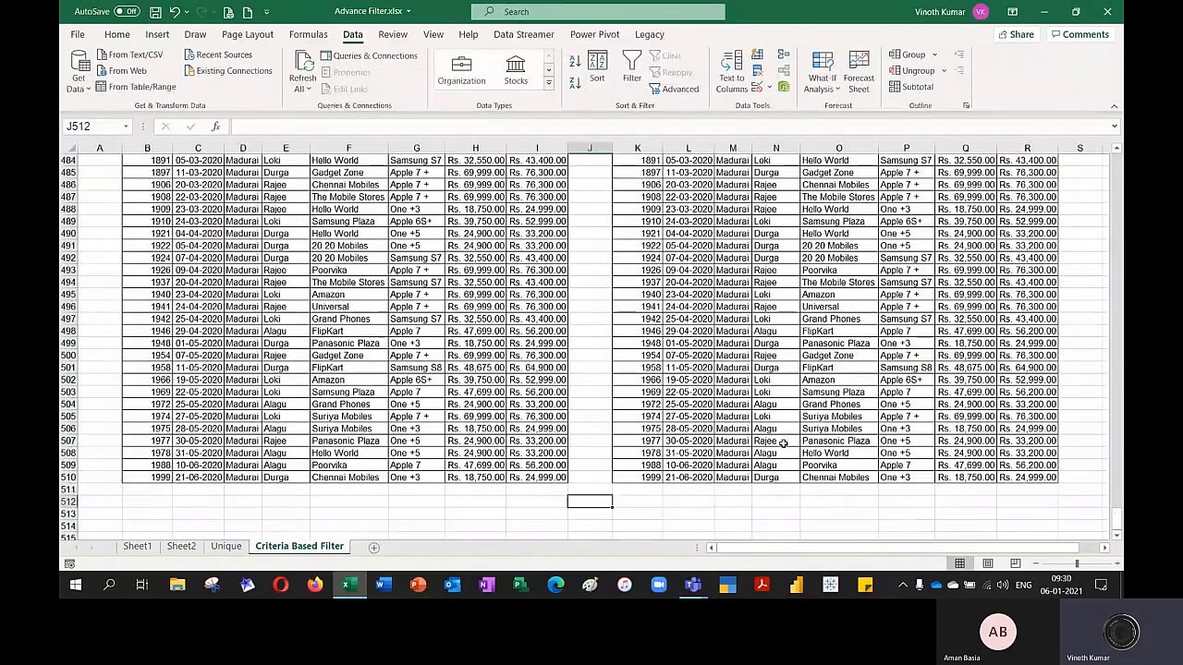
{"action": "key", "text": "Up"}
{"action": "key", "text": "Right"}
{"action": "key", "text": "Up"}
{"action": "key", "text": "ctrl+Up"}
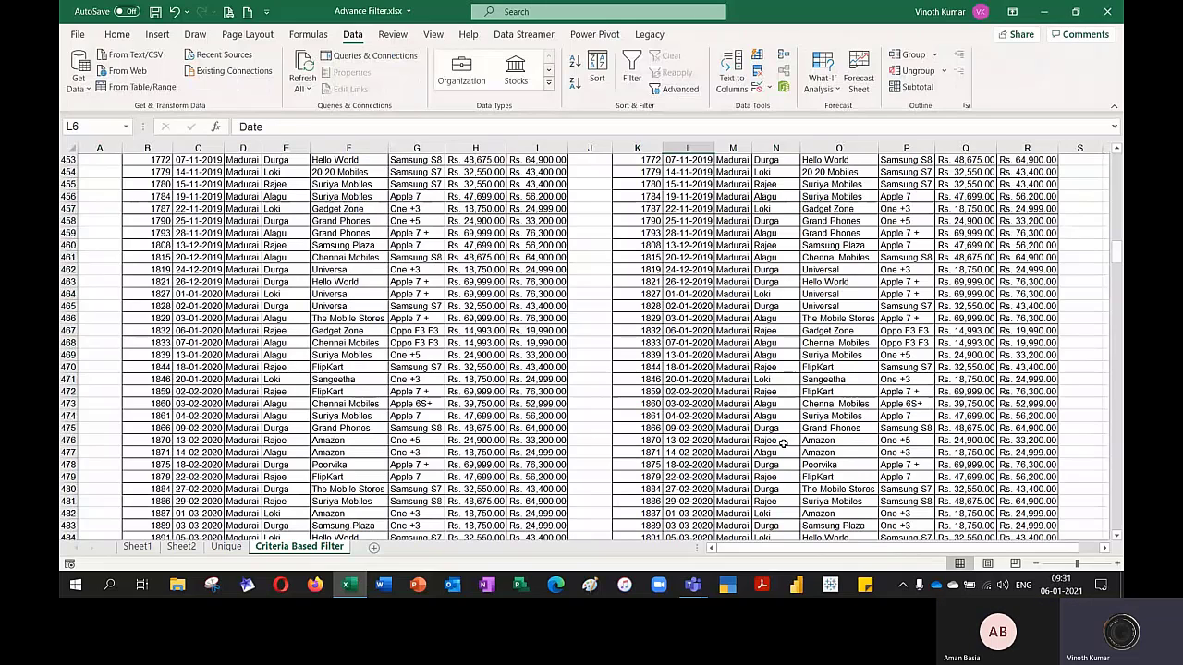
{"action": "key", "text": "ctrl+Up"}
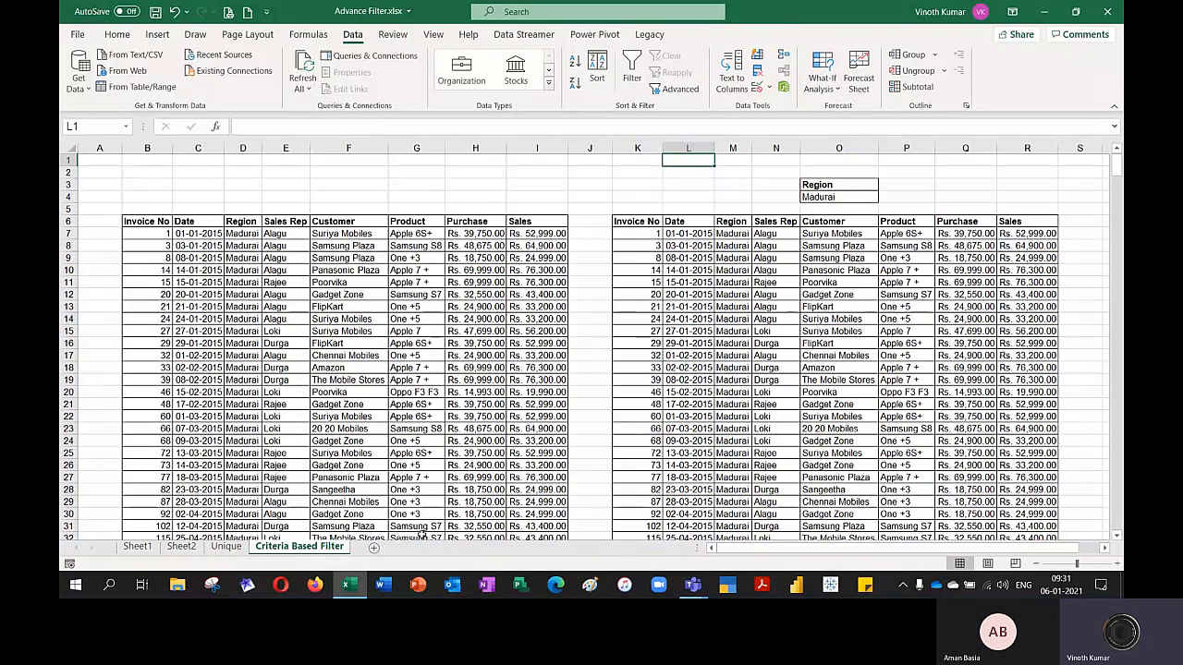
Add a new worksheet after Criteria Based Filter and name it Comparison
{"action": "left_click", "coordinate": [375, 548]}
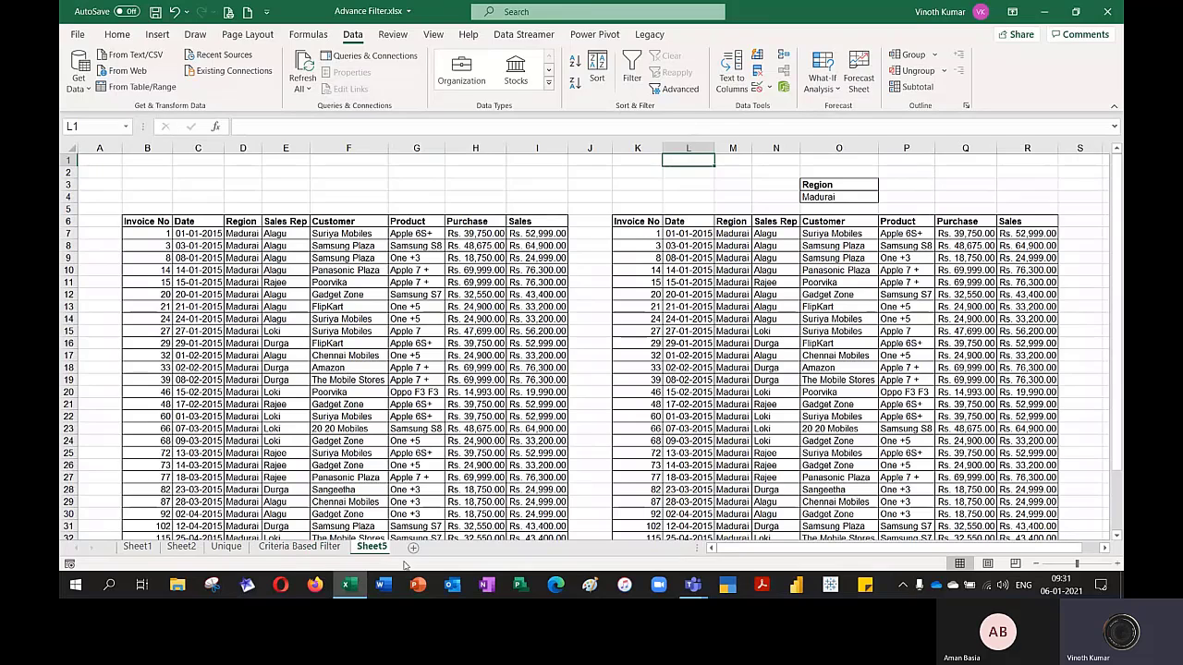
{"action": "left_click", "coordinate": [271, 184]}
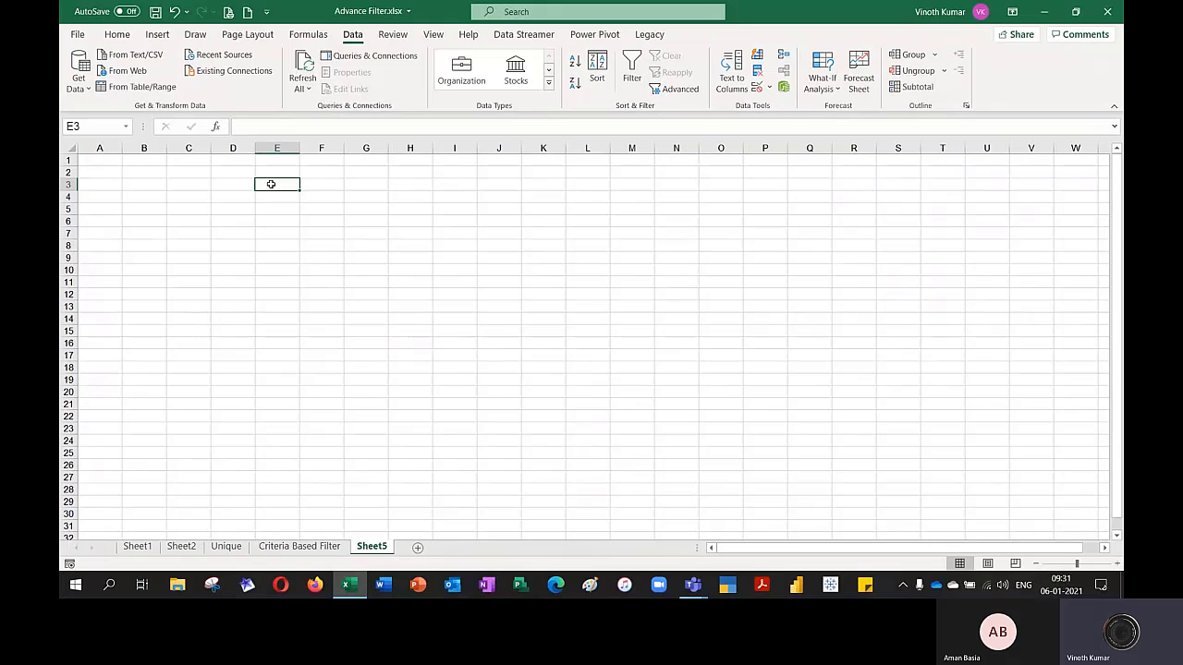
{"action": "double_click", "coordinate": [378, 549]}
{"action": "type", "text": "C"}
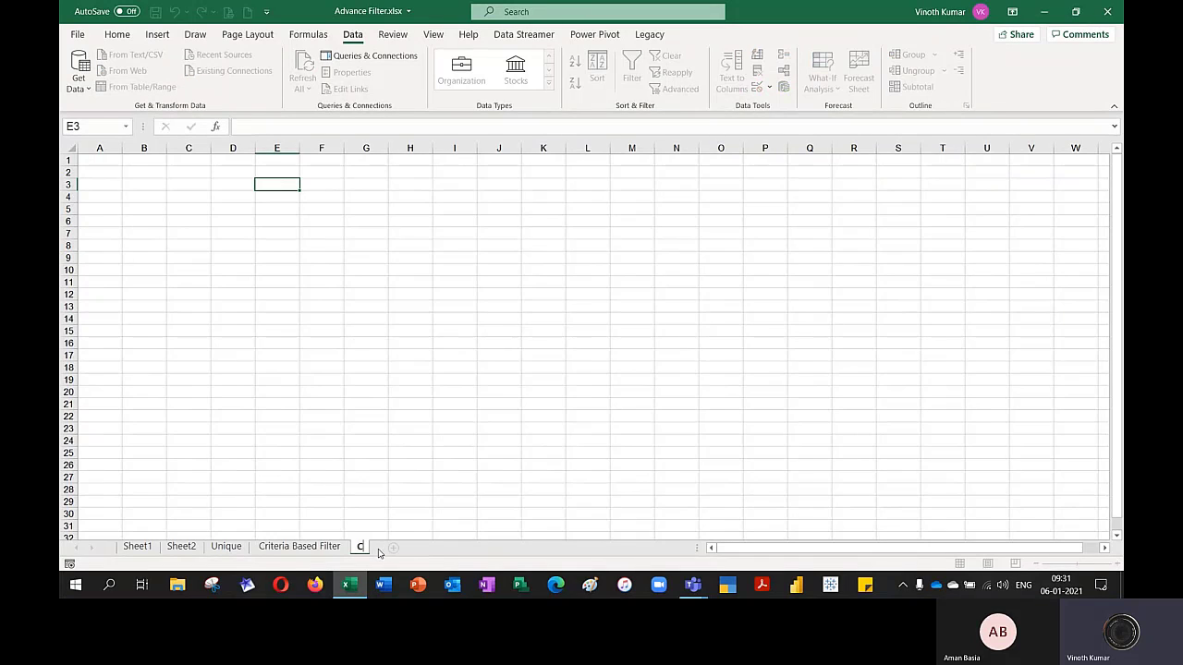
{"action": "type", "text": "omparison"}
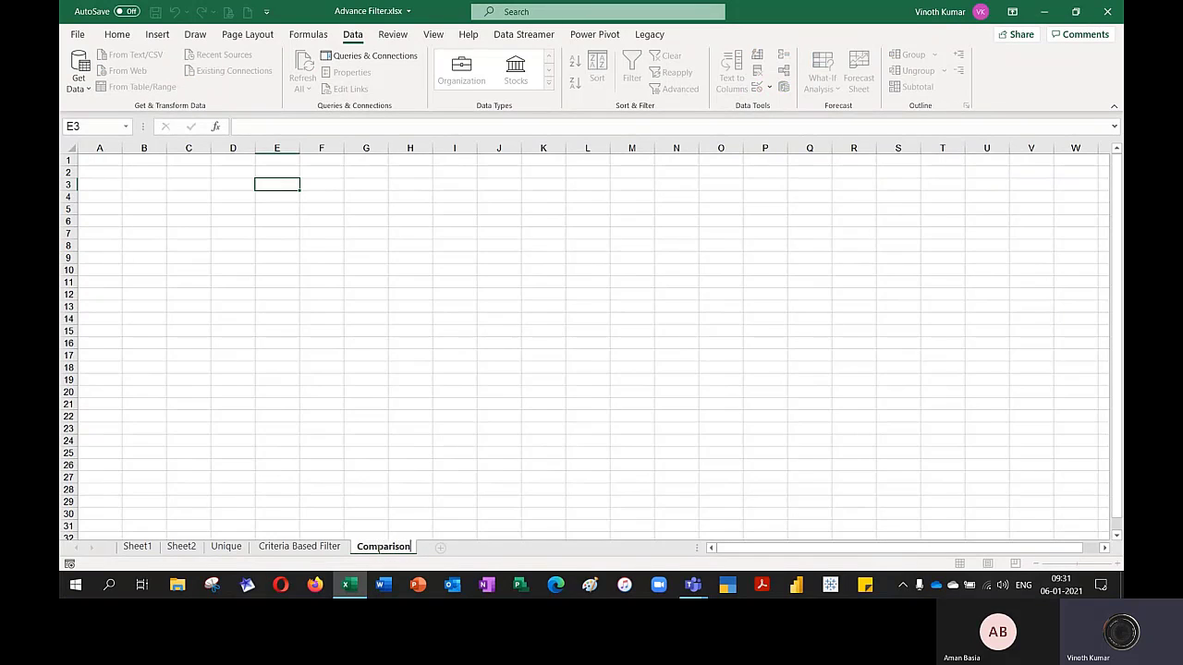
{"action": "key", "text": "Return"}
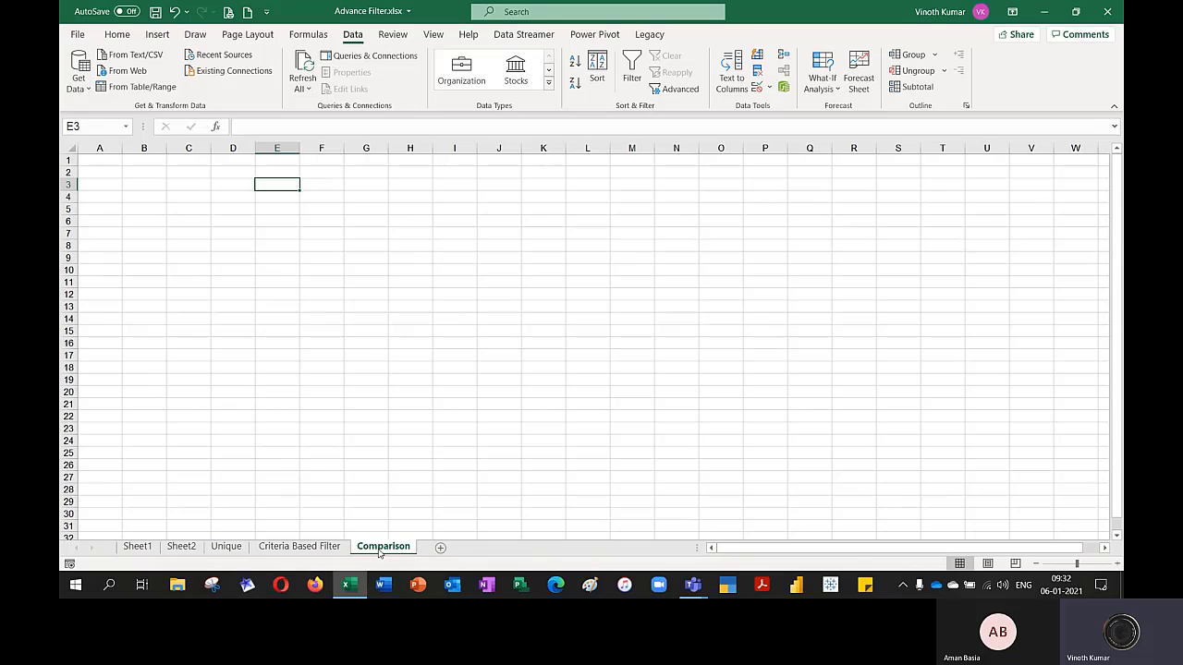
Enter 2020 in E6 and 2021 in G6 of the Comparison sheet
{"action": "key", "text": "Down"}
{"action": "key", "text": "Down"}
{"action": "key", "text": "Down"}
{"action": "type", "text": "201"}
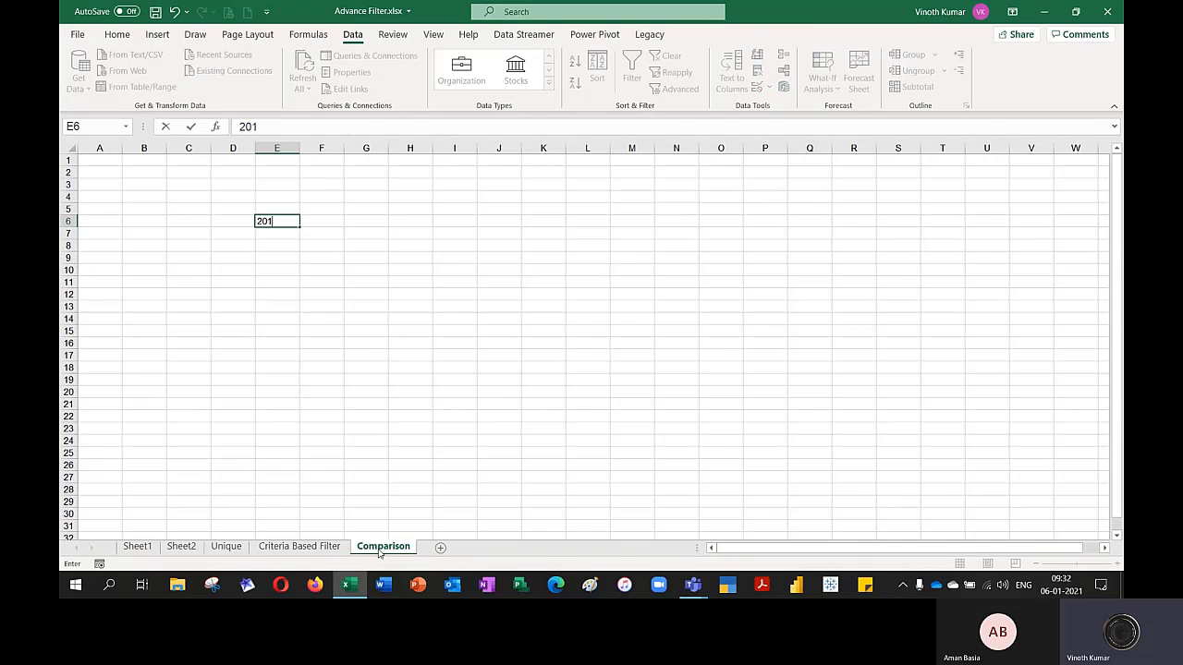
{"action": "type", "text": "0"}
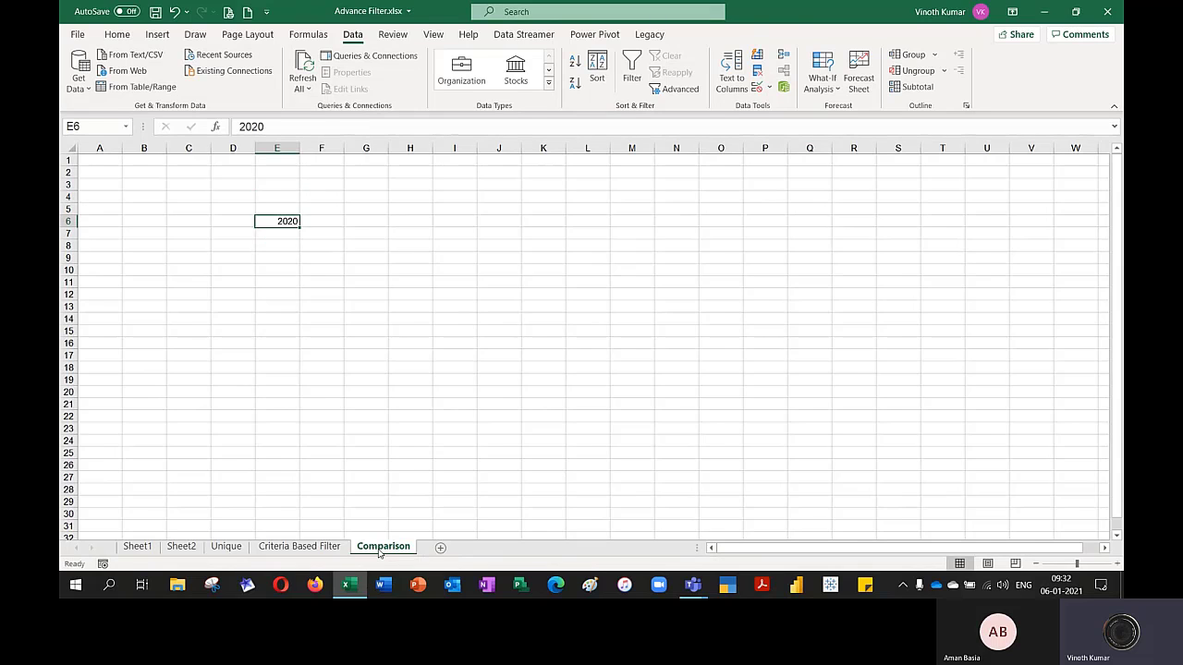
{"action": "key", "text": "Right"}
{"action": "key", "text": "Right"}
{"action": "type", "text": "2021"}
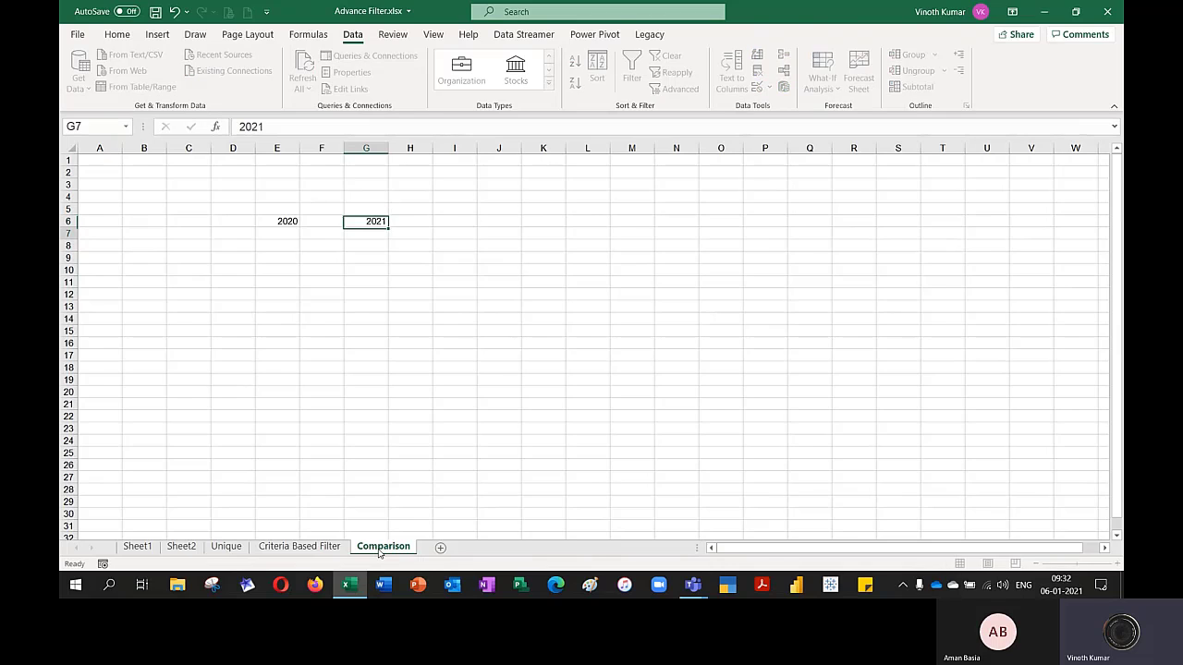
{"action": "key", "text": "Return"}
Enter the heading "List of Emp" in E7 below 2020 and copy it to G7 below 2021
{"action": "key", "text": "Left"}
{"action": "key", "text": "Left"}
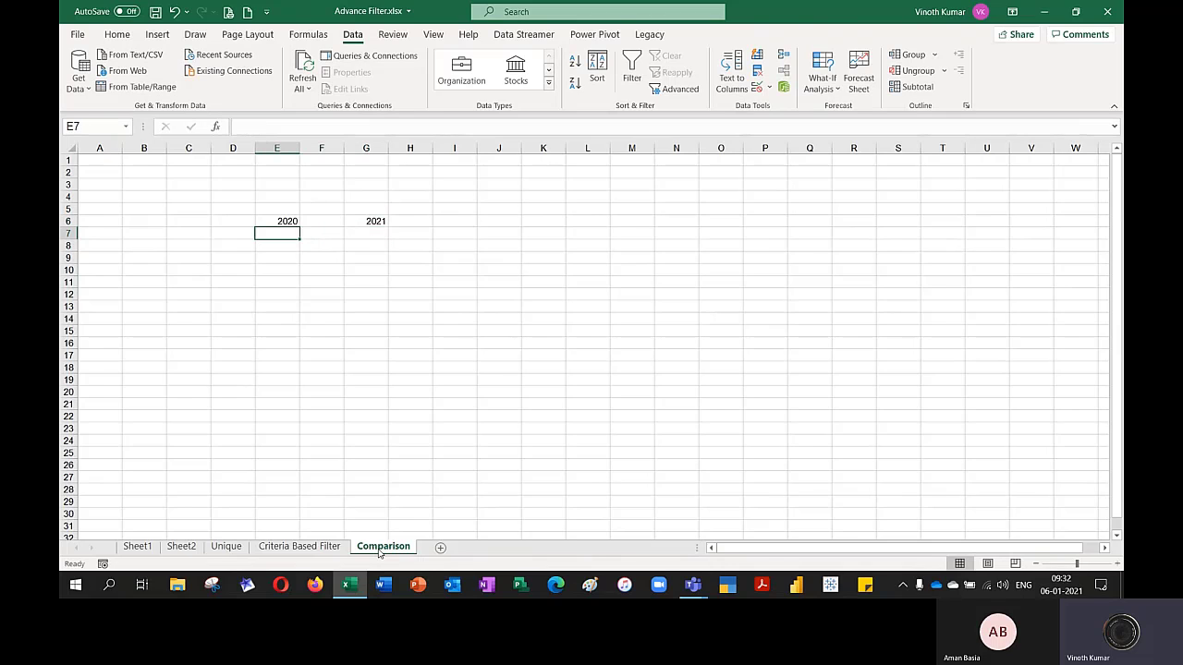
{"action": "type", "text": "L"}
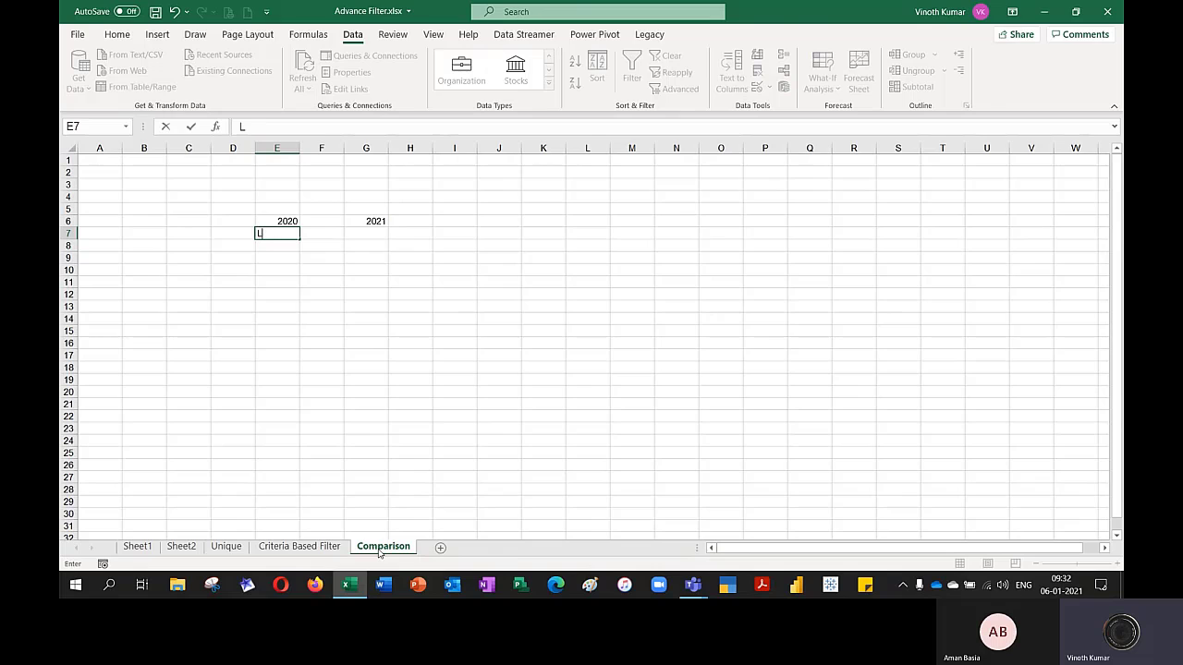
{"action": "type", "text": "ist of Emp"}
{"action": "key", "text": "ctrl+Return"}
{"action": "key", "text": "ctrl+c"}
{"action": "key", "text": "Right"}
{"action": "key", "text": "Right"}
{"action": "key", "text": "ctrl+v"}
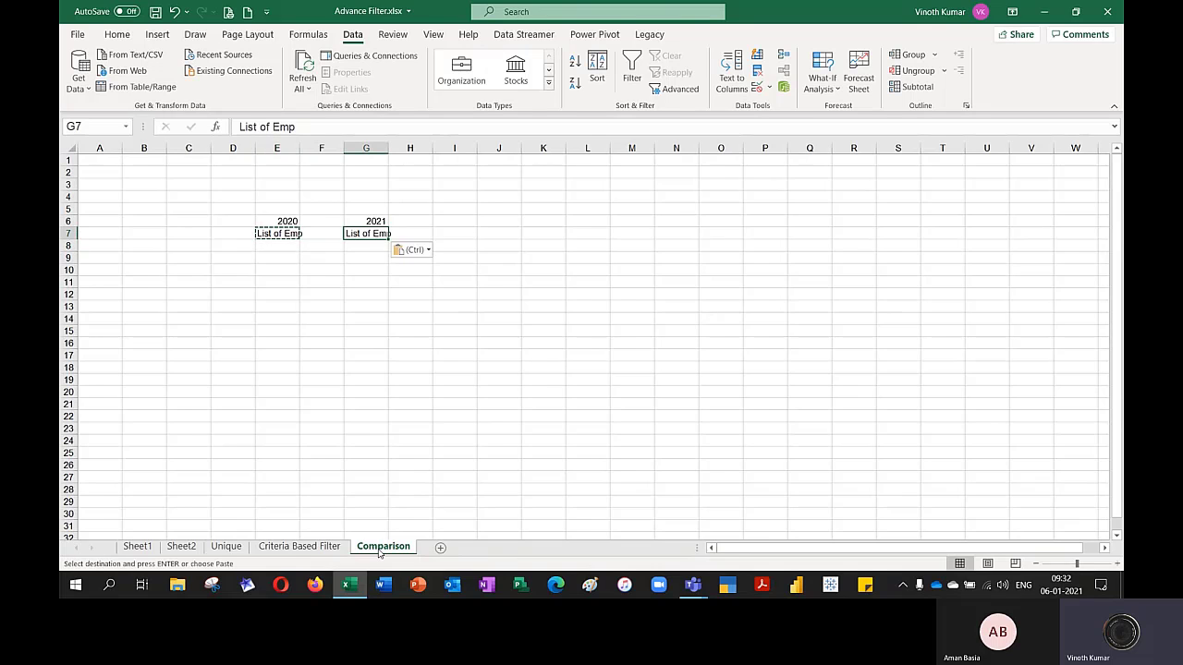
AutoFit columns E and G to the "List of Emp" headings
{"action": "key", "text": "Escape"}
{"action": "key", "text": "Left"}
{"action": "key", "text": "Left"}
{"action": "key", "text": "alt+o"}
{"action": "key", "text": "c"}
{"action": "key", "text": "a"}
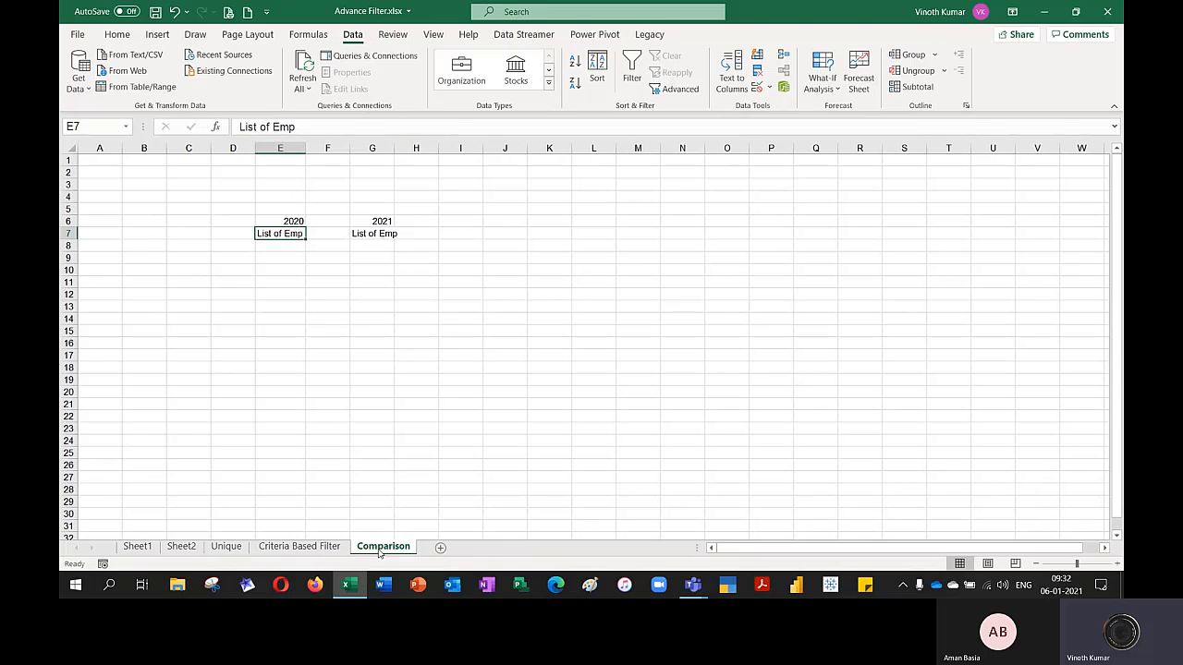
{"action": "key", "text": "Right"}
{"action": "key", "text": "Right"}
{"action": "key", "text": "alt+o"}
{"action": "key", "text": "c"}
{"action": "key", "text": "a"}
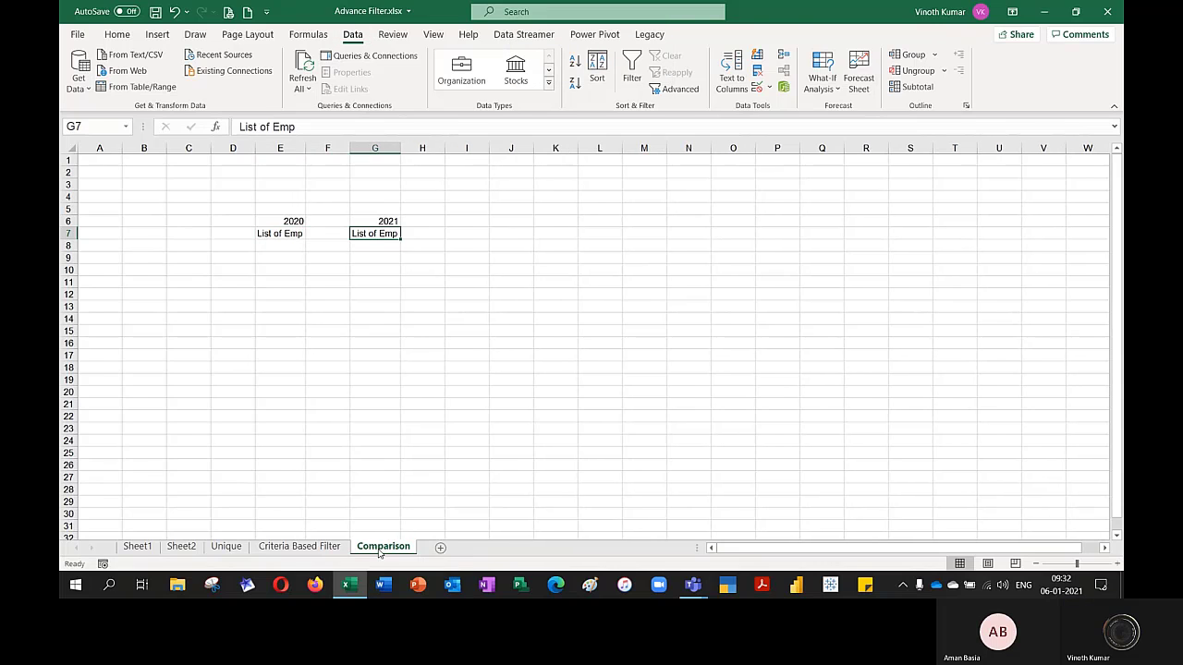
List employee numbers 1 to 5 under the 2020 heading in E8:E12
{"action": "key", "text": "Left"}
{"action": "key", "text": "Left"}
{"action": "key", "text": "Down"}
{"action": "type", "text": "1"}
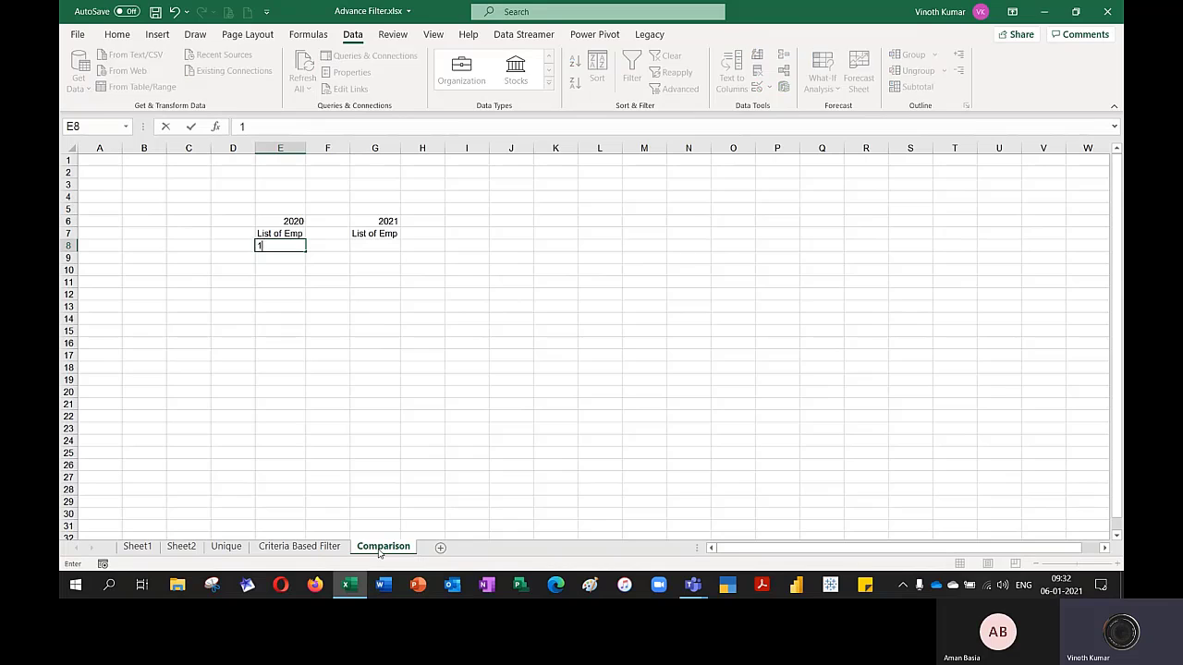
{"action": "key", "text": "Return"}
{"action": "type", "text": "2"}
{"action": "key", "text": "Return"}
{"action": "type", "text": "3"}
{"action": "key", "text": "Return"}
{"action": "type", "text": "4 5"}
{"action": "key", "text": "Return"}
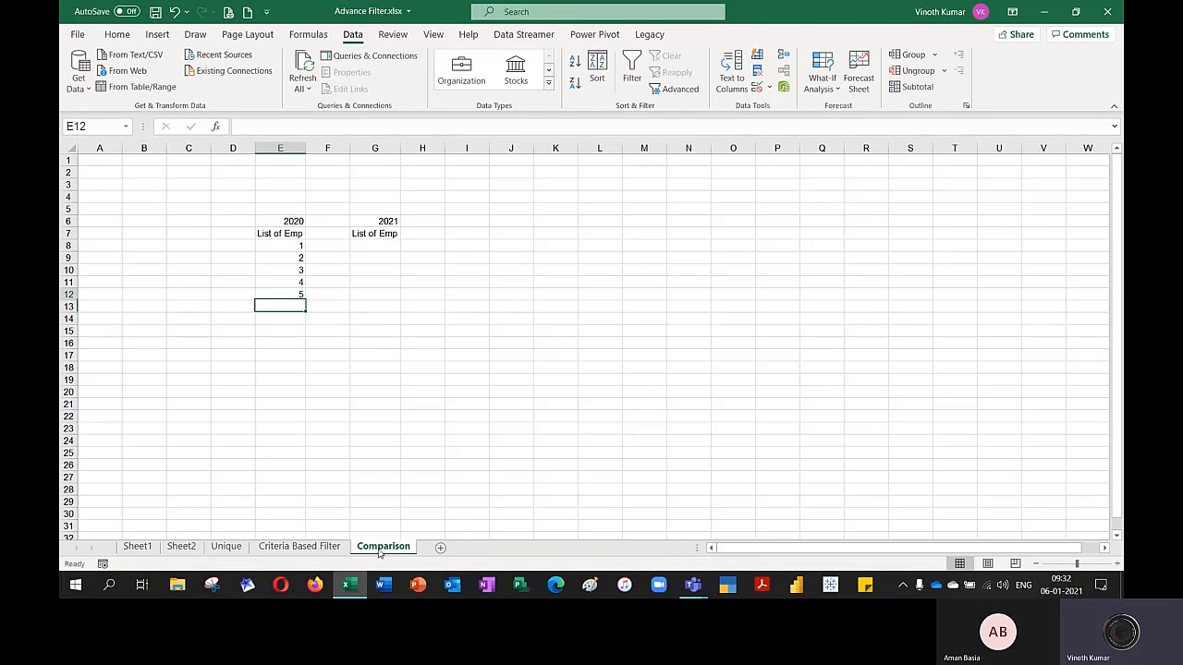
List employee numbers 1, 3, 5, 6, 7, 8, 9 and 10 under the 2021 heading in G8:G15
{"action": "key", "text": "Up"}
{"action": "key", "text": "Up"}
{"action": "key", "text": "Up"}
{"action": "key", "text": "Up"}
{"action": "key", "text": "Up"}
{"action": "key", "text": "Up"}
{"action": "key", "text": "Right"}
{"action": "key", "text": "Right"}
{"action": "key", "text": "Down"}
{"action": "type", "text": "1"}
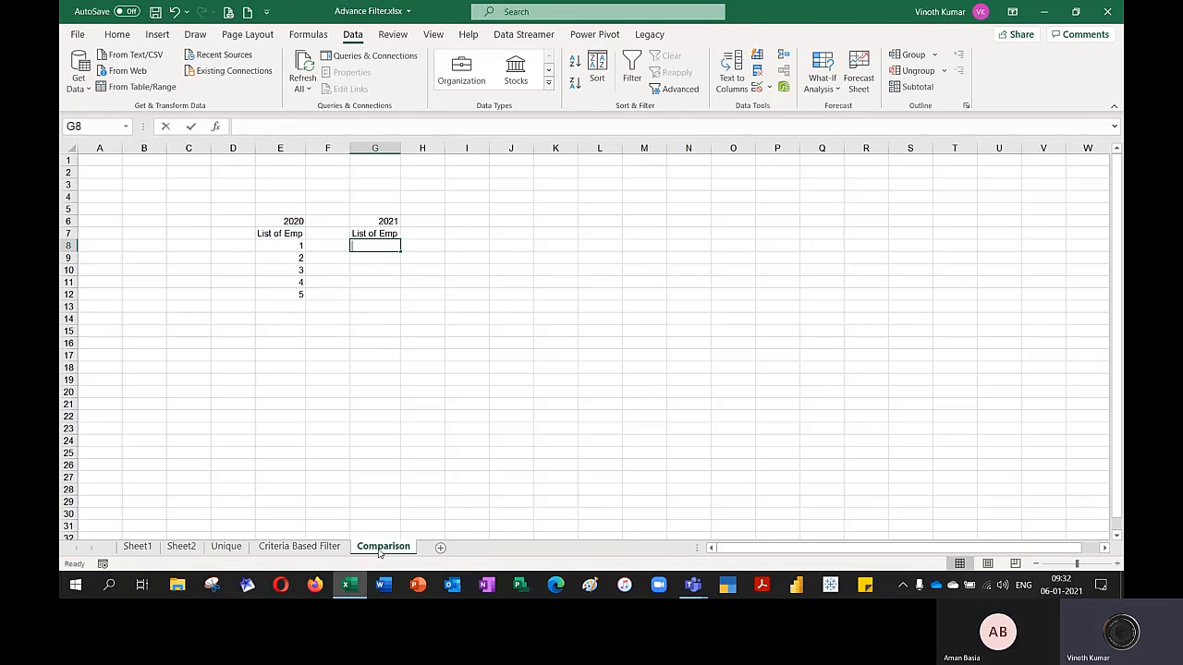
{"action": "key", "text": "Return"}
{"action": "type", "text": "3"}
{"action": "key", "text": "Return"}
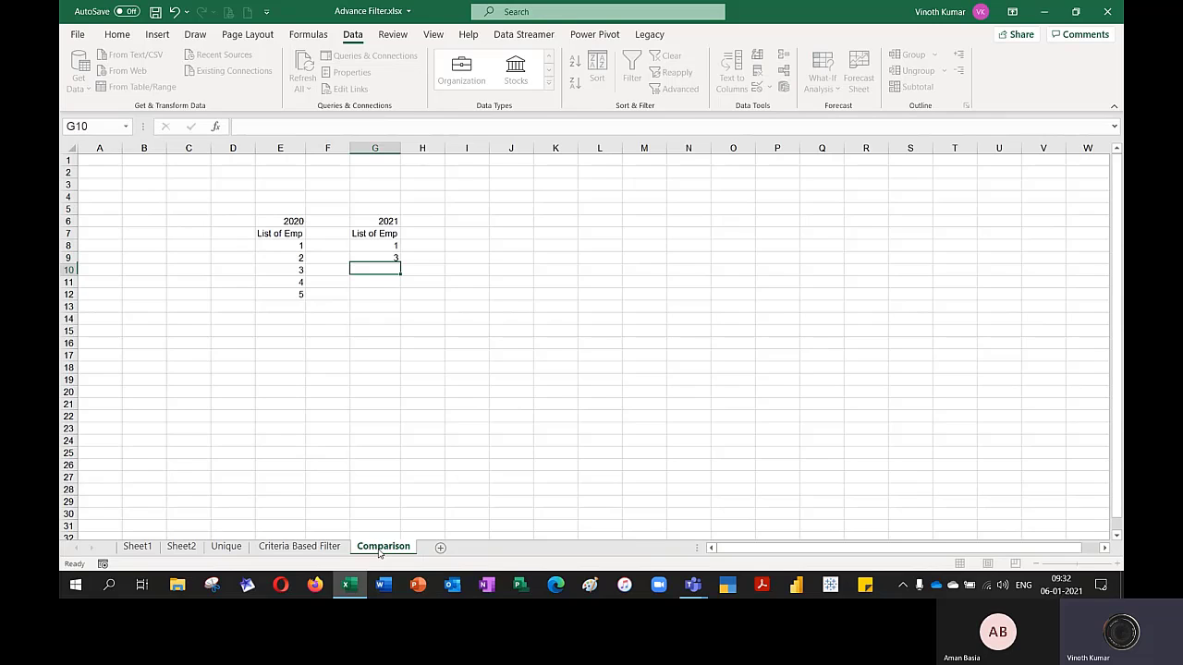
{"action": "type", "text": "5 6 7 8 9 10"}
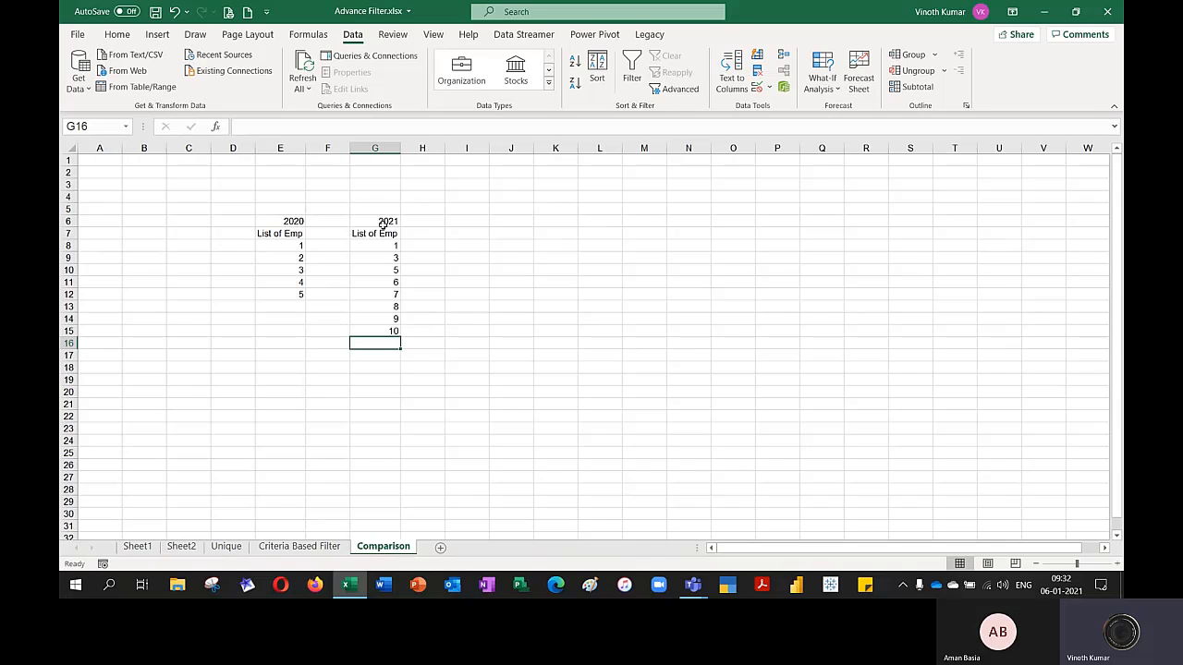
{"action": "left_click_drag", "start_coordinate": [382, 225], "coordinate": [376, 330]}
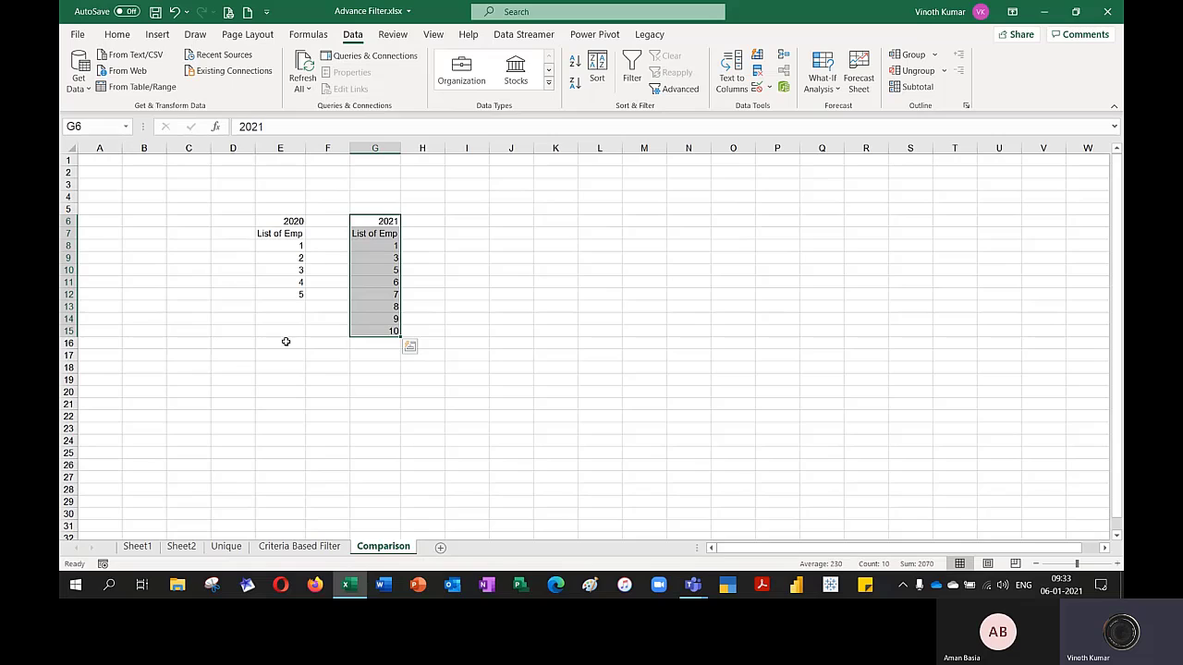
{"action": "left_click", "coordinate": [287, 223]}
{"action": "left_click_drag", "start_coordinate": [284, 233], "coordinate": [286, 292]}
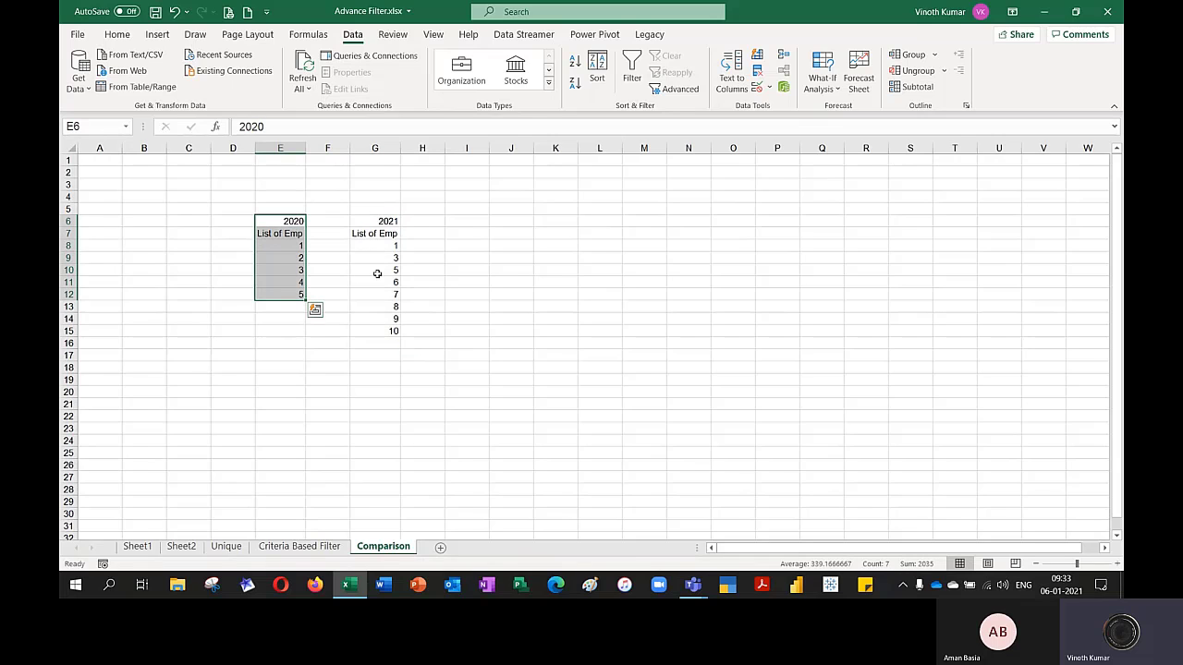
Enter the headings "Old" in J6 and "New Added this year" in L6, and AutoFit column L to its heading
{"action": "left_click", "coordinate": [514, 226]}
{"action": "type", "text": "Old"}
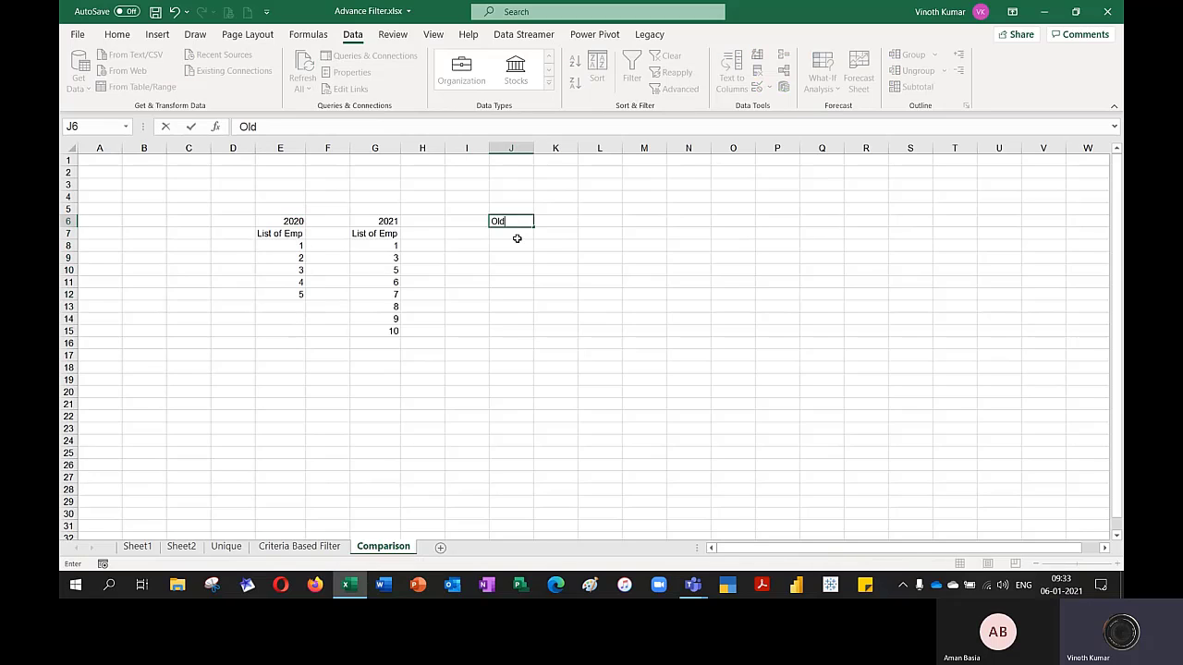
{"action": "key", "text": "Tab"}
{"action": "key", "text": "Tab"}
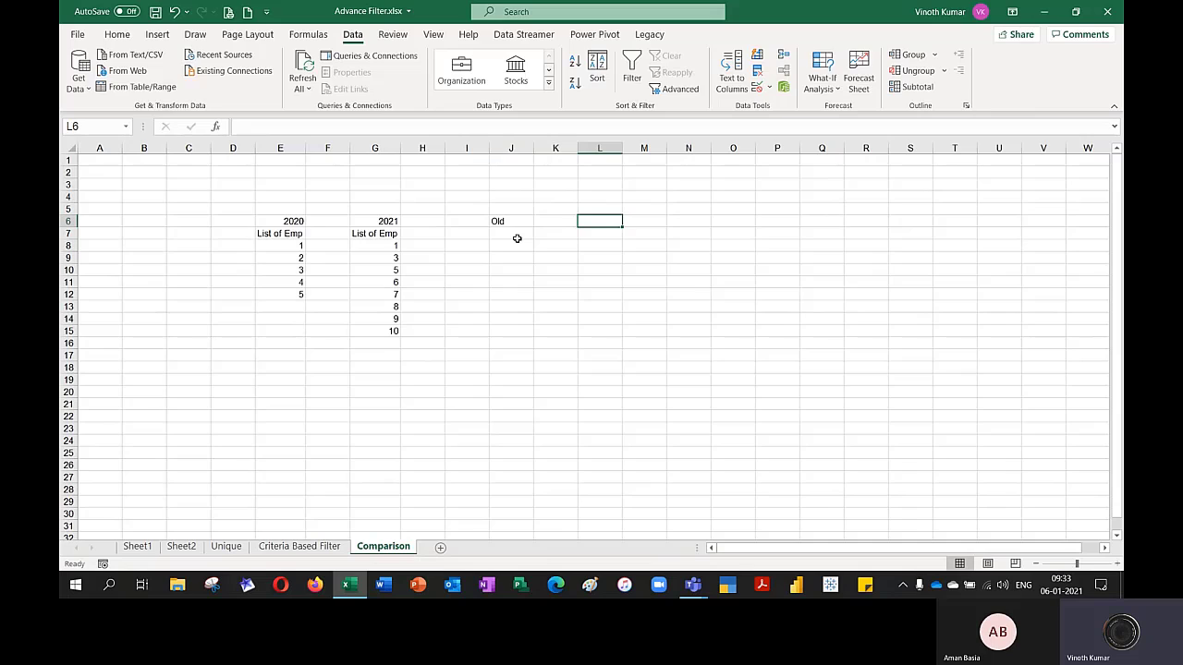
{"action": "type", "text": "New Add"}
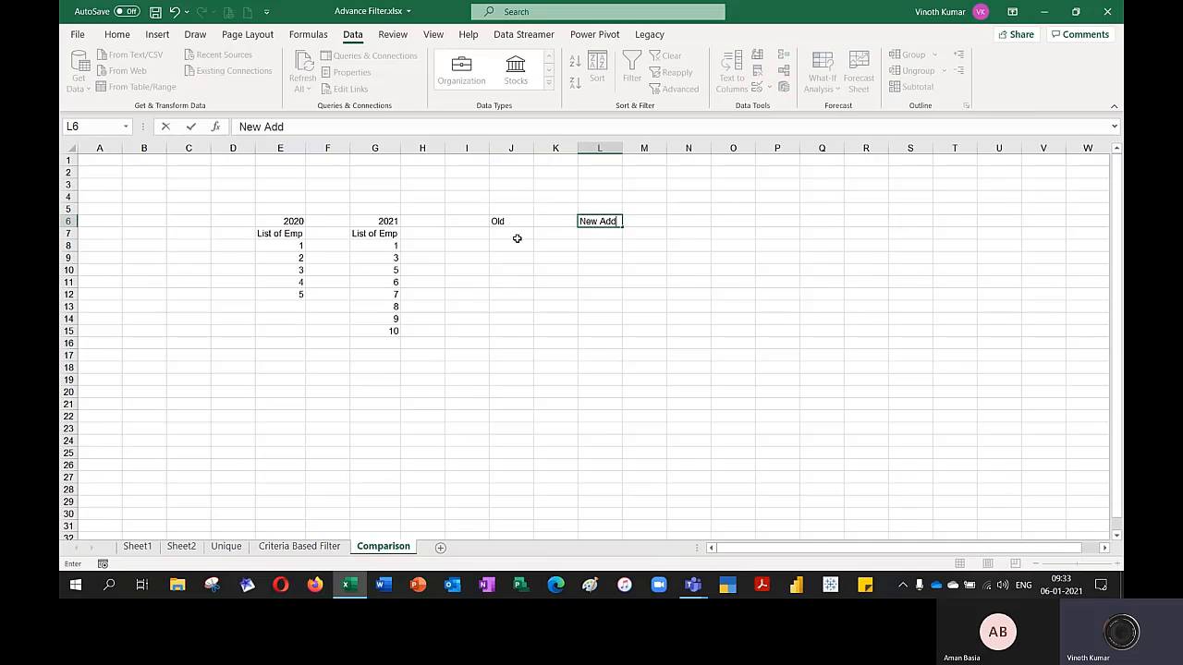
{"action": "type", "text": "ed this year"}
{"action": "key", "text": "Return"}
{"action": "key", "text": "Up"}
{"action": "key", "text": "alt+o"}
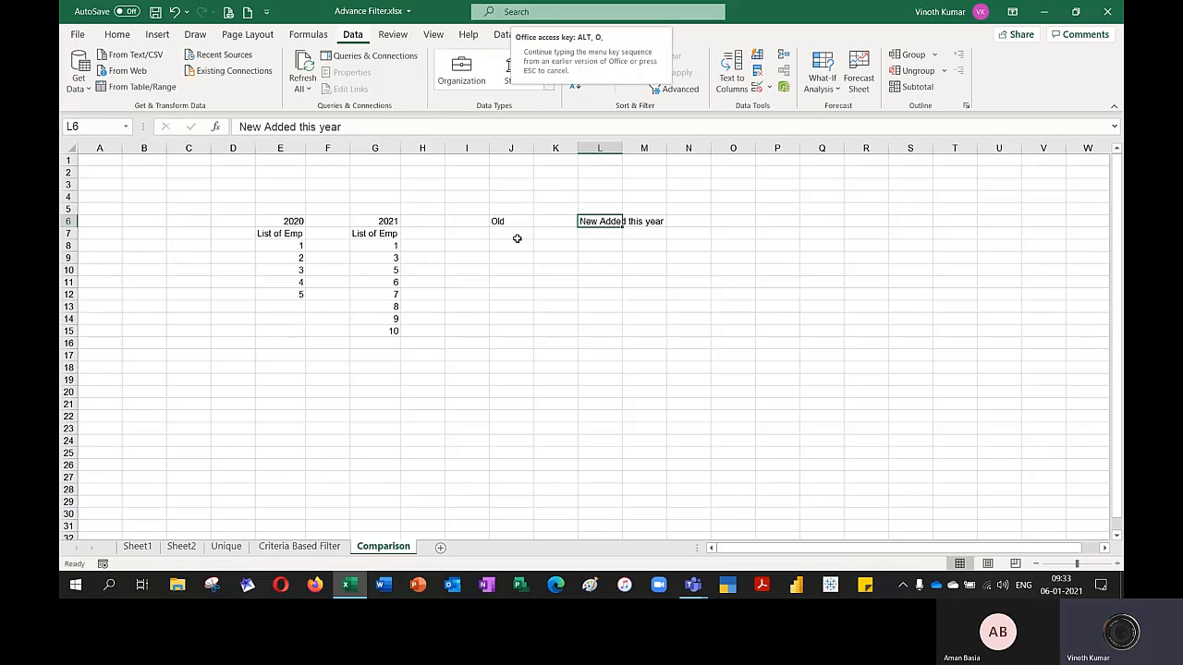
{"action": "key", "text": "c"}
{"action": "key", "text": "a"}
Enter =MATCH(G8,$E$8:$E$12,0) in H8 to look up the first 2021 employee in the 2020 list
{"action": "key", "text": "Left"}
{"action": "key", "text": "Left"}
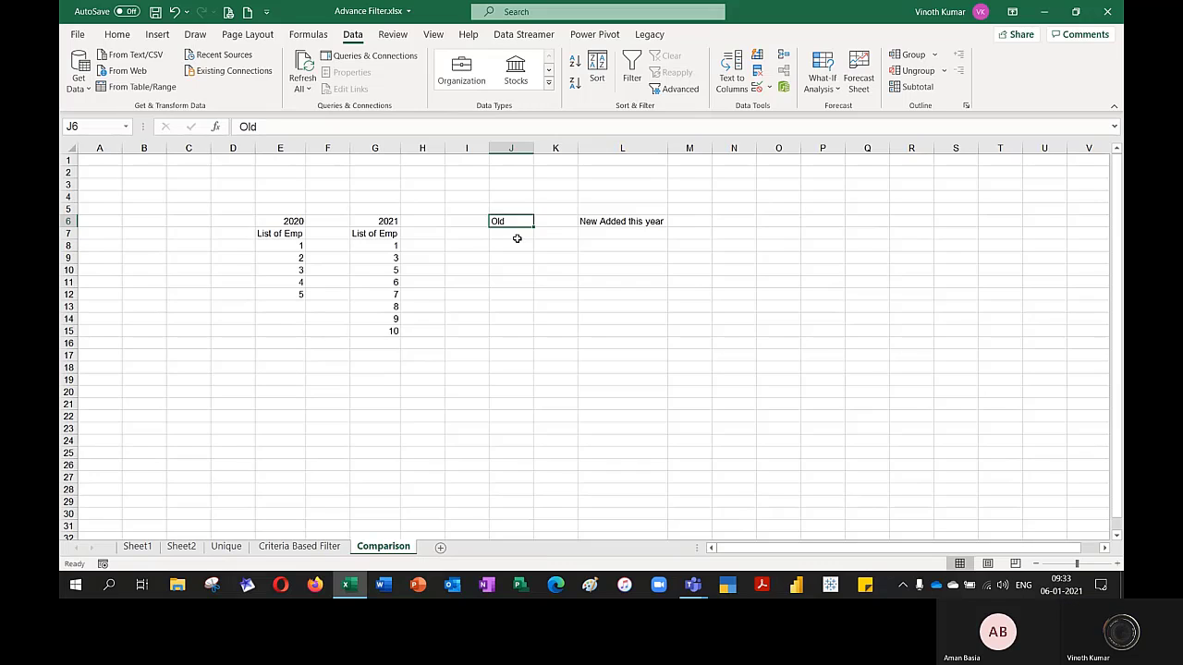
{"action": "key", "text": "Left"}
{"action": "key", "text": "Left"}
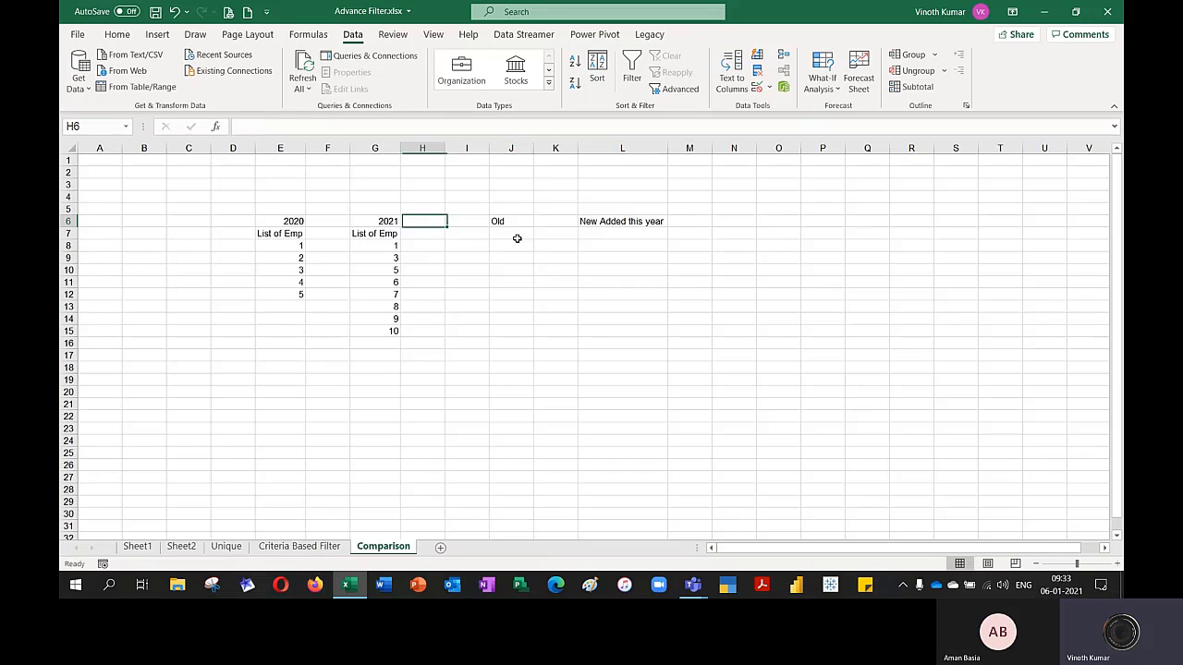
{"action": "key", "text": "Left"}
{"action": "key", "text": "Down"}
{"action": "key", "text": "Right"}
{"action": "key", "text": "Down"}
{"action": "type", "text": "=mat"}
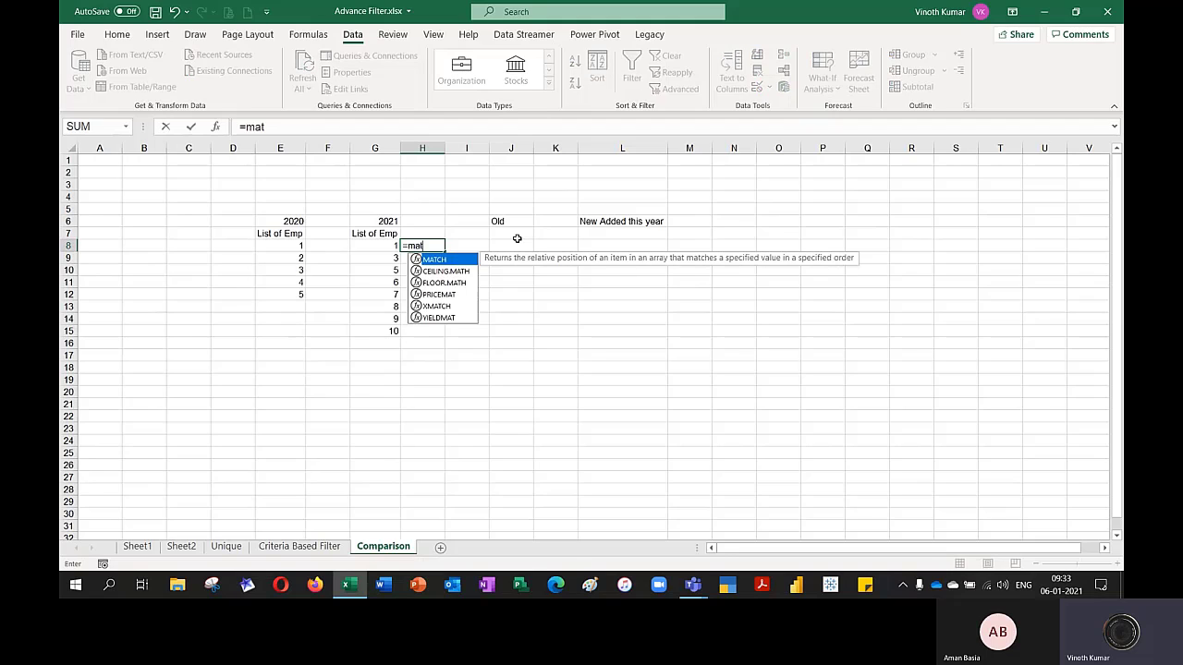
{"action": "key", "text": "Tab"}
{"action": "key", "text": "Left"}
{"action": "type", "text": ","}
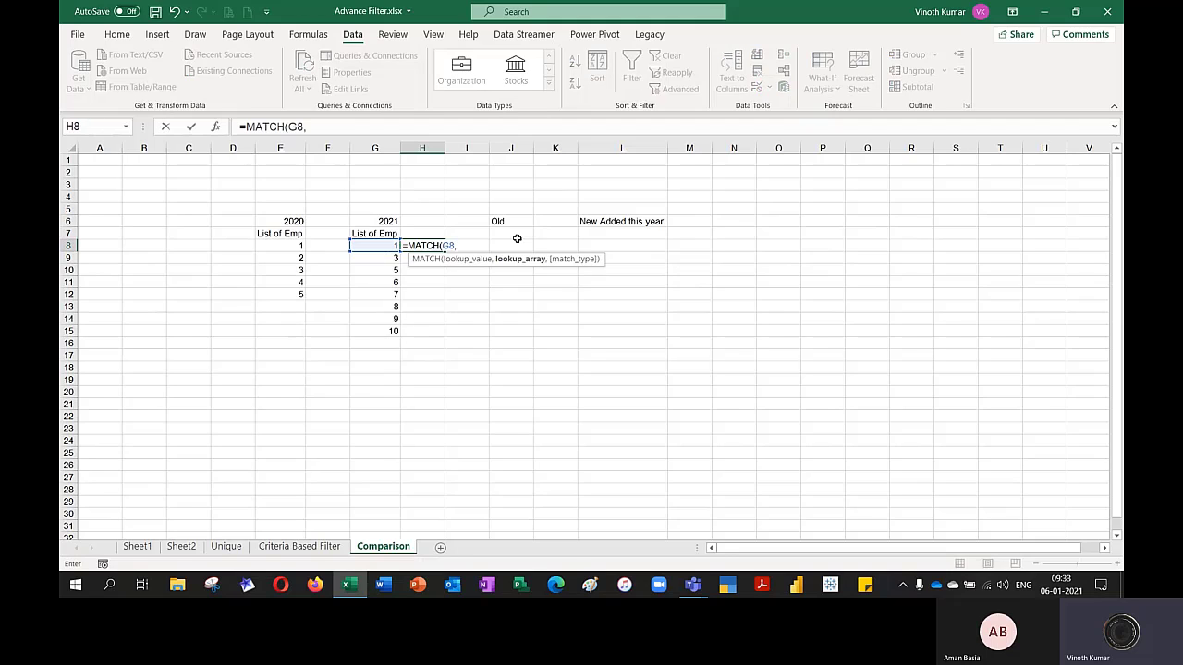
{"action": "key", "text": "Left"}
{"action": "key", "text": "Left"}
{"action": "key", "text": "Left"}
{"action": "key", "text": "shift+Down"}
{"action": "key", "text": "shift+Down"}
{"action": "key", "text": "shift+Down"}
{"action": "key", "text": "shift+Down"}
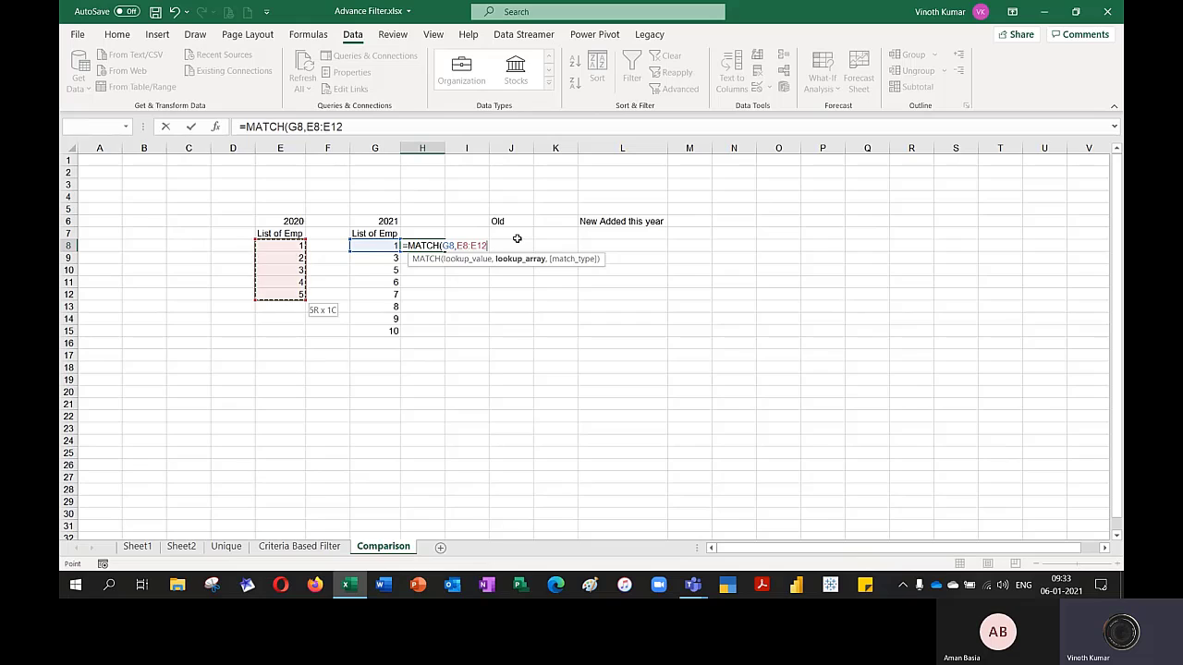
{"action": "key", "text": "F4"}
{"action": "type", "text": ",0)"}
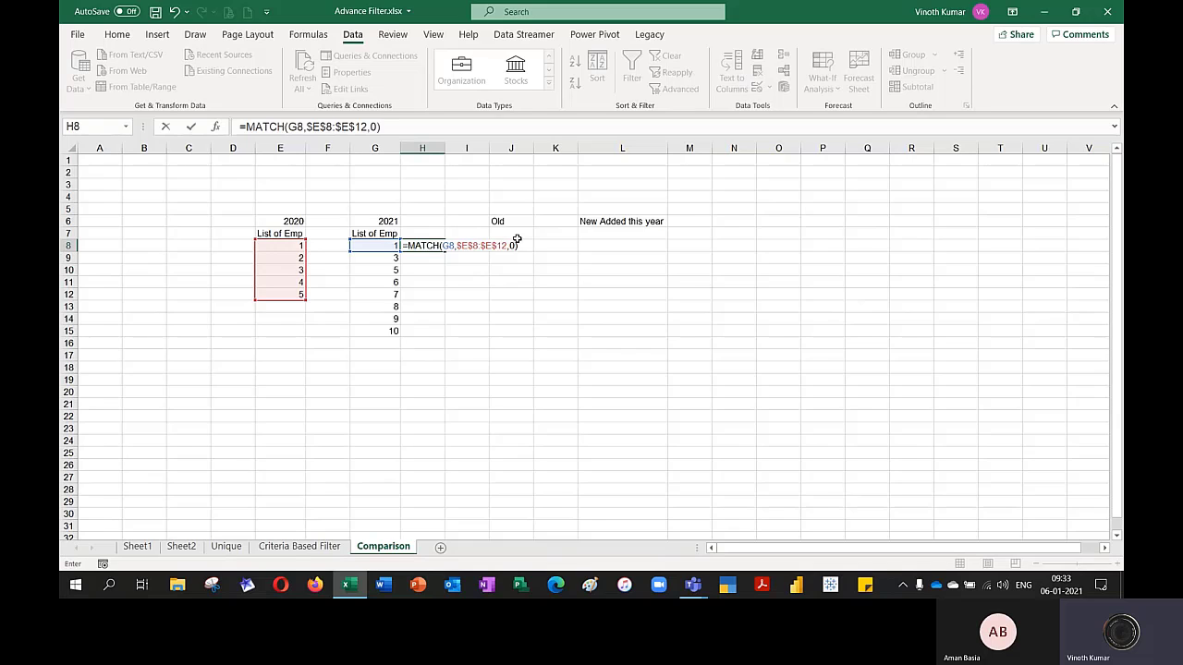
{"action": "key", "text": "Return"}
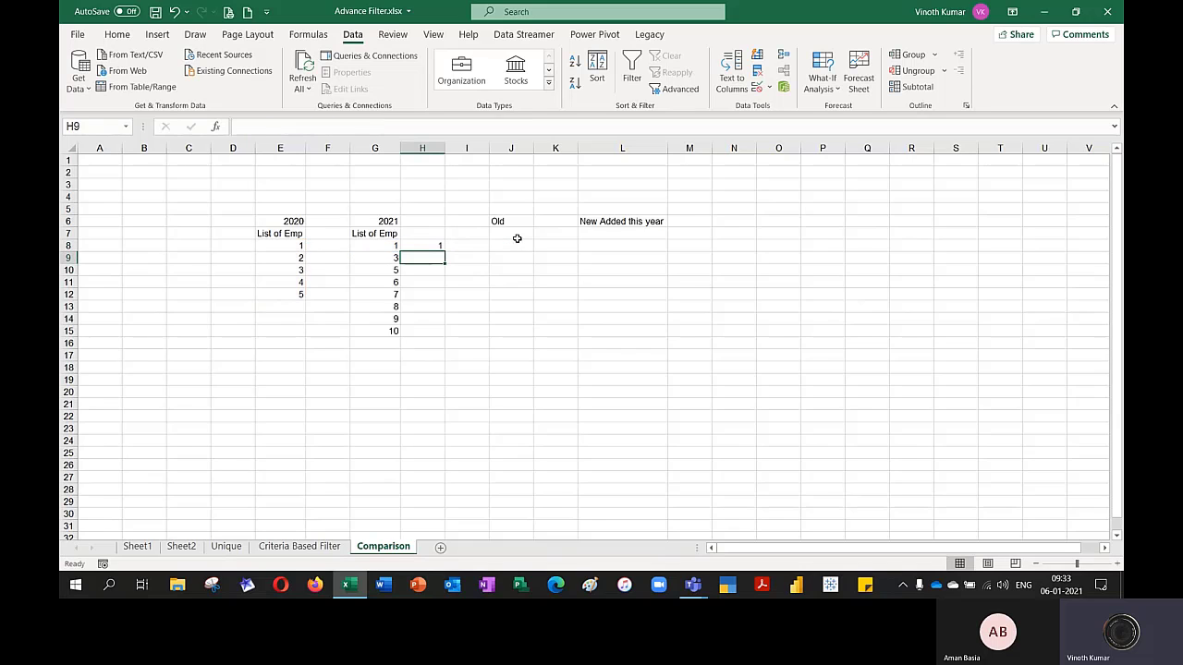
Fill the MATCH formula from H8 down to H15 and return to E8, the first 2020 entry
{"action": "key", "text": "Up"}
{"action": "key", "text": "shift+Down"}
{"action": "key", "text": "shift+Down"}
{"action": "key", "text": "shift+Down"}
{"action": "key", "text": "shift+Down"}
{"action": "key", "text": "shift+Down"}
{"action": "key", "text": "shift+Down"}
{"action": "key", "text": "shift+Down"}
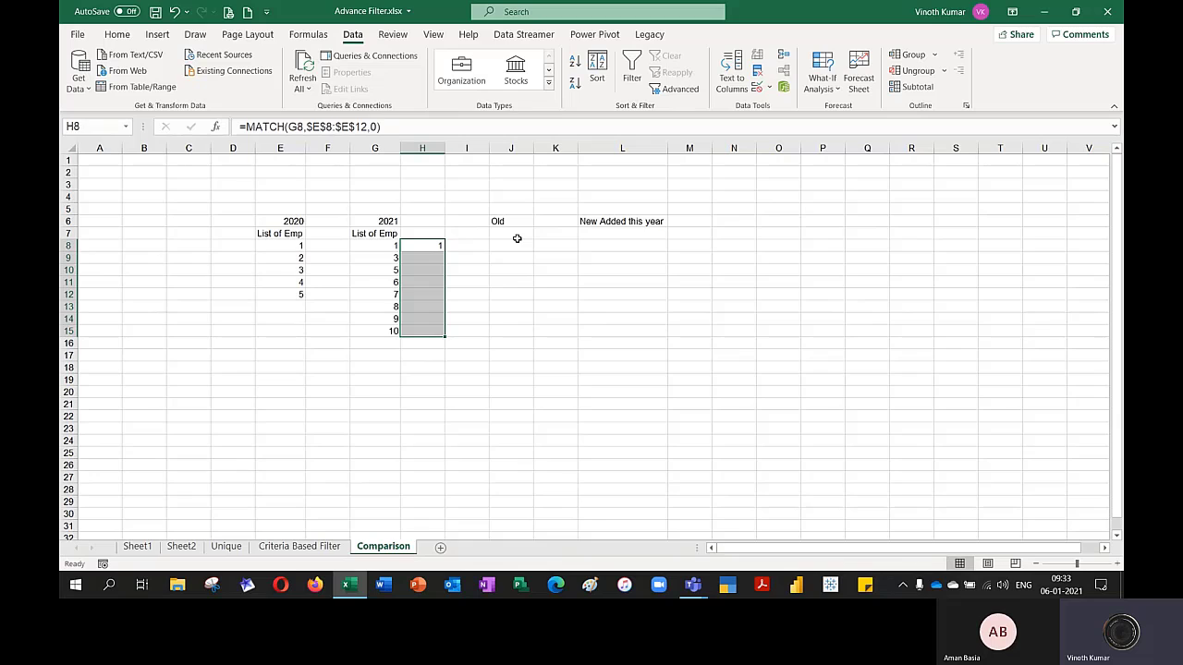
{"action": "key", "text": "ctrl+d"}
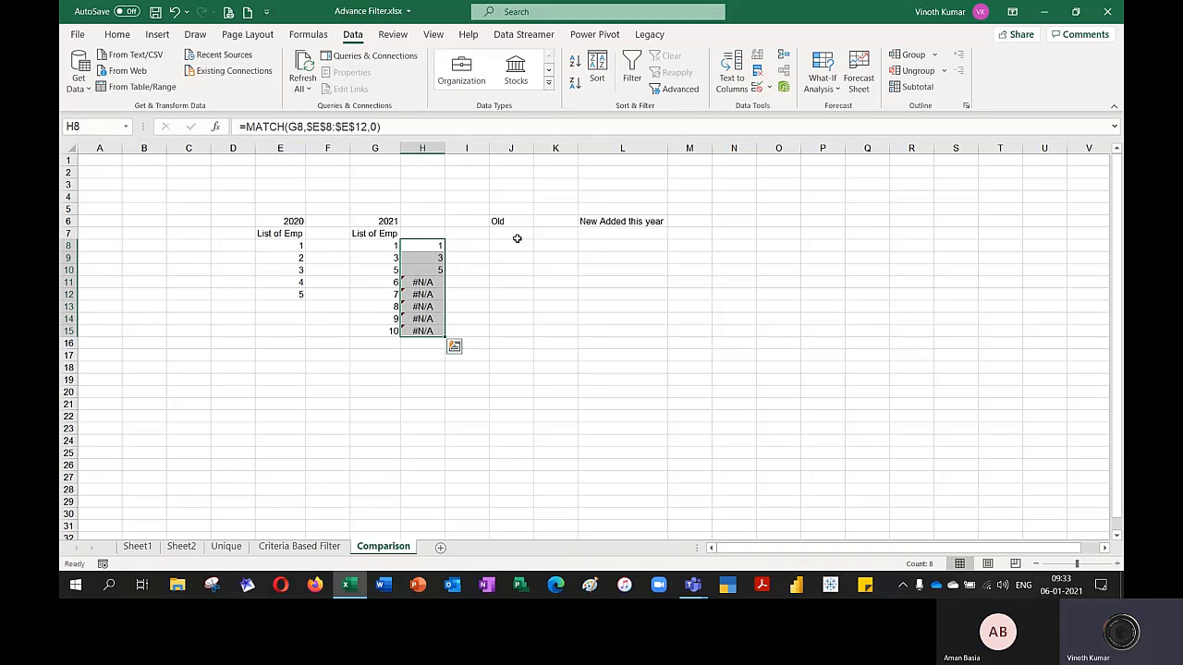
{"action": "key", "text": "Left"}
{"action": "key", "text": "Left"}
{"action": "key", "text": "Left"}
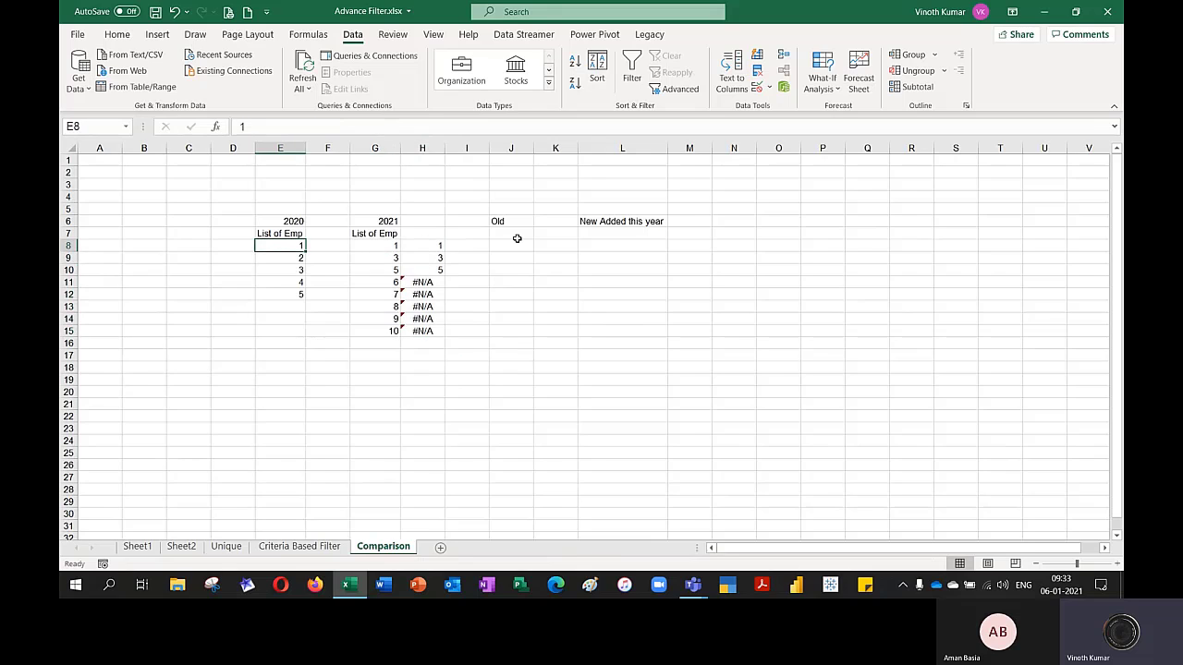
{"action": "left_click", "coordinate": [1043, 13]}
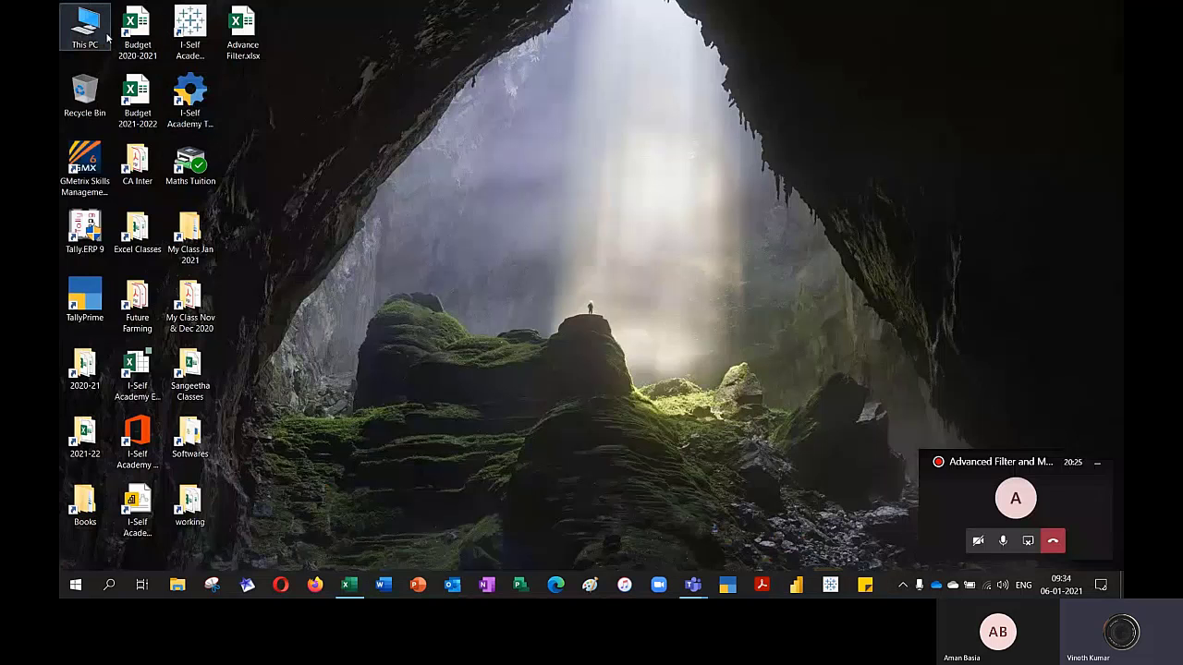
{"action": "key", "text": "super+e"}
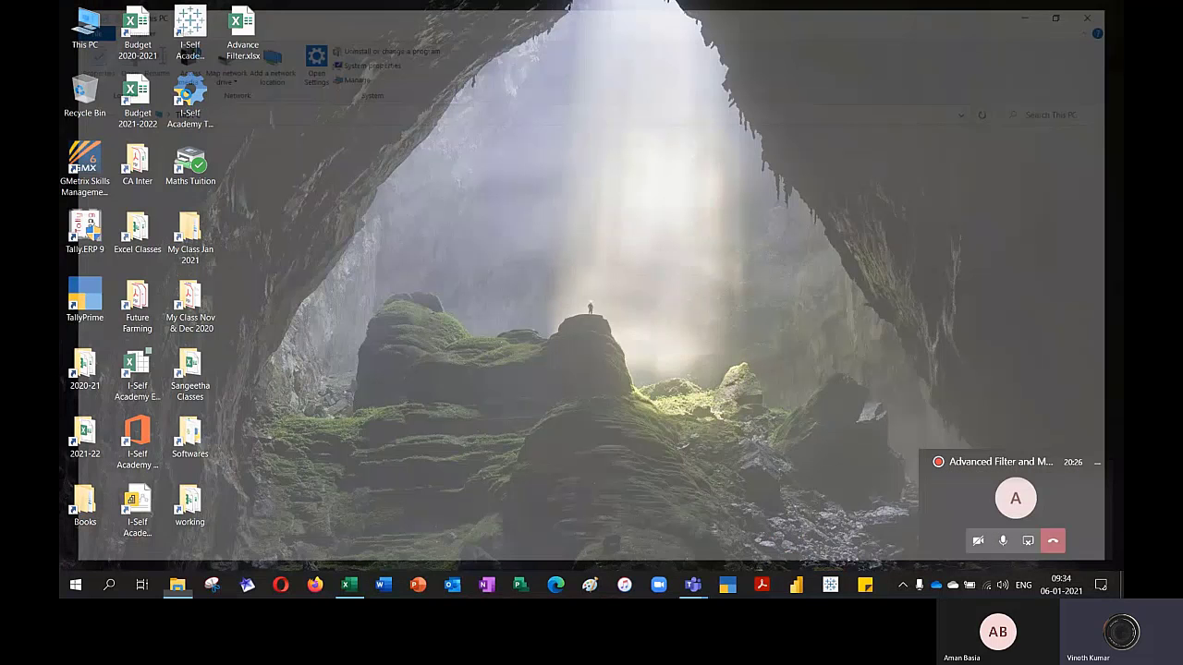
{"action": "double_click", "coordinate": [1025, 274]}
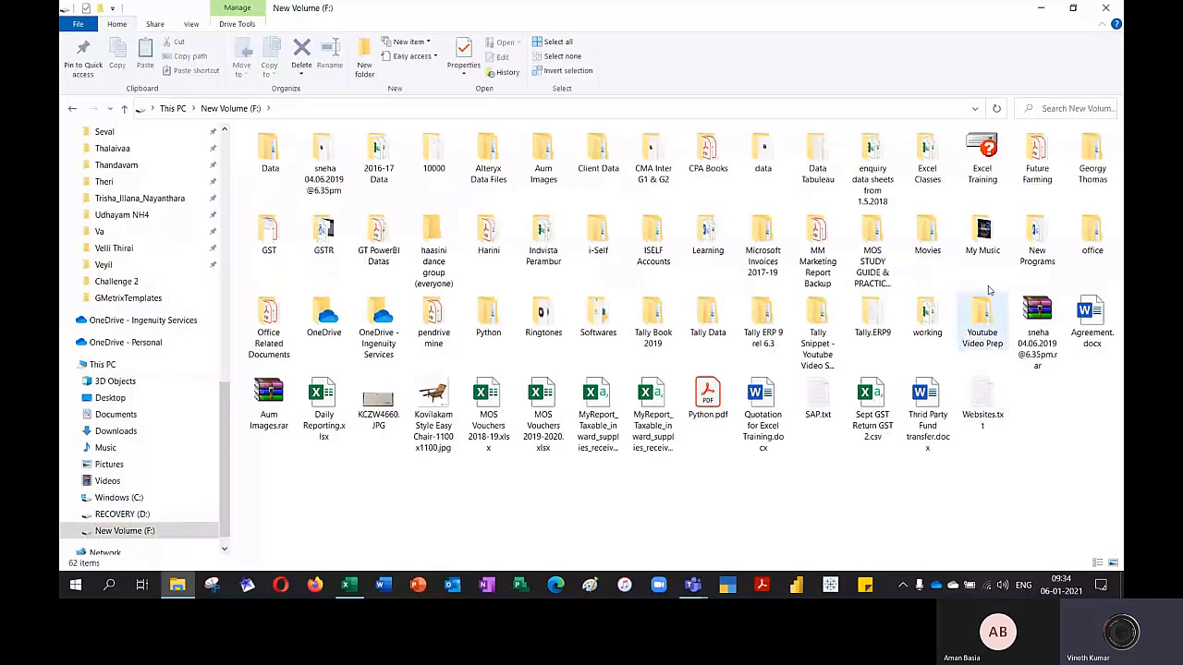
{"action": "left_click", "coordinate": [1112, 6]}
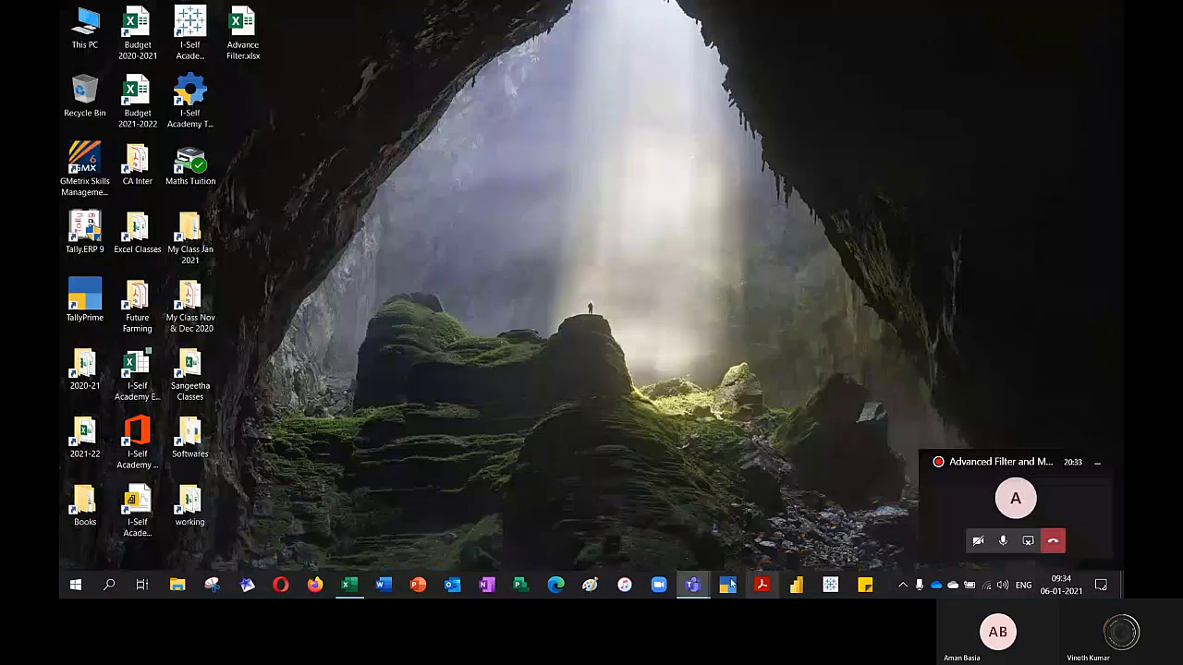
{"action": "left_click", "coordinate": [349, 585]}
Copy the customer names in D6:D19 of the Unique sheet and paste them into Comparison from E8 over the 2020 numbers
{"action": "left_click", "coordinate": [294, 547]}
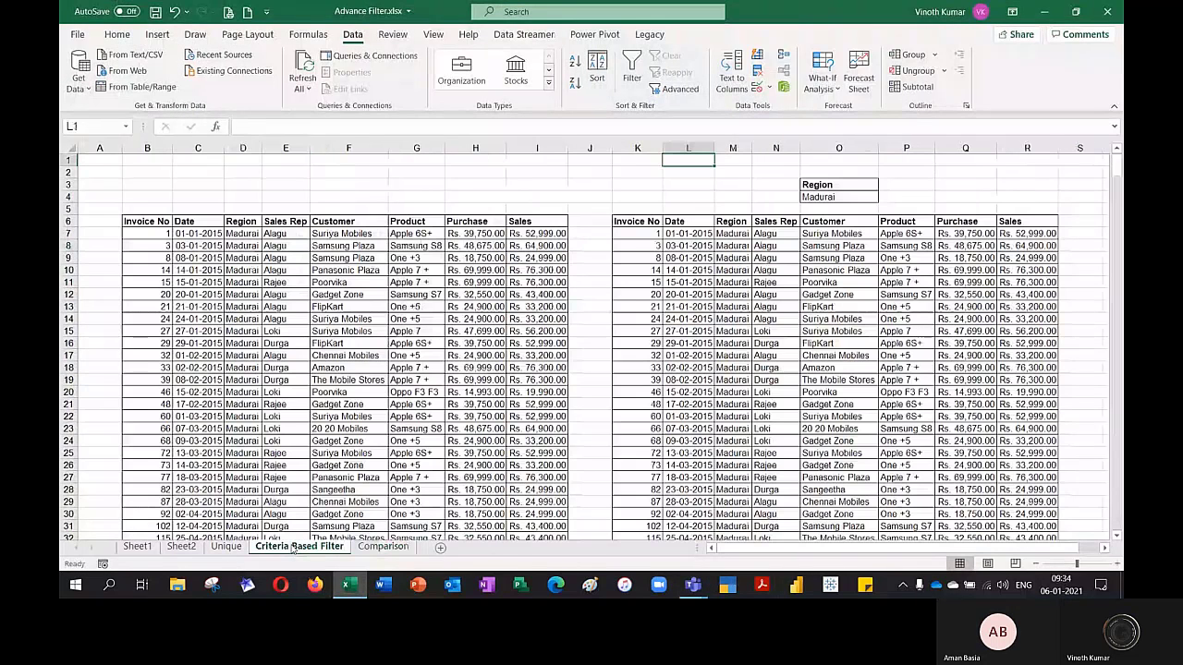
{"action": "left_click", "coordinate": [225, 546]}
{"action": "left_click_drag", "start_coordinate": [263, 223], "coordinate": [271, 385]}
{"action": "key", "text": "ctrl+c"}
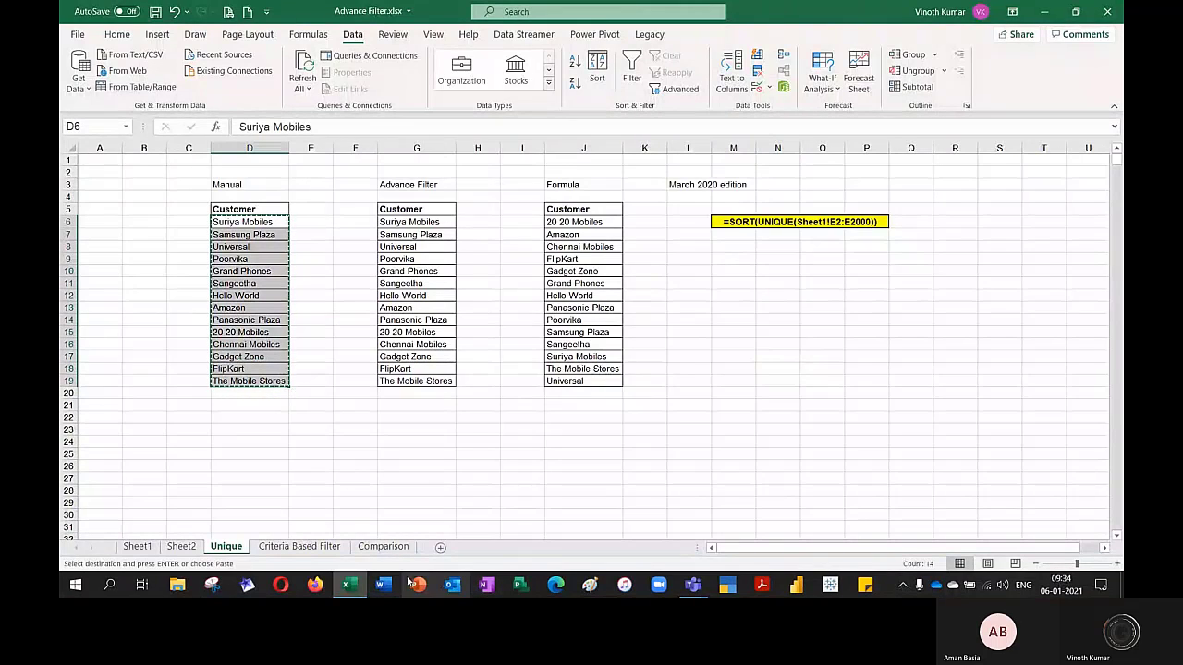
{"action": "left_click", "coordinate": [382, 546]}
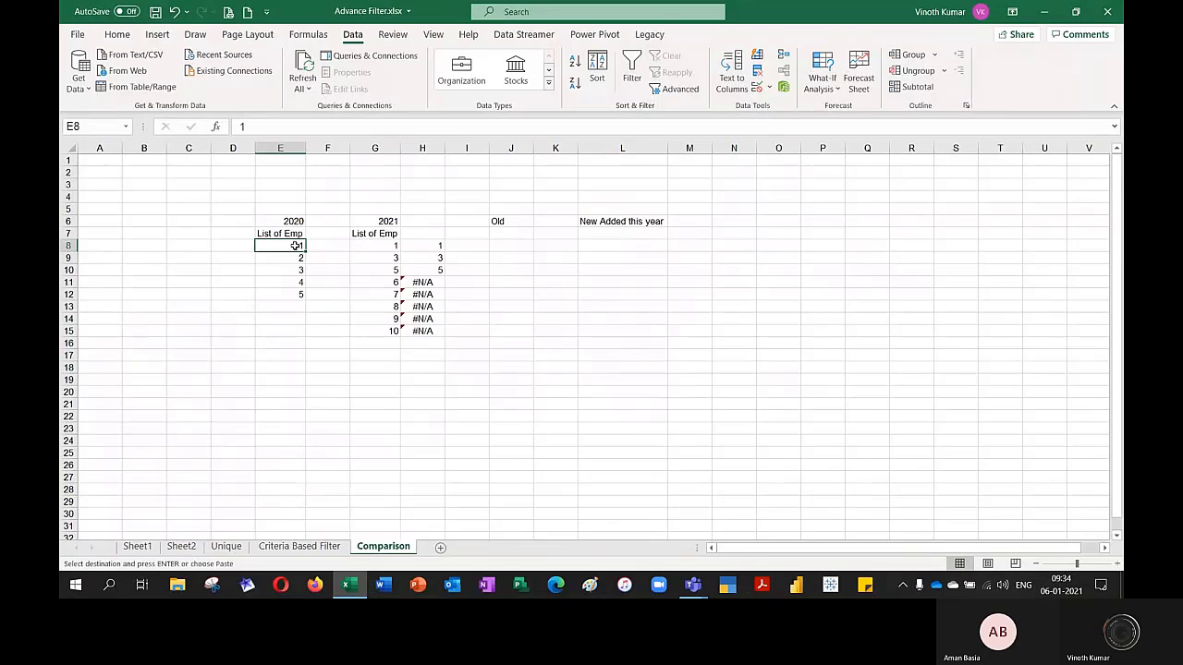
{"action": "key", "text": "ctrl+v"}
{"action": "left_click", "coordinate": [422, 417]}
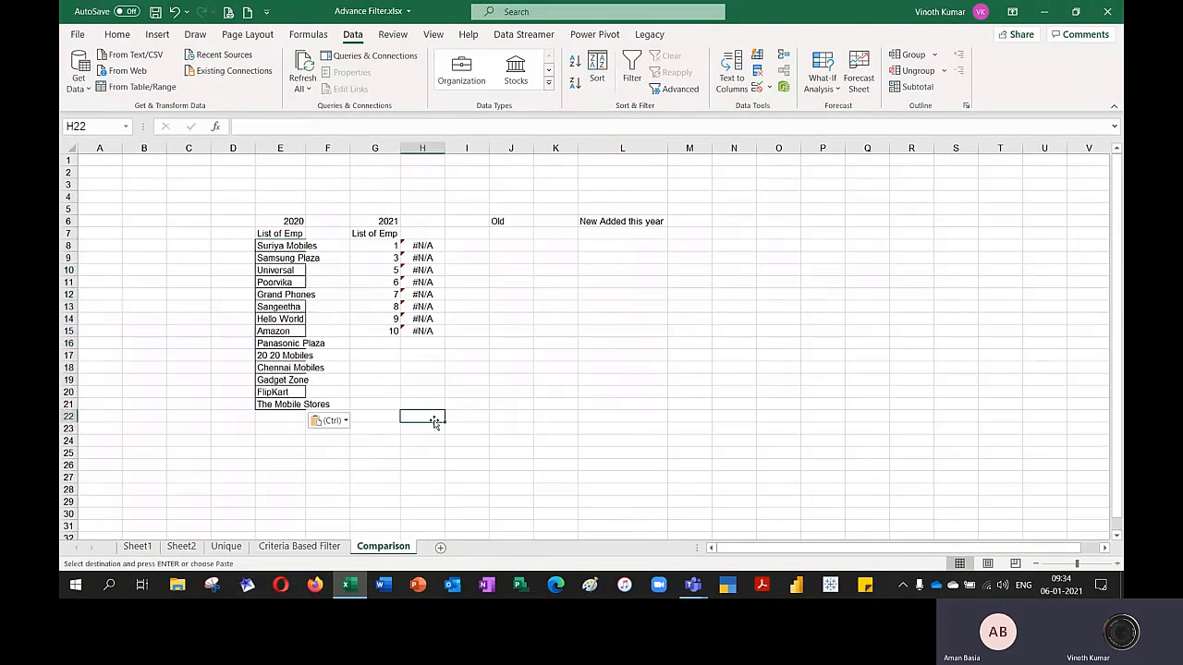
{"action": "key", "text": "Escape"}
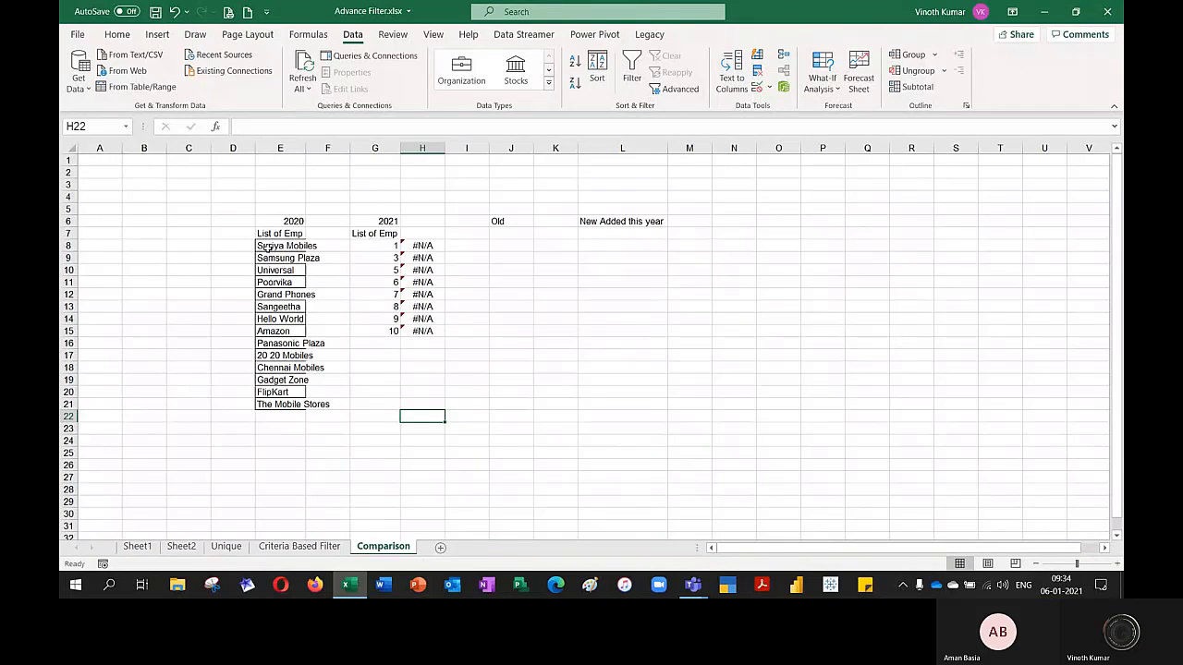
Number the pasted customers in column D from D8 with a linear column series from 1, step value 1 and stop value 14
{"action": "left_click", "coordinate": [233, 244]}
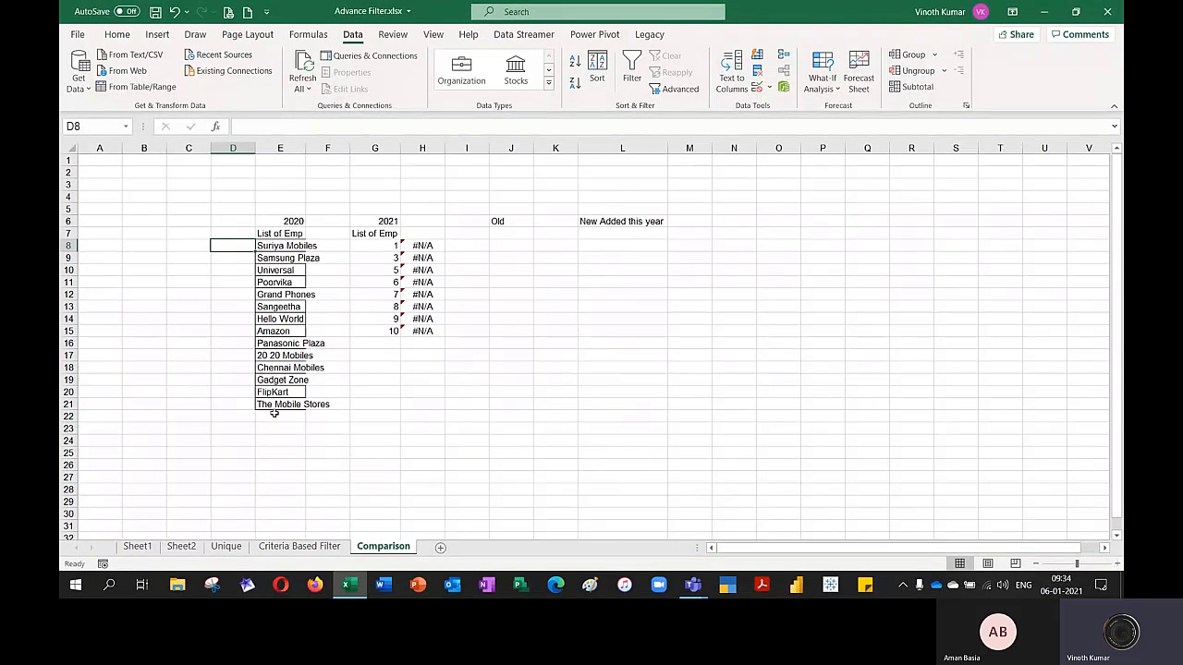
{"action": "type", "text": "1"}
{"action": "key", "text": "ctrl+Return"}
{"action": "key", "text": "alt+e"}
{"action": "key", "text": "i"}
{"action": "key", "text": "s"}
{"action": "key", "text": "Tab"}
{"action": "type", "text": "14"}
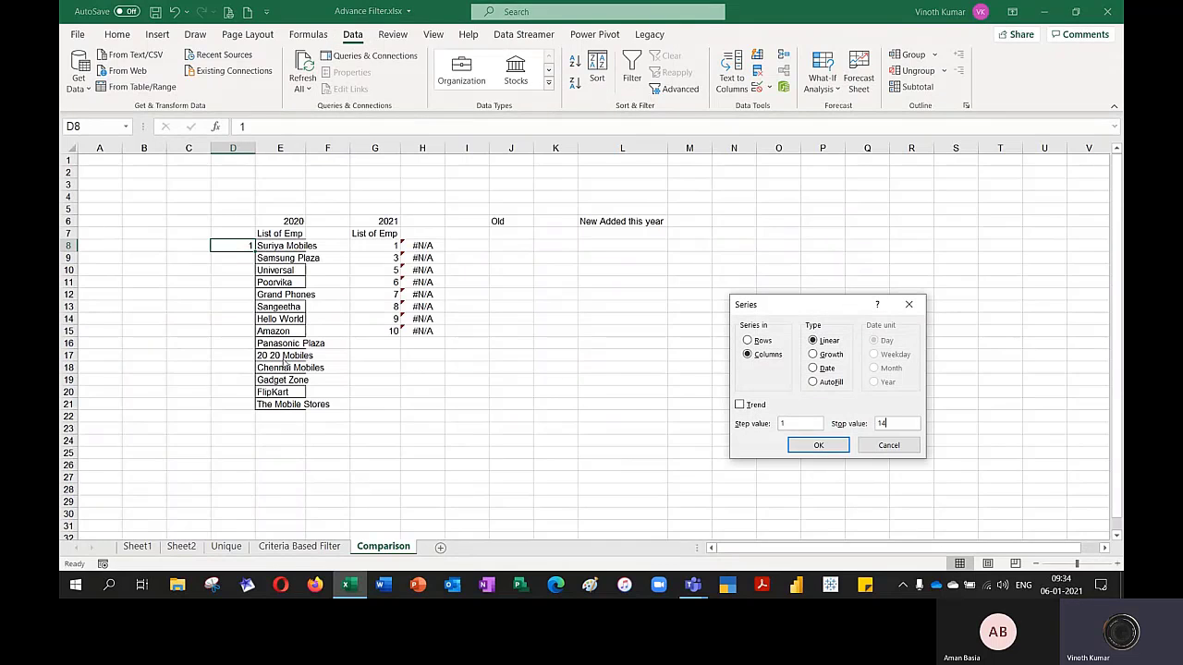
{"action": "key", "text": "Return"}
{"action": "key", "text": "ctrl+Down"}
{"action": "key", "text": "Right"}
{"action": "key", "text": "Up"}
{"action": "key", "text": "Up"}
{"action": "key", "text": "Up"}
{"action": "key", "text": "Up"}
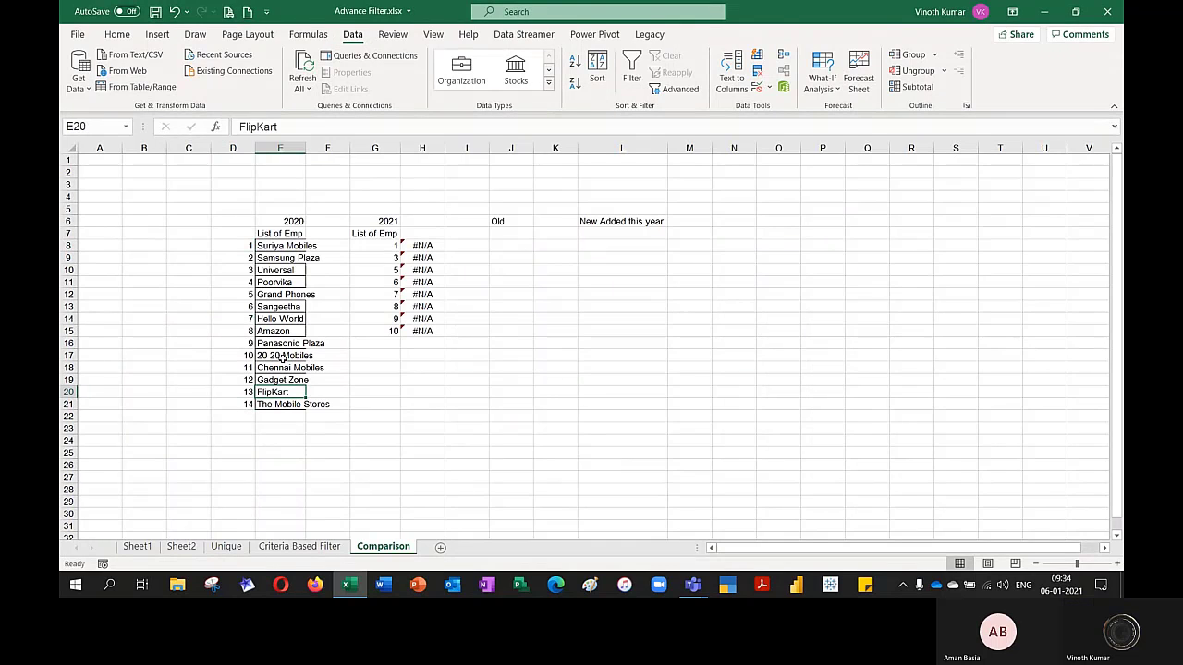
Clear the last four customer names, E18:E21, from the 2020 list
{"action": "key", "text": "Down"}
{"action": "key", "text": "ctrl+shift+Down"}
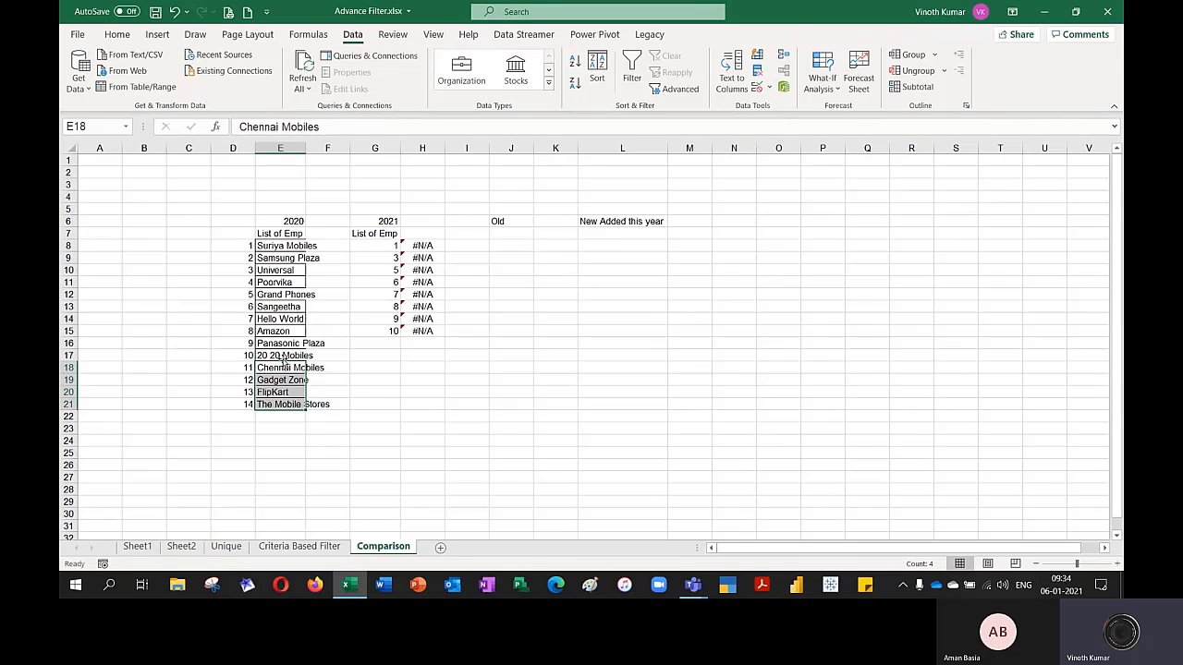
{"action": "key", "text": "Delete"}
{"action": "key", "text": "Up"}
{"action": "key", "text": "Up"}
{"action": "key", "text": "Up"}
{"action": "key", "text": "Up"}
{"action": "key", "text": "Up"}
{"action": "key", "text": "Up"}
{"action": "key", "text": "Up"}
{"action": "key", "text": "Up"}
{"action": "key", "text": "Up"}
{"action": "key", "text": "Up"}
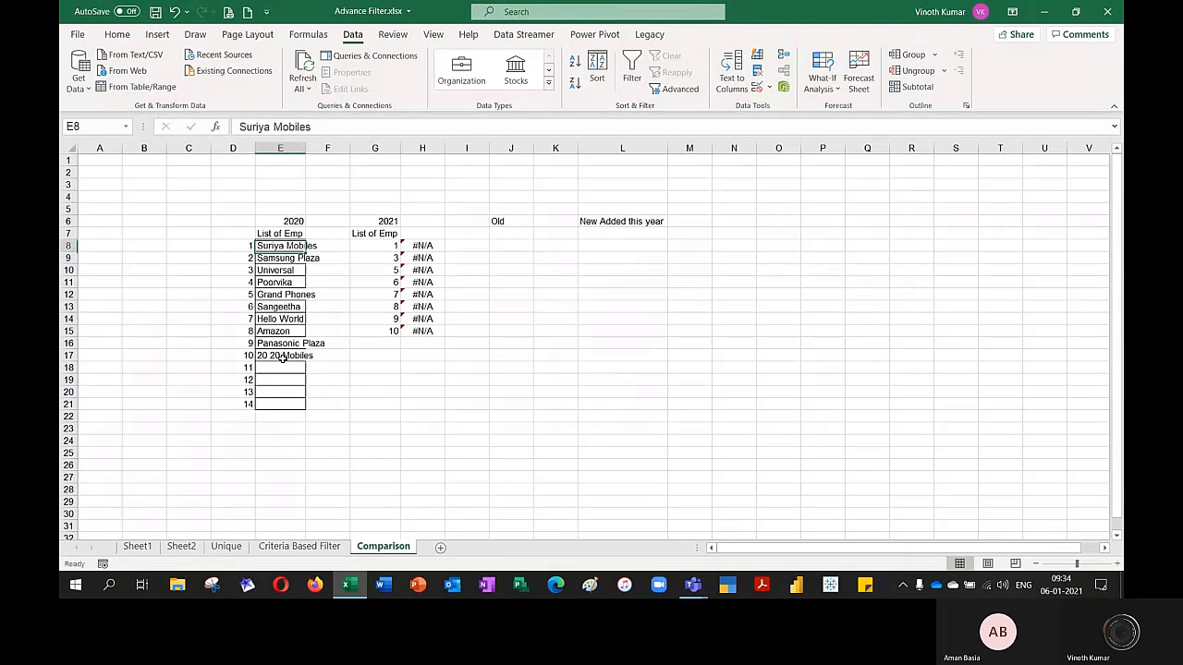
AutoFit column E to the customer names in E8:E17
{"action": "key", "text": "ctrl+shift+Down"}
{"action": "key", "text": "alt+a"}
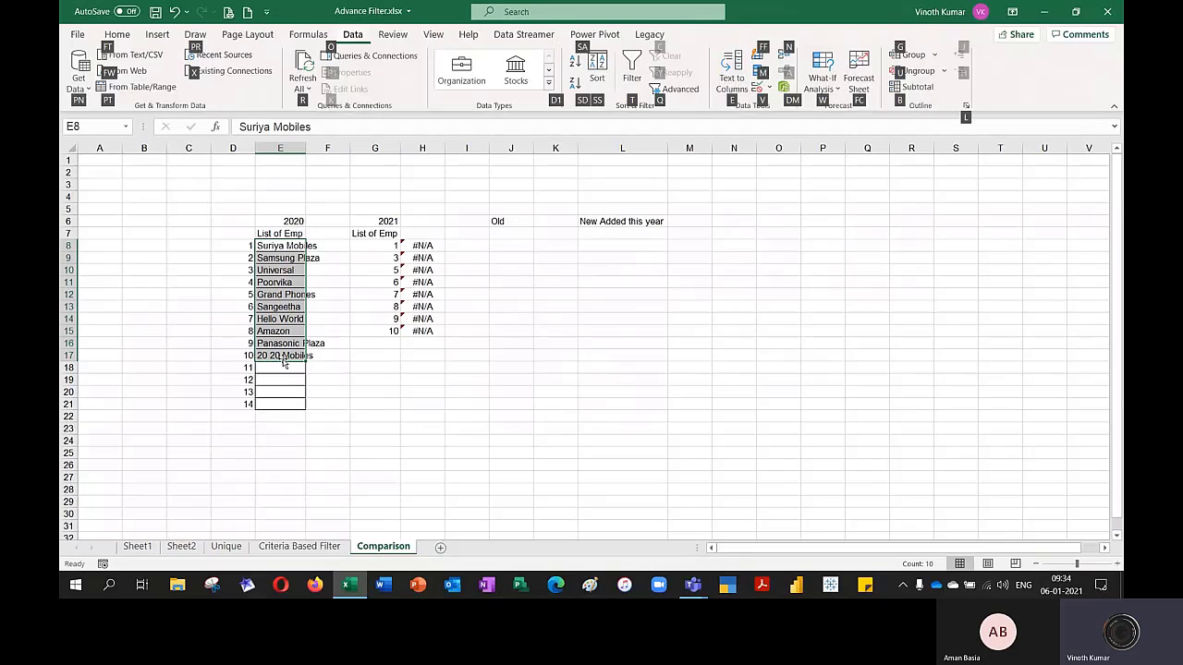
{"action": "key", "text": "Escape"}
{"action": "key", "text": "alt+o"}
{"action": "key", "text": "c"}
{"action": "key", "text": "a"}
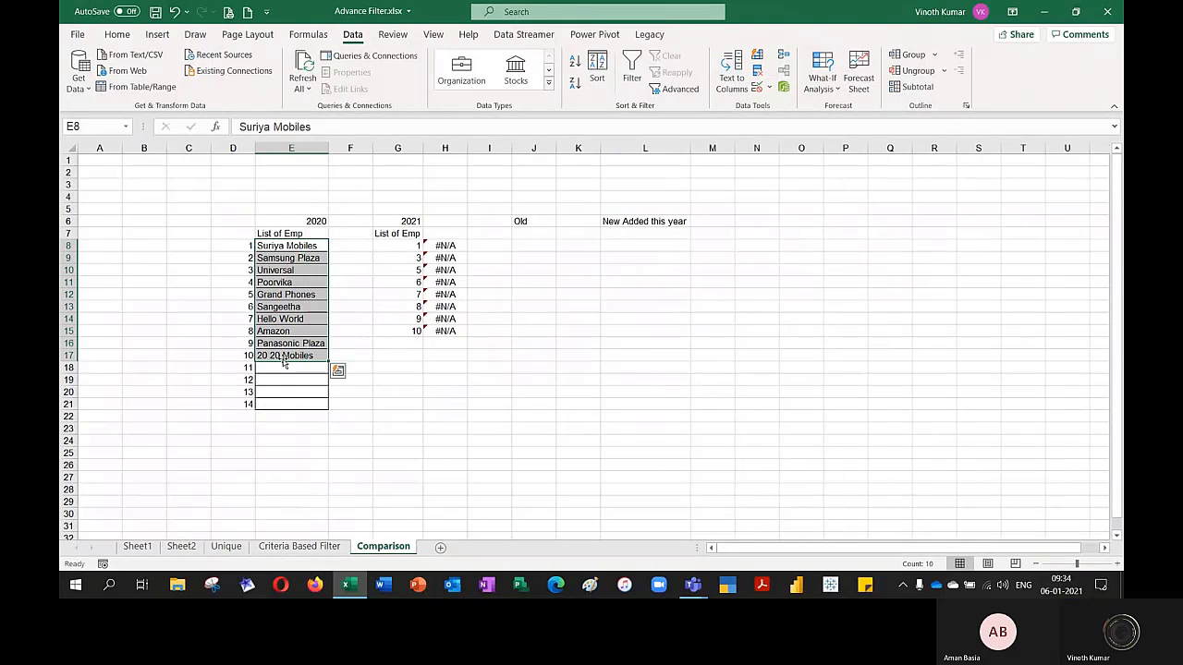
Delete the four leftover numbered rows below 20 20 Mobiles and return to E8
{"action": "key", "text": "Down"}
{"action": "key", "text": "Down"}
{"action": "key", "text": "Down"}
{"action": "key", "text": "Down"}
{"action": "key", "text": "Down"}
{"action": "key", "text": "Down"}
{"action": "key", "text": "Down"}
{"action": "key", "text": "Down"}
{"action": "key", "text": "Down"}
{"action": "key", "text": "Down"}
{"action": "key", "text": "shift+space"}
{"action": "key", "text": "ctrl+minus"}
{"action": "key", "text": "ctrl+minus"}
{"action": "key", "text": "ctrl+minus"}
{"action": "key", "text": "ctrl+minus"}
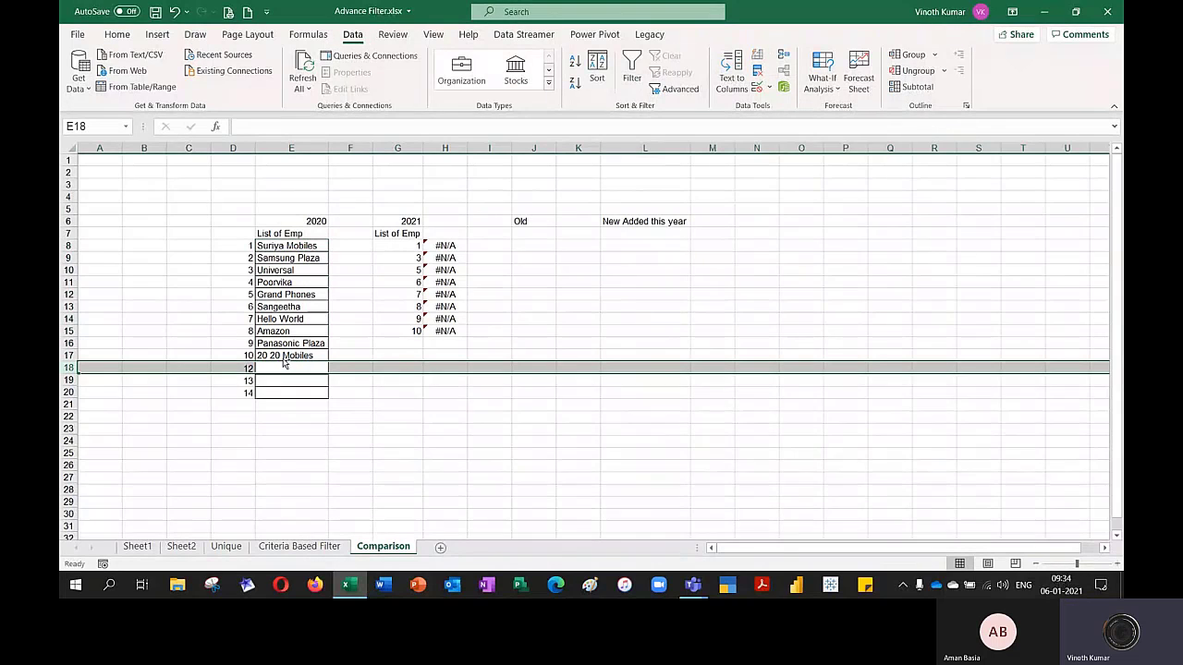
{"action": "key", "text": "Up"}
{"action": "key", "text": "Up"}
{"action": "key", "text": "Up"}
{"action": "key", "text": "Up"}
{"action": "key", "text": "Up"}
{"action": "key", "text": "Up"}
{"action": "key", "text": "Up"}
{"action": "key", "text": "Up"}
{"action": "key", "text": "Up"}
{"action": "key", "text": "Up"}
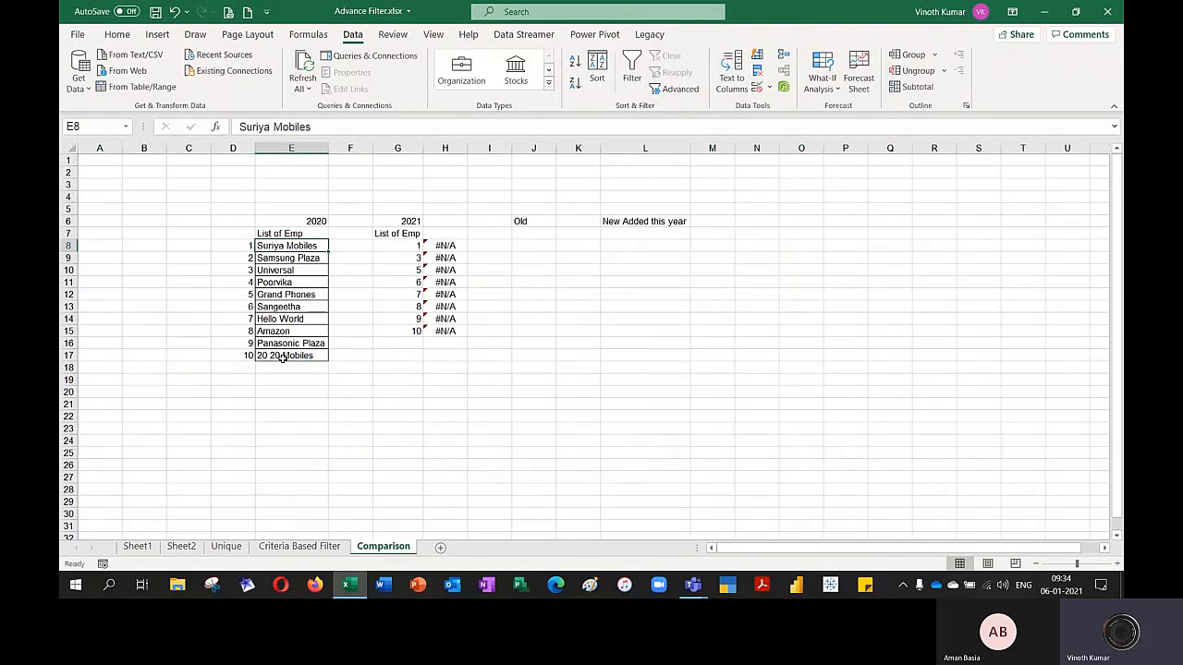
Copy Suriya Mobiles from E8 into G8 as the first entry of the 2021 list
{"action": "key", "text": "ctrl+c"}
{"action": "key", "text": "Right"}
{"action": "key", "text": "Right"}
{"action": "key", "text": "Right"}
{"action": "key", "text": "ctrl+v"}
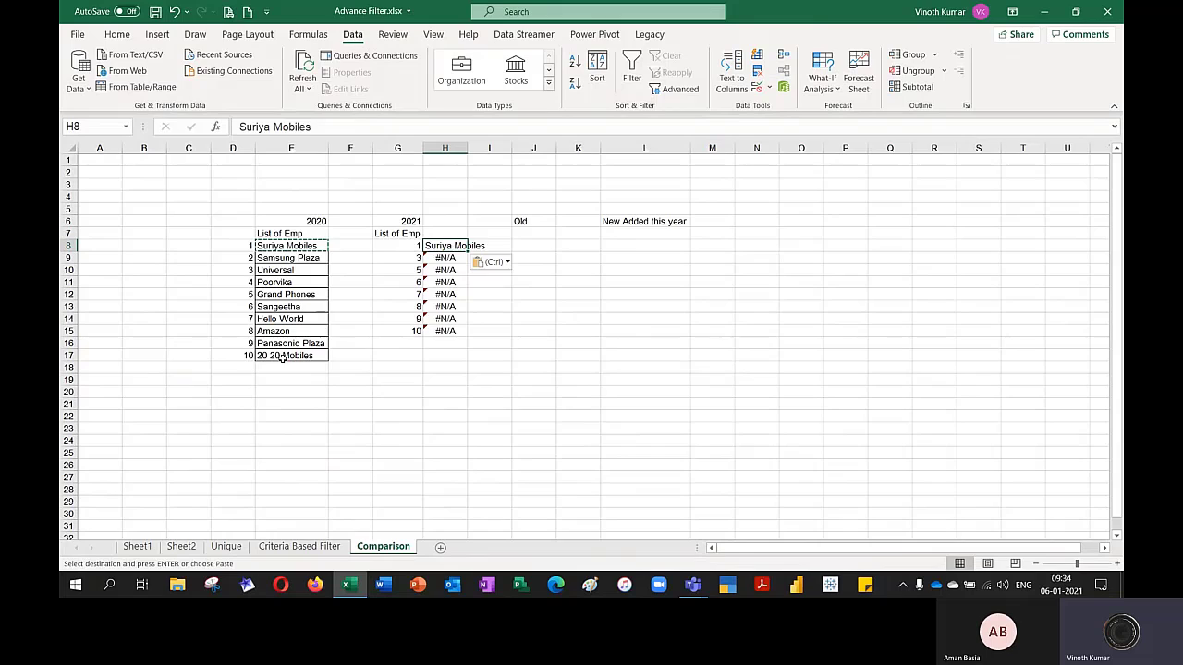
{"action": "key", "text": "ctrl+z"}
{"action": "key", "text": "Left"}
{"action": "key", "text": "ctrl+v"}
{"action": "key", "text": "Down"}
{"action": "key", "text": "Left"}
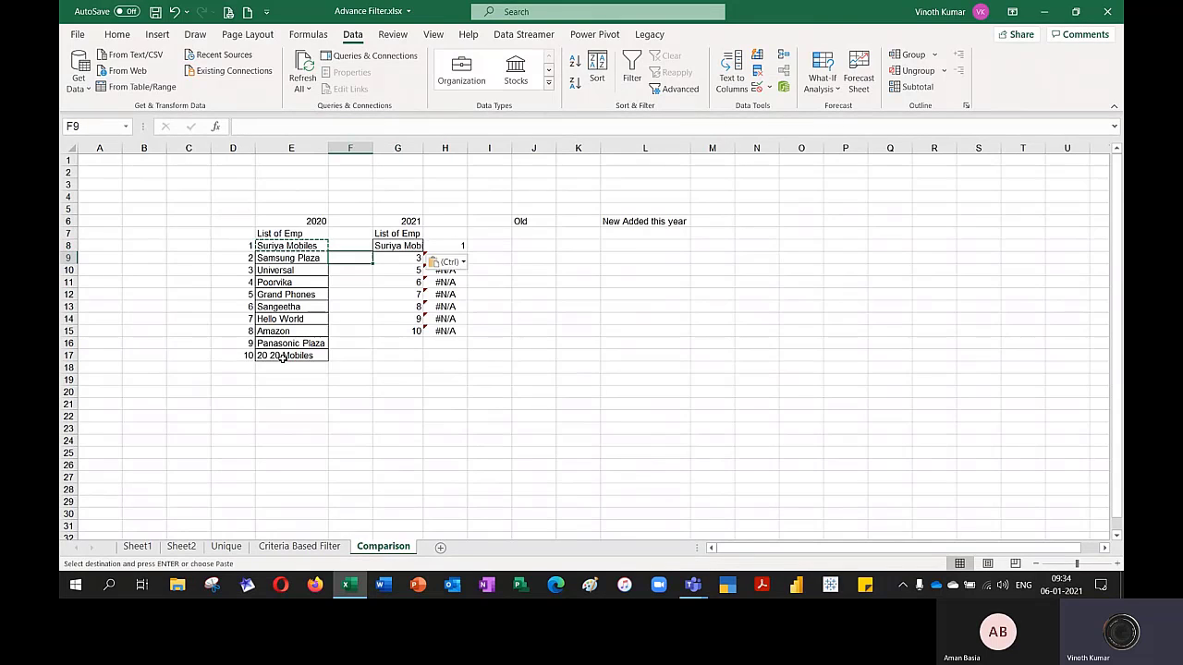
{"action": "key", "text": "Down"}
{"action": "key", "text": "Left"}
{"action": "key", "text": "ctrl+v"}
{"action": "key", "text": "Right"}
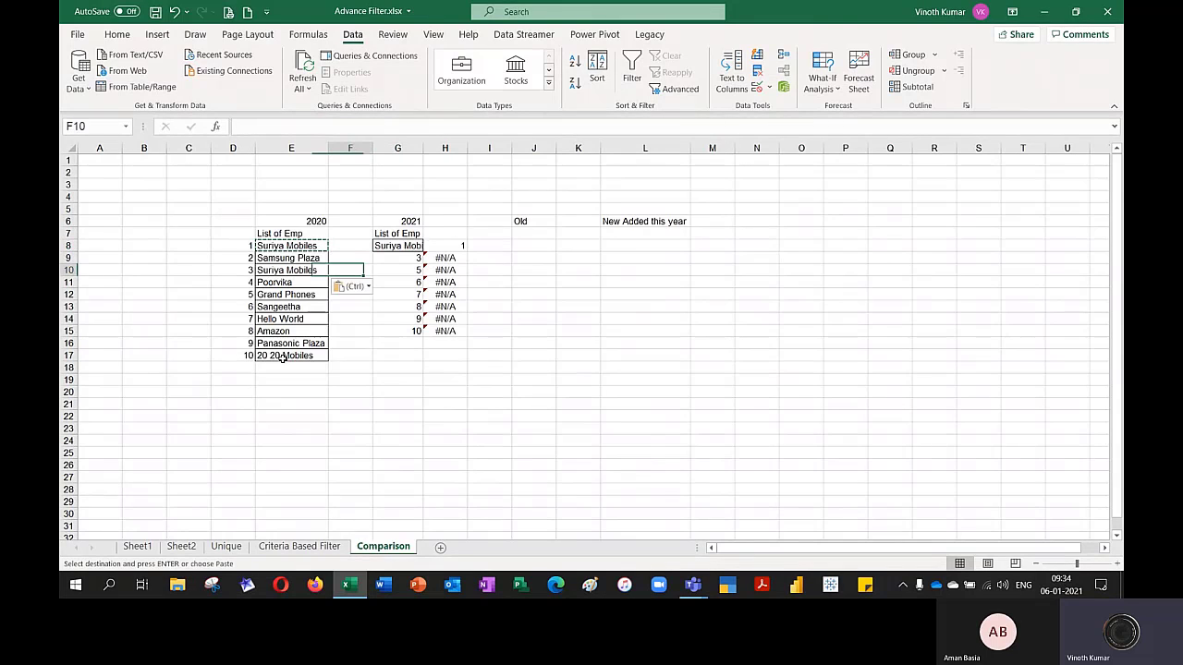
{"action": "key", "text": "ctrl+z"}
Copy Universal from E10 into G9 as the second entry of the 2021 list
{"action": "key", "text": "Left"}
{"action": "key", "text": "Left"}
{"action": "key", "text": "Right"}
{"action": "key", "text": "Right"}
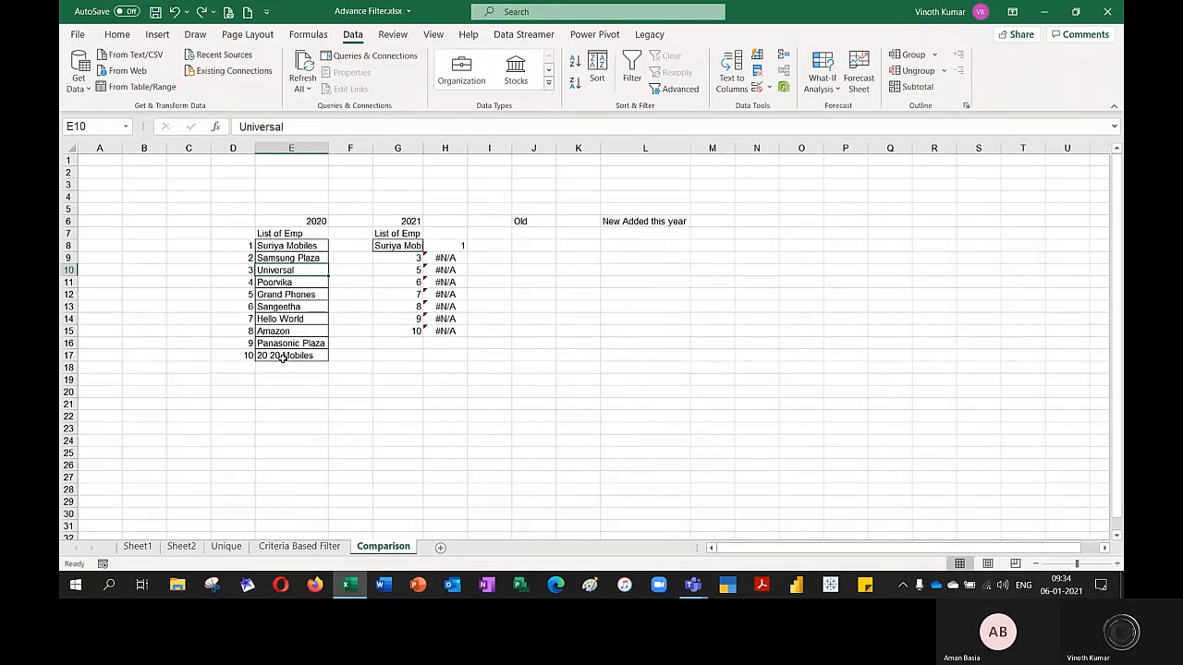
{"action": "key", "text": "ctrl+c"}
Copy Grand Phones from E12 into G10 as the third entry of the 2021 list
{"action": "key", "text": "Right"}
{"action": "key", "text": "Right"}
{"action": "key", "text": "Up"}
{"action": "key", "text": "ctrl+v"}
{"action": "key", "text": "Down"}
{"action": "key", "text": "Down"}
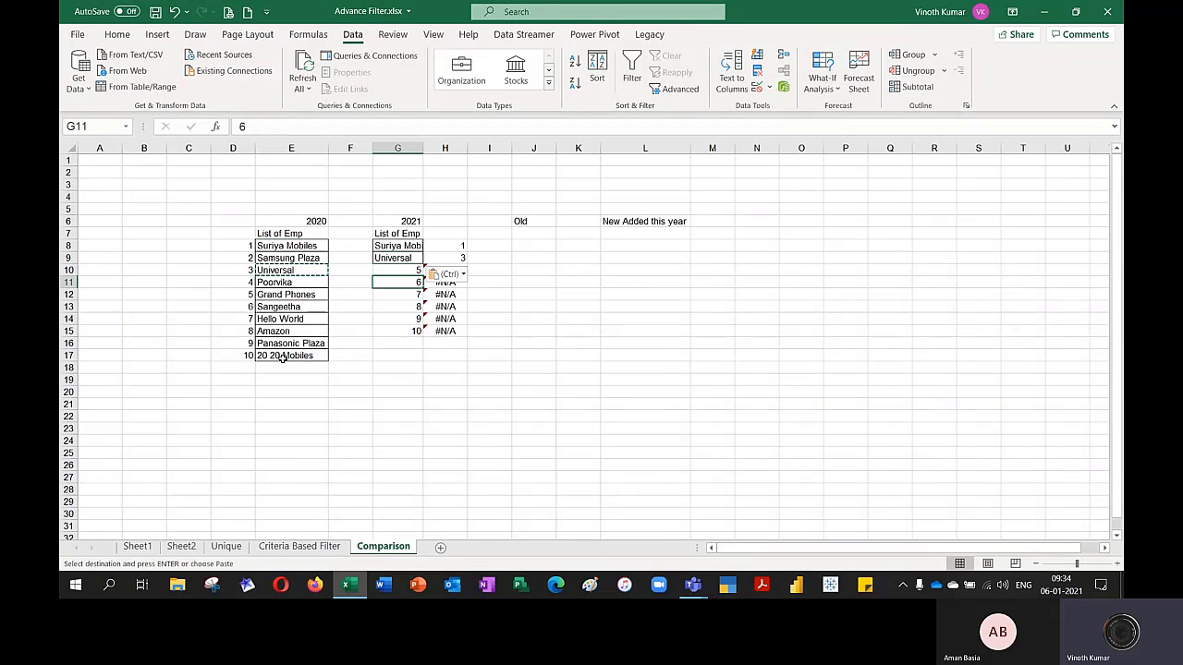
{"action": "key", "text": "Left"}
{"action": "key", "text": "Left"}
{"action": "key", "text": "Down"}
{"action": "key", "text": "ctrl+c"}
{"action": "key", "text": "Up"}
{"action": "key", "text": "Right"}
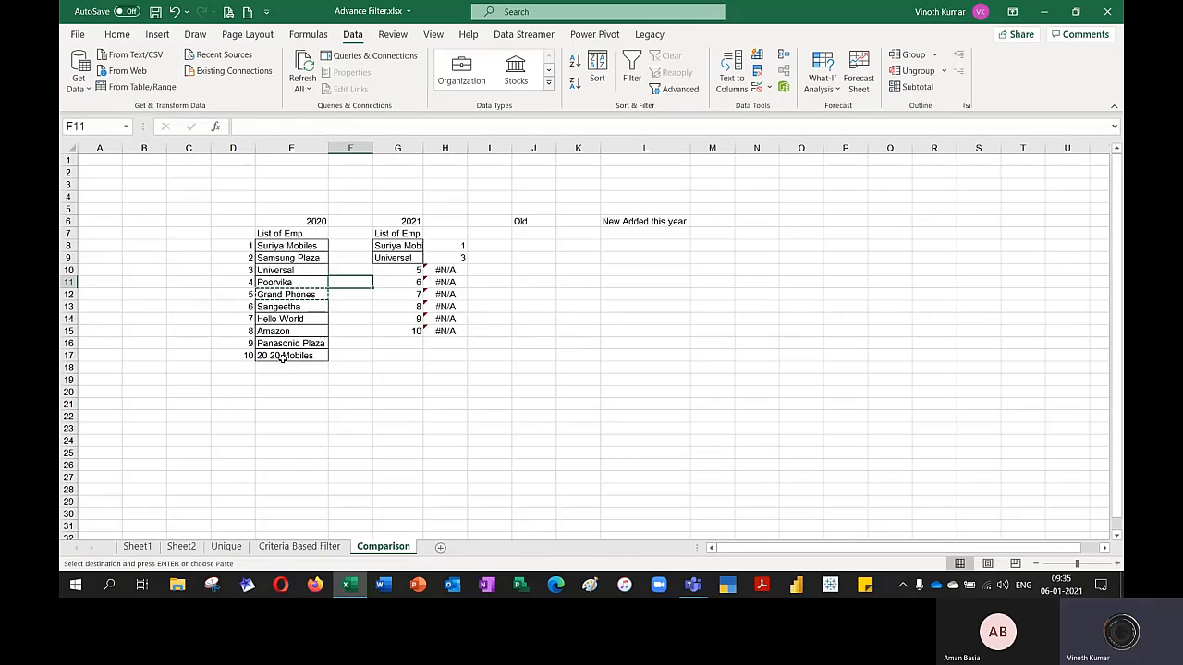
{"action": "key", "text": "Right"}
{"action": "key", "text": "Up"}
{"action": "key", "text": "Return"}
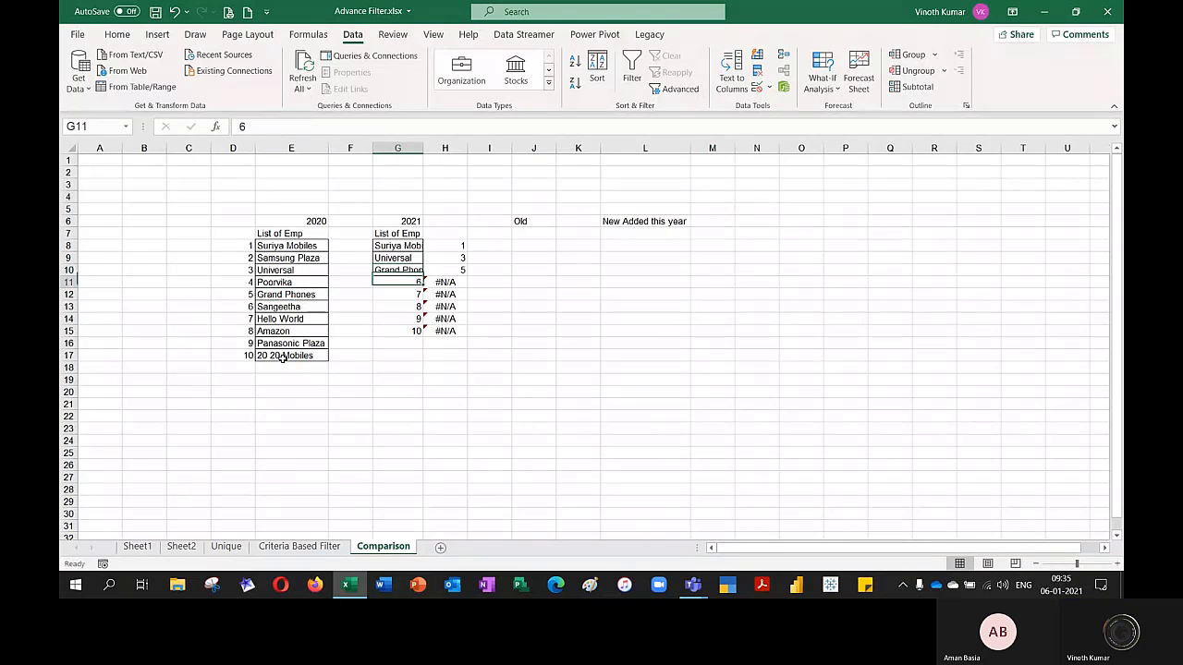
Copy the names Sangeetha through 20 20 Mobiles in E13:E17 over the remaining 2021 numbers from G11
{"action": "key", "text": "Left"}
{"action": "key", "text": "Down"}
{"action": "key", "text": "Left"}
{"action": "key", "text": "Down"}
{"action": "key", "text": "Down"}
{"action": "key", "text": "ctrl+shift+Down"}
{"action": "key", "text": "ctrl+c"}
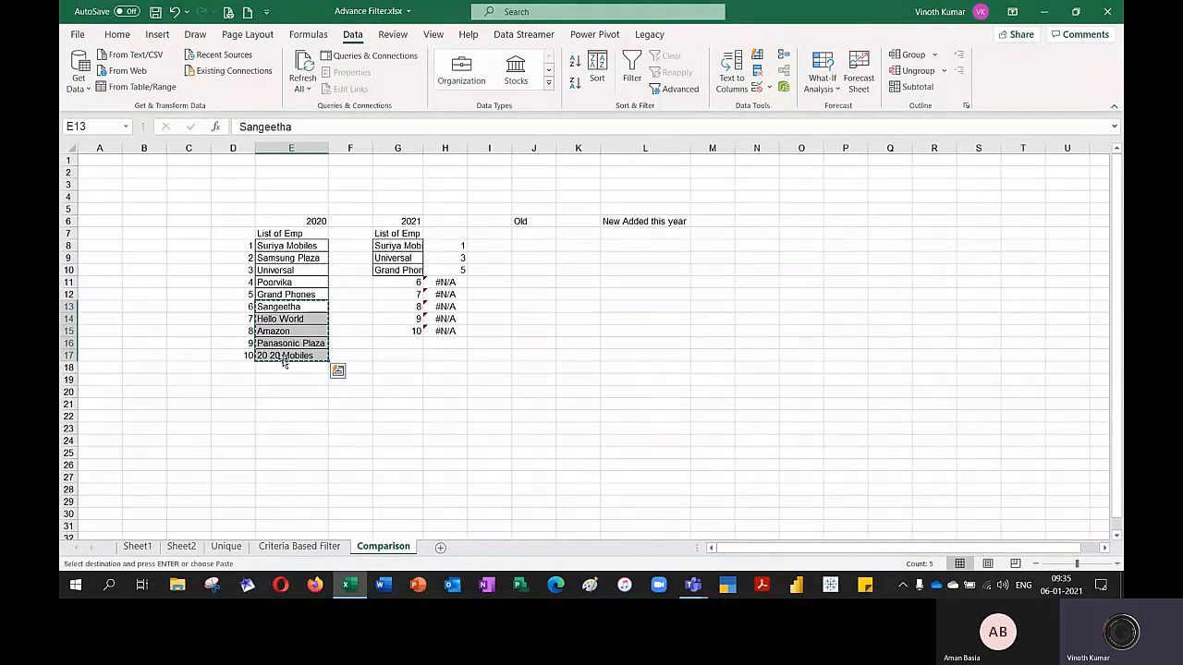
{"action": "key", "text": "Right"}
{"action": "key", "text": "Up"}
{"action": "key", "text": "Right"}
{"action": "key", "text": "Up"}
{"action": "key", "text": "Up"}
{"action": "key", "text": "Down"}
{"action": "key", "text": "ctrl+v"}
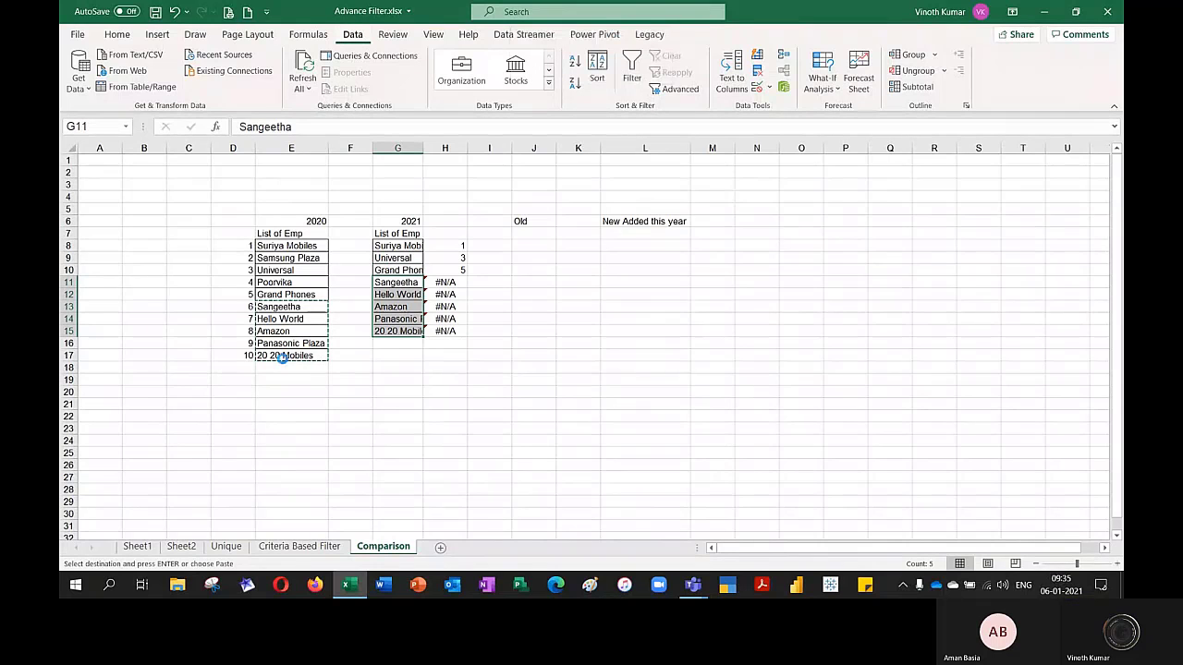
AutoFit column G to the pasted 2021 names and return to Sangeetha in the 2020 list
{"action": "key", "text": "alt+h"}
{"action": "key", "text": "o"}
{"action": "key", "text": "i"}
{"action": "key", "text": "Left"}
{"action": "key", "text": "Left"}
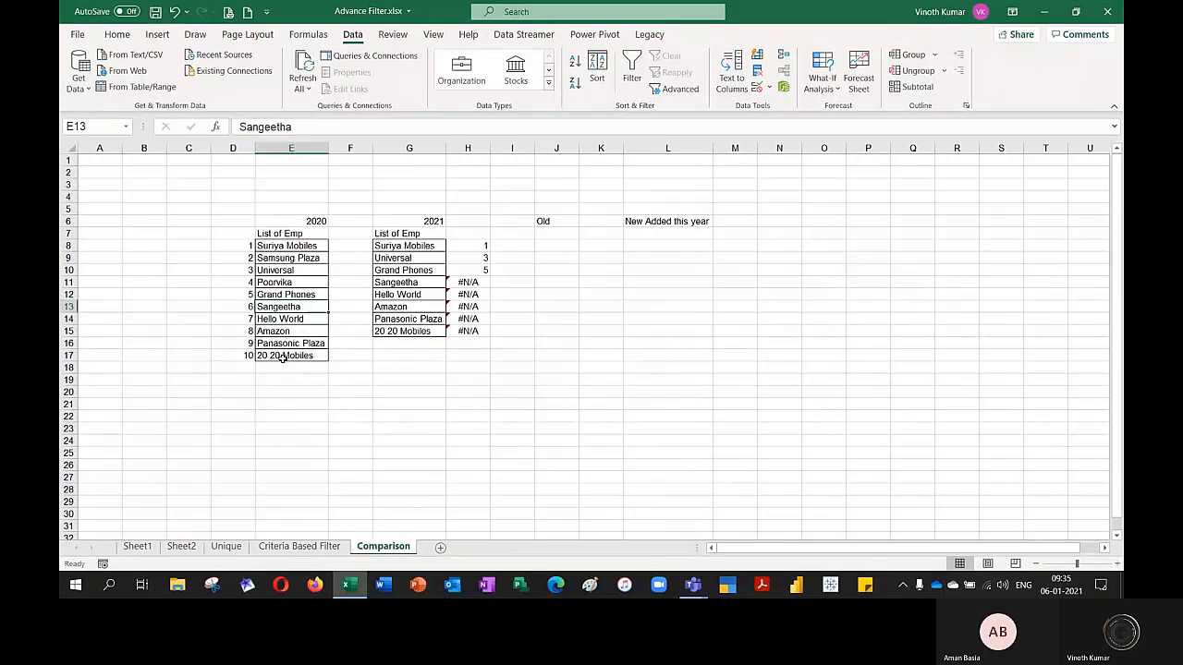
Delete the numbers and names in D13:E17 from the 2020 list, shifting cells up
{"action": "key", "text": "ctrl+shift+Down"}
{"action": "key", "text": "ctrl+shift+Left"}
{"action": "key", "text": "ctrl+minus"}
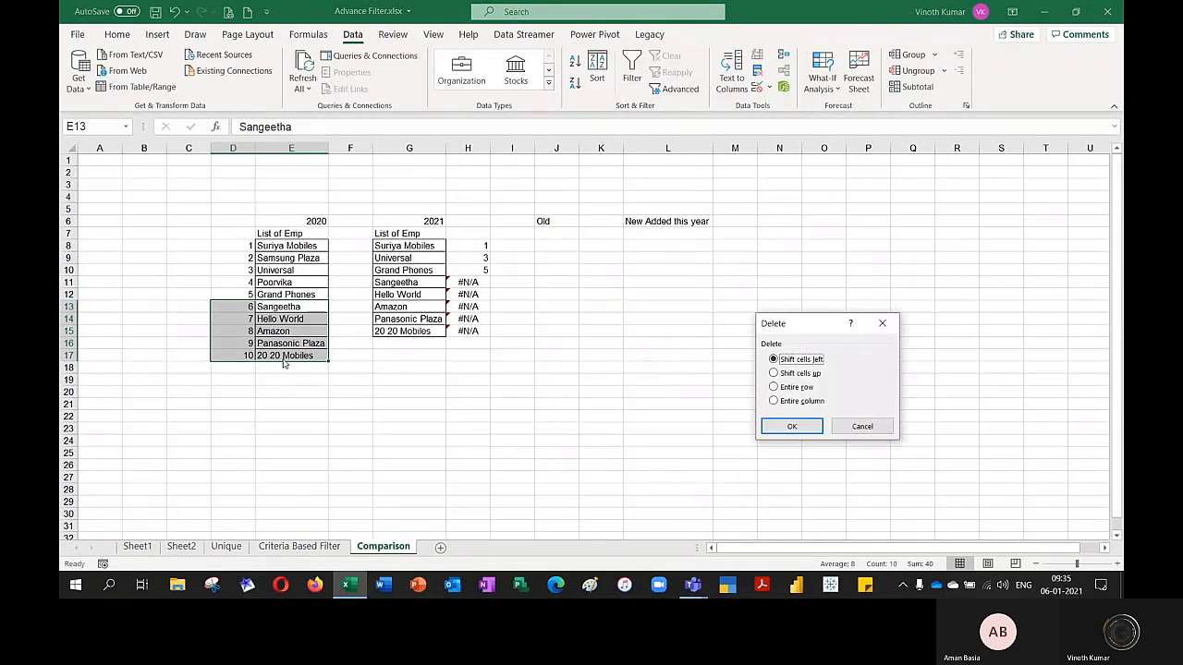
{"action": "key", "text": "Return"}
{"action": "key", "text": "ctrl+z"}
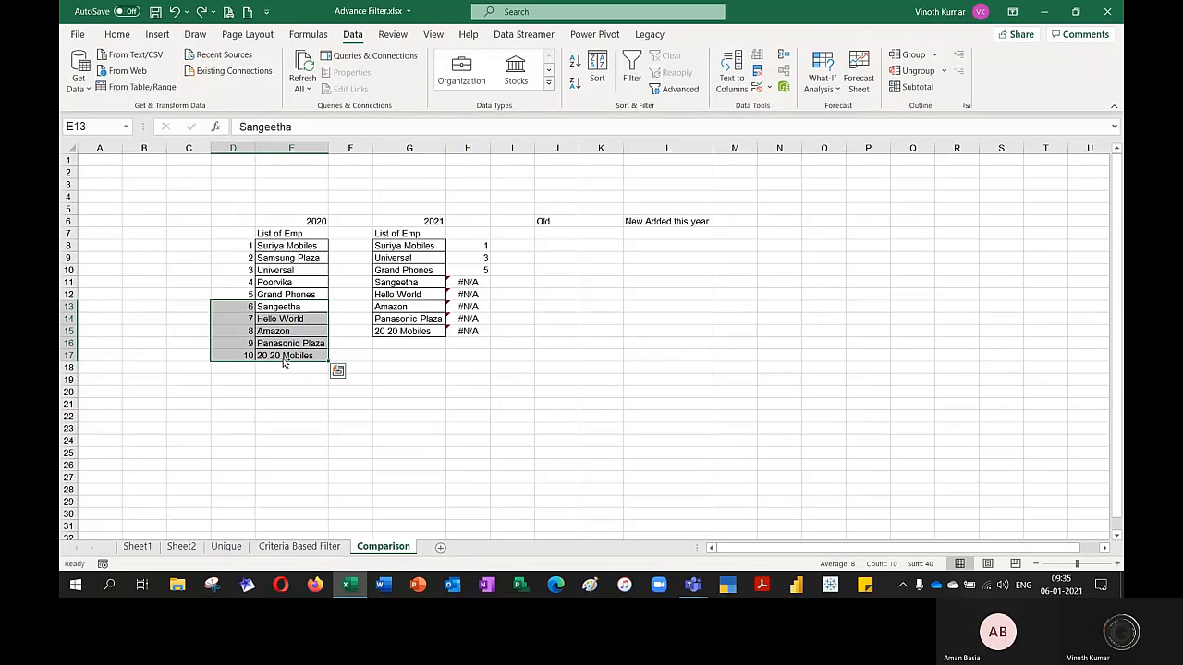
{"action": "key", "text": "ctrl+minus"}
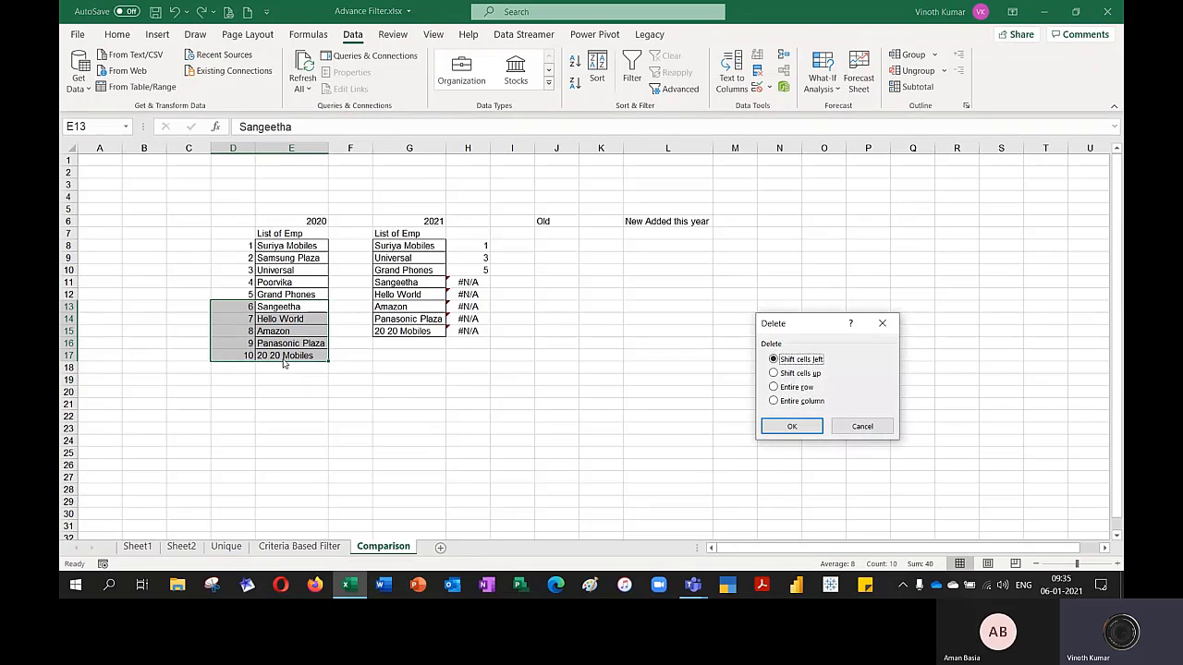
{"action": "key", "text": "Down"}
{"action": "key", "text": "Return"}
Change the 2020 list header in E7 to List of Customer
{"action": "key", "text": "Up"}
{"action": "key", "text": "Up"}
{"action": "key", "text": "Up"}
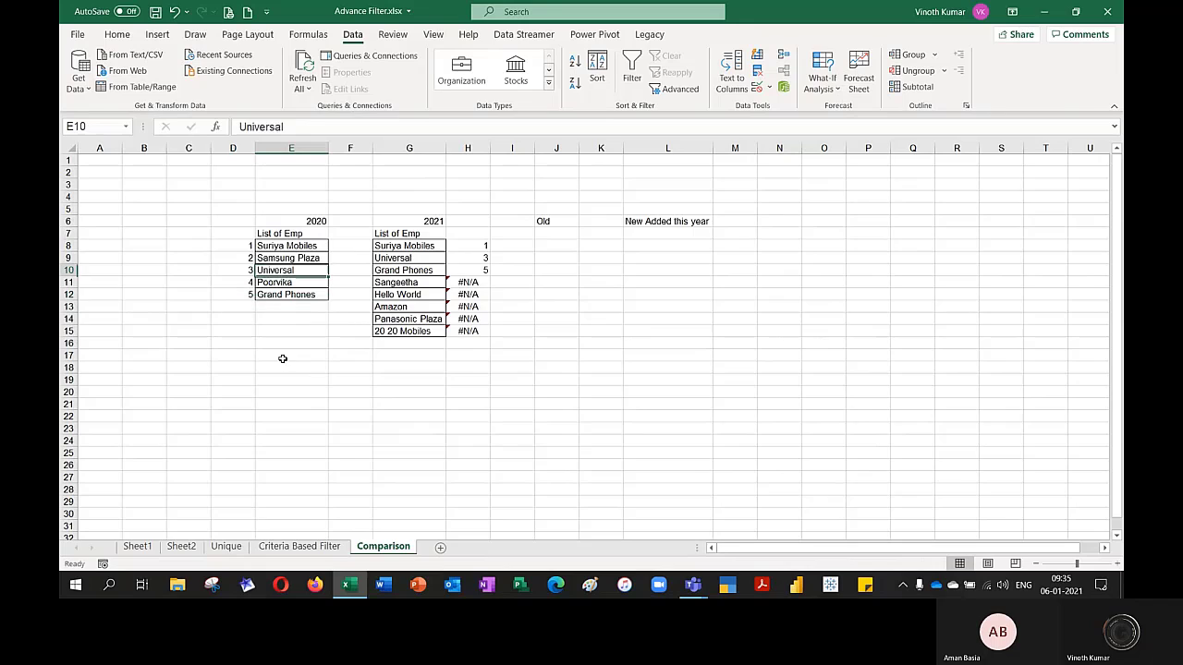
{"action": "key", "text": "Up"}
{"action": "key", "text": "Up"}
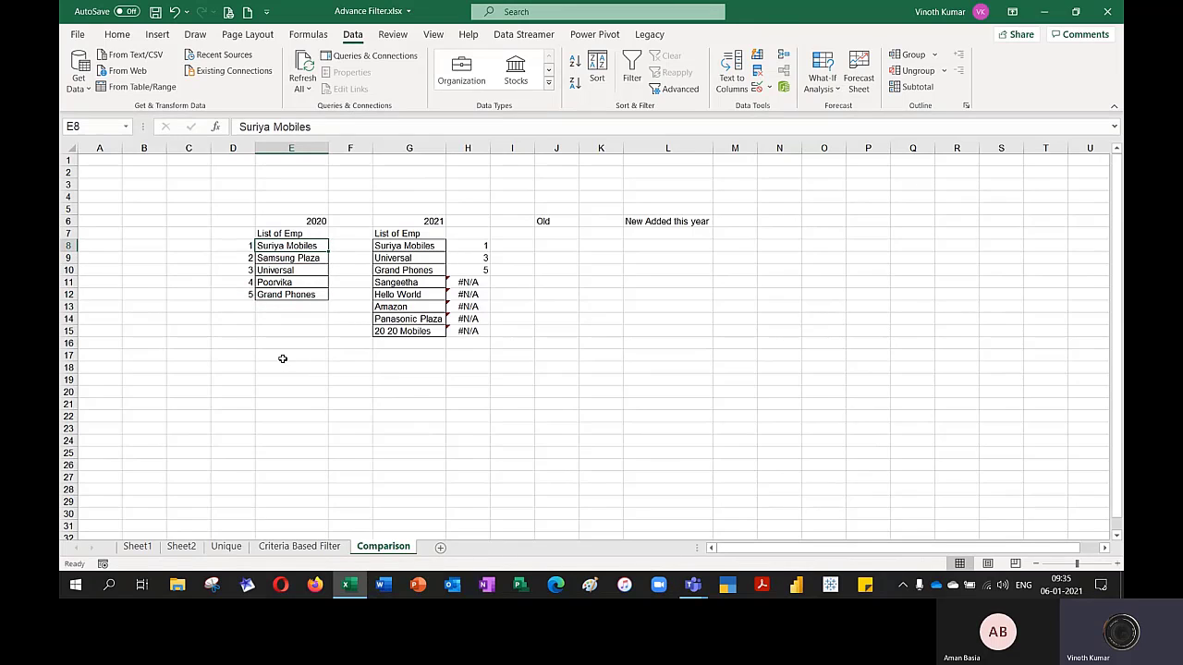
{"action": "key", "text": "Up"}
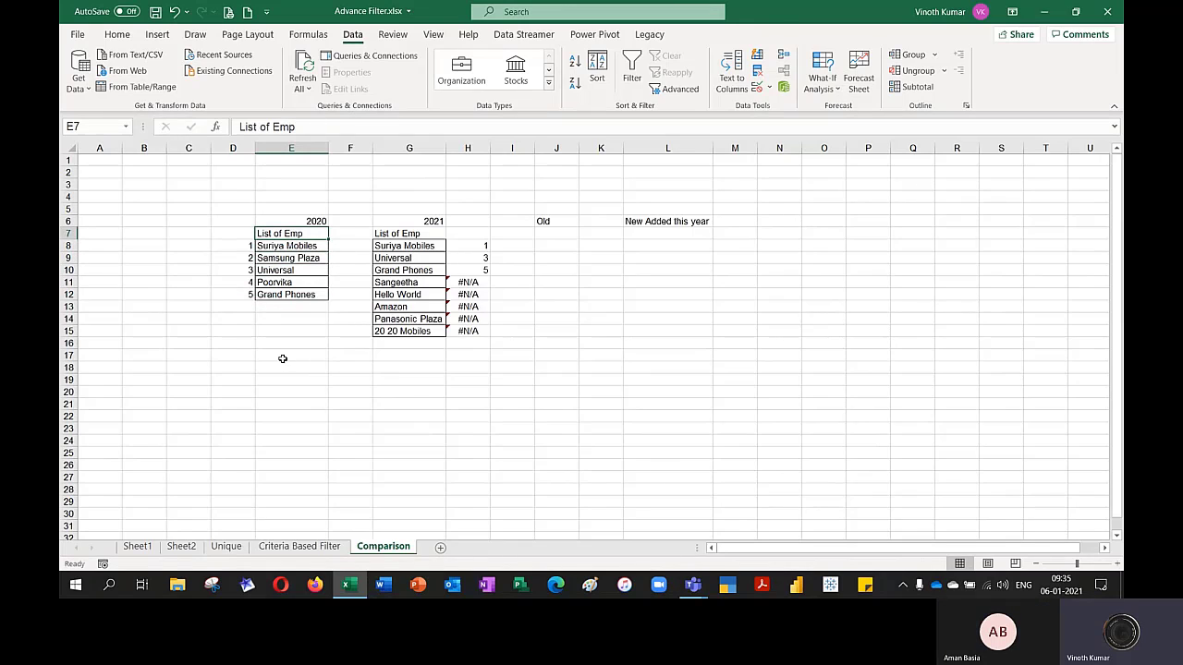
{"action": "key", "text": "F2"}
{"action": "key", "text": "BackSpace"}
{"action": "key", "text": "BackSpace"}
{"action": "key", "text": "BackSpace"}
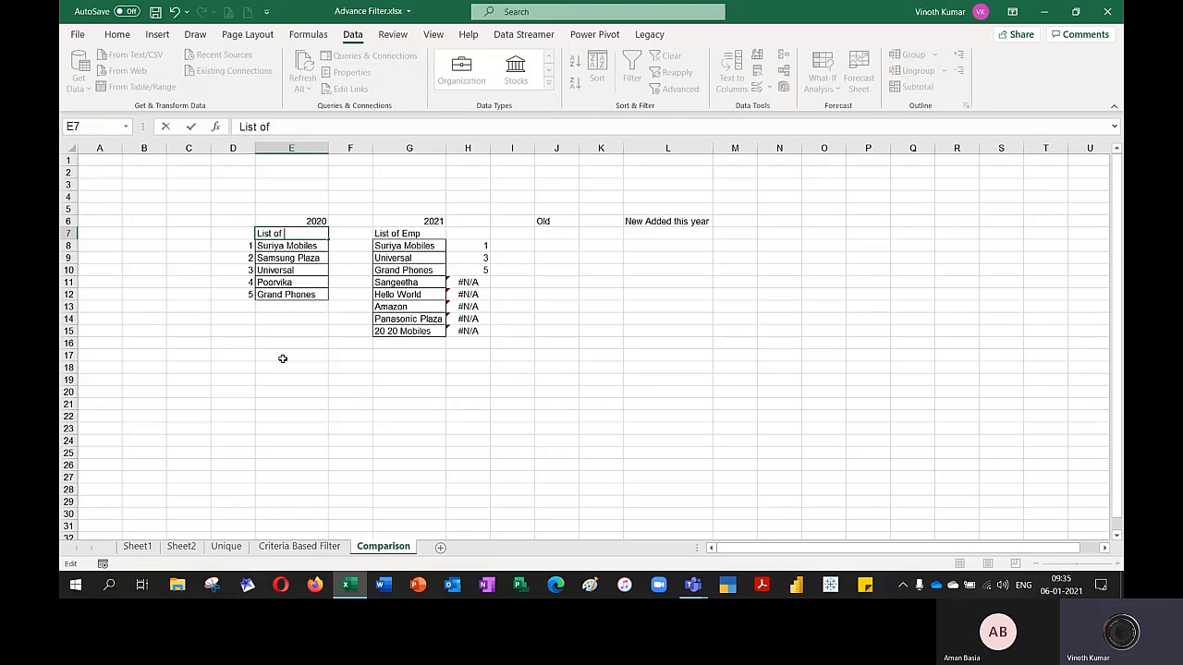
{"action": "type", "text": "Cus"}
{"action": "key", "text": "Return"}
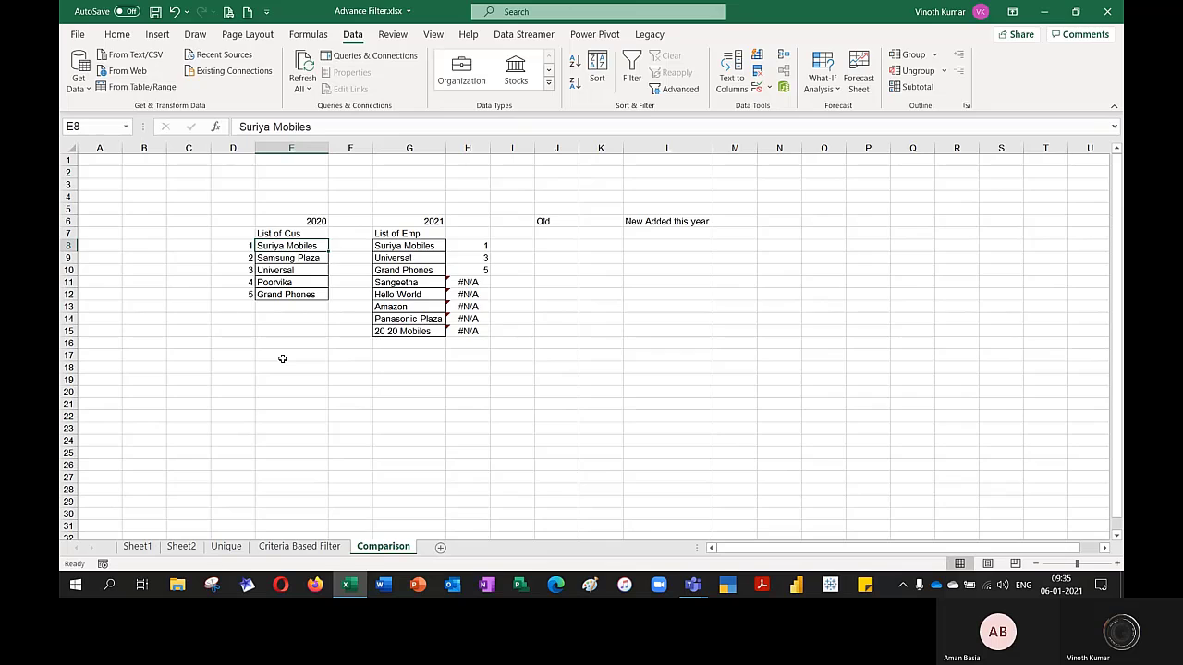
{"action": "key", "text": "Up"}
{"action": "key", "text": "F2"}
{"action": "type", "text": "tomer"}
{"action": "key", "text": "ctrl+Return"}
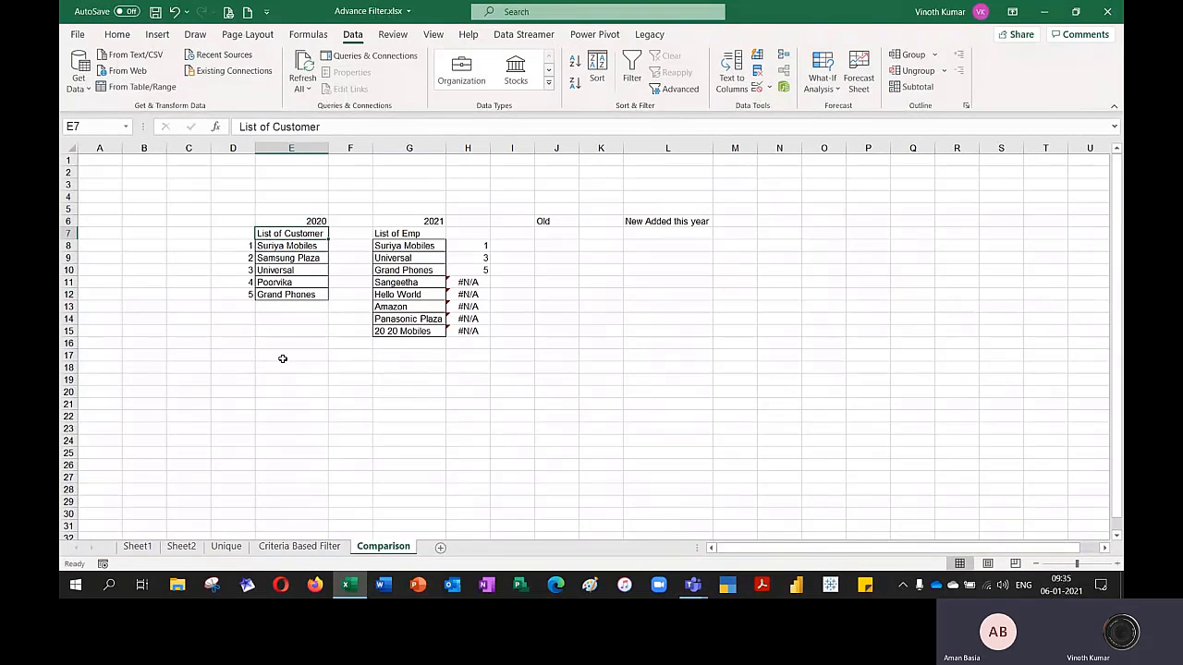
Copy the List of Customer header from E7 to the 2021 list header in G7
{"action": "key", "text": "ctrl+c"}
{"action": "key", "text": "Right"}
{"action": "key", "text": "Right"}
{"action": "key", "text": "ctrl+v"}
{"action": "key", "text": "Escape"}
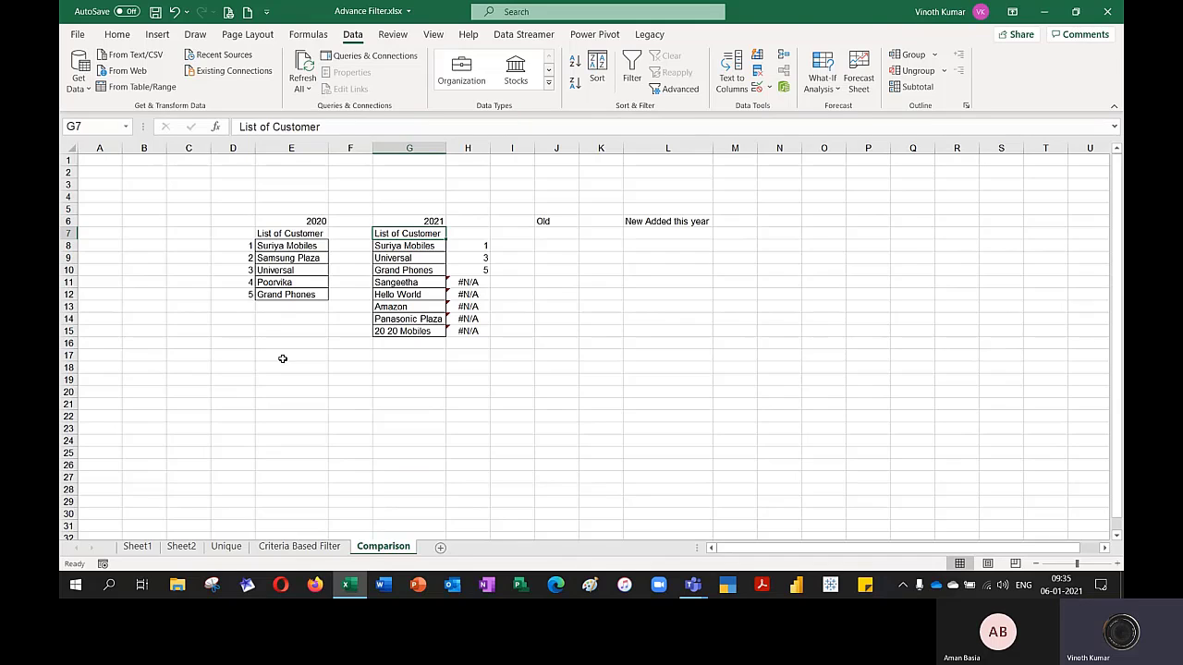
Check the MATCH results in column H for the 2021 customers against the 2020 list
{"action": "key", "text": "Right"}
{"action": "key", "text": "Down"}
{"action": "key", "text": "Down"}
{"action": "key", "text": "Down"}
{"action": "key", "text": "Down"}
{"action": "key", "text": "Down"}
{"action": "key", "text": "Down"}
{"action": "key", "text": "Down"}
{"action": "key", "text": "Down"}
{"action": "key", "text": "Down"}
{"action": "key", "text": "Down"}
{"action": "key", "text": "Down"}
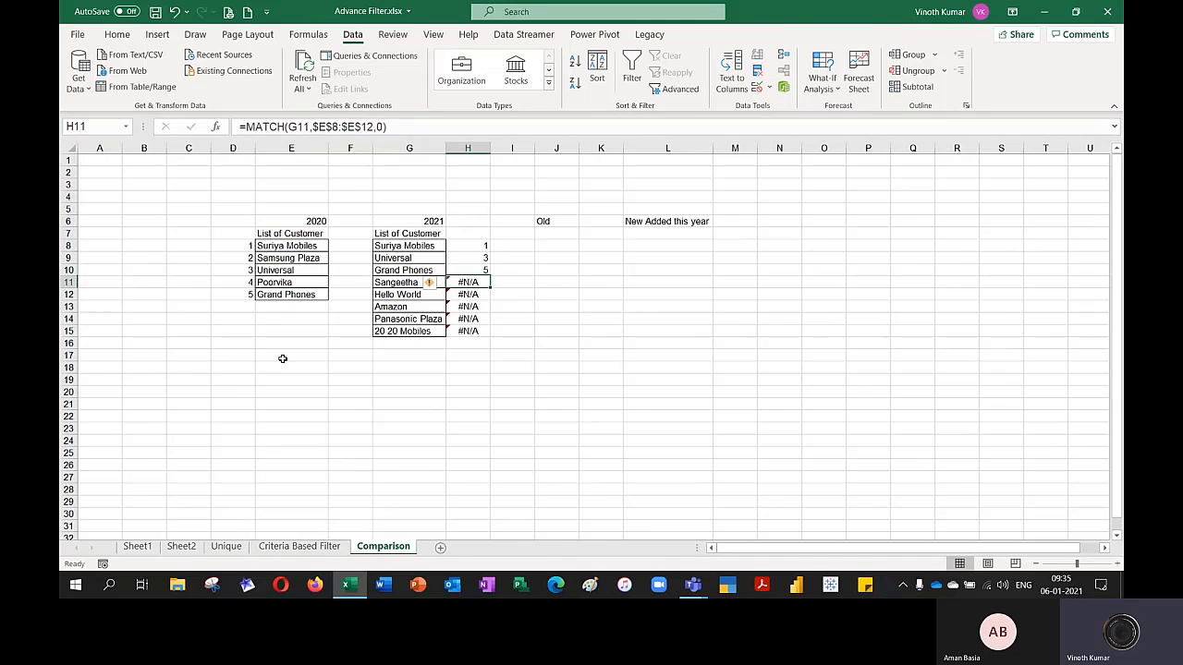
{"action": "key", "text": "Up"}
{"action": "key", "text": "Up"}
{"action": "key", "text": "Up"}
{"action": "key", "text": "Up"}
{"action": "key", "text": "Up"}
{"action": "key", "text": "Up"}
{"action": "key", "text": "Up"}
{"action": "key", "text": "Up"}
{"action": "key", "text": "Up"}
{"action": "key", "text": "Up"}
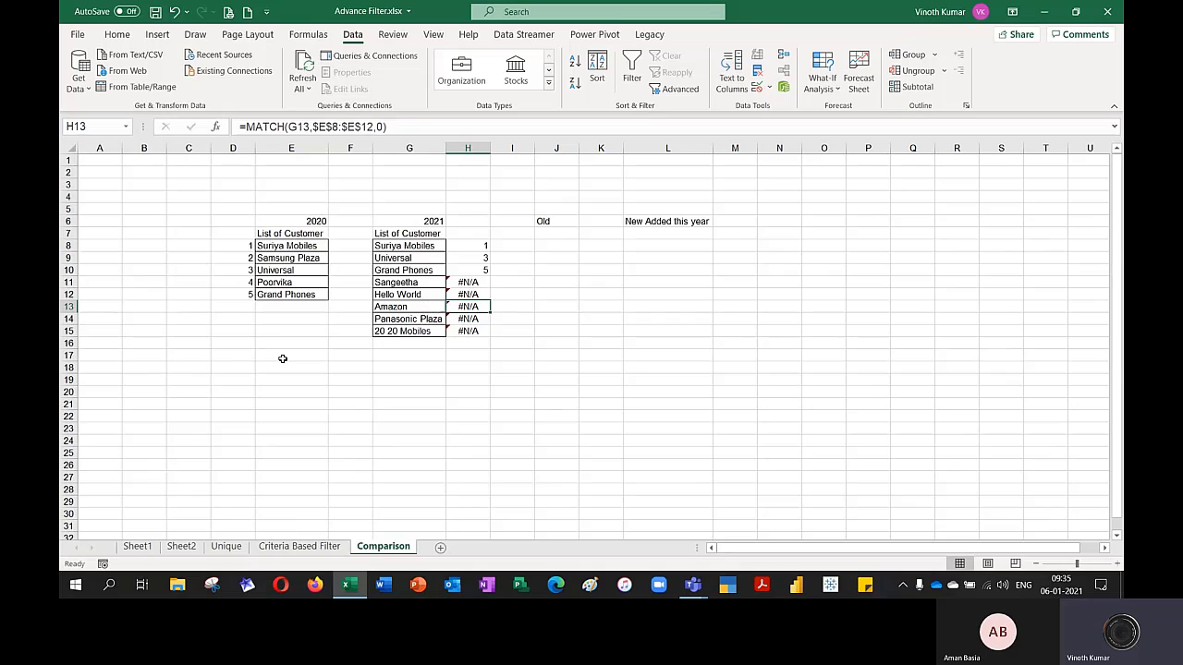
{"action": "key", "text": "Left"}
{"action": "key", "text": "Left"}
{"action": "key", "text": "Left"}
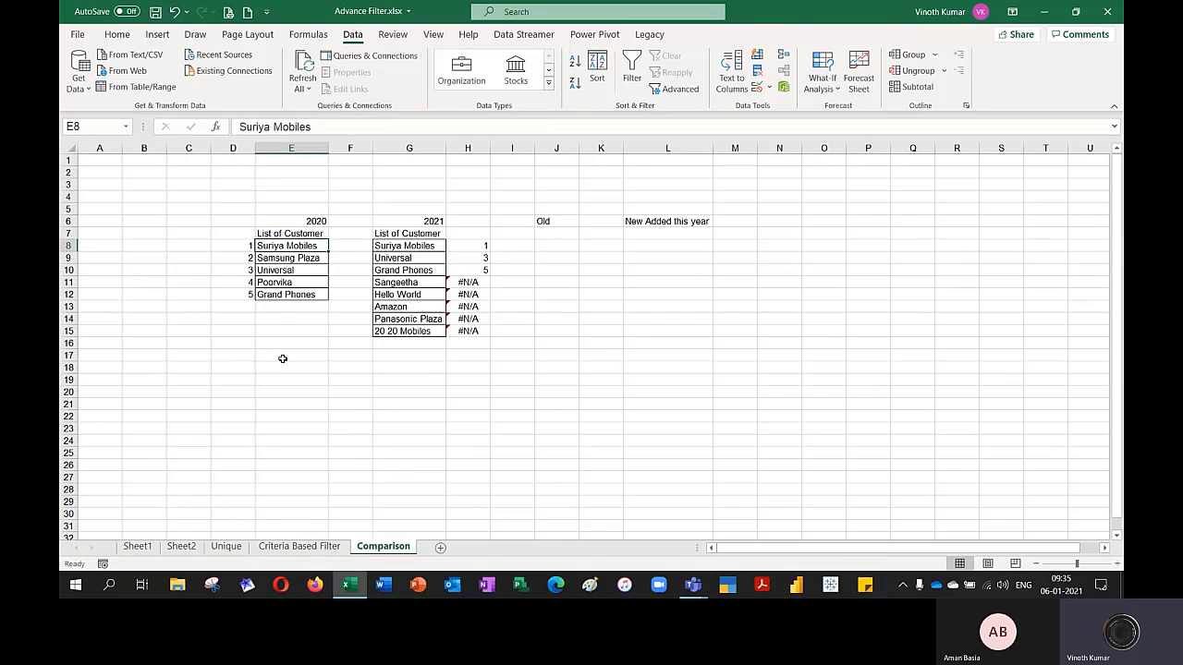
{"action": "key", "text": "Right"}
{"action": "key", "text": "Right"}
{"action": "key", "text": "Right"}
{"action": "key", "text": "Right"}
{"action": "key", "text": "Left"}
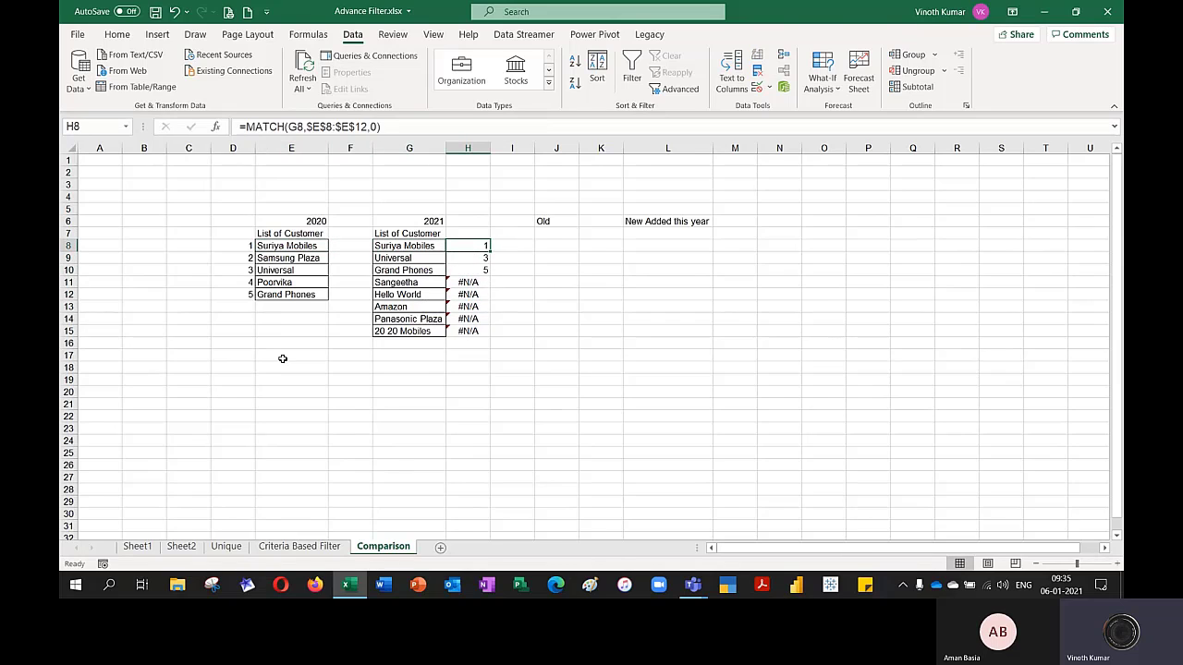
{"action": "key", "text": "Down"}
{"action": "key", "text": "Down"}
{"action": "key", "text": "Down"}
{"action": "key", "text": "Down"}
{"action": "key", "text": "Down"}
{"action": "key", "text": "Down"}
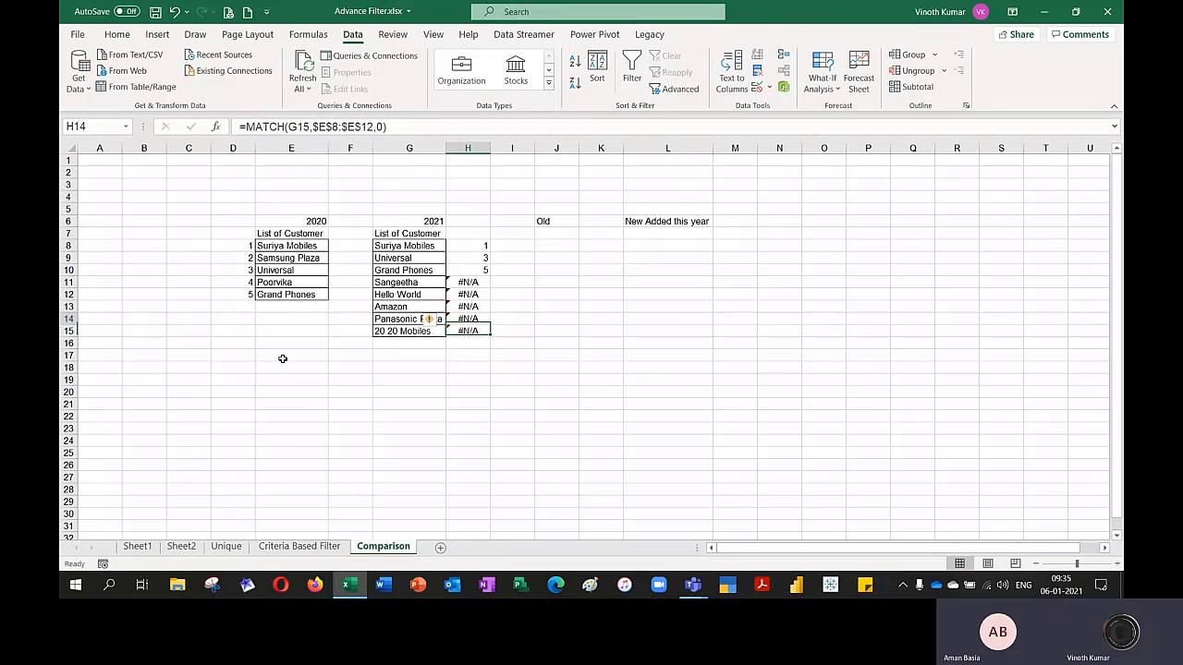
Fill the 2020 heading in E6 with yellow and make it bold
{"action": "key", "text": "Up"}
{"action": "key", "text": "Up"}
{"action": "key", "text": "Up"}
{"action": "key", "text": "Up"}
{"action": "key", "text": "Up"}
{"action": "key", "text": "Up"}
{"action": "key", "text": "Up"}
{"action": "key", "text": "Up"}
{"action": "key", "text": "Up"}
{"action": "key", "text": "Left"}
{"action": "key", "text": "Left"}
{"action": "key", "text": "Left"}
{"action": "key", "text": "Down"}
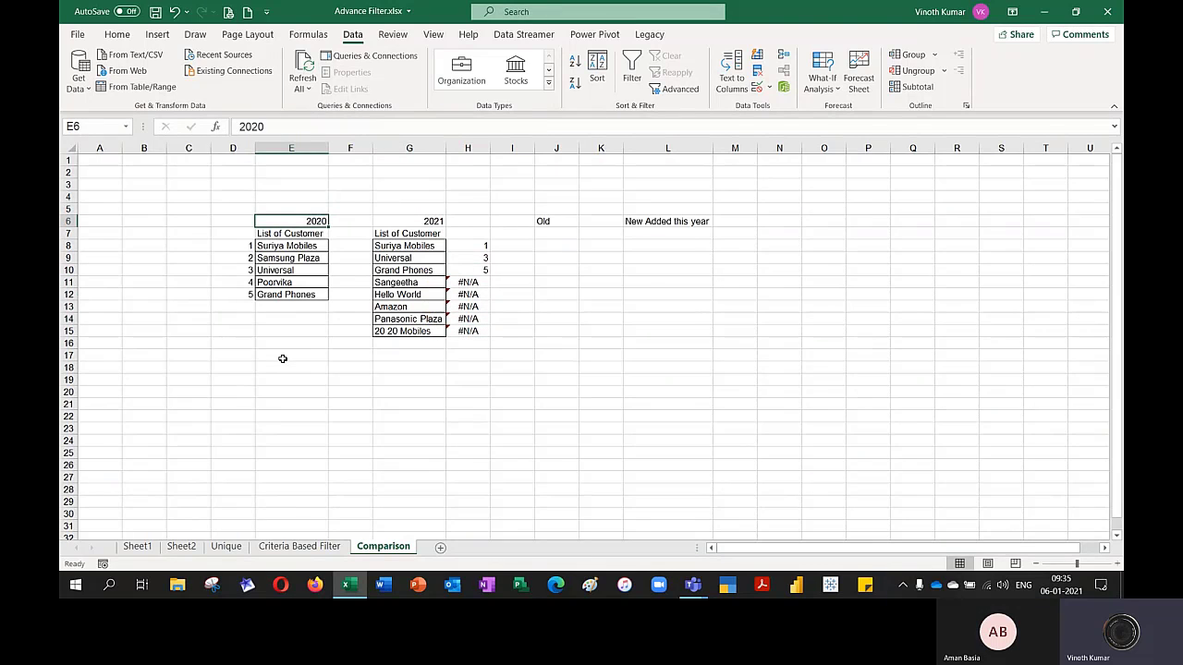
{"action": "left_click", "coordinate": [117, 34]}
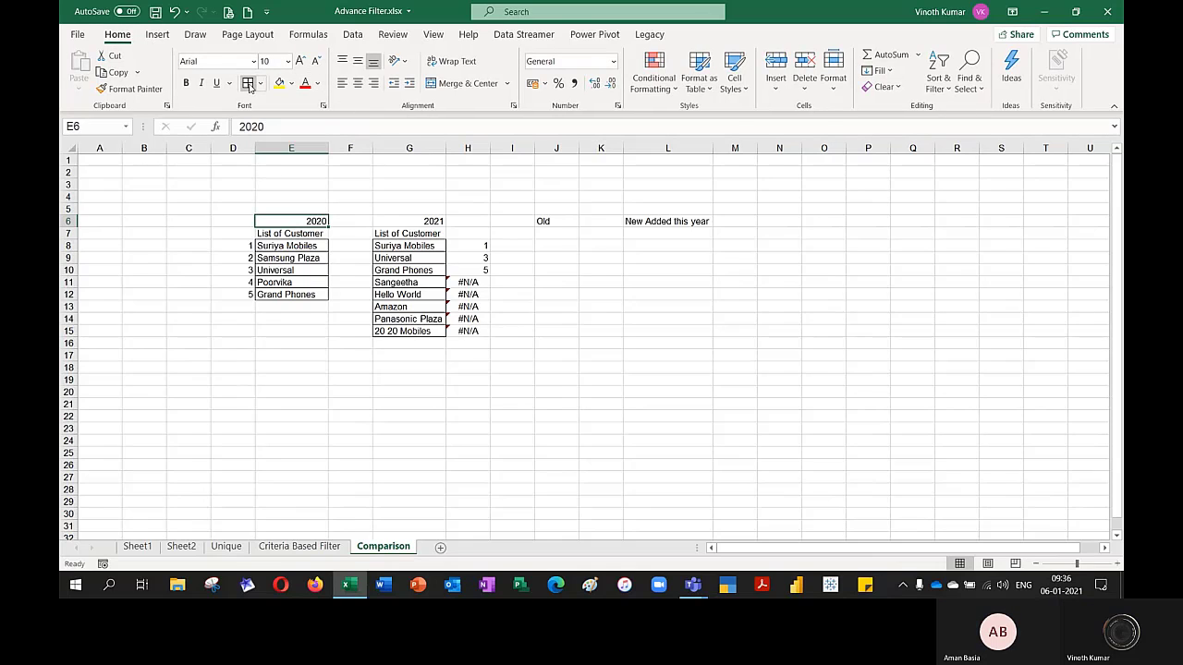
{"action": "left_click", "coordinate": [280, 82]}
{"action": "left_click", "coordinate": [186, 83]}
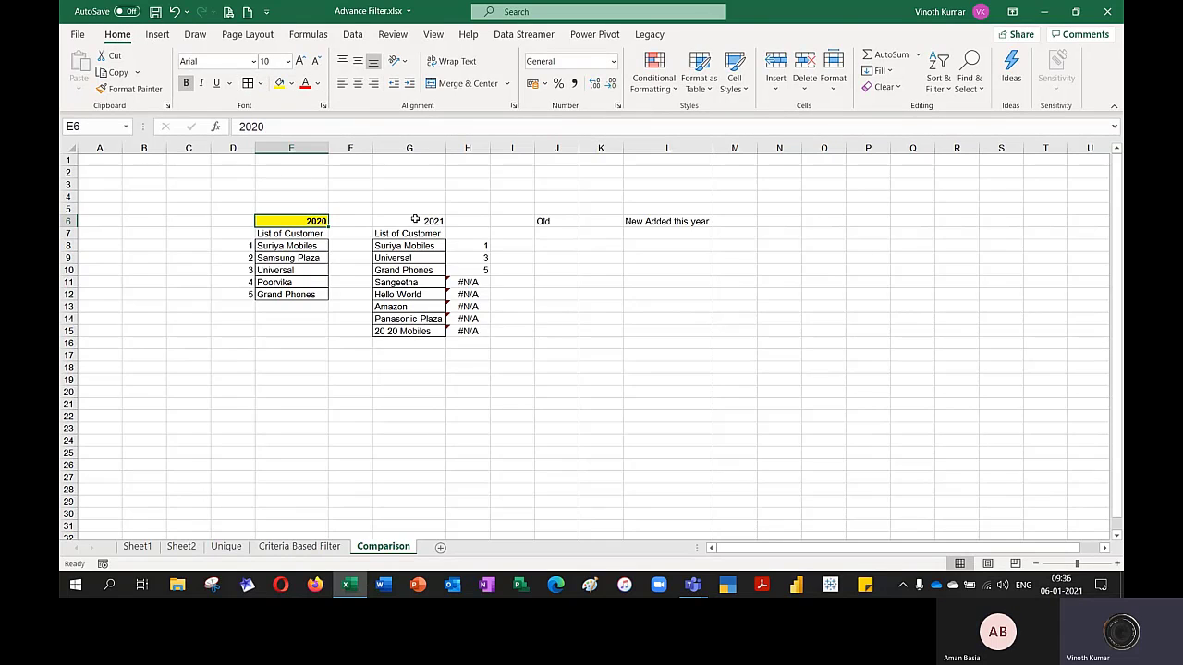
Fill the 2021 heading in G6 with yellow and make it bold
{"action": "left_click", "coordinate": [415, 222]}
{"action": "left_click", "coordinate": [280, 82]}
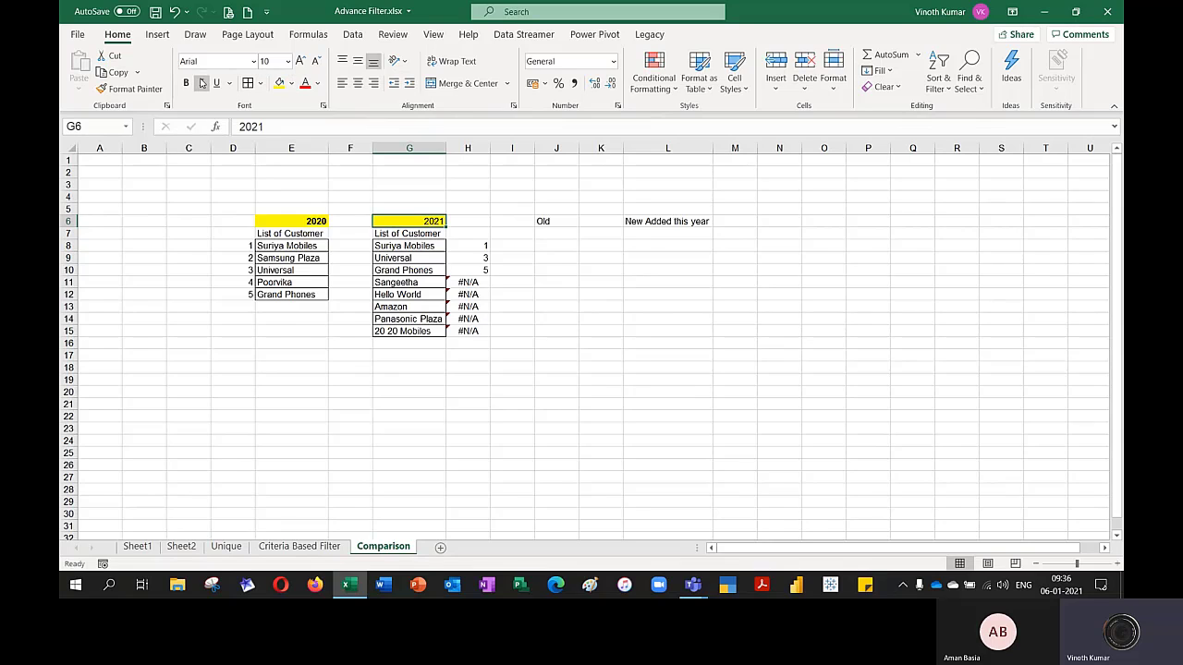
{"action": "left_click", "coordinate": [186, 83]}
Center the 2020 and 2021 headings in cells E6 and G6
{"action": "left_click", "coordinate": [301, 219]}
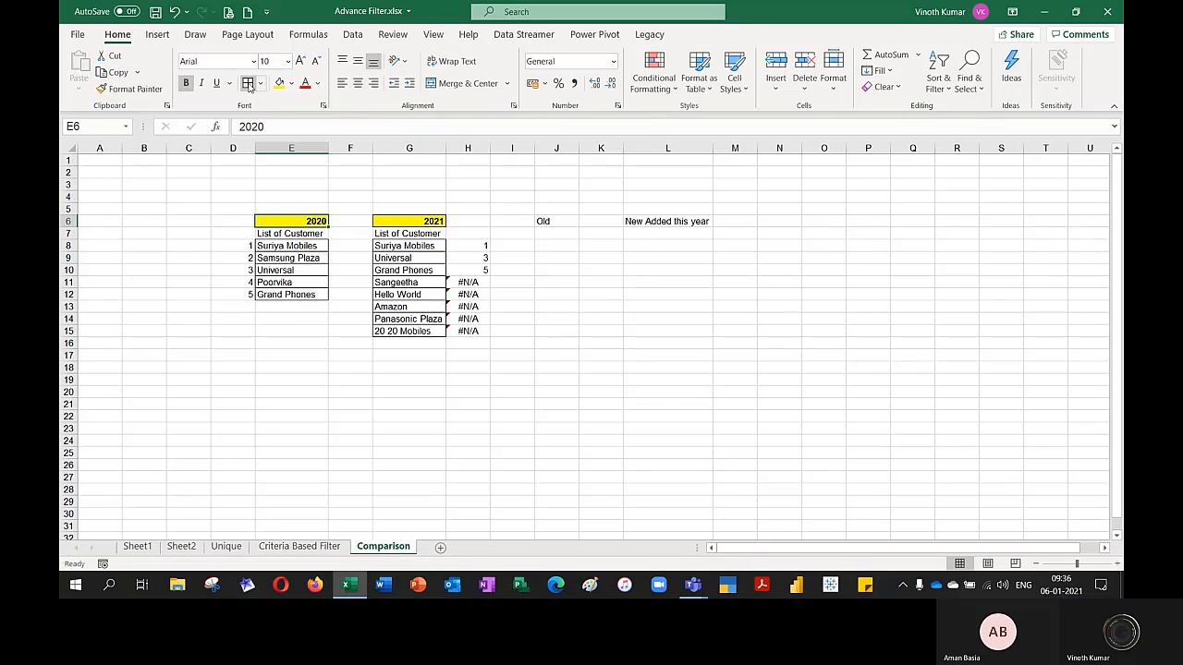
{"action": "left_click", "coordinate": [412, 220], "text": "ctrl"}
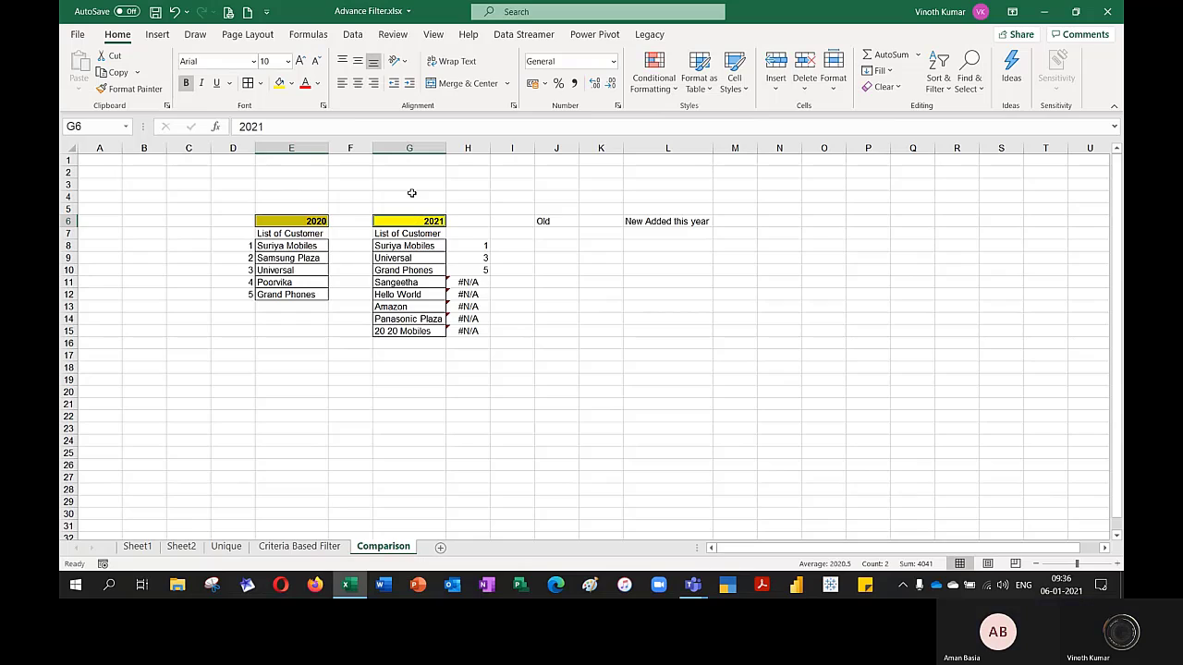
{"action": "left_click", "coordinate": [361, 83]}
{"action": "left_click", "coordinate": [522, 294]}
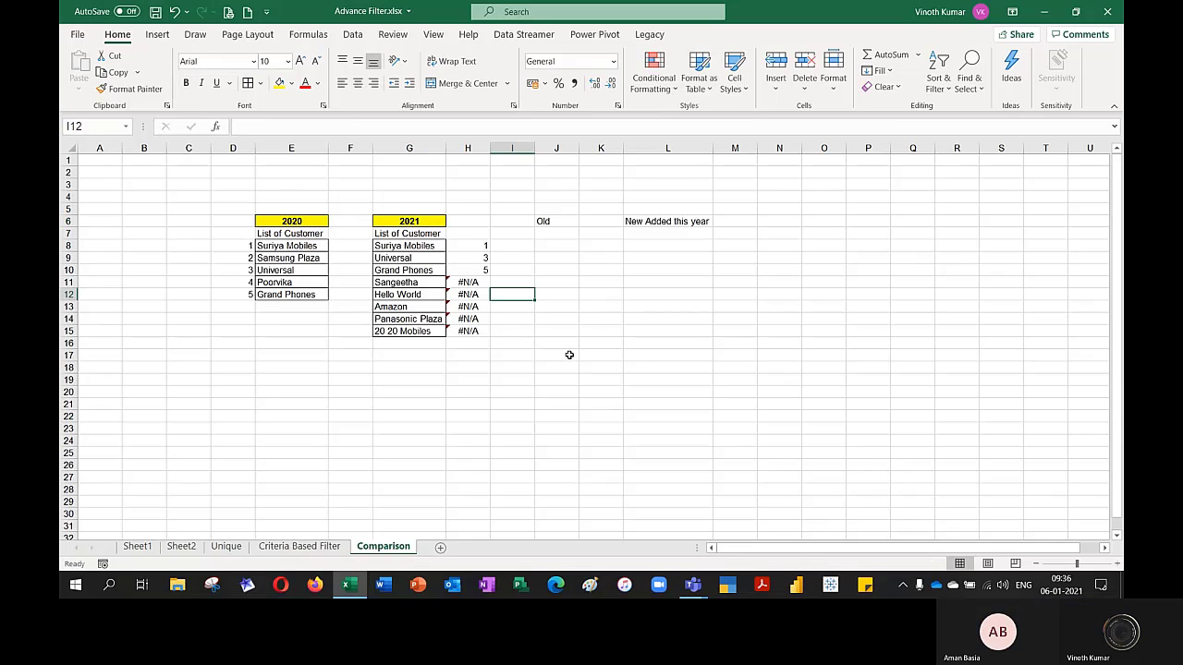
Compare the 2021 customers in G8:G15 with the 2020 customers in E8:E12 and review the MATCH formulas beside them
{"action": "left_click_drag", "start_coordinate": [416, 282], "coordinate": [432, 340]}
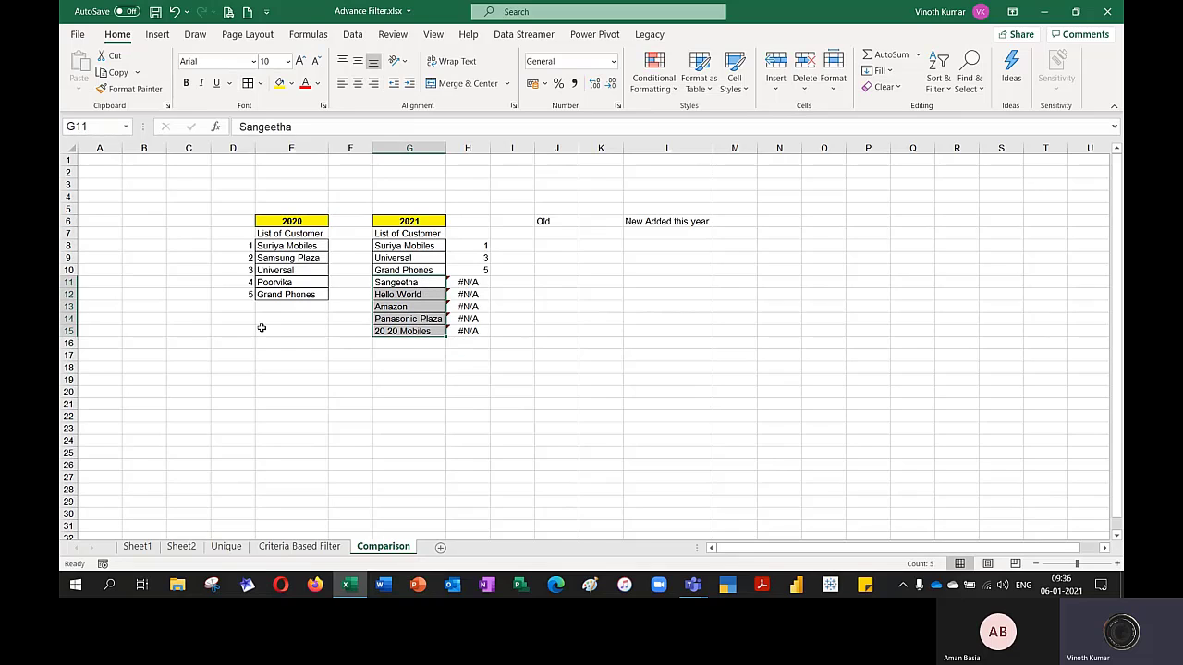
{"action": "left_click", "coordinate": [469, 244]}
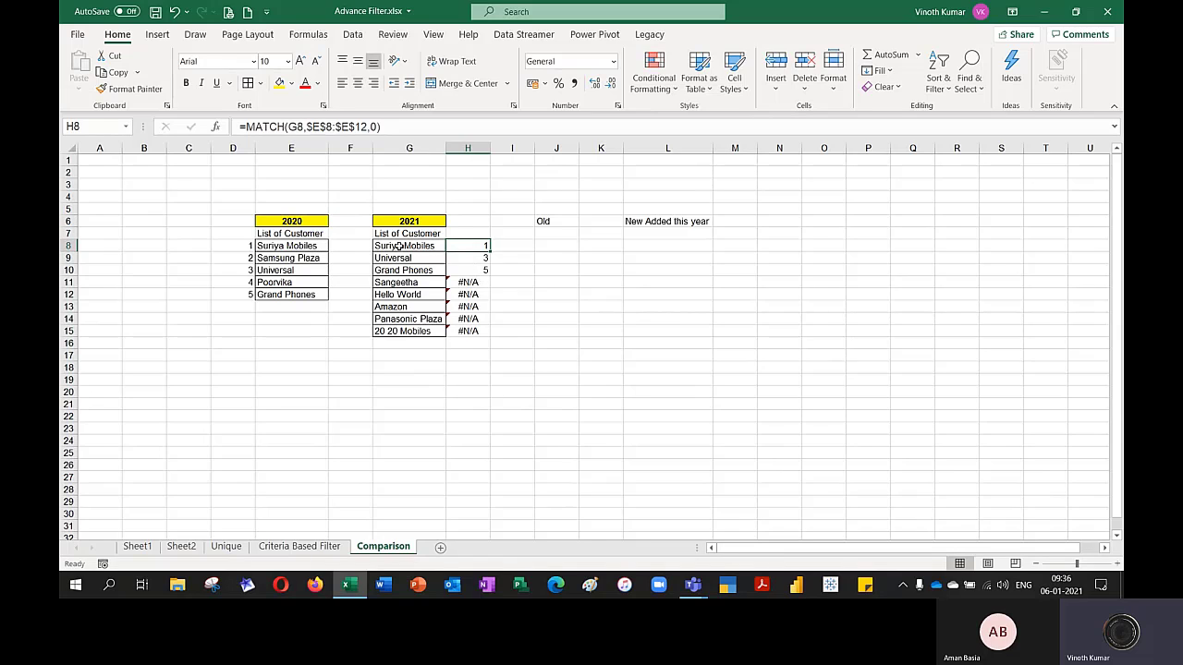
{"action": "left_click_drag", "start_coordinate": [399, 245], "coordinate": [403, 328]}
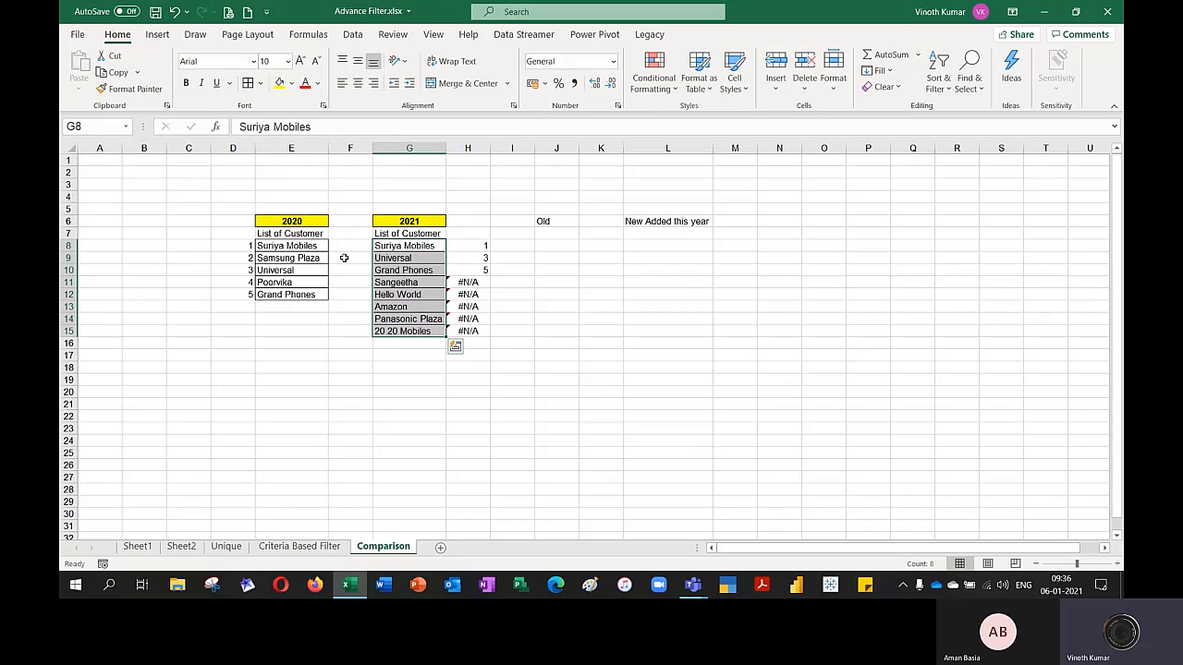
{"action": "left_click_drag", "start_coordinate": [284, 246], "coordinate": [288, 293]}
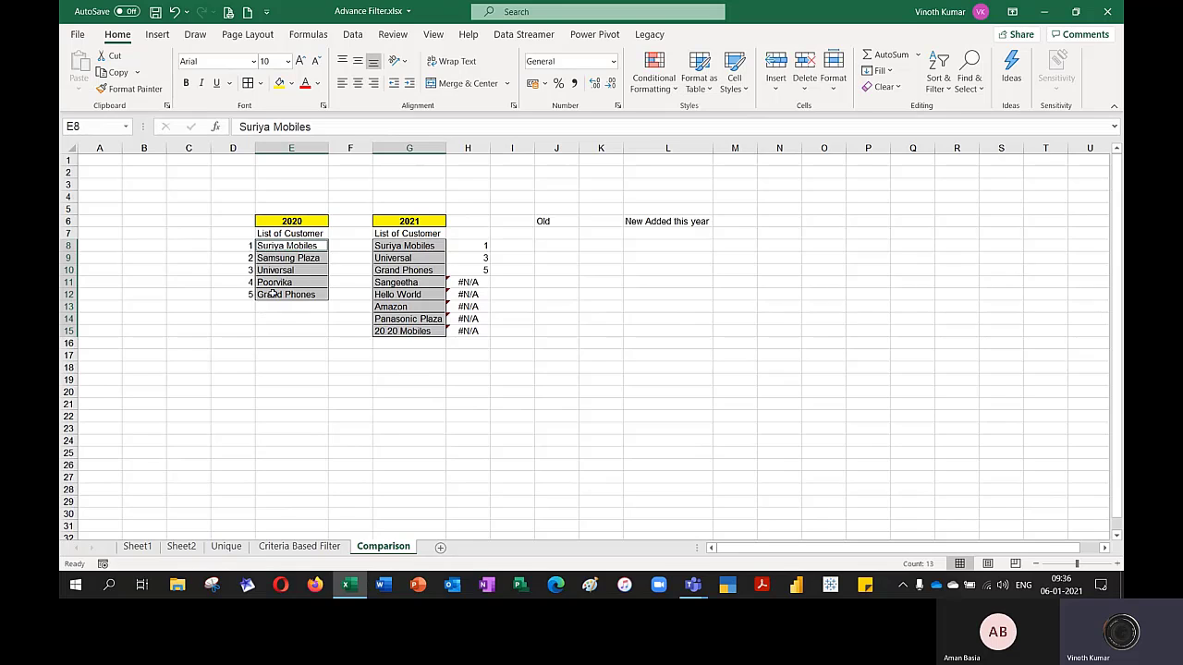
{"action": "left_click", "coordinate": [469, 242]}
{"action": "key", "text": "Down"}
Try to sort the 2020 customers in E8:E12 from A to Z with the selection expanded, and undo the sort
{"action": "left_click_drag", "start_coordinate": [305, 246], "coordinate": [305, 294]}
{"action": "left_click", "coordinate": [936, 90]}
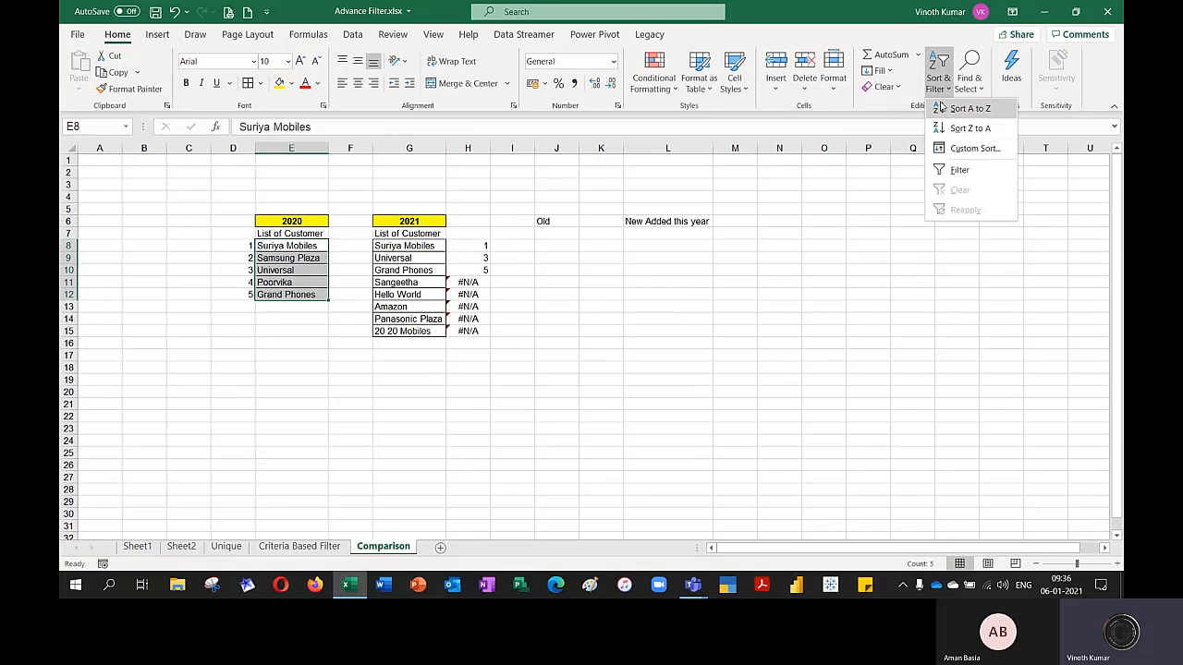
{"action": "left_click", "coordinate": [945, 108]}
{"action": "left_click", "coordinate": [878, 430]}
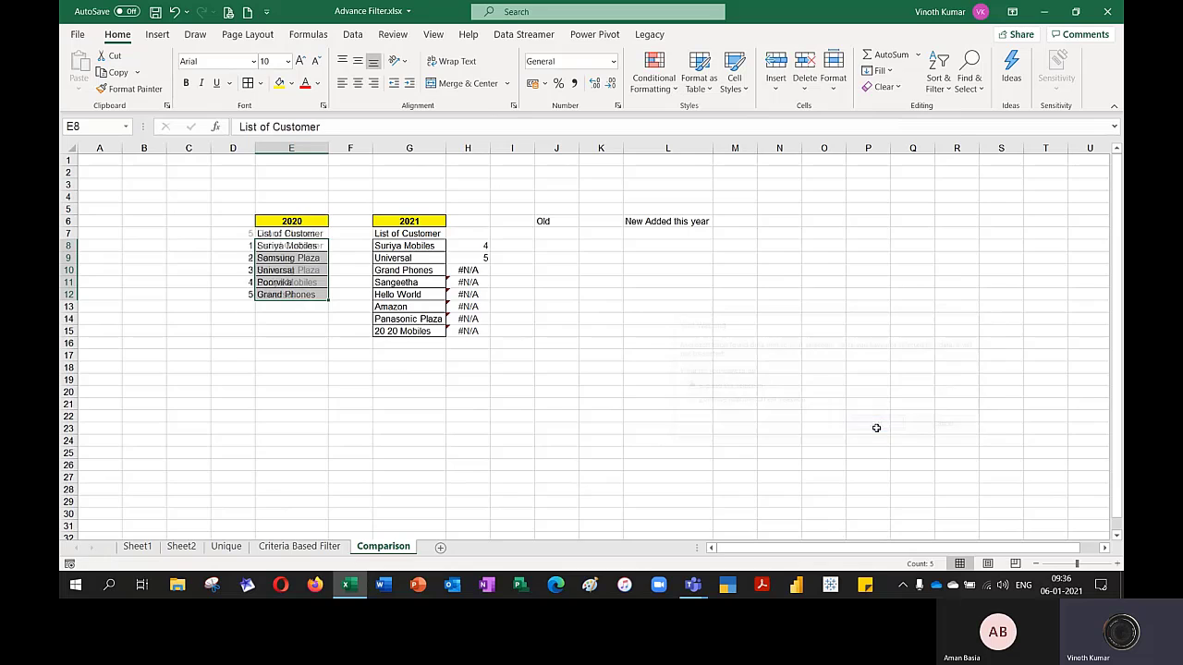
{"action": "left_click", "coordinate": [876, 427]}
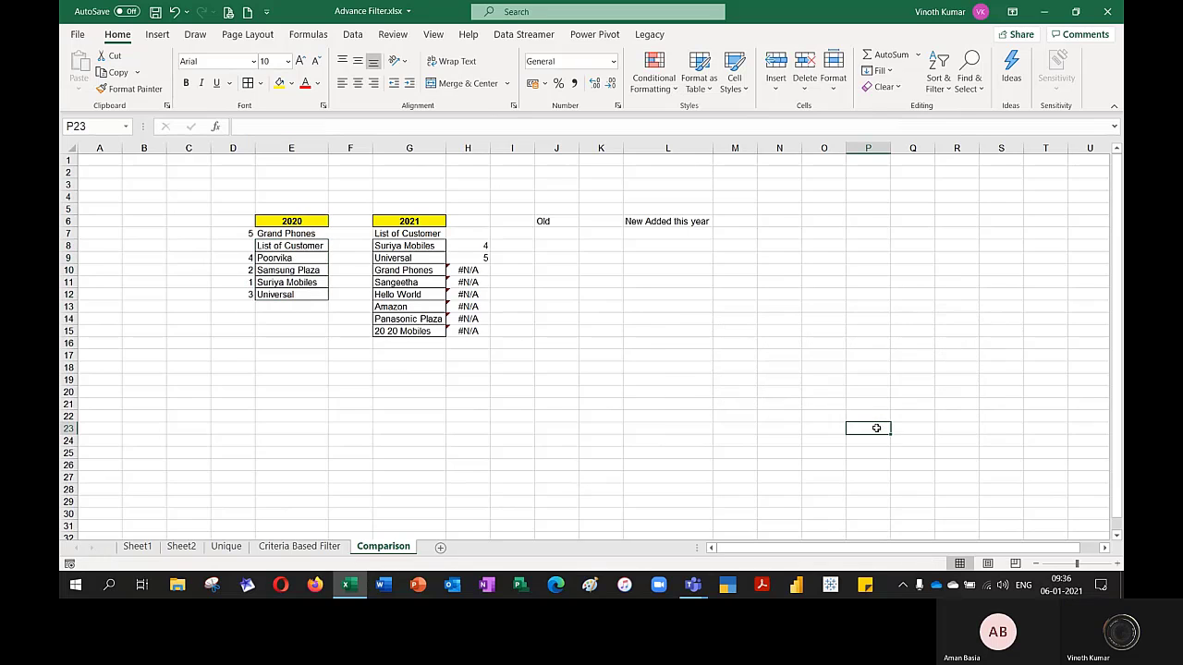
{"action": "key", "text": "ctrl+z"}
{"action": "left_click", "coordinate": [779, 403]}
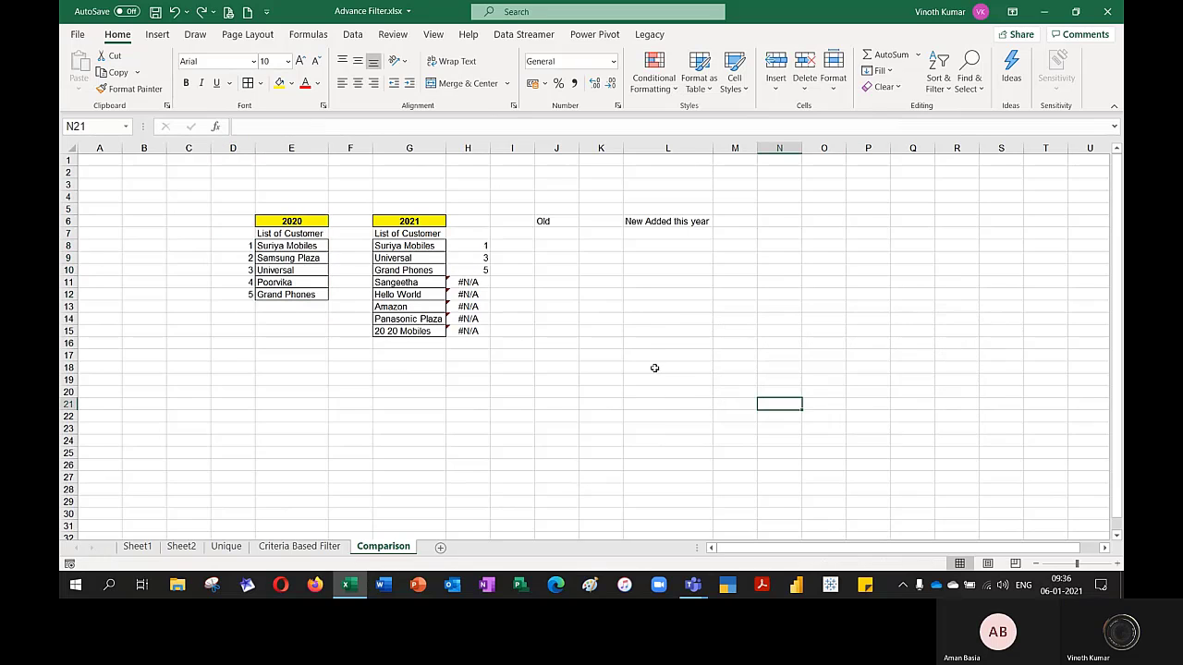
Insert blank cells at D8:E8, shifting the numbered 2020 customer list down to separate it from its header
{"action": "left_click", "coordinate": [292, 249]}
{"action": "left_click_drag", "start_coordinate": [236, 249], "coordinate": [287, 250]}
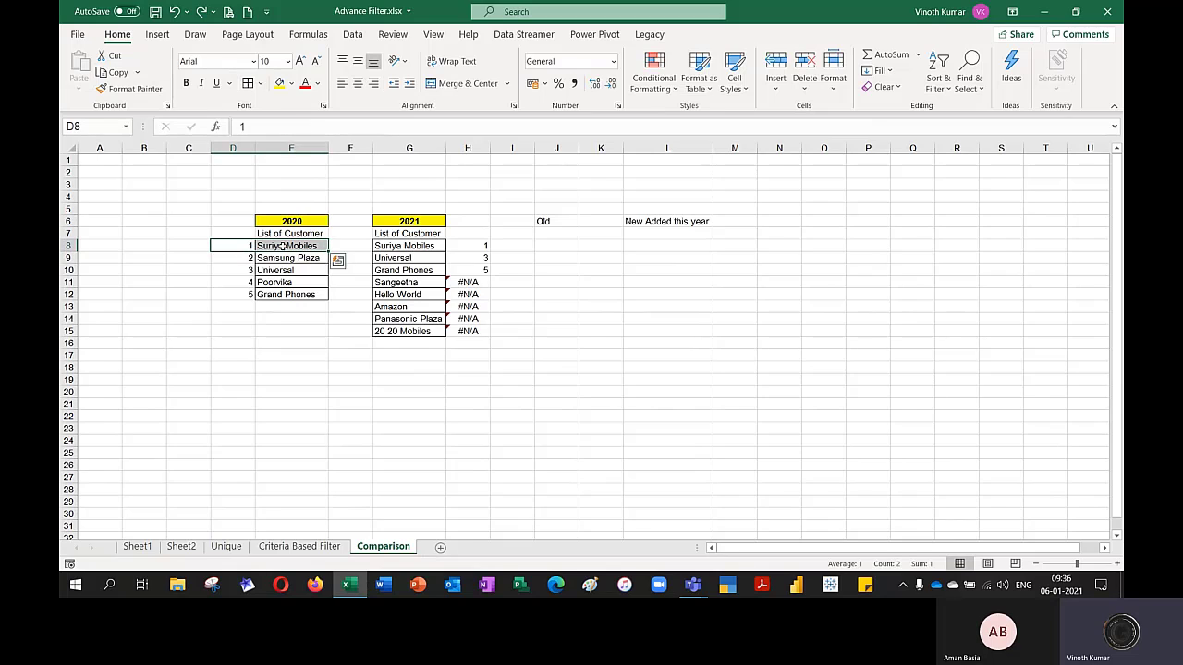
{"action": "key", "text": "ctrl+shift+plus"}
{"action": "key", "text": "Return"}
Sort the 2020 customers in E9:E13 from A to Z, expanding the selection to include their numbers
{"action": "left_click", "coordinate": [287, 257]}
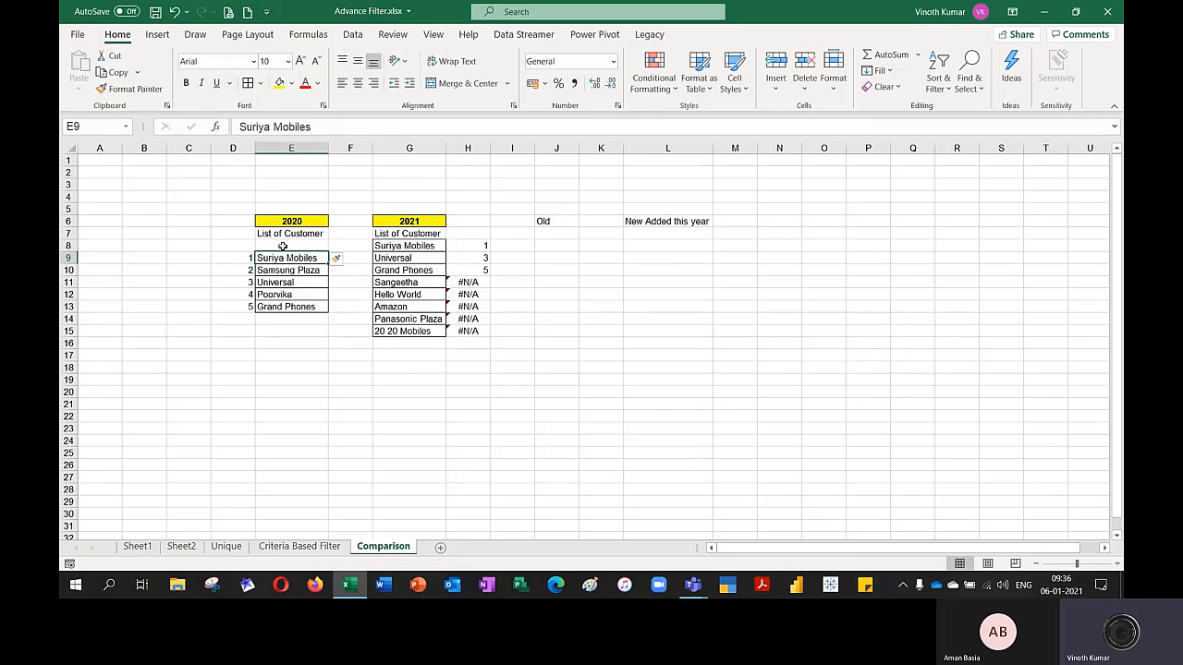
{"action": "key", "text": "ctrl+shift+Down"}
{"action": "left_click", "coordinate": [938, 87]}
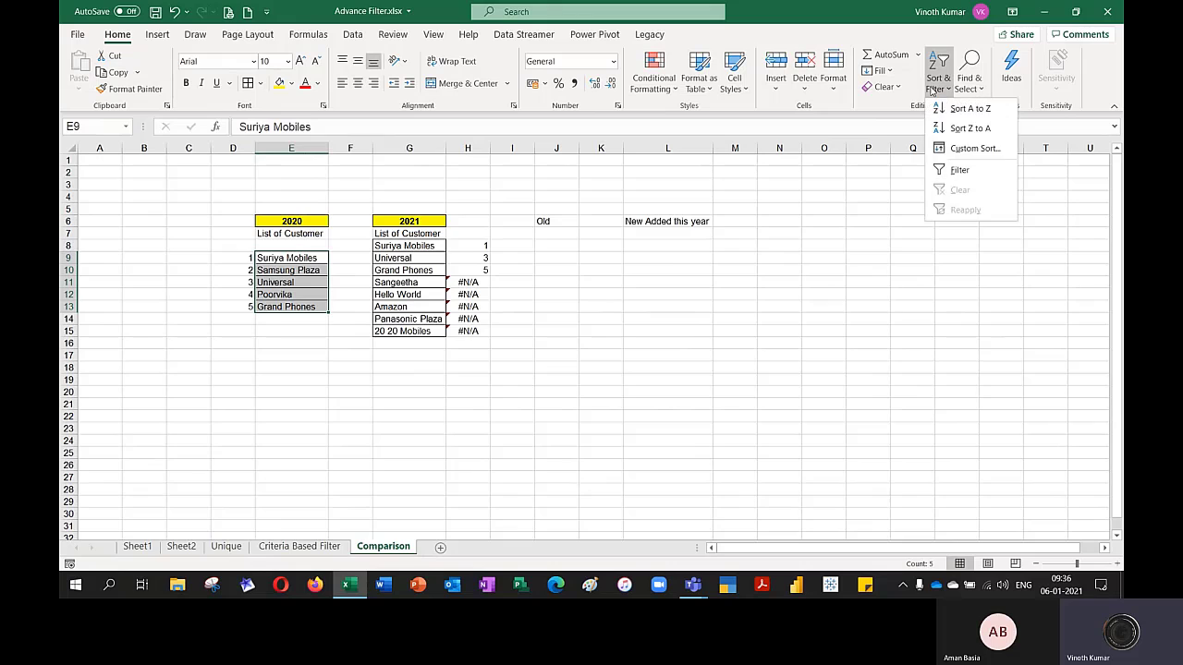
{"action": "left_click", "coordinate": [944, 109]}
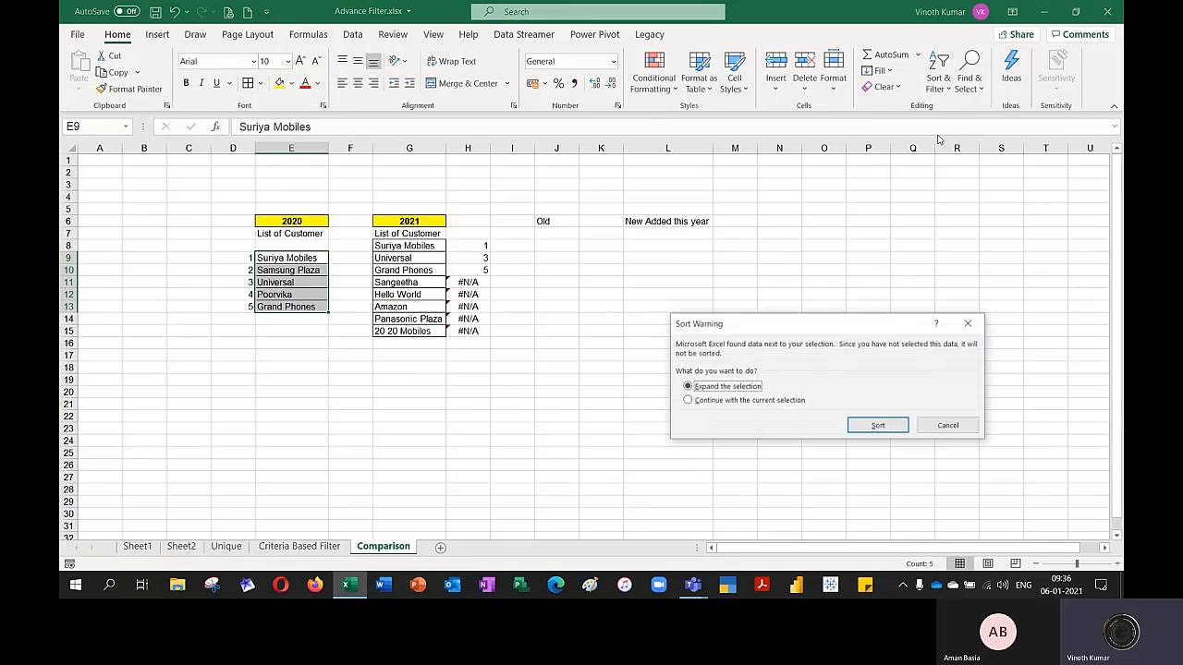
{"action": "left_click", "coordinate": [872, 427]}
{"action": "left_click", "coordinate": [863, 392]}
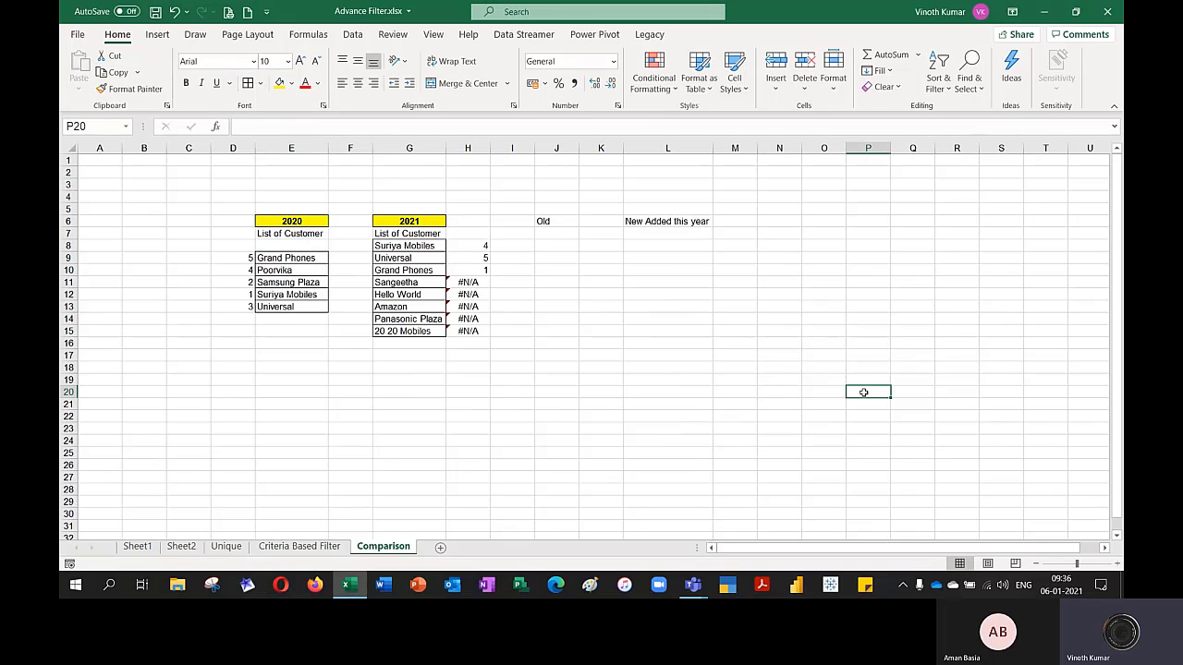
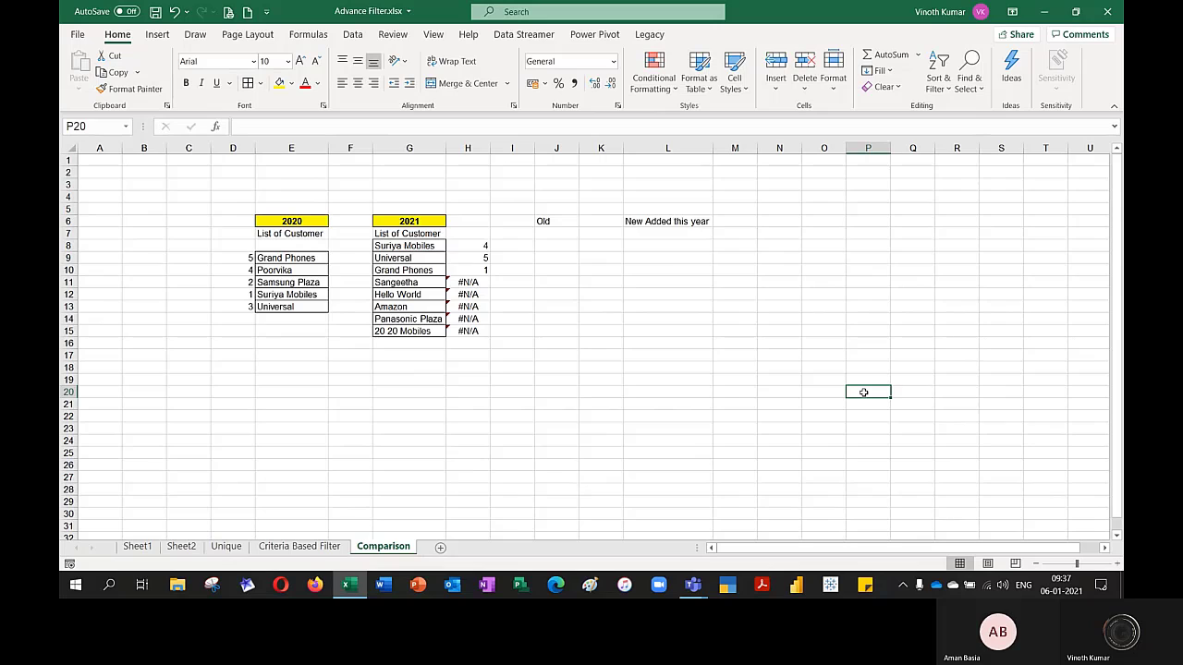
Insert two blank columns before the Old column and narrow the spacer column M between Old and New Added this year
{"action": "left_click", "coordinate": [558, 148]}
{"action": "key", "text": "ctrl+shift+plus"}
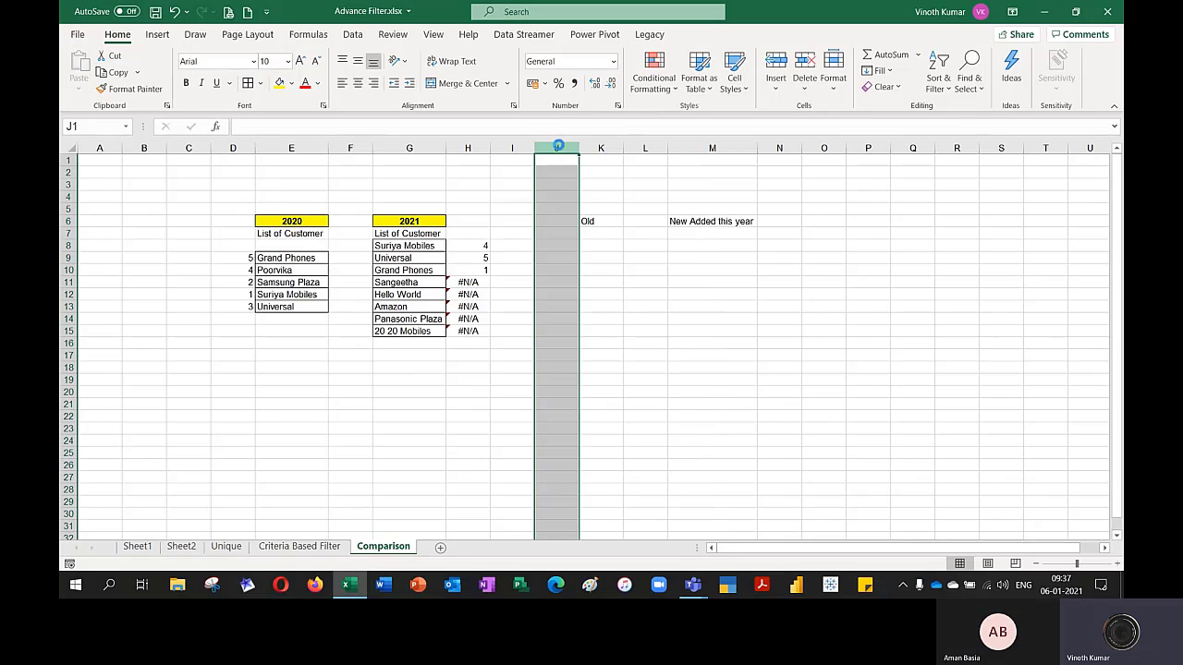
{"action": "key", "text": "ctrl+shift+plus"}
{"action": "left_click", "coordinate": [691, 148]}
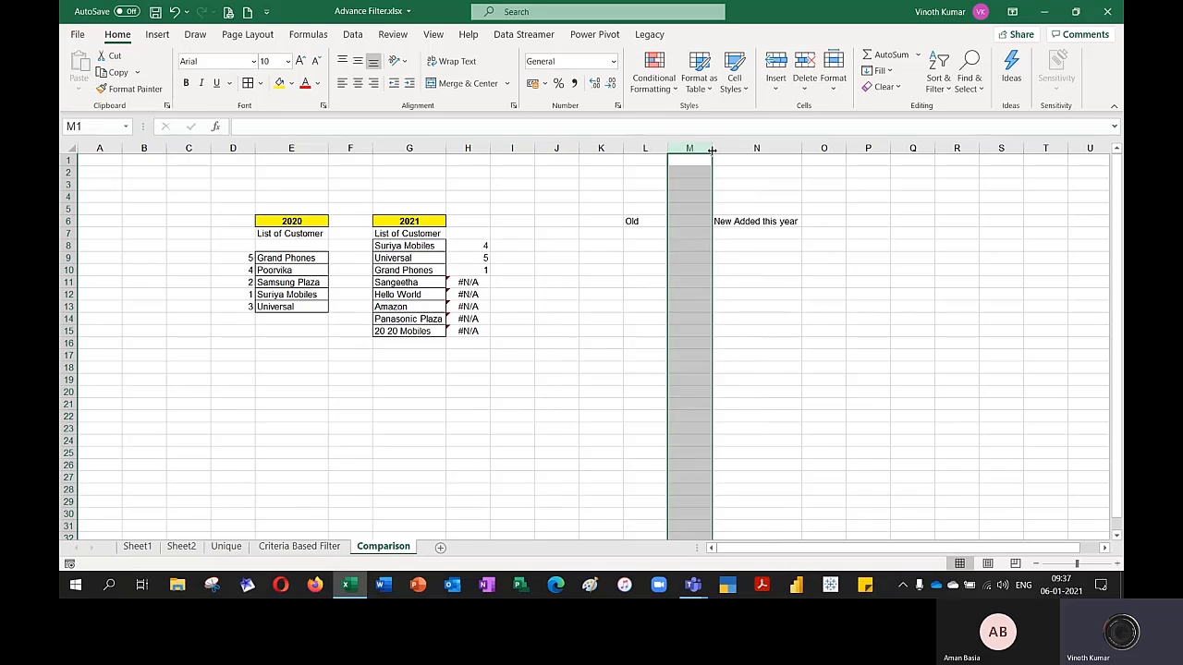
{"action": "left_click_drag", "start_coordinate": [711, 148], "coordinate": [683, 148]}
{"action": "left_click", "coordinate": [816, 346]}
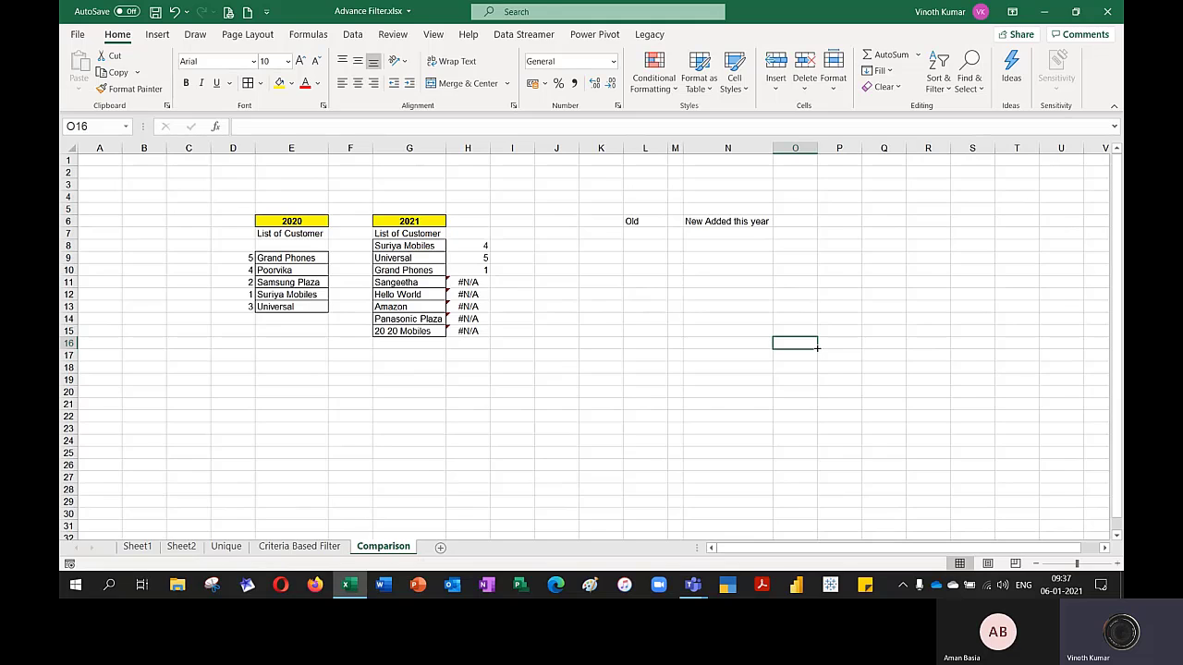
{"action": "left_click_drag", "start_coordinate": [651, 236], "coordinate": [651, 319]}
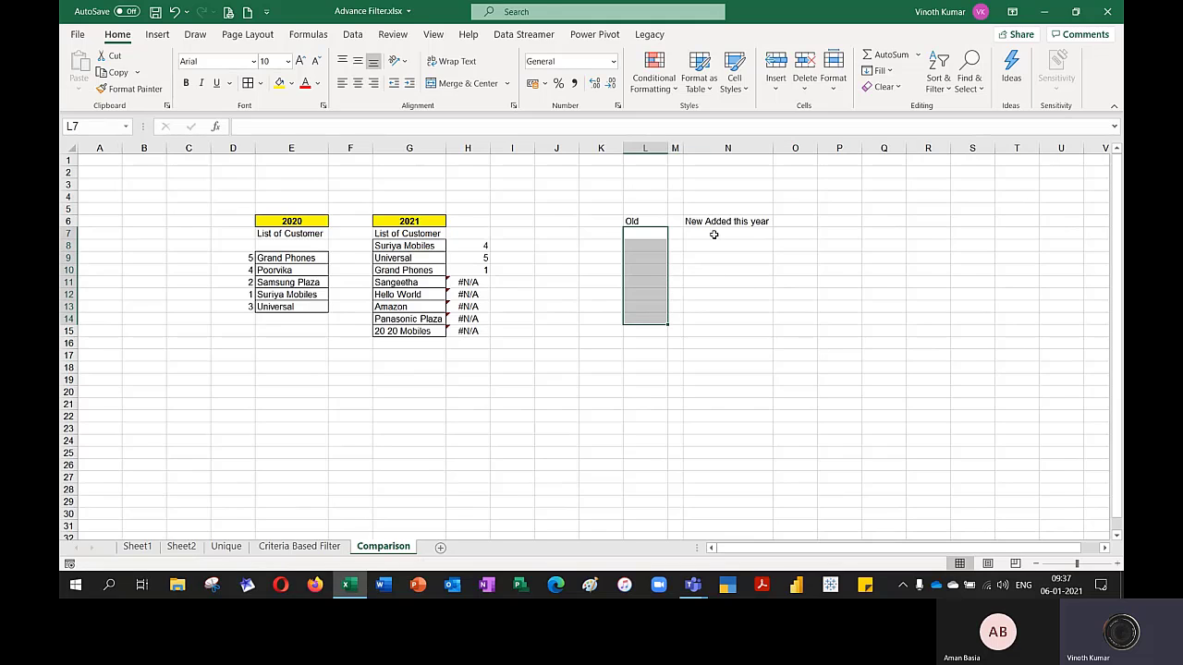
{"action": "left_click_drag", "start_coordinate": [714, 235], "coordinate": [716, 317]}
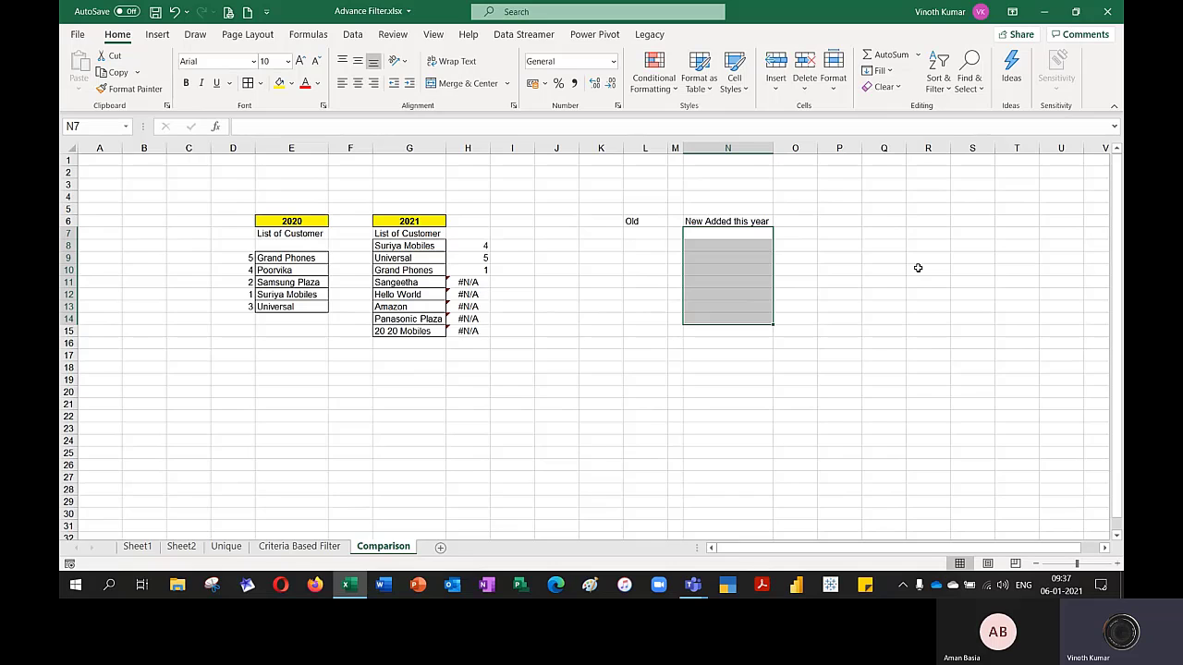
Enter the criteria formula =MATCH(G8,$E$9:$E$13,0) in G3, above the 2021 customer list
{"action": "left_click", "coordinate": [414, 184]}
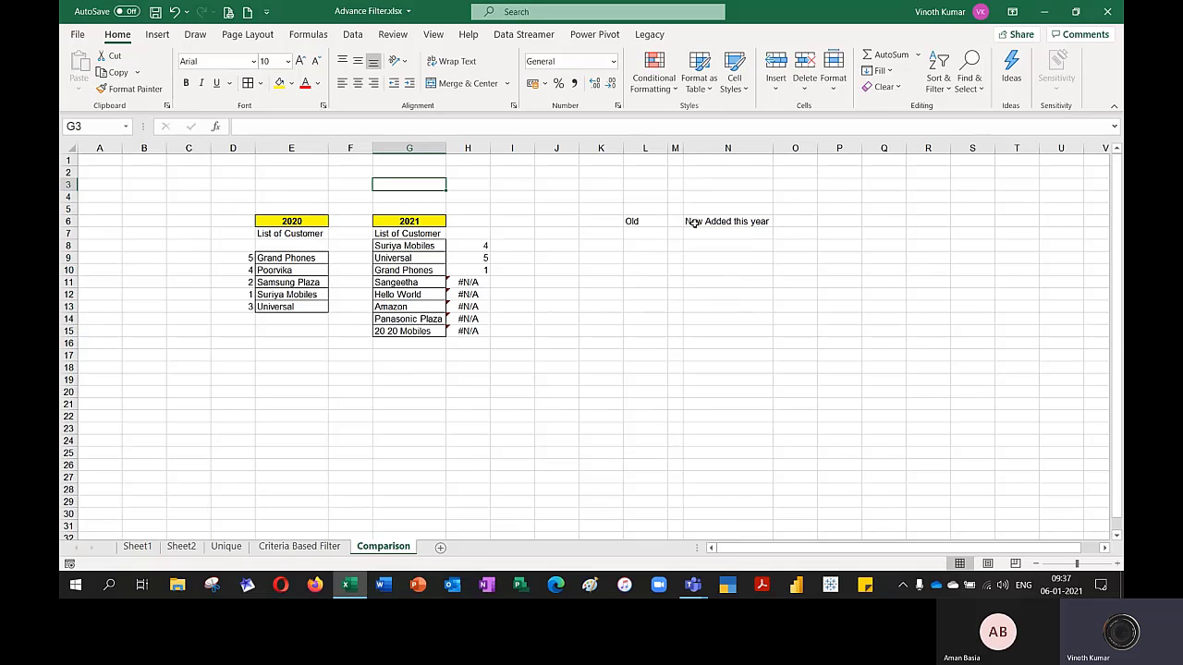
{"action": "type", "text": "=mat"}
{"action": "key", "text": "Tab"}
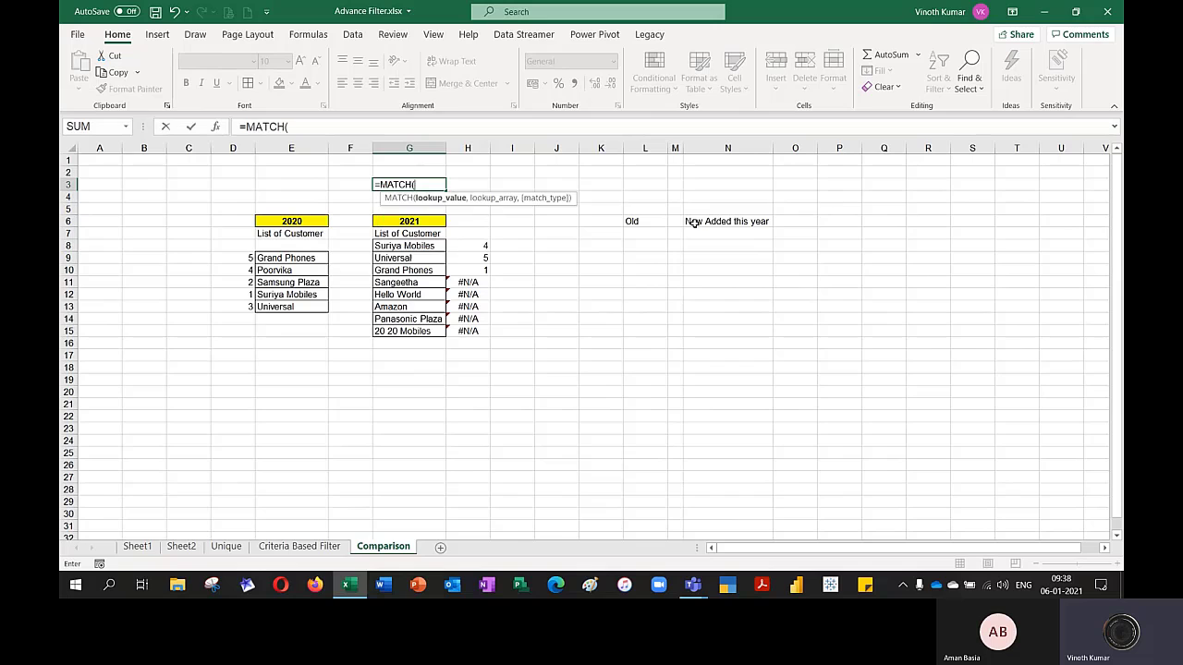
{"action": "key", "text": "Down"}
{"action": "key", "text": "Down"}
{"action": "key", "text": "Down"}
{"action": "key", "text": "Down"}
{"action": "key", "text": "Down"}
{"action": "type", "text": ","}
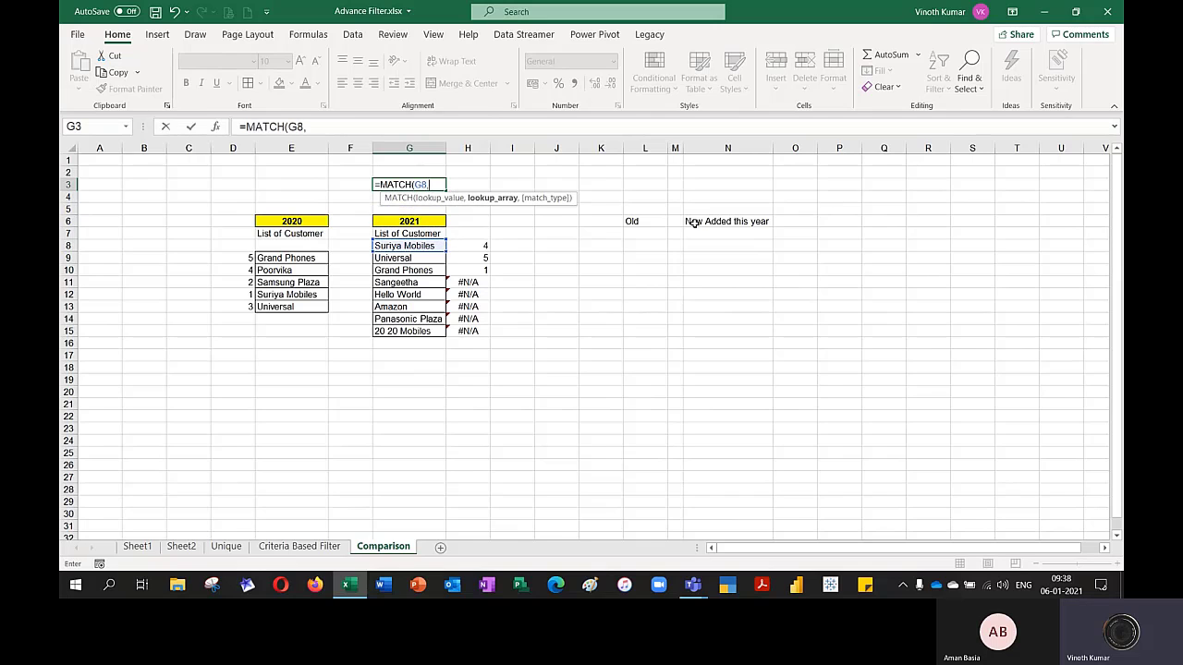
{"action": "key", "text": "Left"}
{"action": "key", "text": "Left"}
{"action": "key", "text": "Down"}
{"action": "key", "text": "Down"}
{"action": "key", "text": "Down"}
{"action": "key", "text": "Down"}
{"action": "key", "text": "Down"}
{"action": "key", "text": "Down"}
{"action": "key", "text": "shift+Down"}
{"action": "key", "text": "shift+Down"}
{"action": "key", "text": "shift+Down"}
{"action": "key", "text": "shift+Down"}
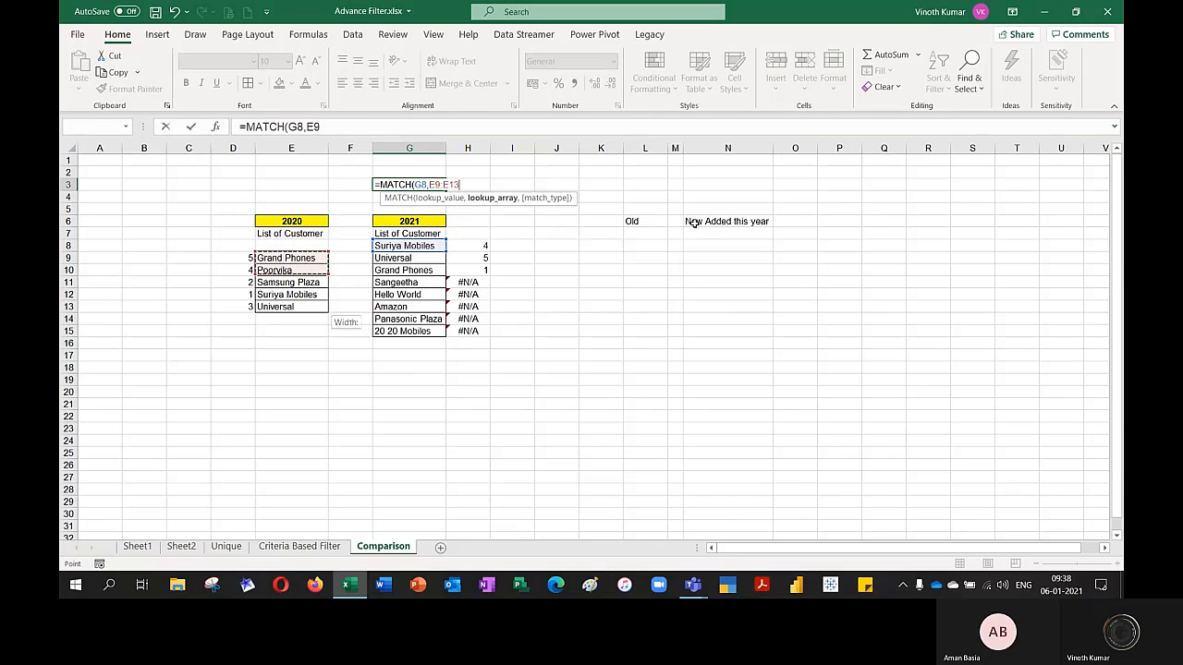
{"action": "key", "text": "F4"}
{"action": "type", "text": ",0"}
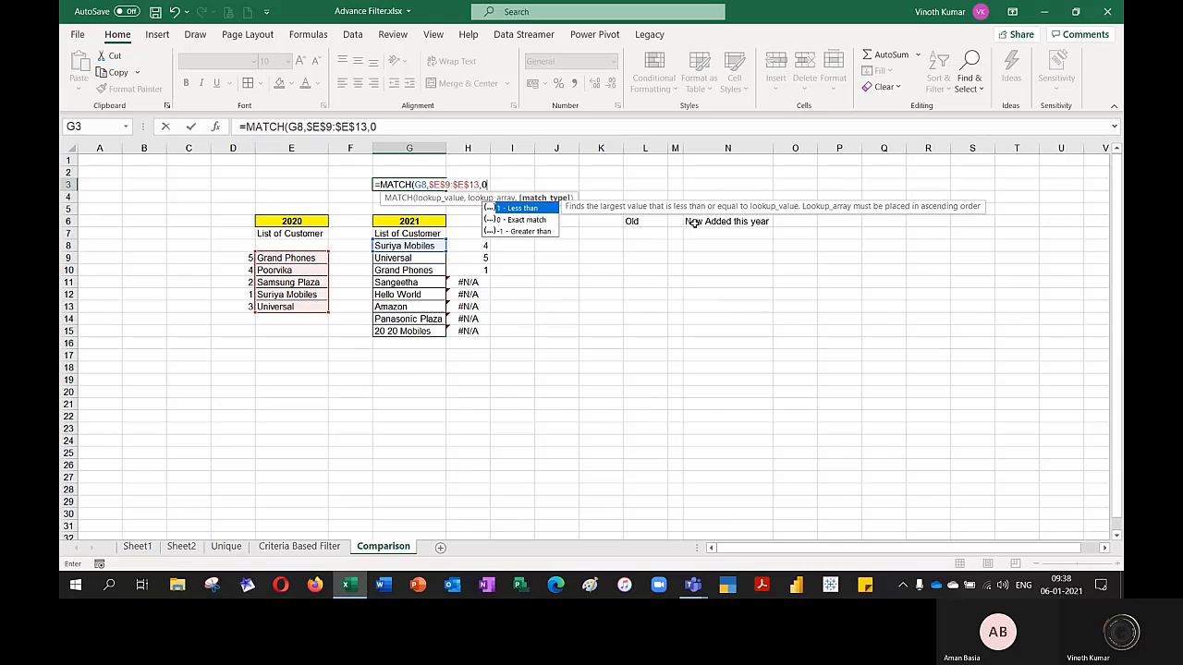
{"action": "type", "text": ")"}
{"action": "key", "text": "Return"}
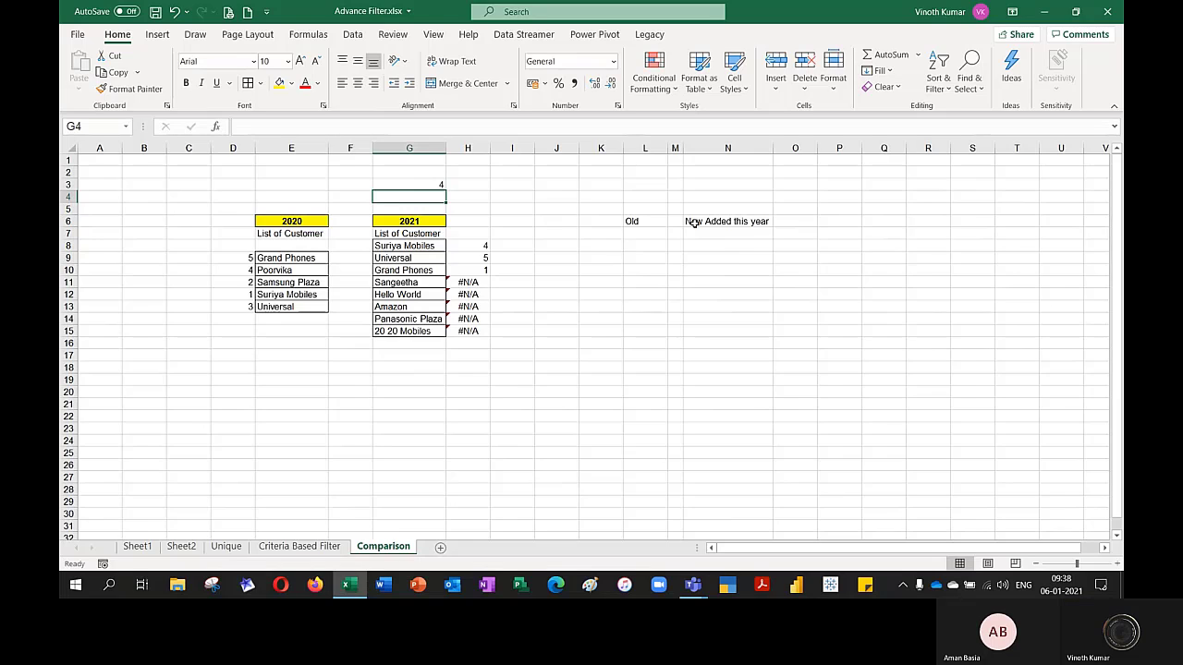
Use Advanced Filter to copy records from G7:G15 to L7 with criteria range G2:G3, and widen column L to fit the customer names
{"action": "left_click", "coordinate": [352, 35]}
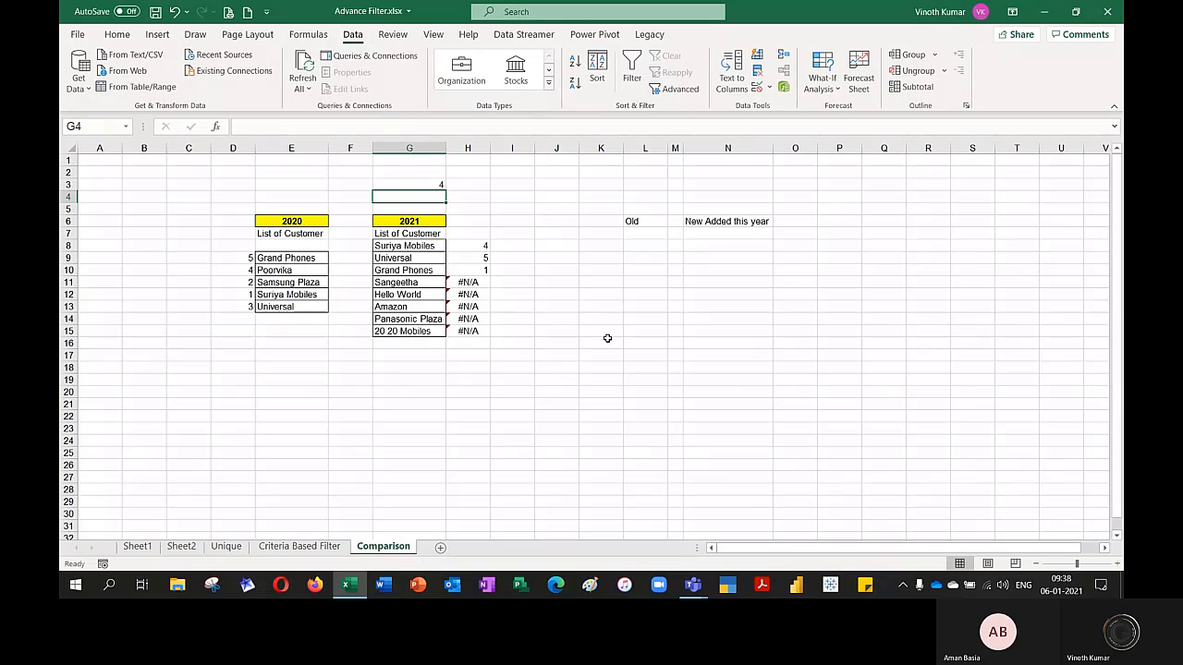
{"action": "left_click", "coordinate": [421, 235]}
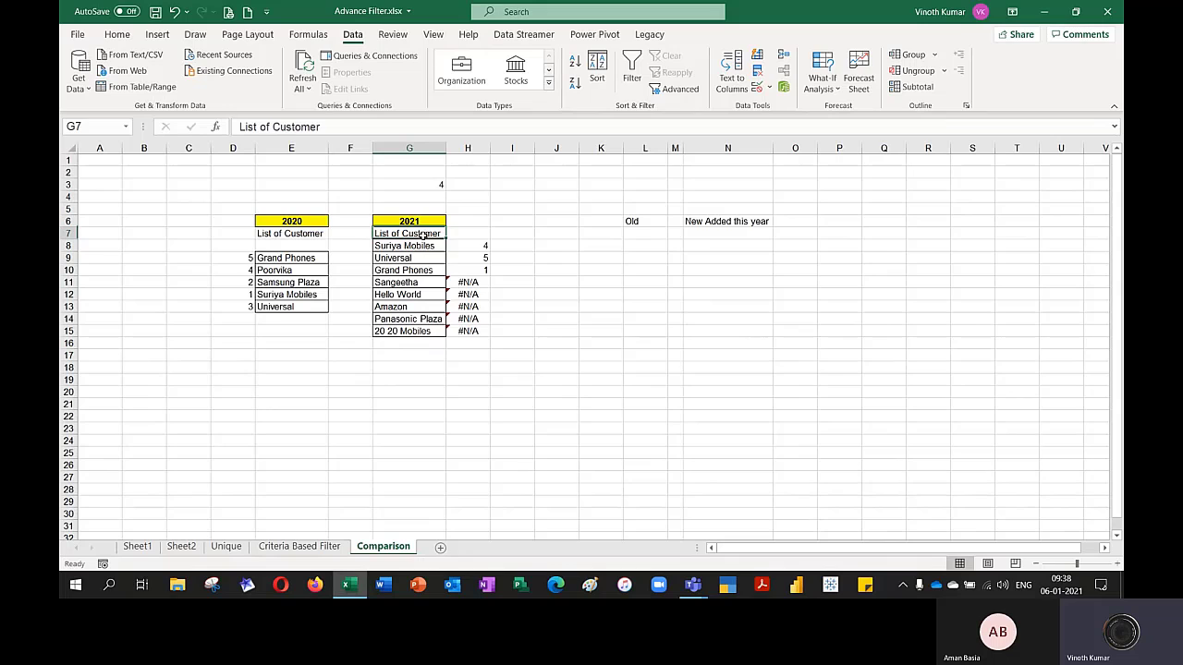
{"action": "left_click", "coordinate": [680, 89]}
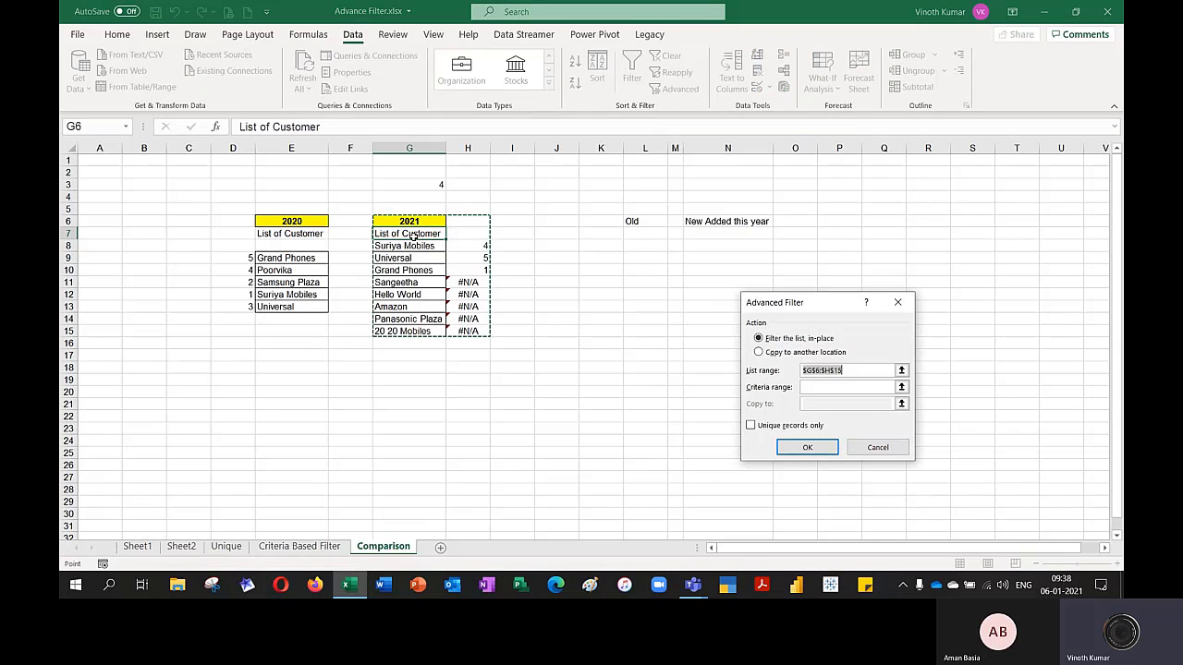
{"action": "left_click_drag", "start_coordinate": [411, 236], "coordinate": [406, 330]}
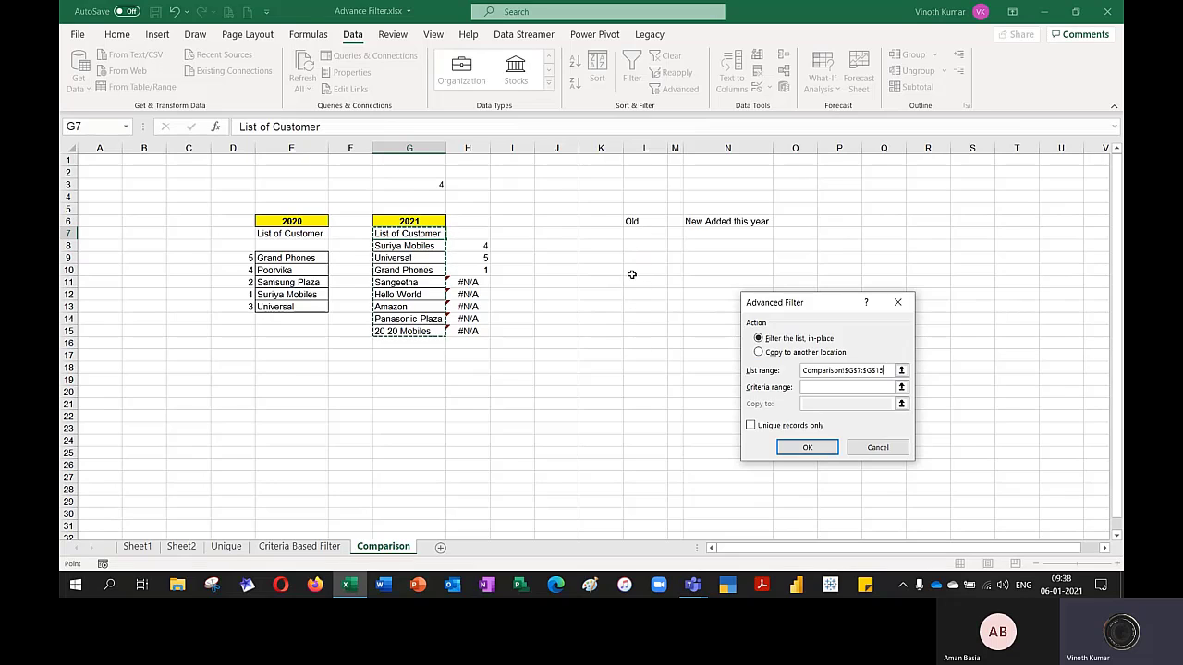
{"action": "left_click", "coordinate": [759, 352]}
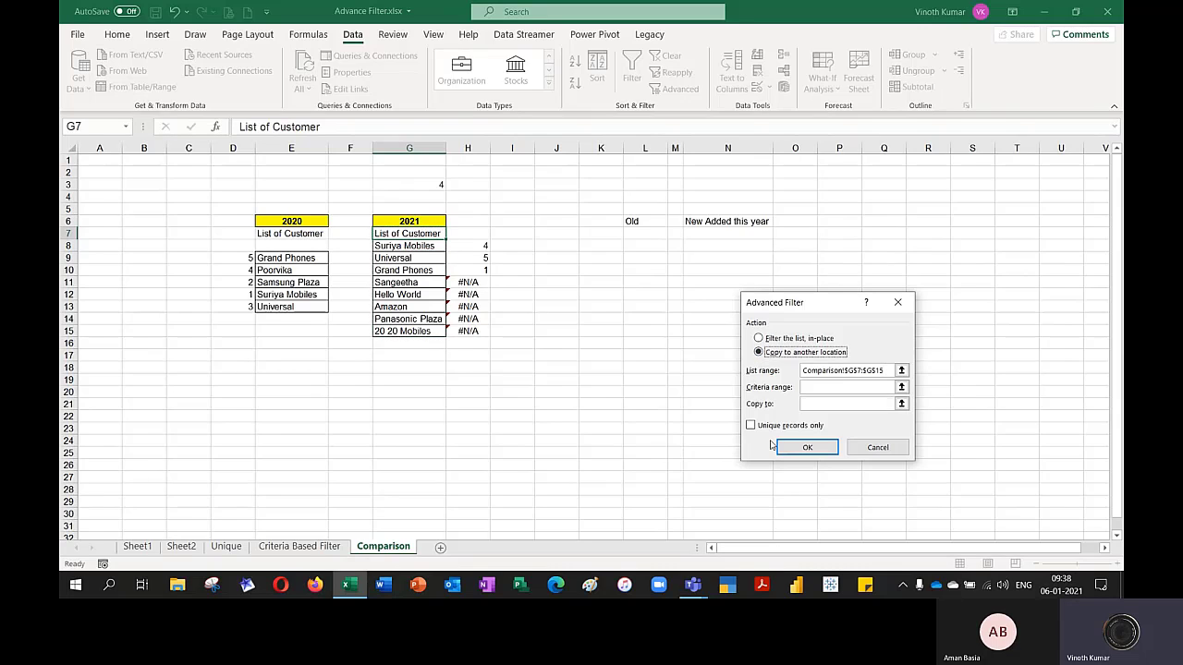
{"action": "left_click", "coordinate": [901, 387]}
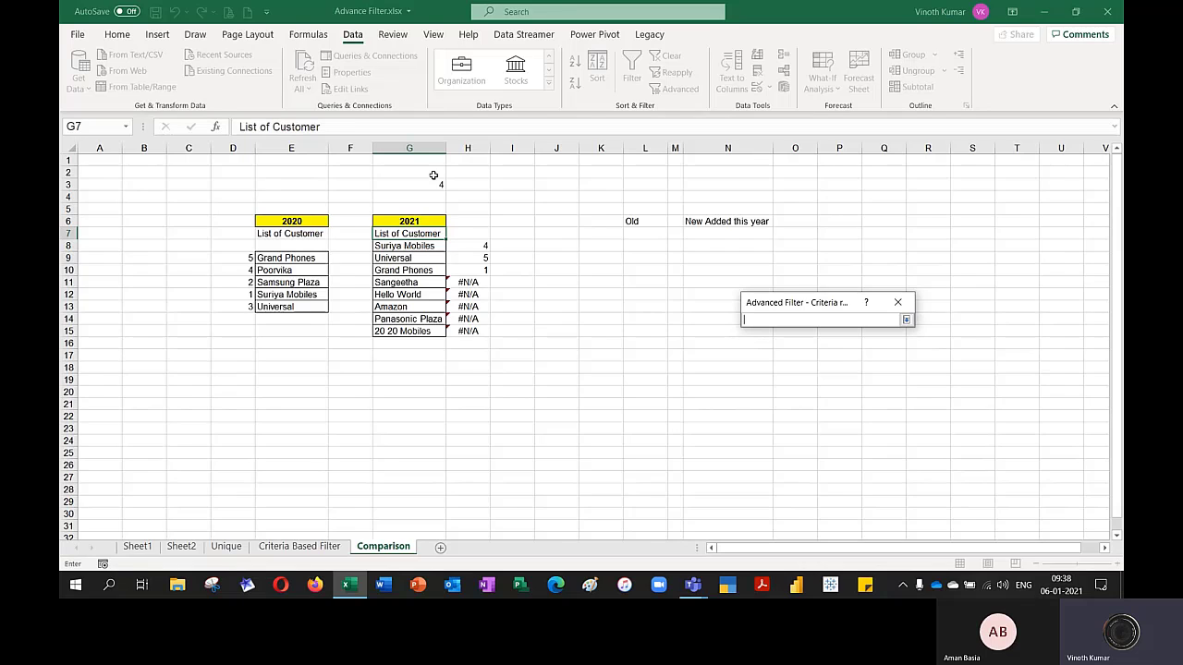
{"action": "left_click_drag", "start_coordinate": [433, 176], "coordinate": [431, 185]}
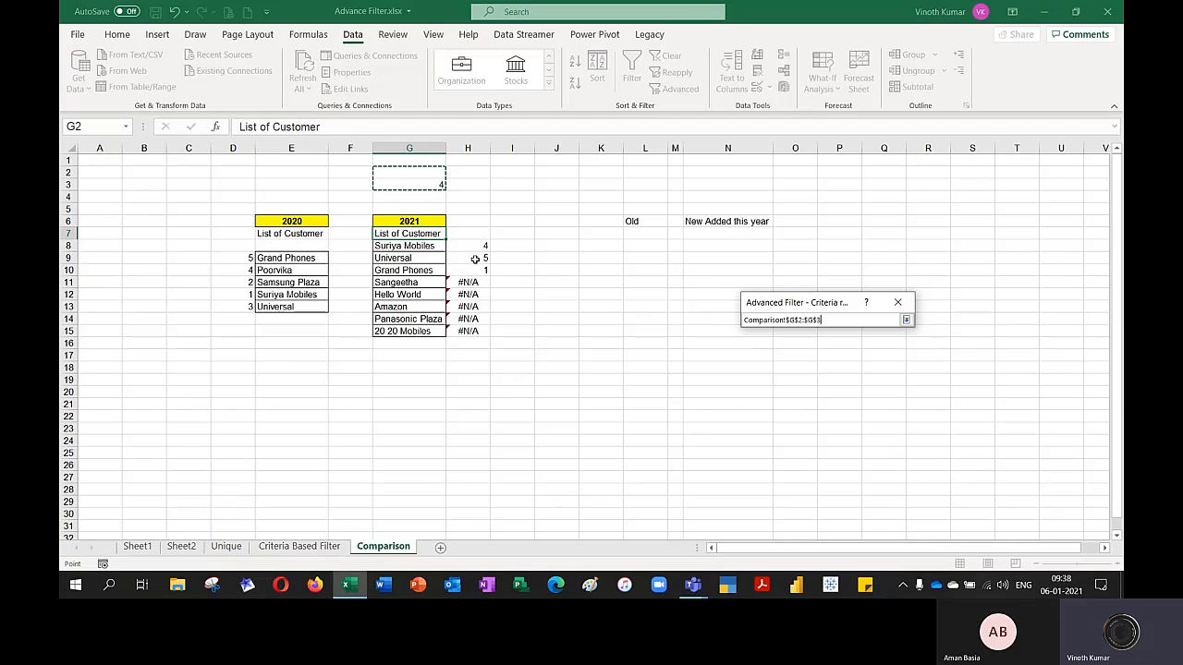
{"action": "left_click", "coordinate": [906, 320]}
{"action": "left_click", "coordinate": [813, 404]}
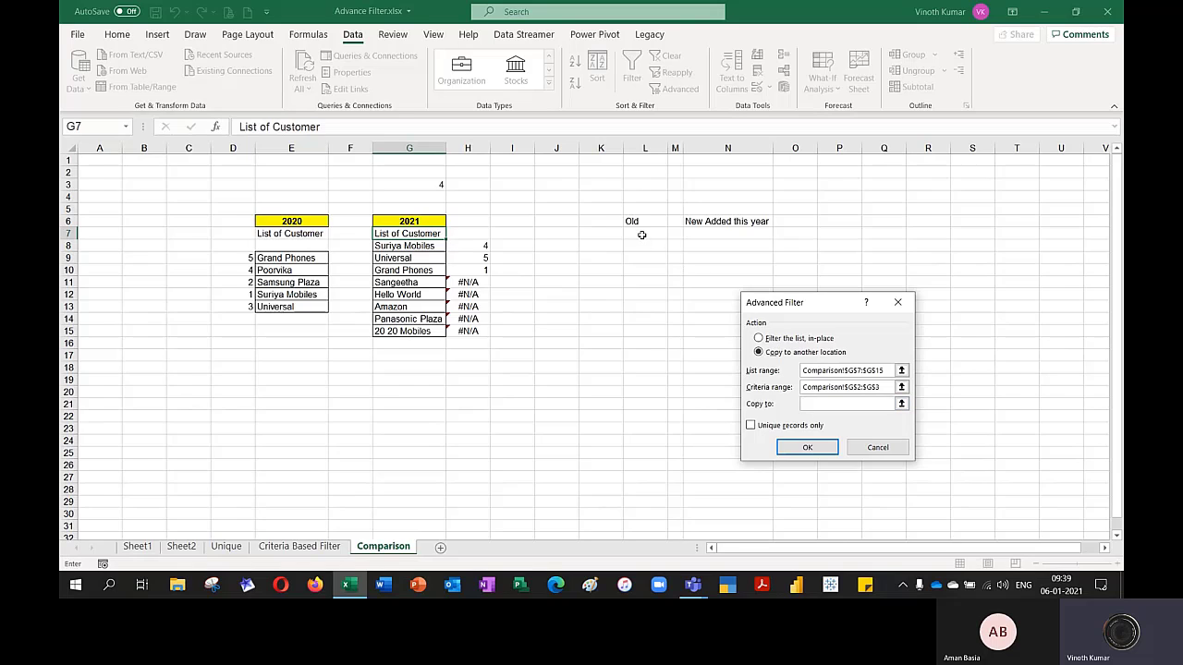
{"action": "left_click", "coordinate": [637, 235]}
{"action": "left_click", "coordinate": [807, 447]}
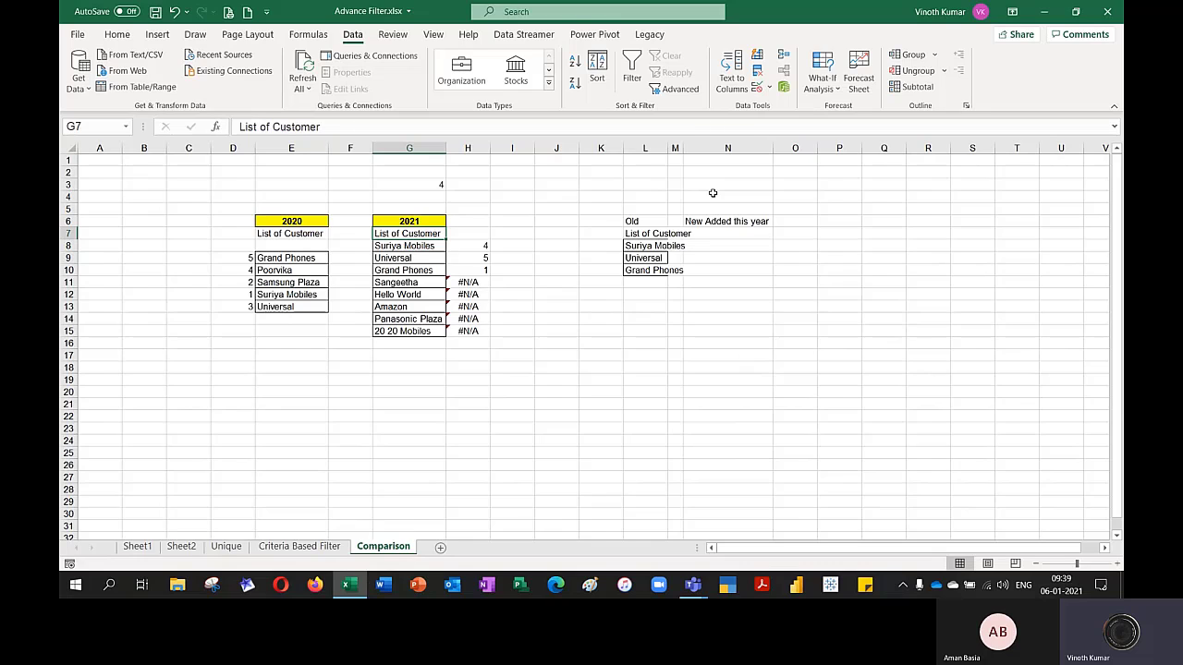
{"action": "left_click_drag", "start_coordinate": [667, 148], "coordinate": [695, 148]}
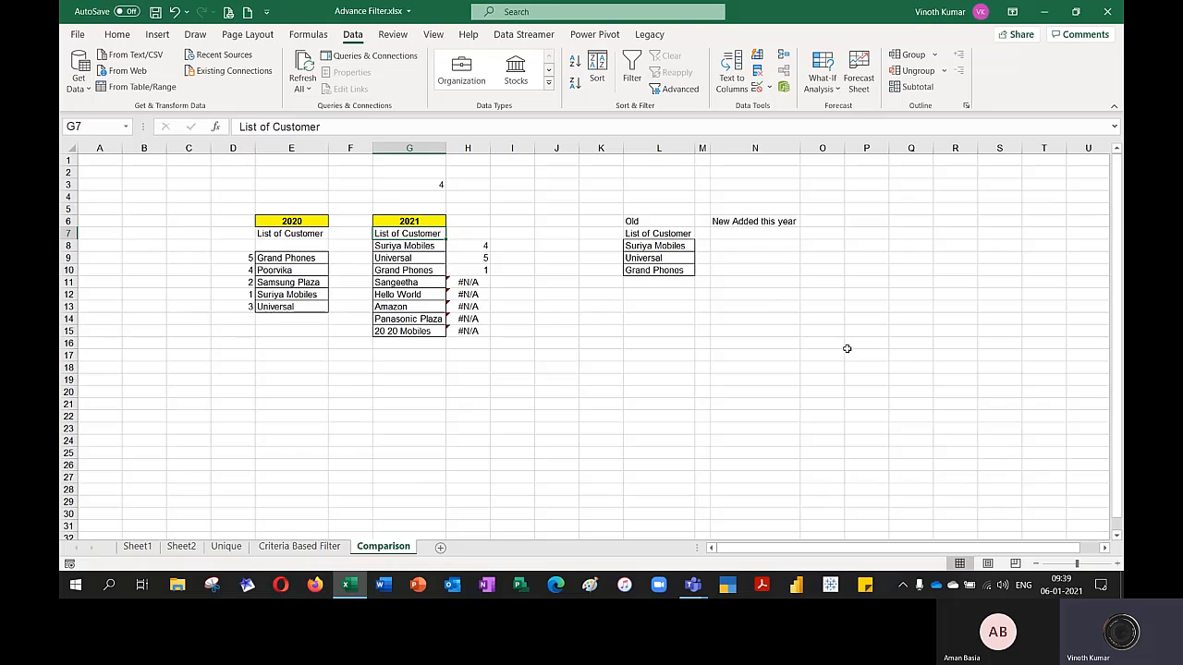
Delete the blank cells D8:E8, shifting the numbered 2020 customer list up under its header
{"action": "left_click_drag", "start_coordinate": [250, 246], "coordinate": [305, 246]}
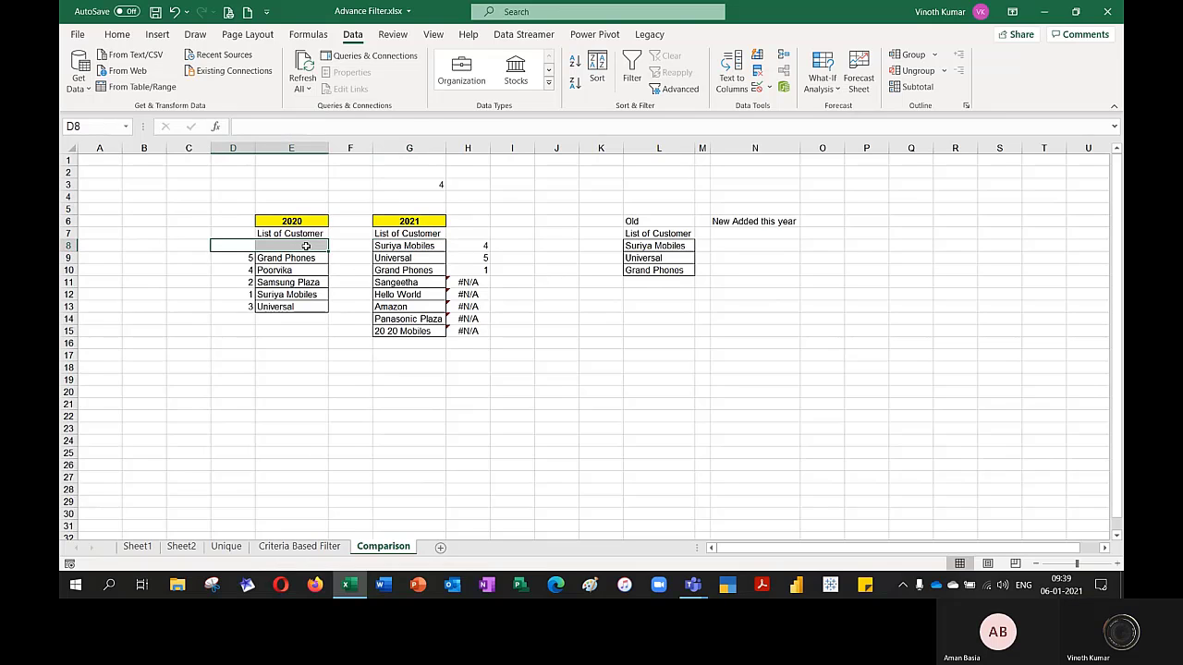
{"action": "right_click", "coordinate": [305, 246]}
{"action": "left_click", "coordinate": [343, 328]}
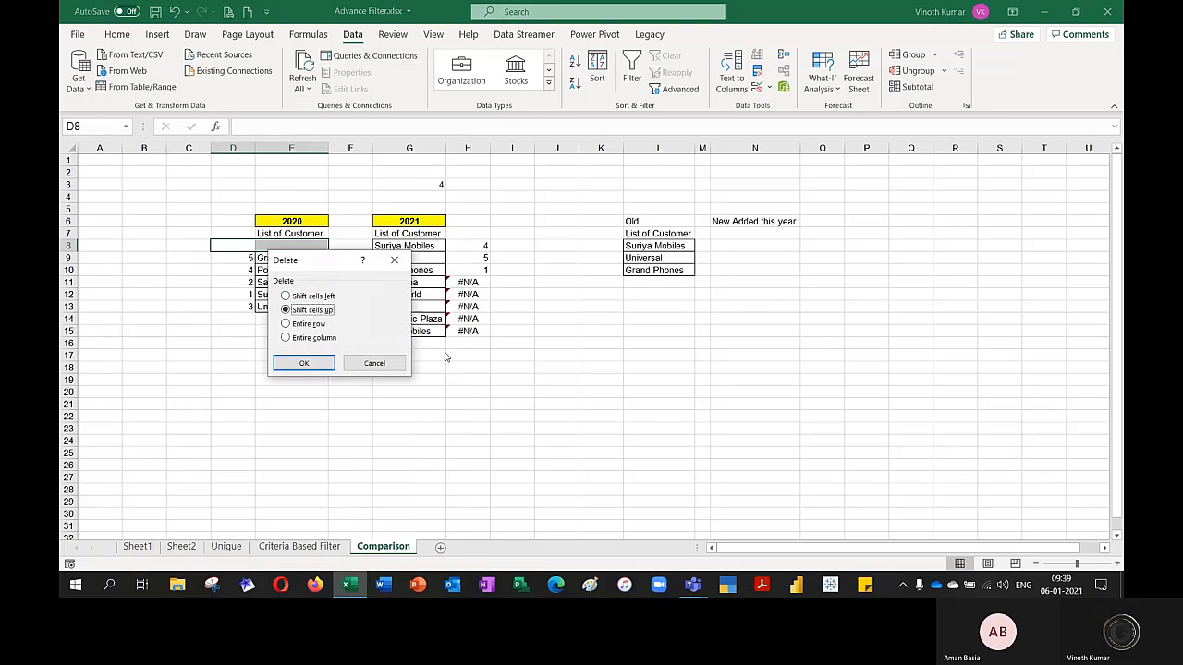
{"action": "left_click", "coordinate": [314, 363]}
{"action": "left_click", "coordinate": [559, 391]}
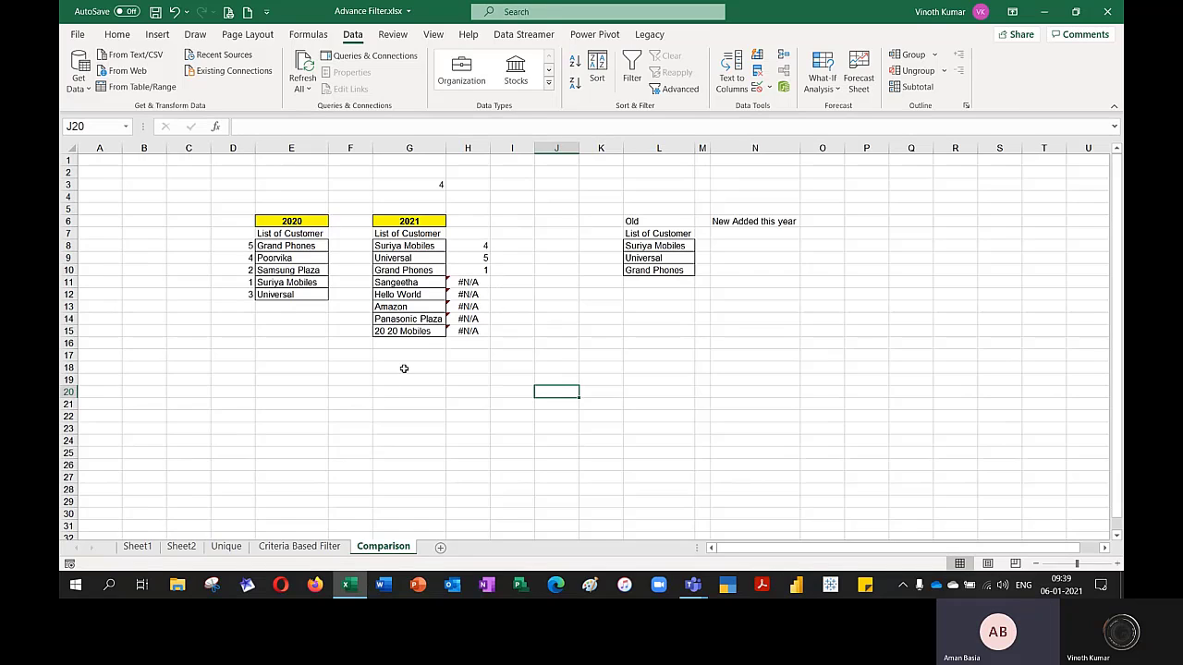
Display the formula of H15 as text in G19 with FORMULATEXT
{"action": "left_click", "coordinate": [375, 377]}
{"action": "type", "text": "=form"}
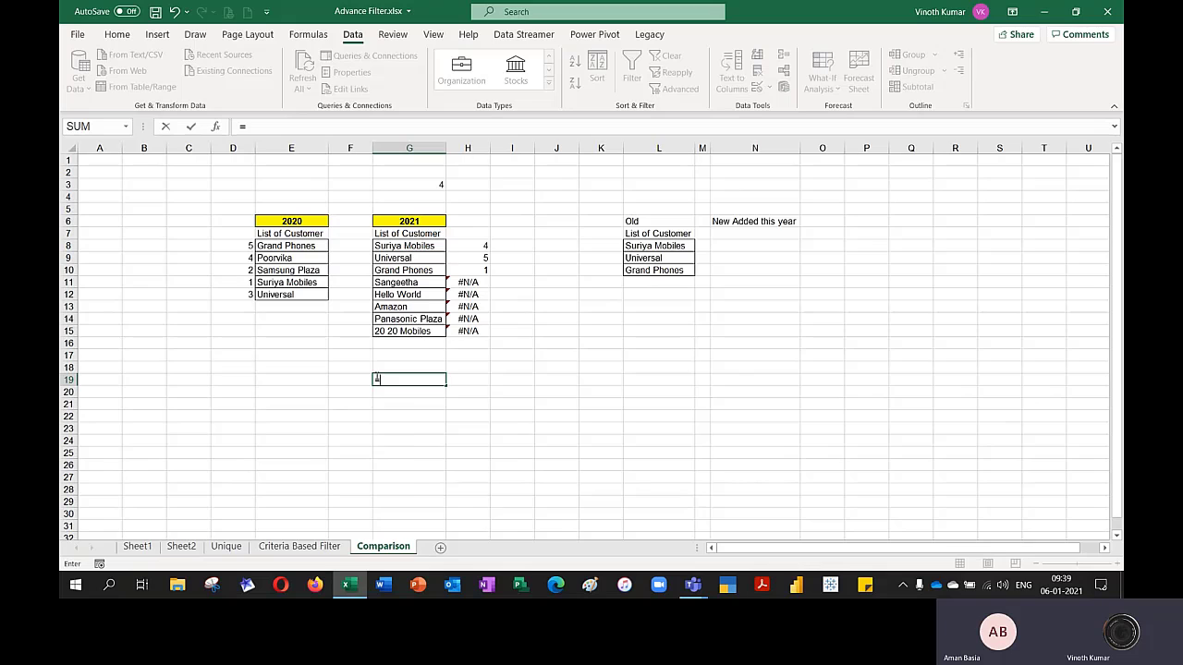
{"action": "key", "text": "Tab"}
{"action": "key", "text": "Up"}
{"action": "key", "text": "Up"}
{"action": "key", "text": "Up"}
{"action": "key", "text": "Up"}
{"action": "key", "text": "Right"}
{"action": "key", "text": "Return"}
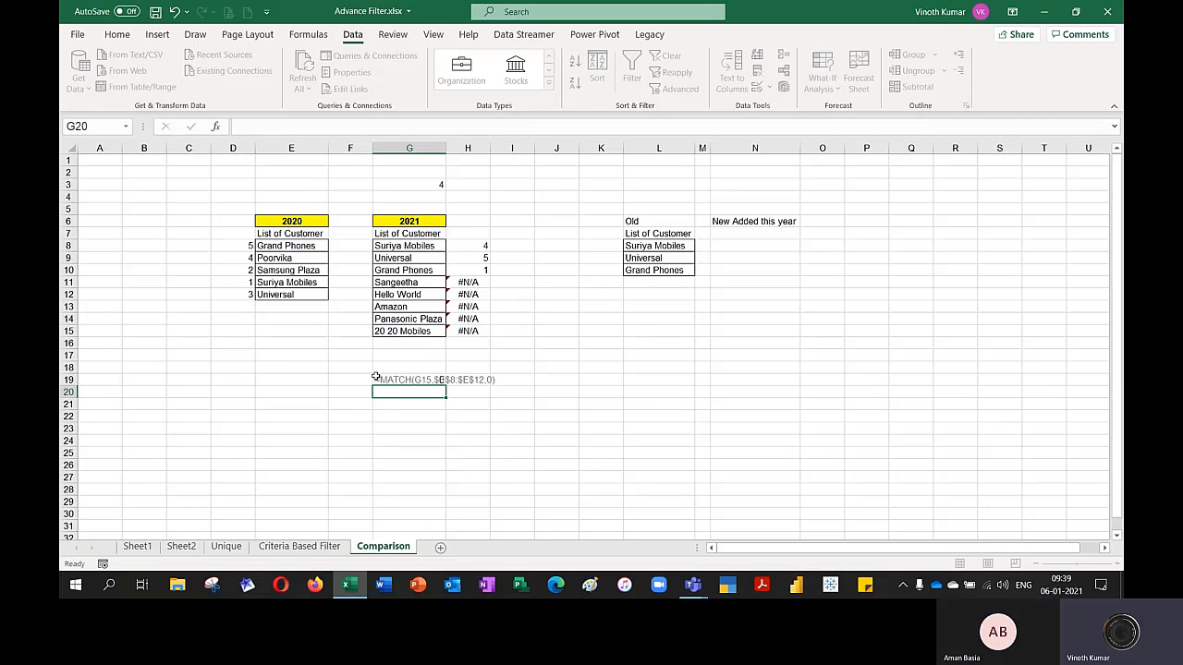
Fill G19:I19 yellow, make the formula text bold, and merge and center it across the three cells
{"action": "key", "text": "Up"}
{"action": "key", "text": "shift+Right"}
{"action": "key", "text": "shift+Right"}
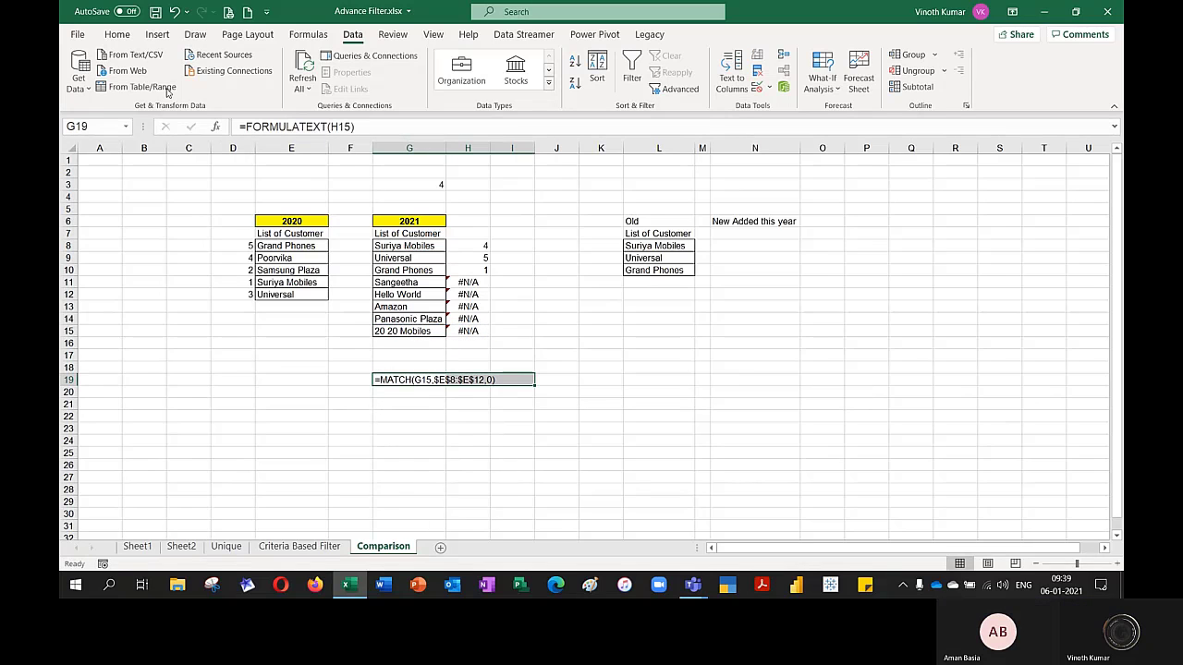
{"action": "left_click", "coordinate": [117, 34]}
{"action": "left_click", "coordinate": [280, 83]}
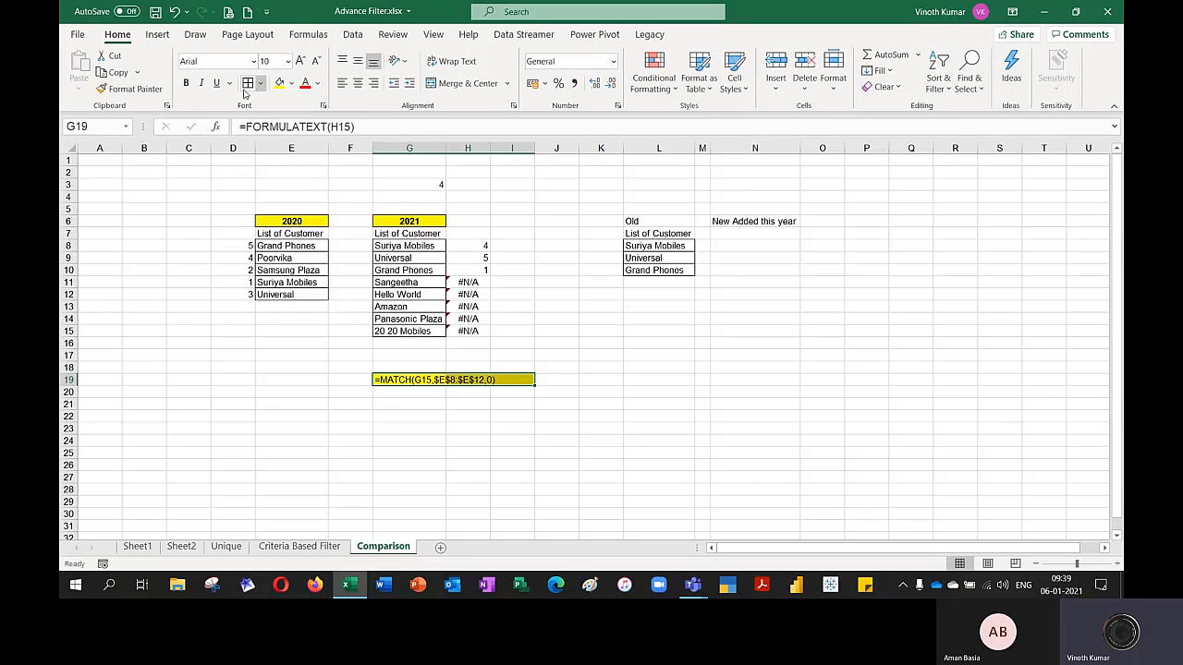
{"action": "left_click", "coordinate": [185, 83]}
{"action": "left_click", "coordinate": [445, 89]}
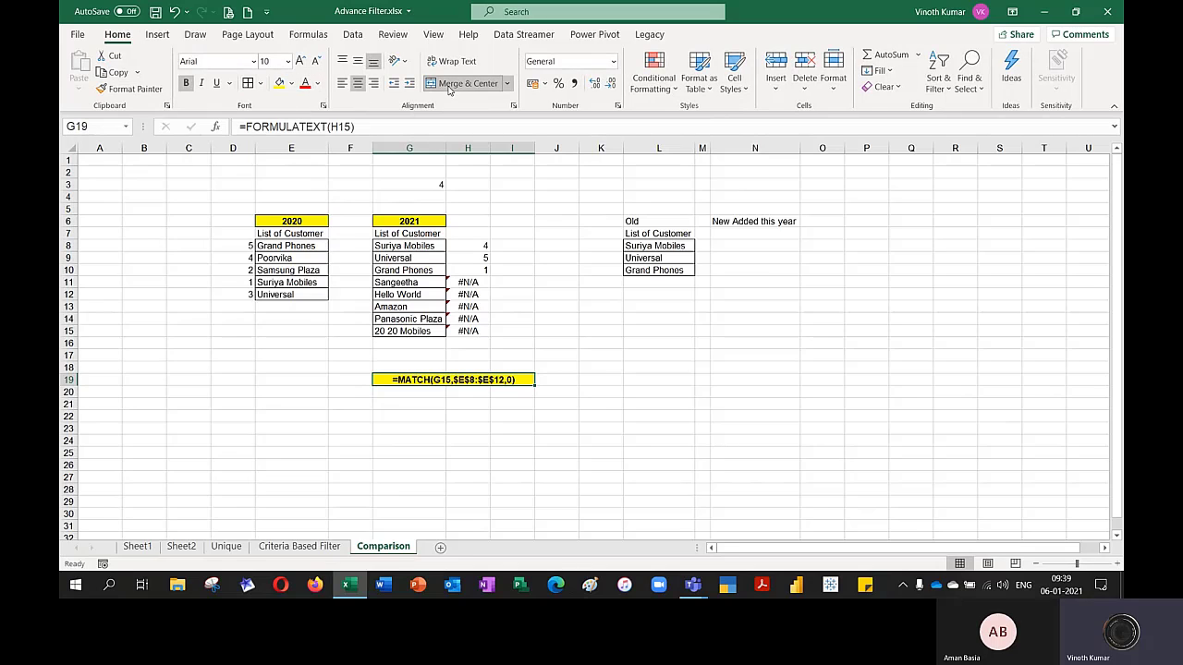
{"action": "left_click", "coordinate": [597, 516]}
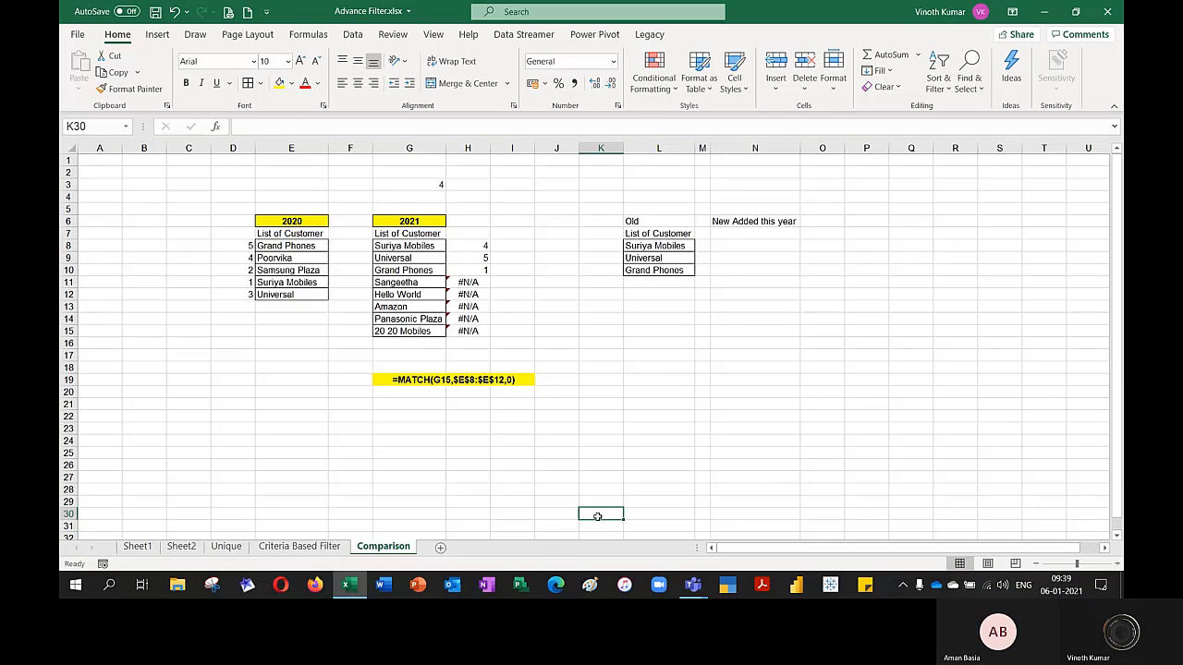
{"action": "left_click", "coordinate": [434, 382]}
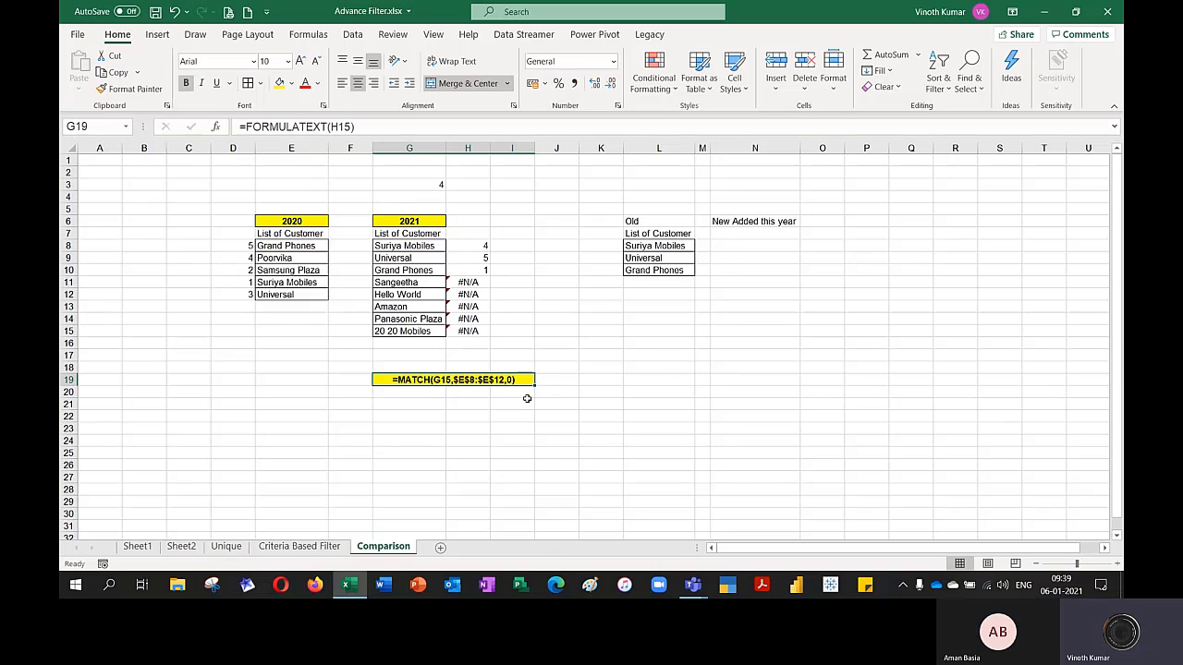
Display the formula of G3 as text in I3 with FORMULATEXT, and merge and center it across I3:K3
{"action": "left_click", "coordinate": [518, 183]}
{"action": "type", "text": "="}
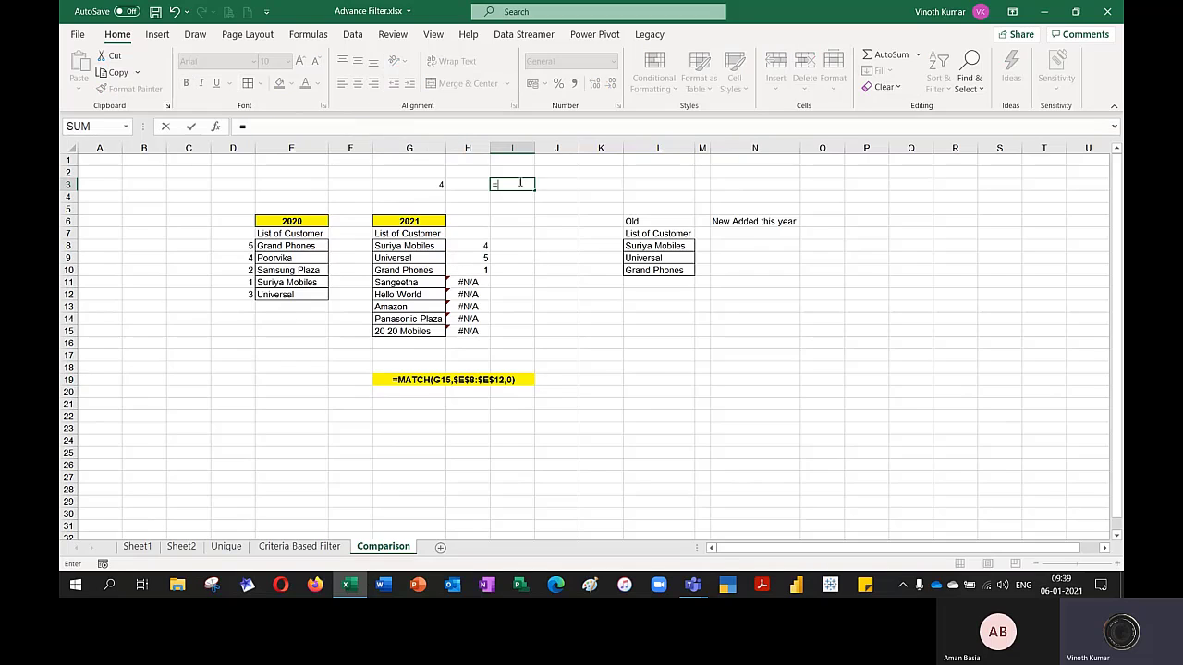
{"action": "type", "text": "fopr"}
{"action": "key", "text": "BackSpace"}
{"action": "type", "text": "rmu"}
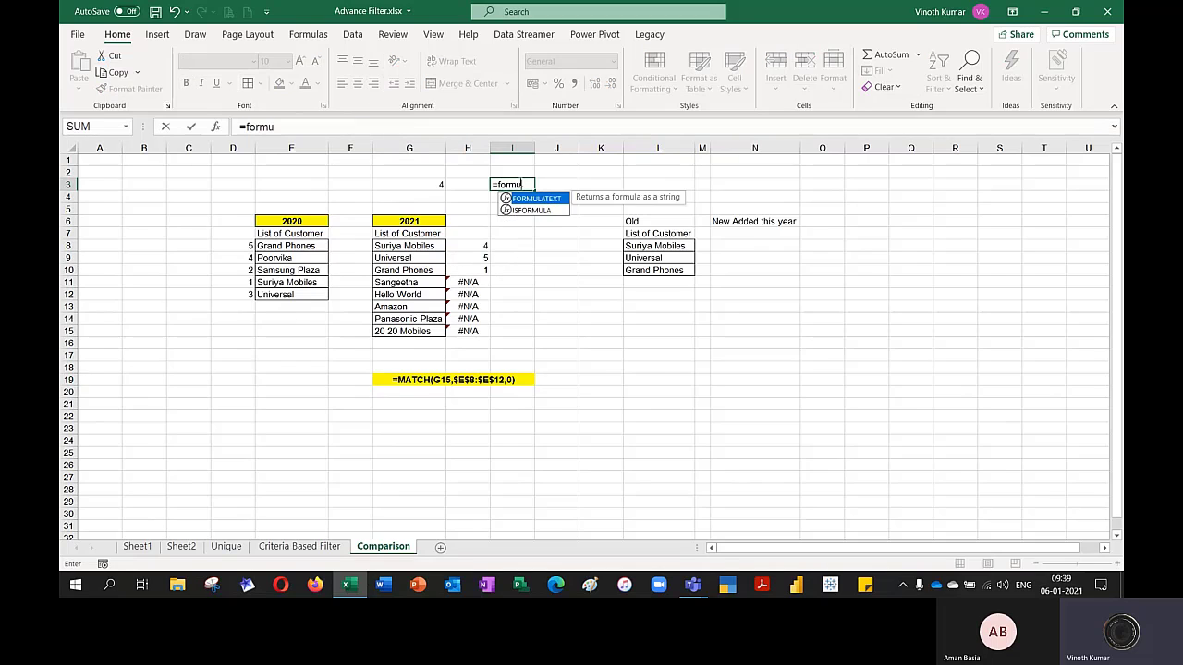
{"action": "key", "text": "Tab"}
{"action": "key", "text": "Left"}
{"action": "key", "text": "Left"}
{"action": "key", "text": "Return"}
{"action": "left_click", "coordinate": [519, 183]}
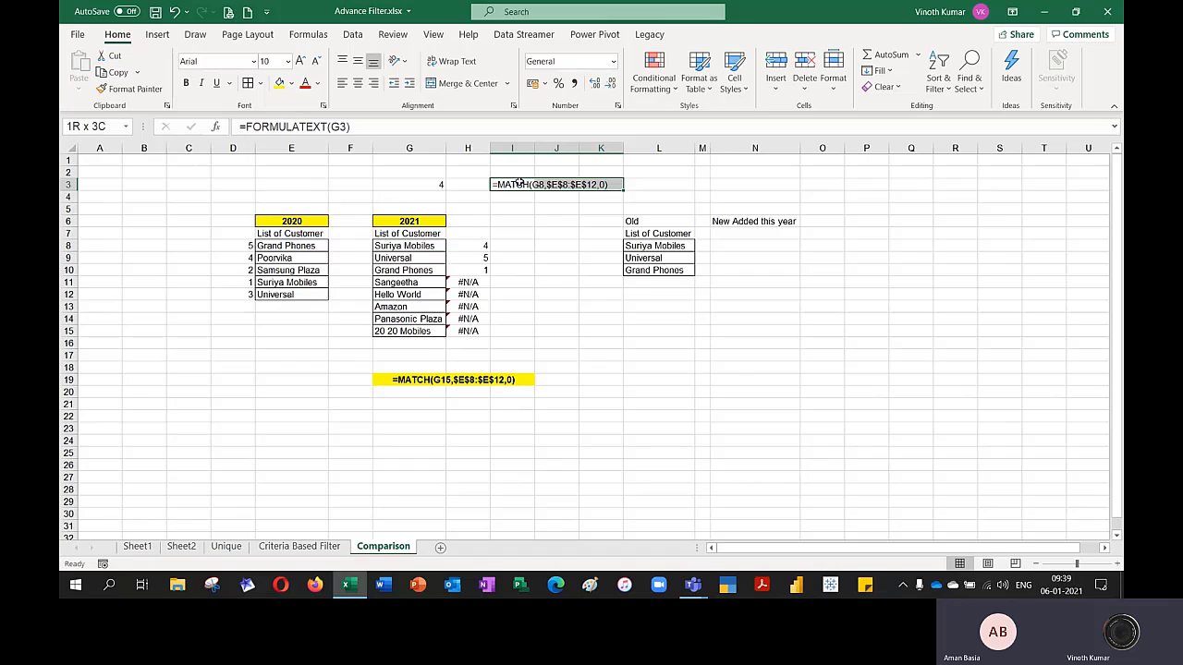
{"action": "left_click", "coordinate": [459, 83]}
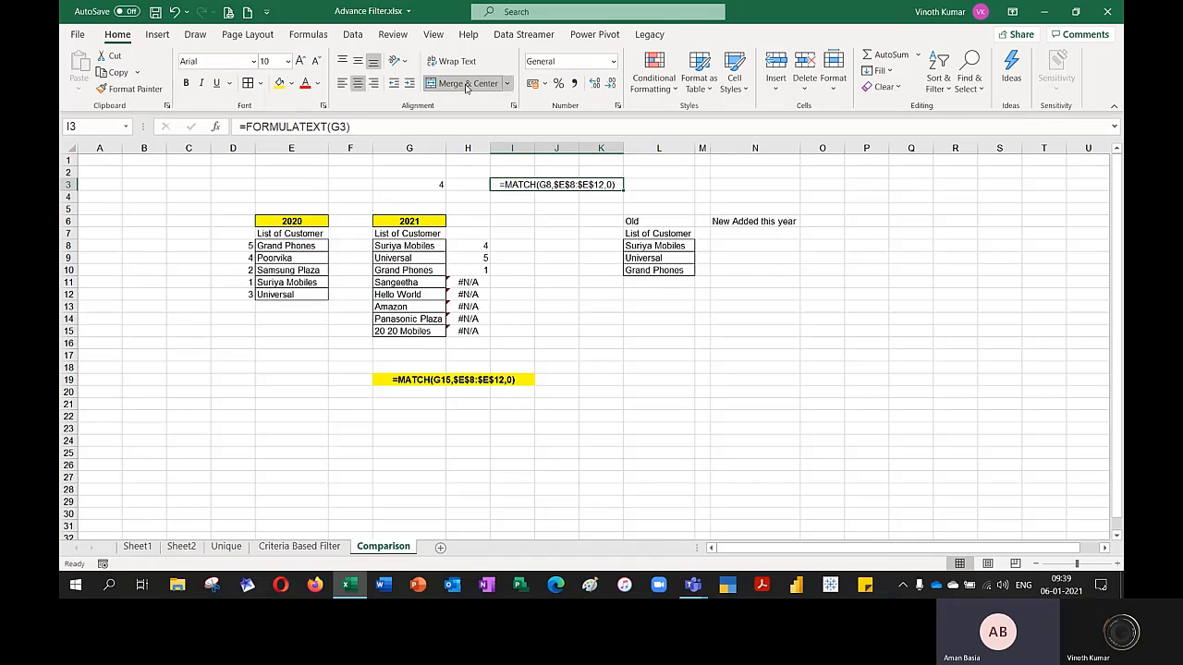
Fill the merged cell I3:K3 yellow and make its formula text bold
{"action": "left_click", "coordinate": [279, 83]}
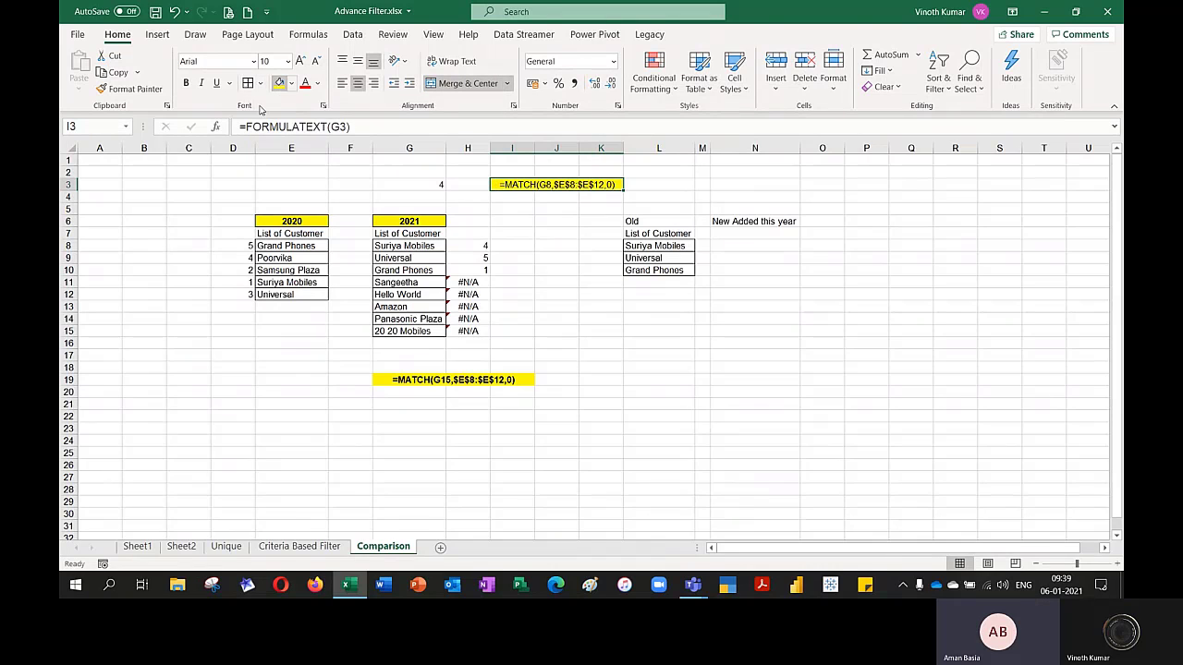
{"action": "left_click", "coordinate": [186, 83]}
Examine the MATCH formulas in G3 and H8:H10 against the 2021 customers and the 2020 lookup range
{"action": "left_click", "coordinate": [417, 189]}
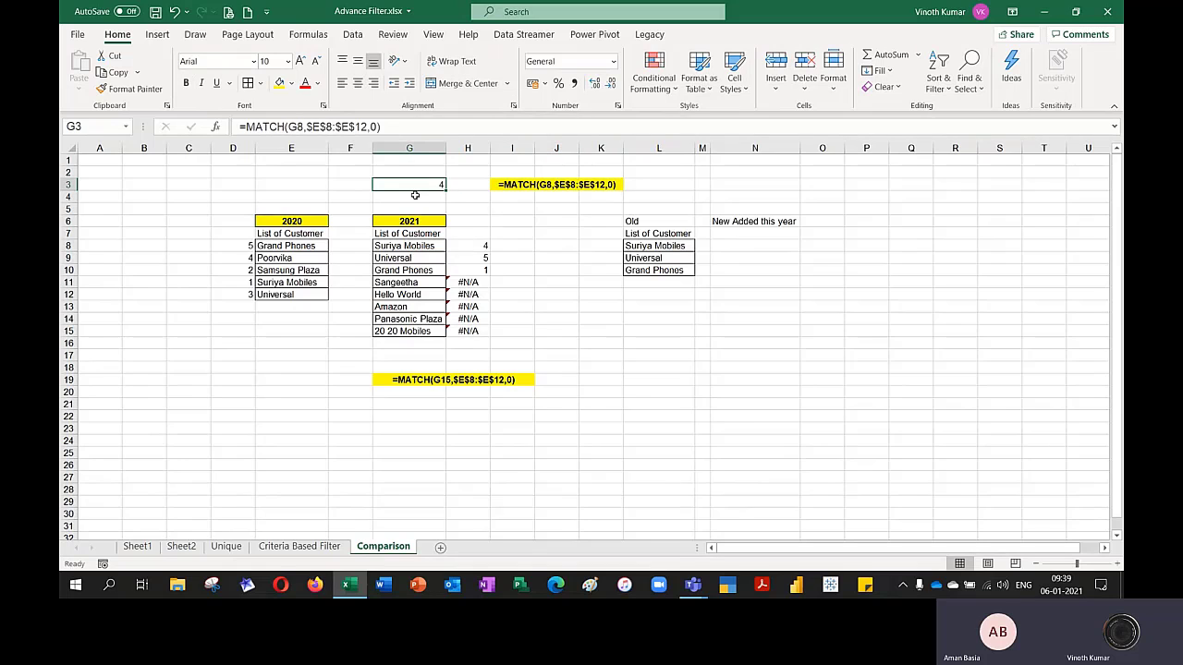
{"action": "left_click", "coordinate": [413, 246]}
{"action": "double_click", "coordinate": [412, 246]}
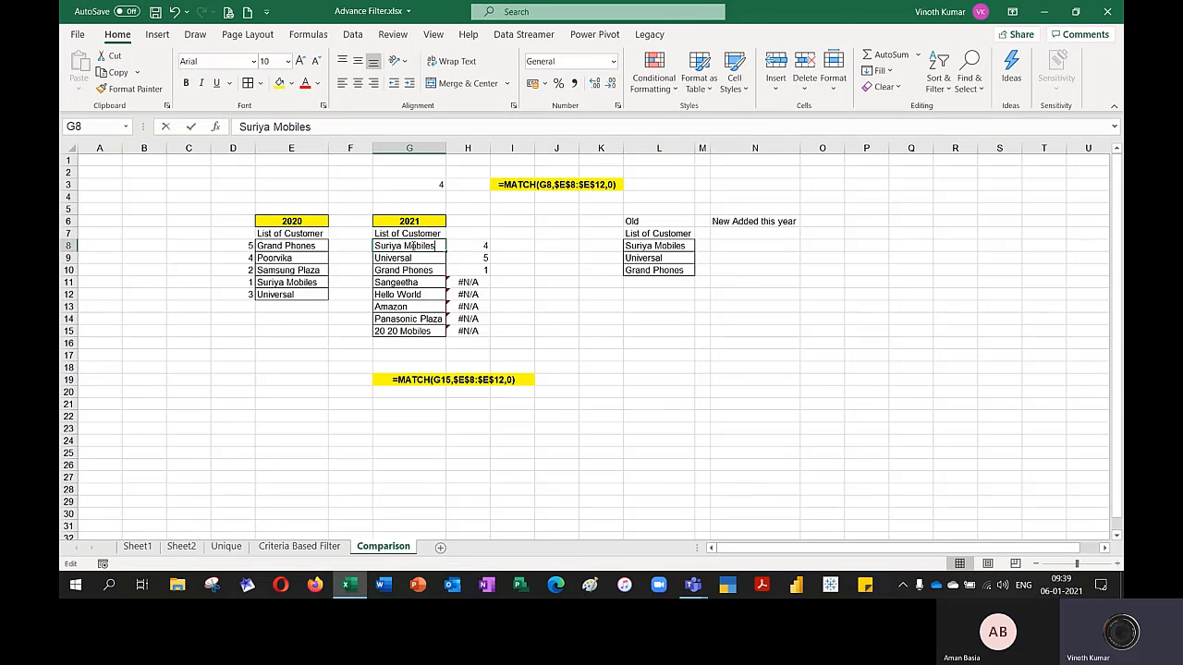
{"action": "double_click", "coordinate": [477, 247]}
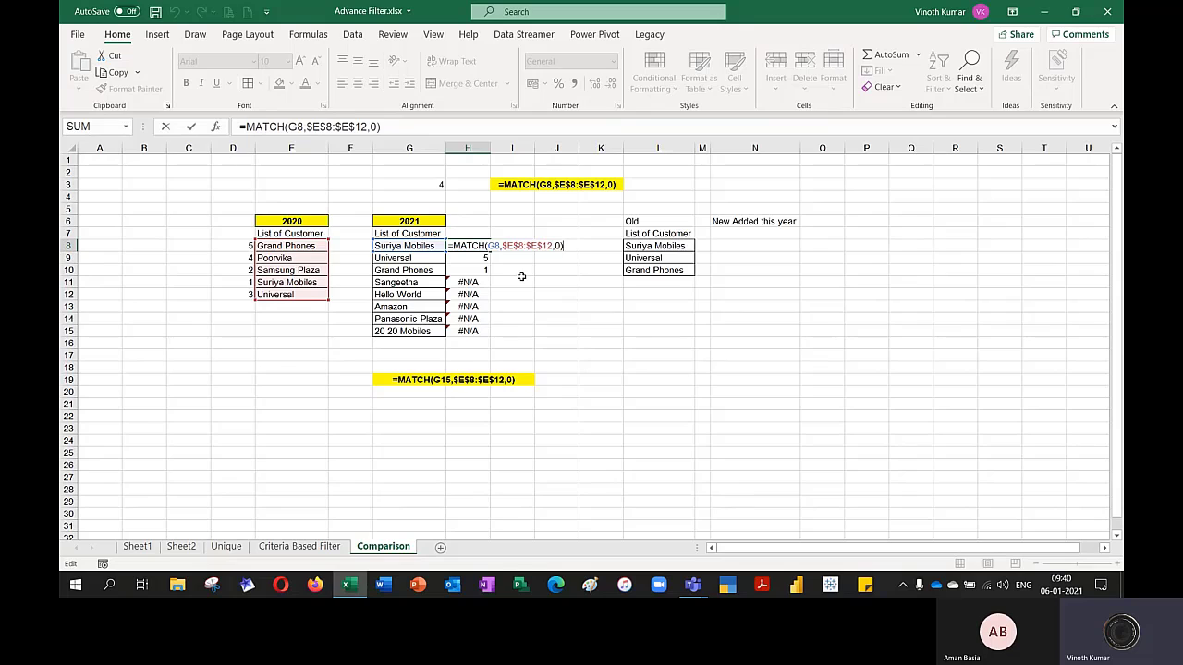
{"action": "left_click", "coordinate": [435, 189]}
{"action": "key", "text": "F2"}
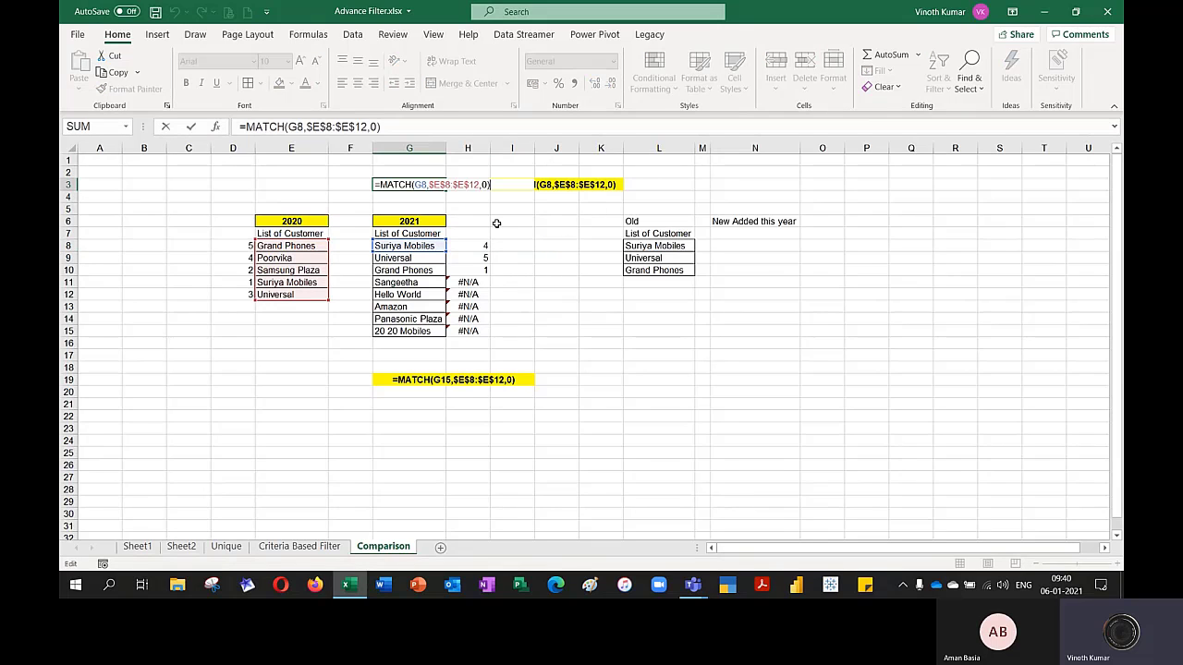
{"action": "key", "text": "Escape"}
{"action": "left_click", "coordinate": [465, 260]}
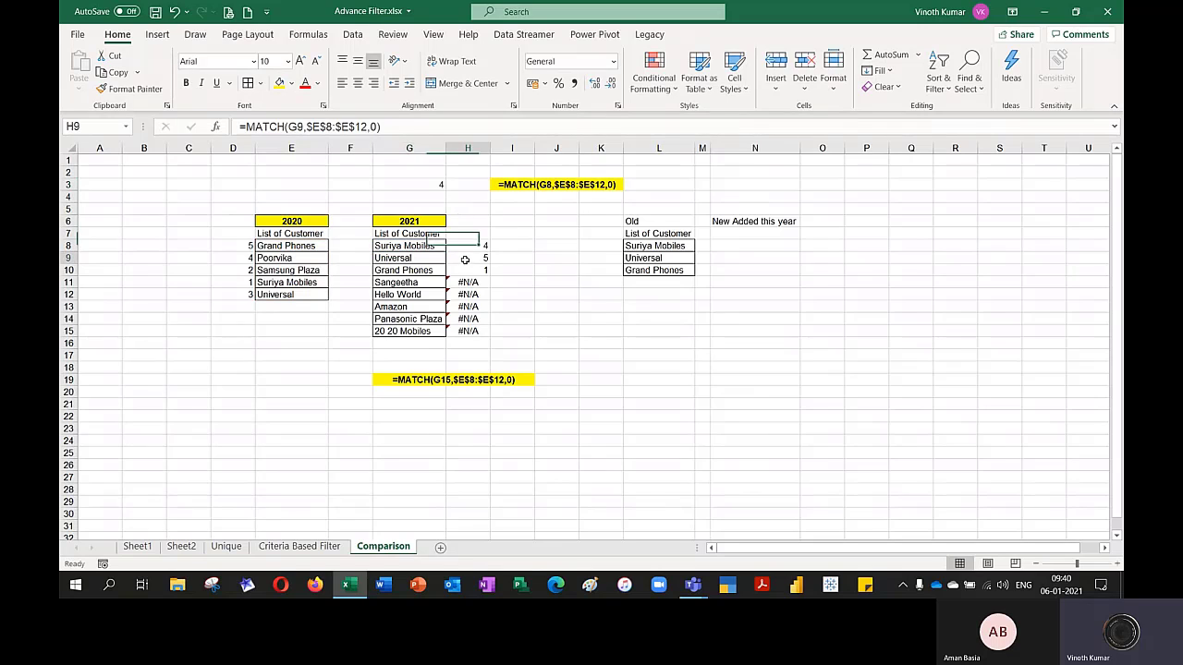
{"action": "double_click", "coordinate": [465, 260]}
{"action": "key", "text": "Escape"}
{"action": "left_click", "coordinate": [470, 272]}
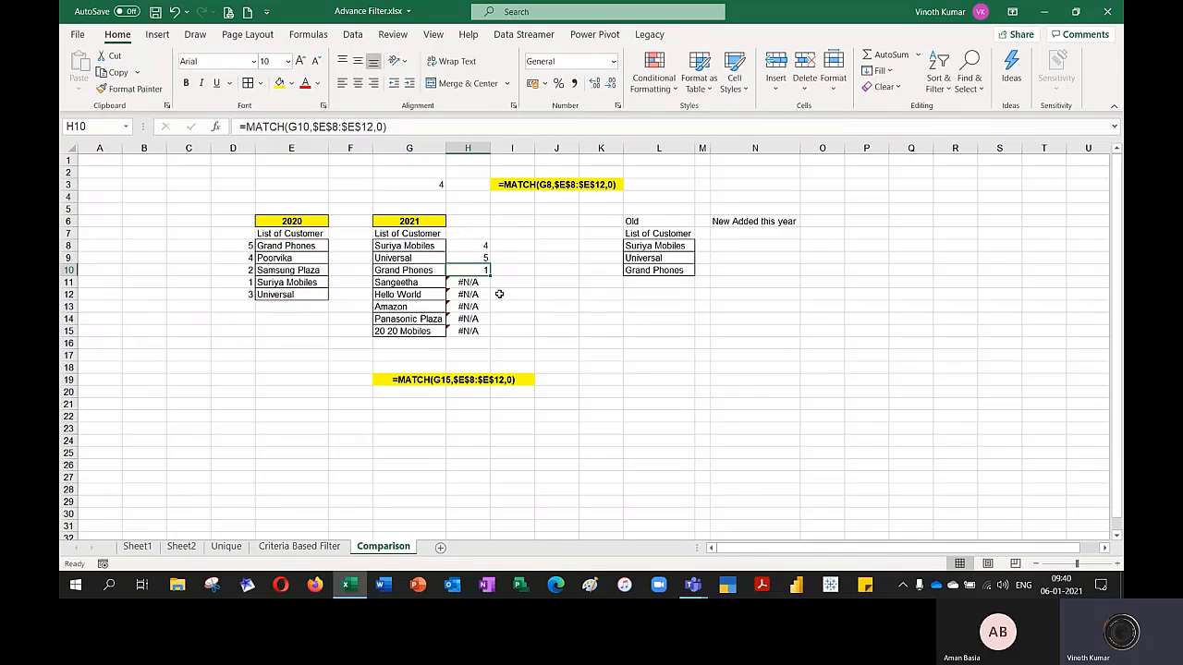
{"action": "double_click", "coordinate": [471, 271]}
{"action": "key", "text": "Escape"}
{"action": "left_click", "coordinate": [403, 175]}
{"action": "key", "text": "Down"}
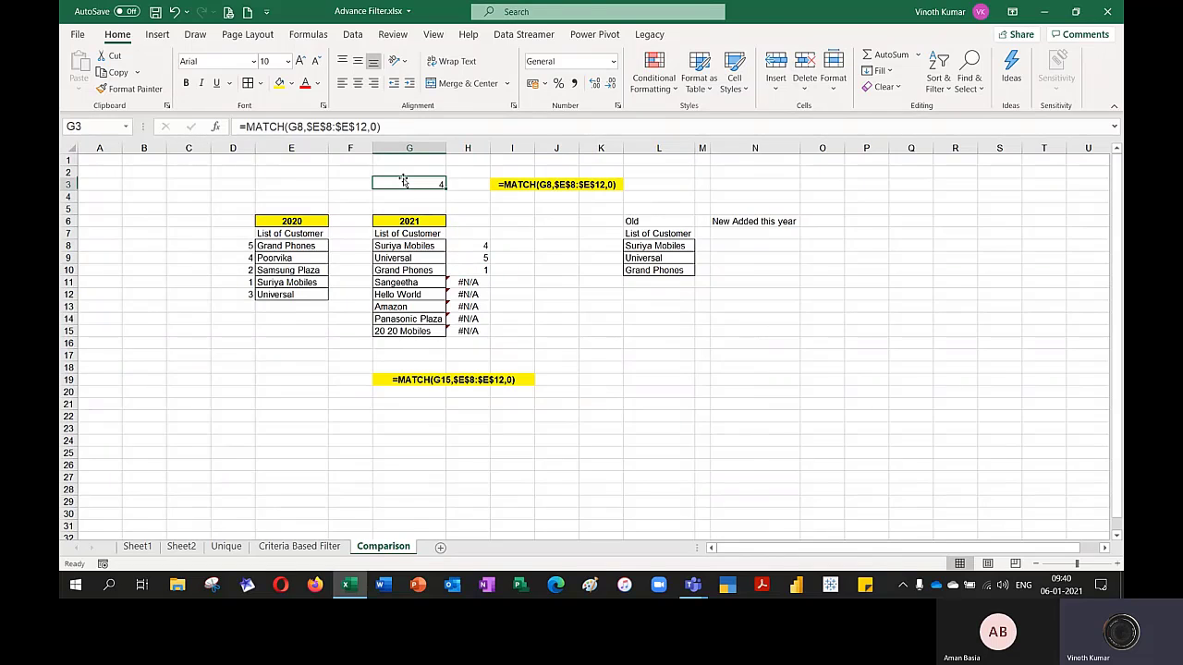
{"action": "double_click", "coordinate": [404, 182]}
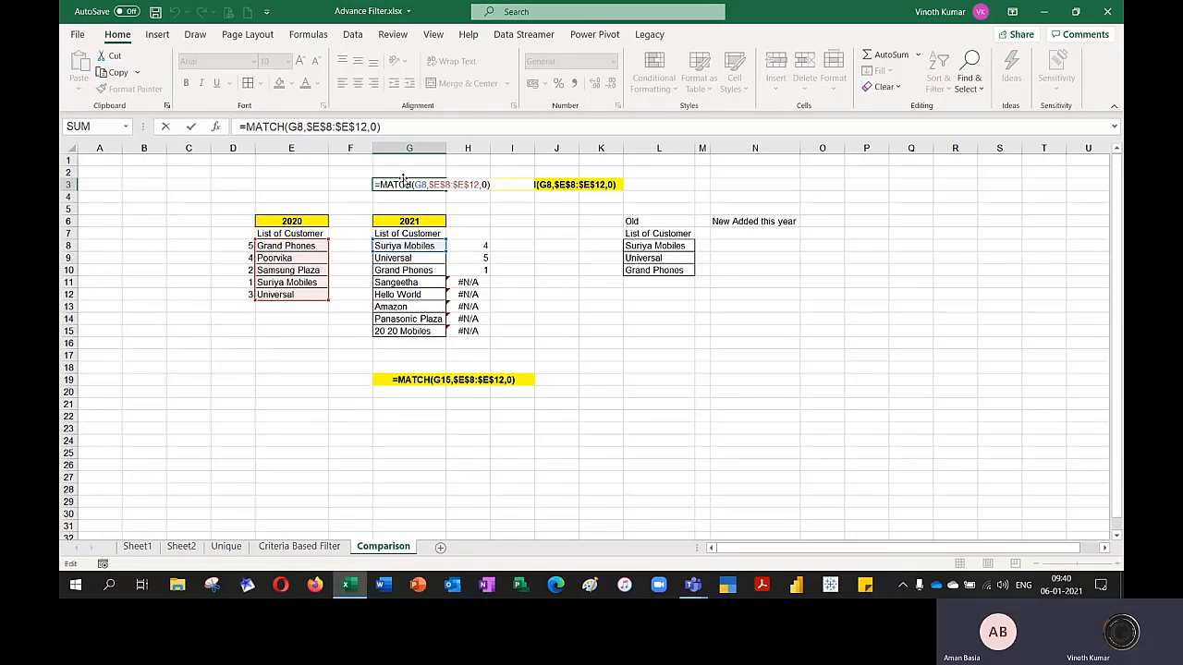
{"action": "key", "text": "Escape"}
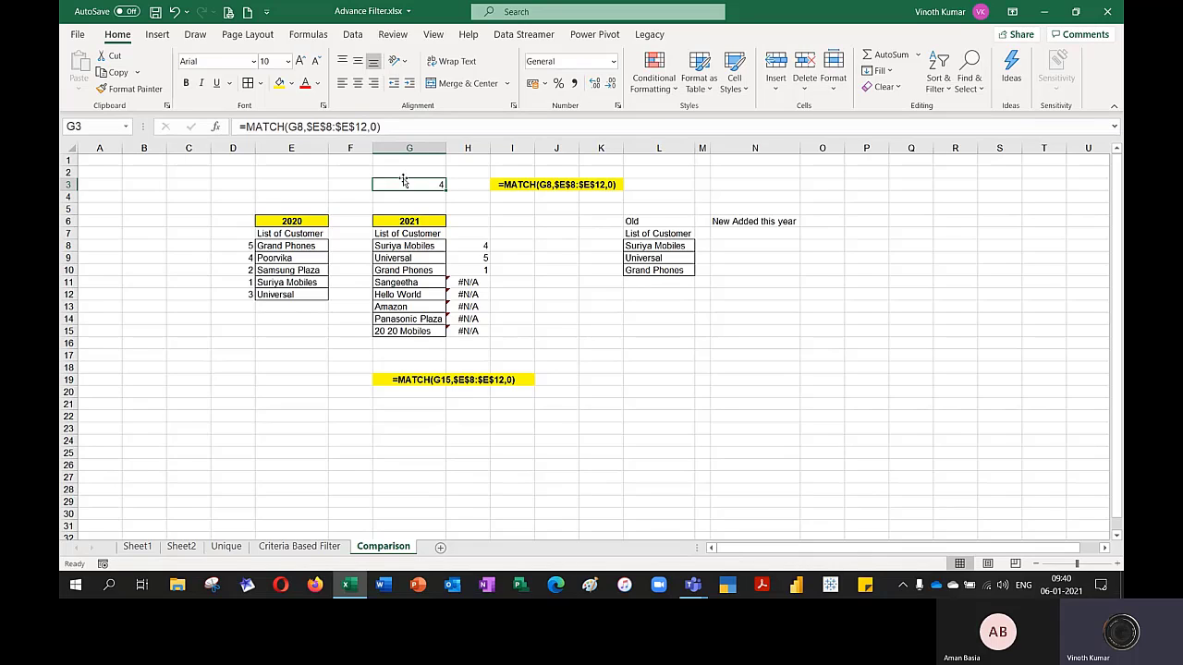
Enter =MATCH(G8,$E$8:$E$12,0) in C3 to look up the first 2021 customer in the 2020 list
{"action": "left_click", "coordinate": [733, 234]}
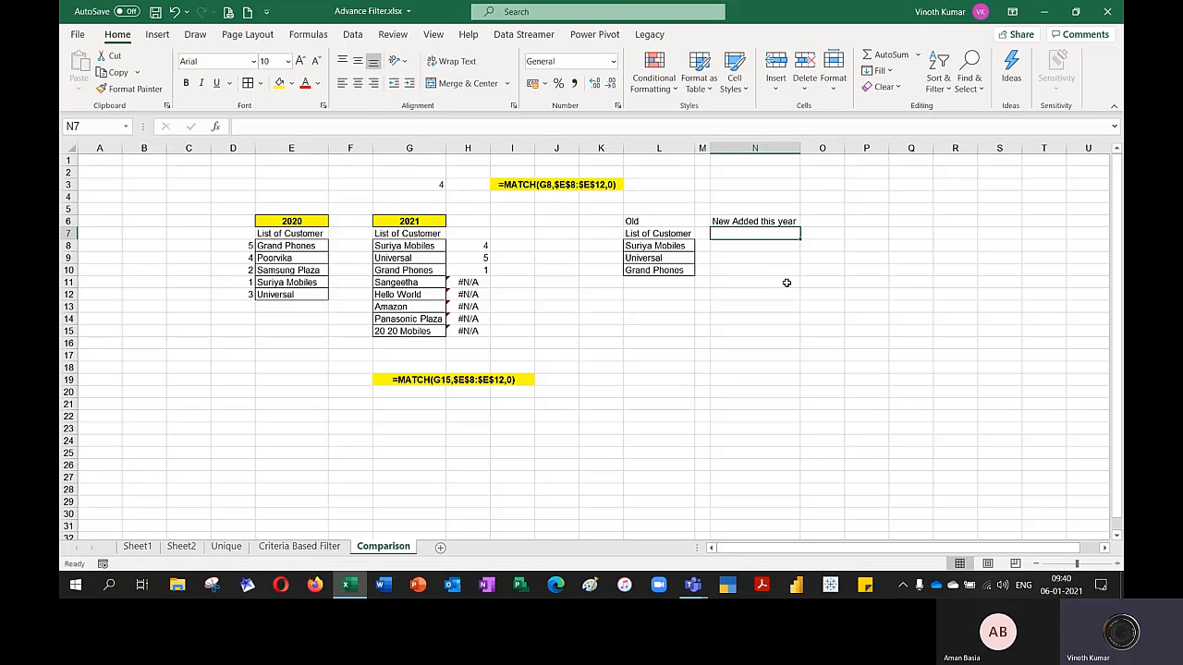
{"action": "left_click", "coordinate": [182, 183]}
{"action": "type", "text": "=matc"}
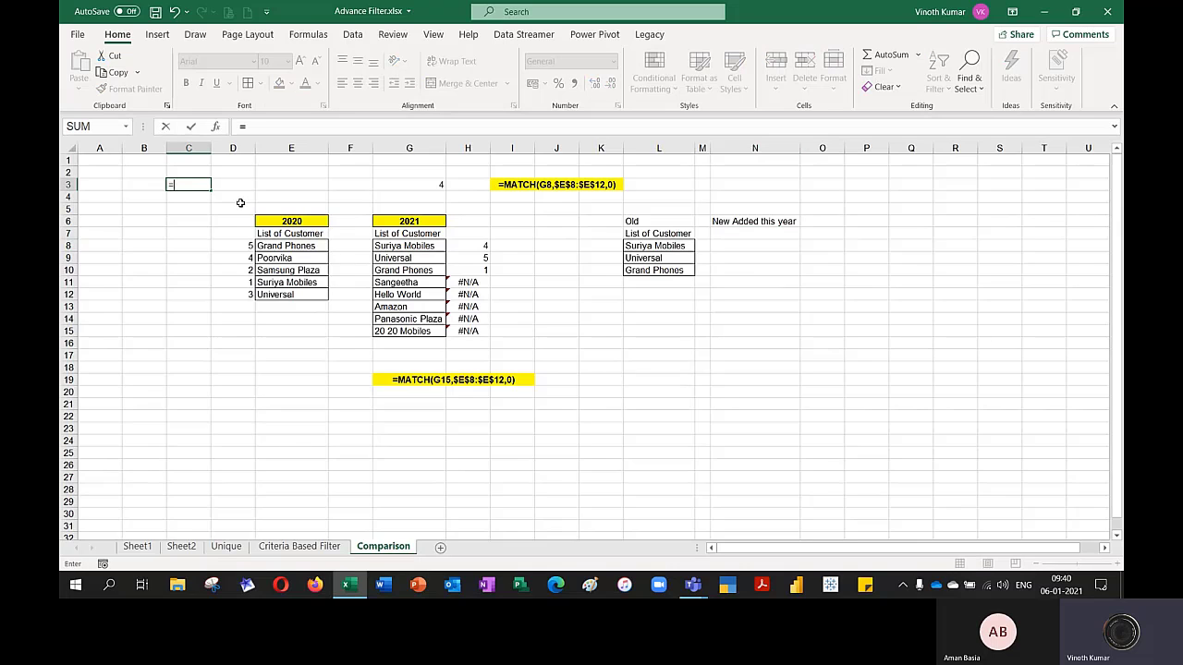
{"action": "key", "text": "Tab"}
{"action": "key", "text": "Right"}
{"action": "key", "text": "Right"}
{"action": "key", "text": "Right"}
{"action": "key", "text": "Right"}
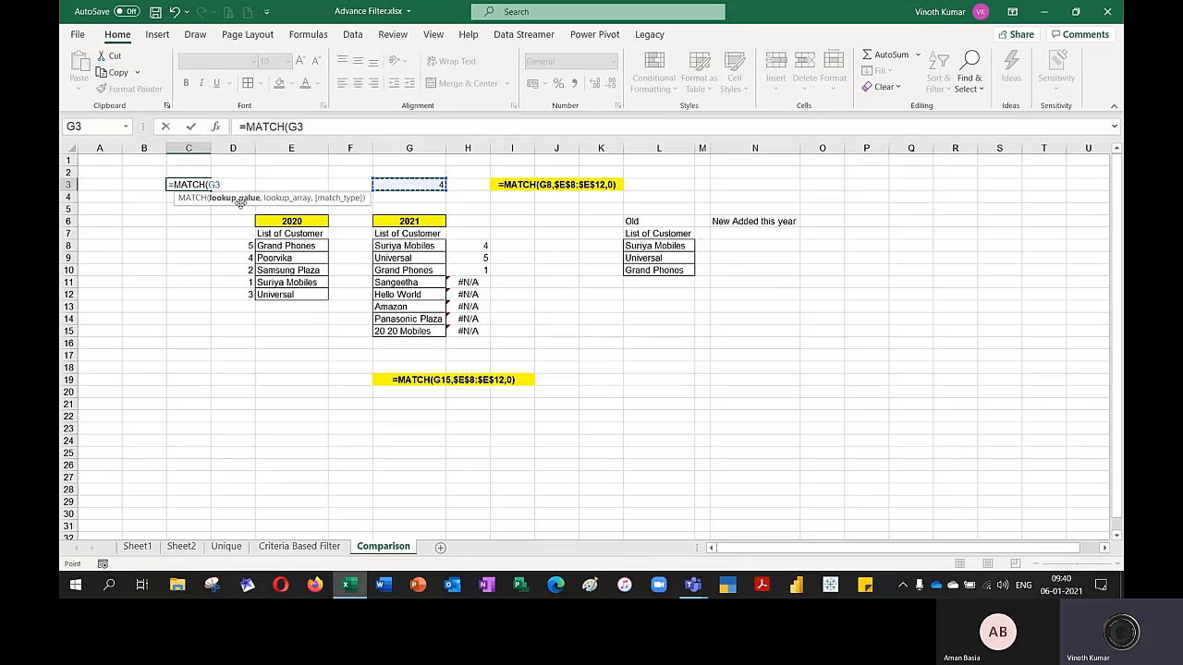
{"action": "key", "text": "Down"}
{"action": "key", "text": "Down"}
{"action": "key", "text": "Down"}
{"action": "key", "text": "Down"}
{"action": "key", "text": "Down"}
{"action": "type", "text": ","}
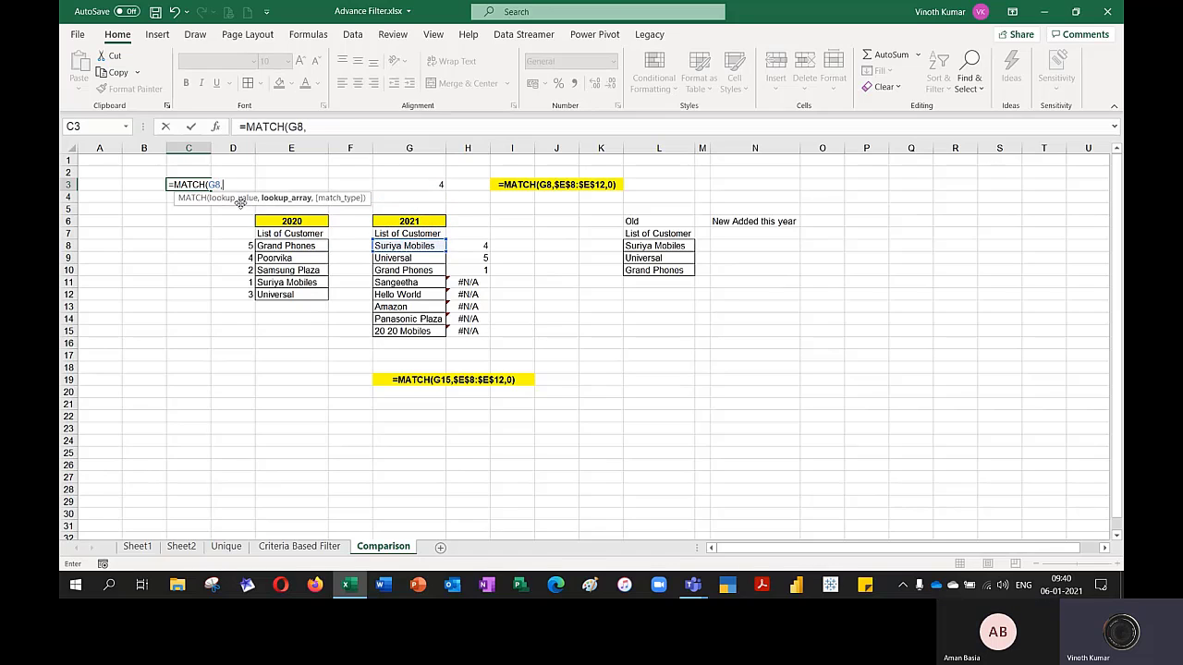
{"action": "key", "text": "Left"}
{"action": "key", "text": "Left"}
{"action": "key", "text": "Down"}
{"action": "key", "text": "Down"}
{"action": "key", "text": "Down"}
{"action": "key", "text": "Down"}
{"action": "key", "text": "Right"}
{"action": "key", "text": "Right"}
{"action": "key", "text": "Down"}
{"action": "key", "text": "Right"}
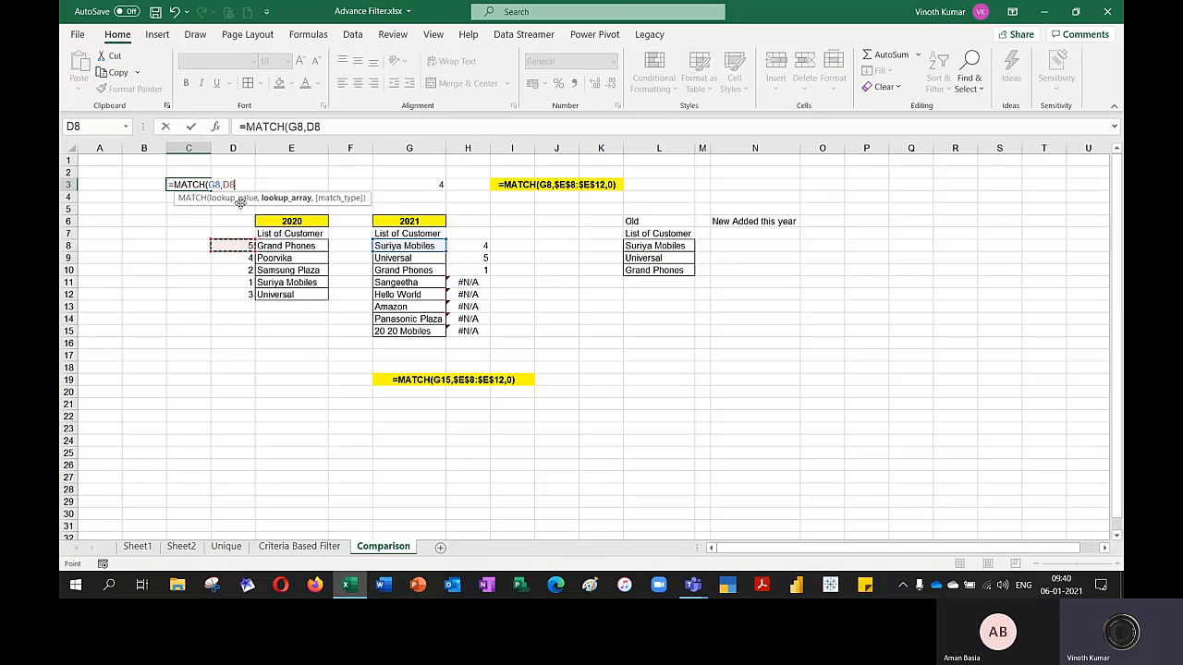
{"action": "key", "text": "Right"}
{"action": "key", "text": "shift+Down"}
{"action": "key", "text": "shift+Down"}
{"action": "key", "text": "shift+Down"}
{"action": "key", "text": "shift+Down"}
{"action": "key", "text": "F4"}
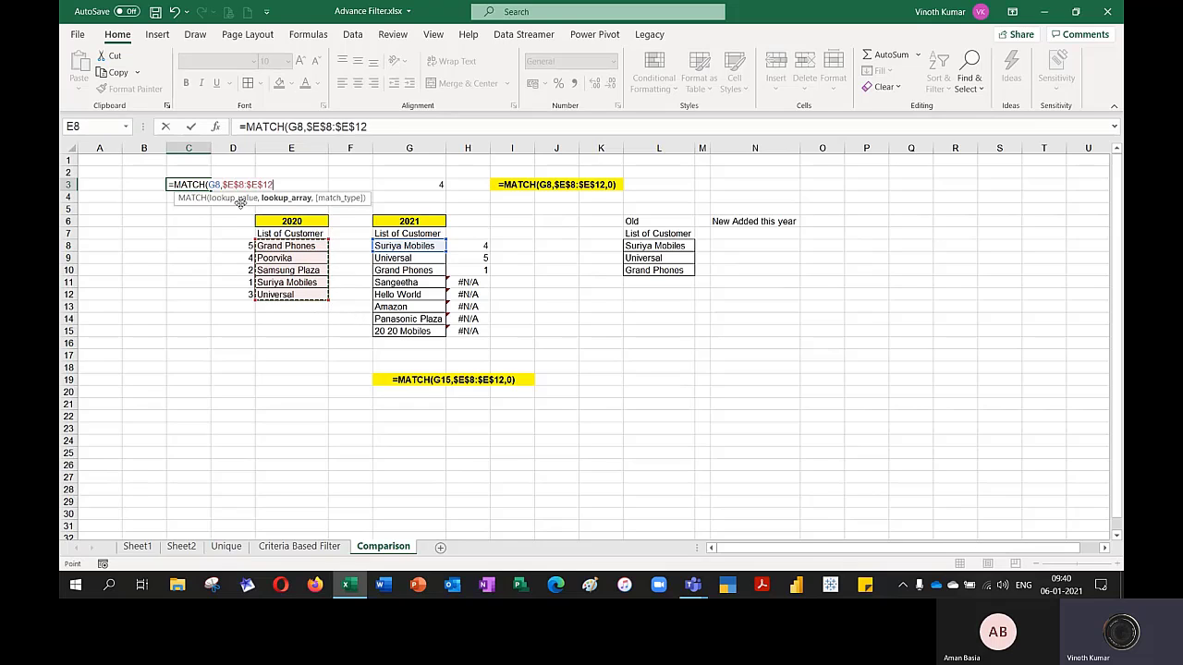
{"action": "type", "text": ",0("}
{"action": "key", "text": "BackSpace"}
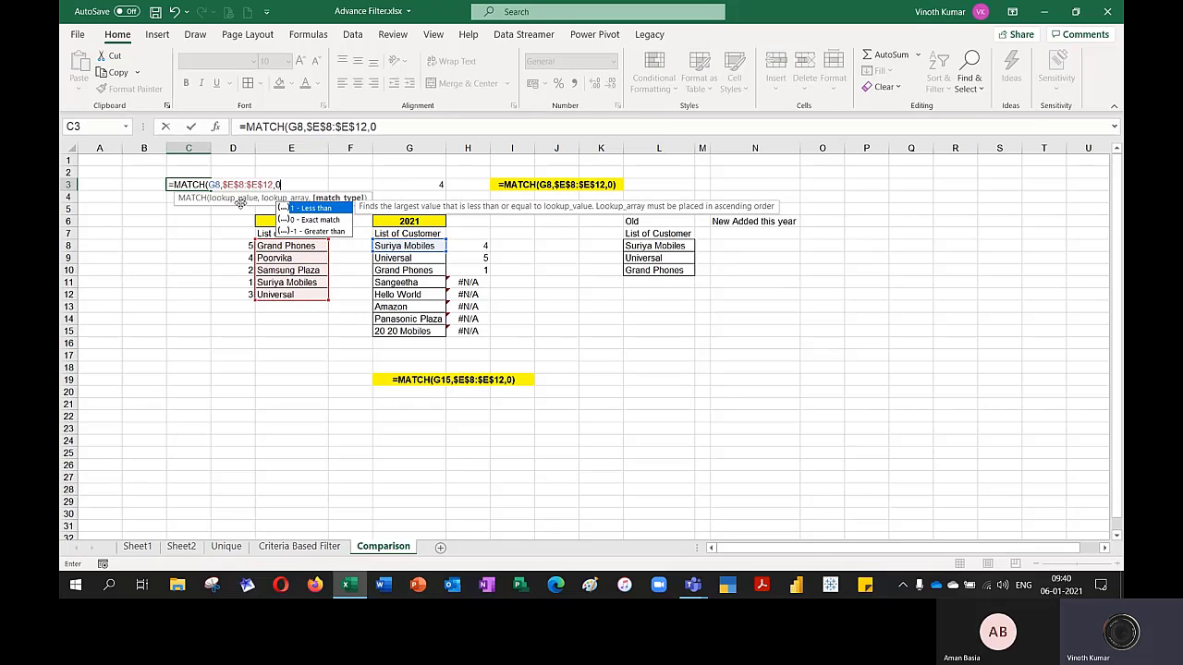
{"action": "type", "text": ")"}
{"action": "key", "text": "Return"}
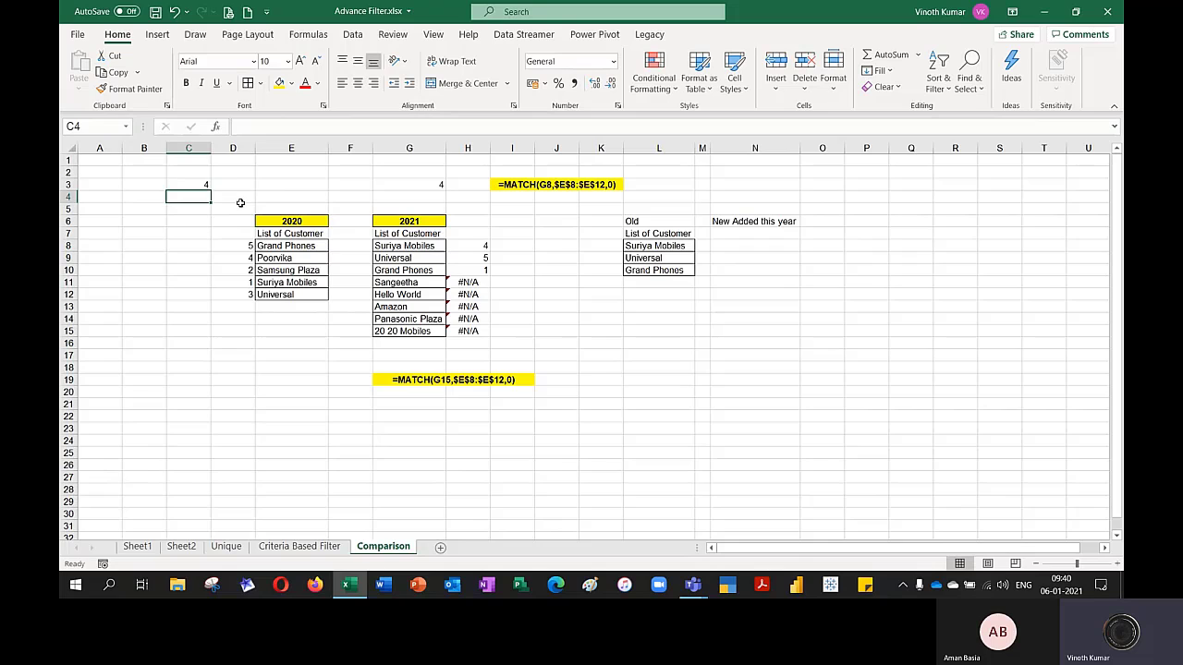
Wrap the MATCH formula in C3 with ISNA, giving =ISNA(MATCH(G8,$E$8:$E$12,0))
{"action": "key", "text": "Up"}
{"action": "key", "text": "F2"}
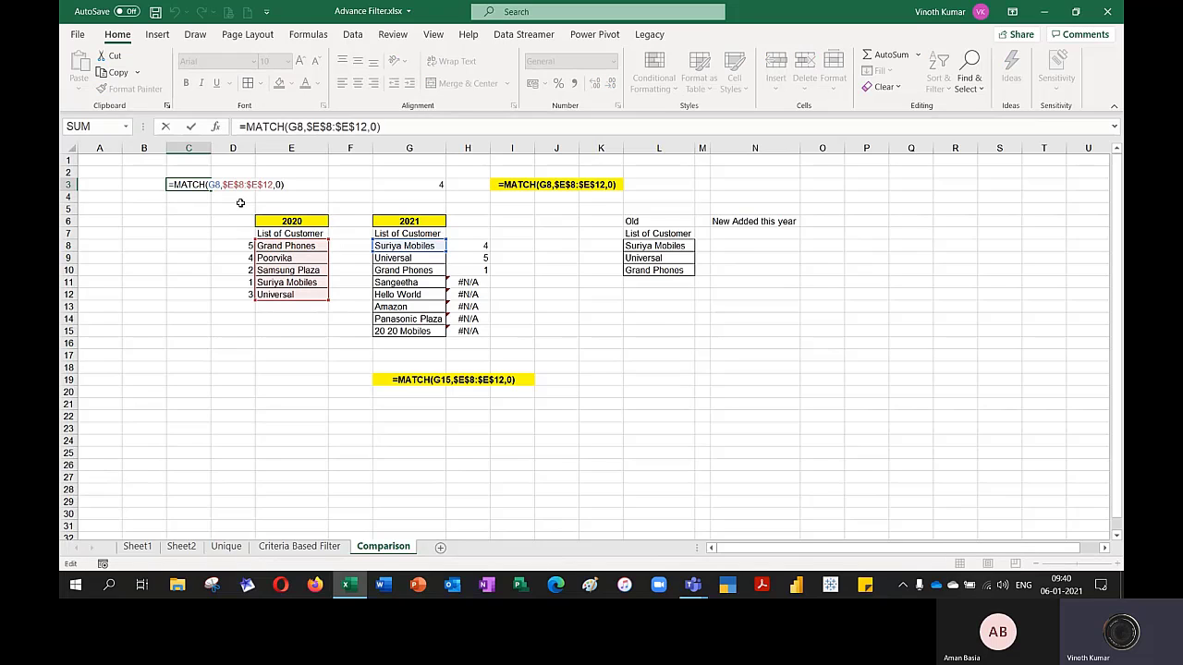
{"action": "type", "text": "ISNA("}
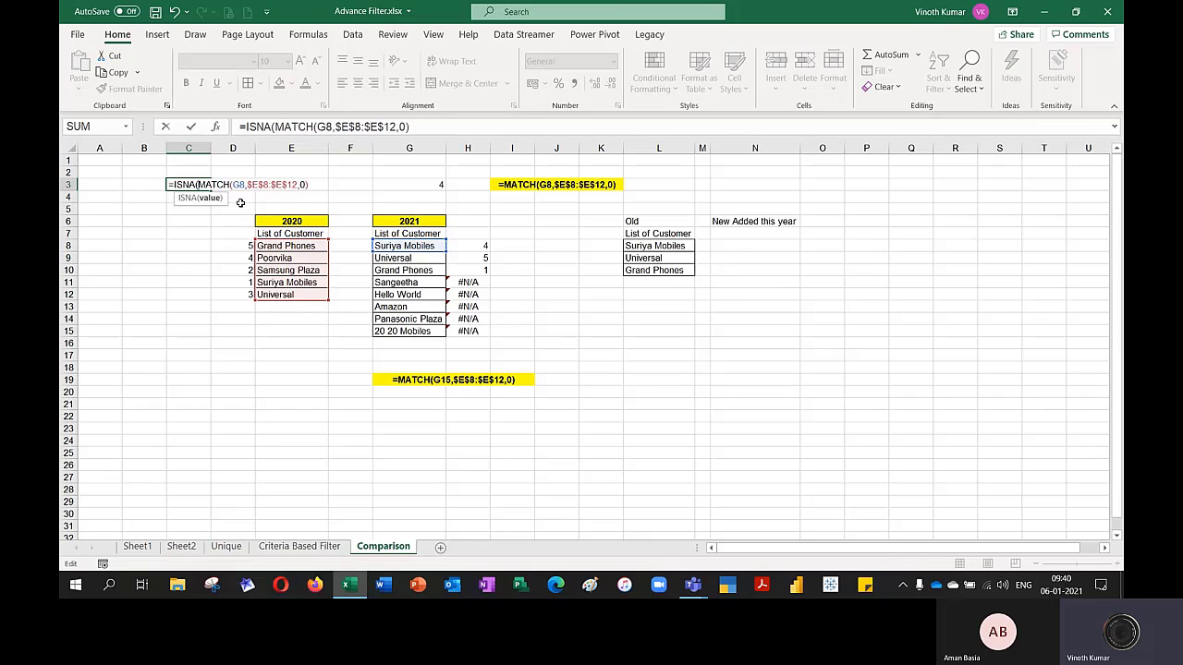
{"action": "key", "text": "End"}
{"action": "type", "text": ")"}
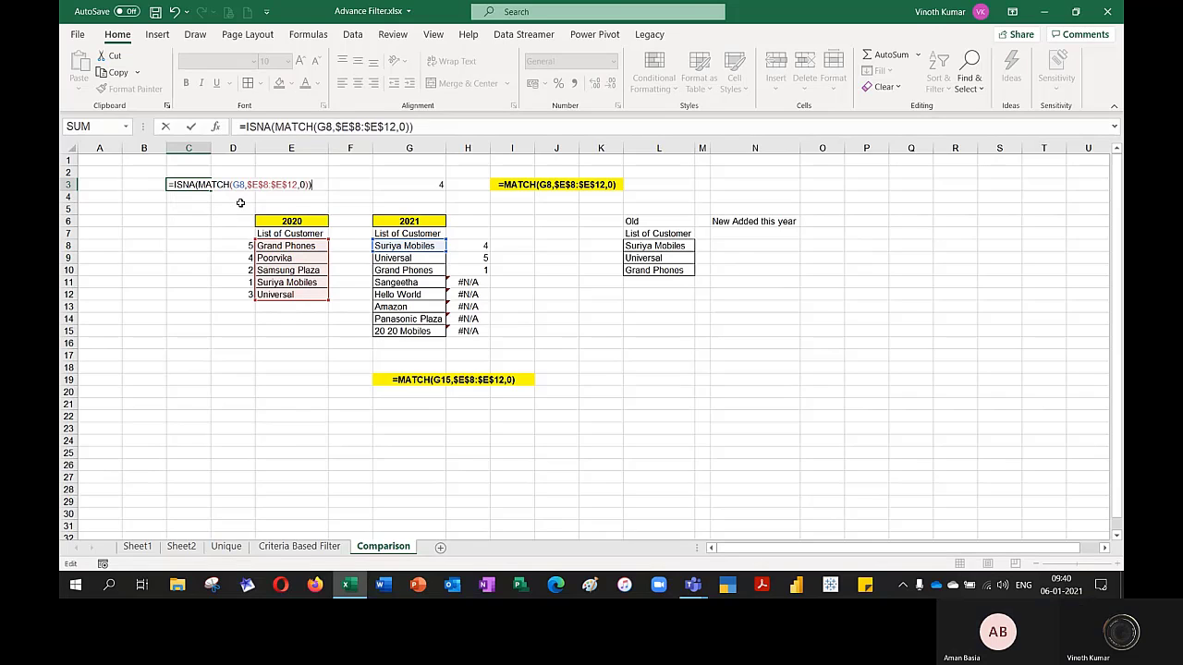
{"action": "key", "text": "Return"}
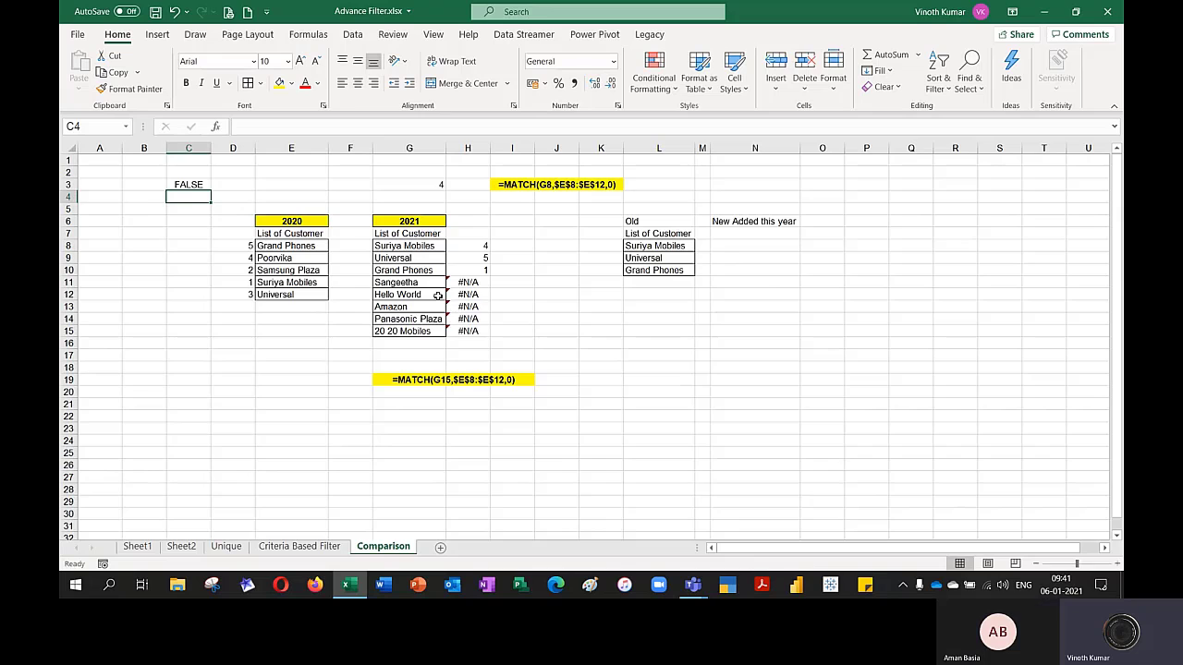
Run an Advanced Filter on G7:G15 with criteria range C2:C3, copying the new customers to N7
{"action": "left_click", "coordinate": [423, 235]}
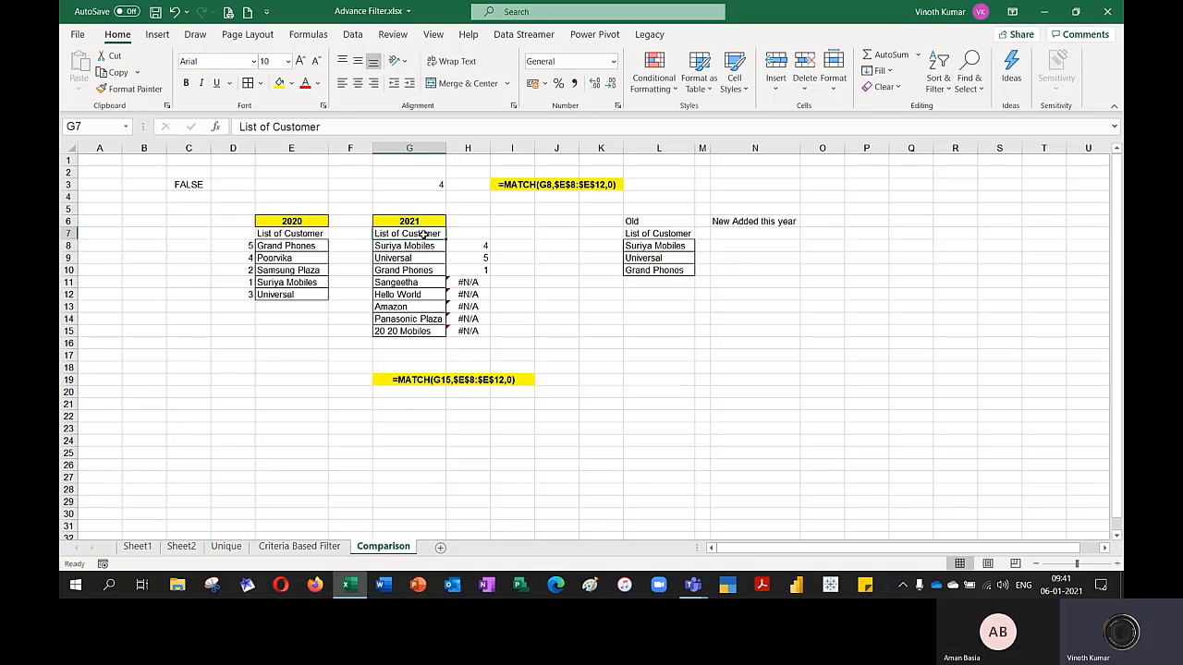
{"action": "left_click", "coordinate": [352, 34]}
{"action": "left_click", "coordinate": [678, 89]}
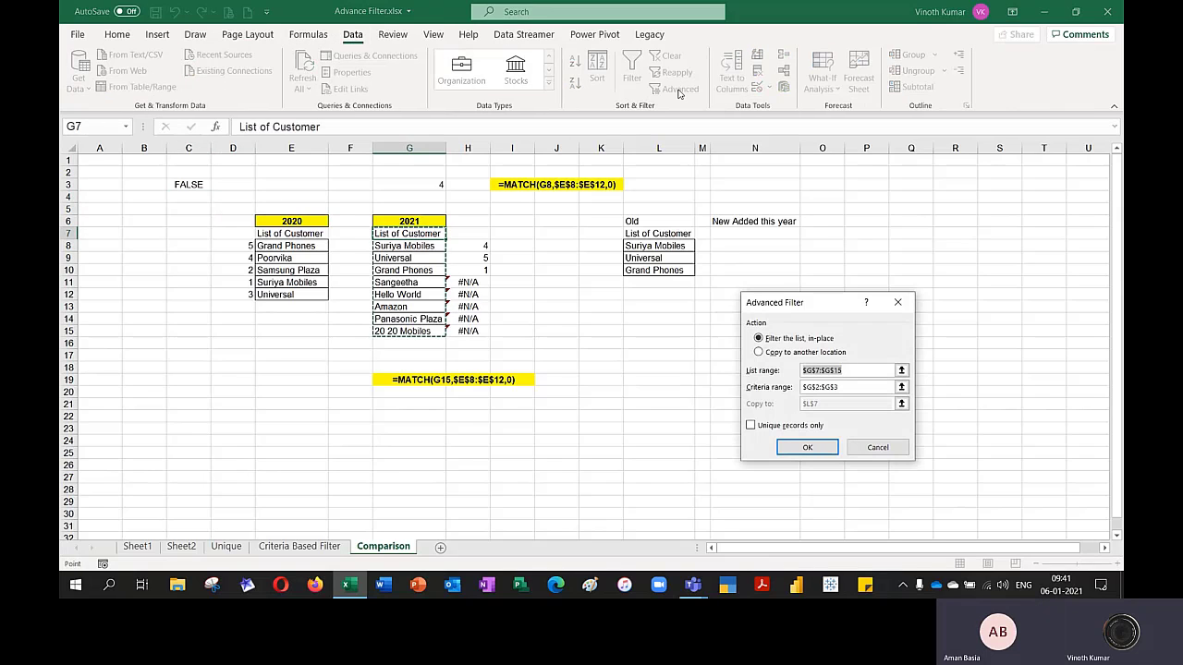
{"action": "left_click", "coordinate": [757, 353]}
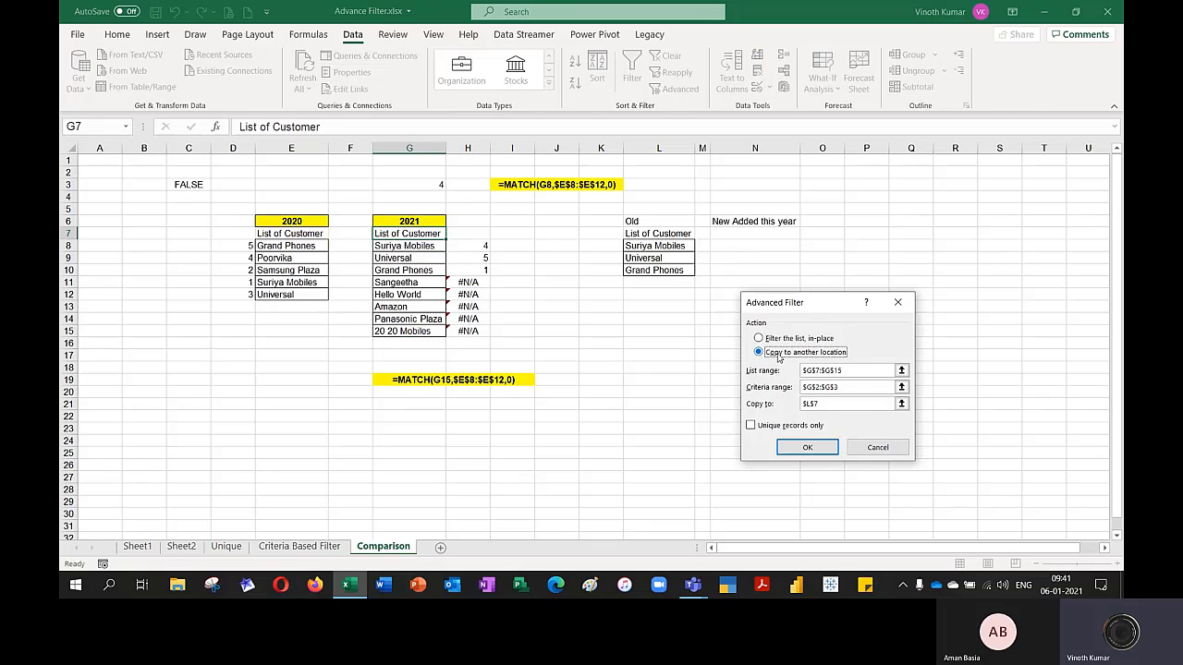
{"action": "left_click", "coordinate": [902, 389]}
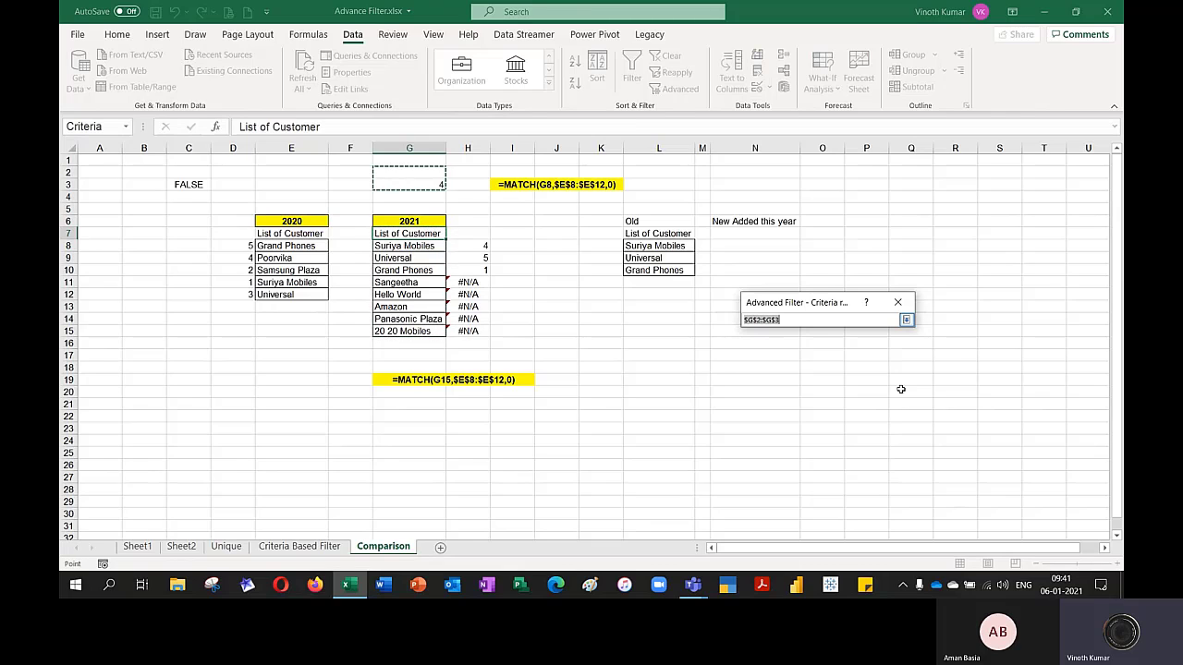
{"action": "left_click_drag", "start_coordinate": [189, 172], "coordinate": [199, 184]}
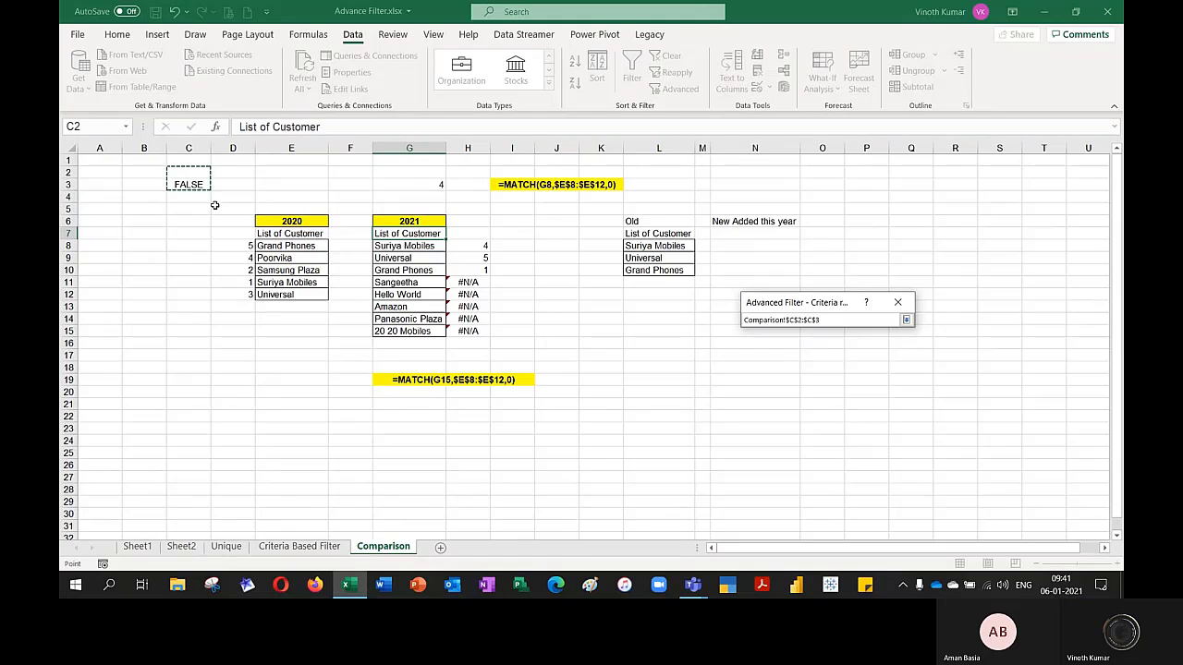
{"action": "left_click", "coordinate": [906, 320]}
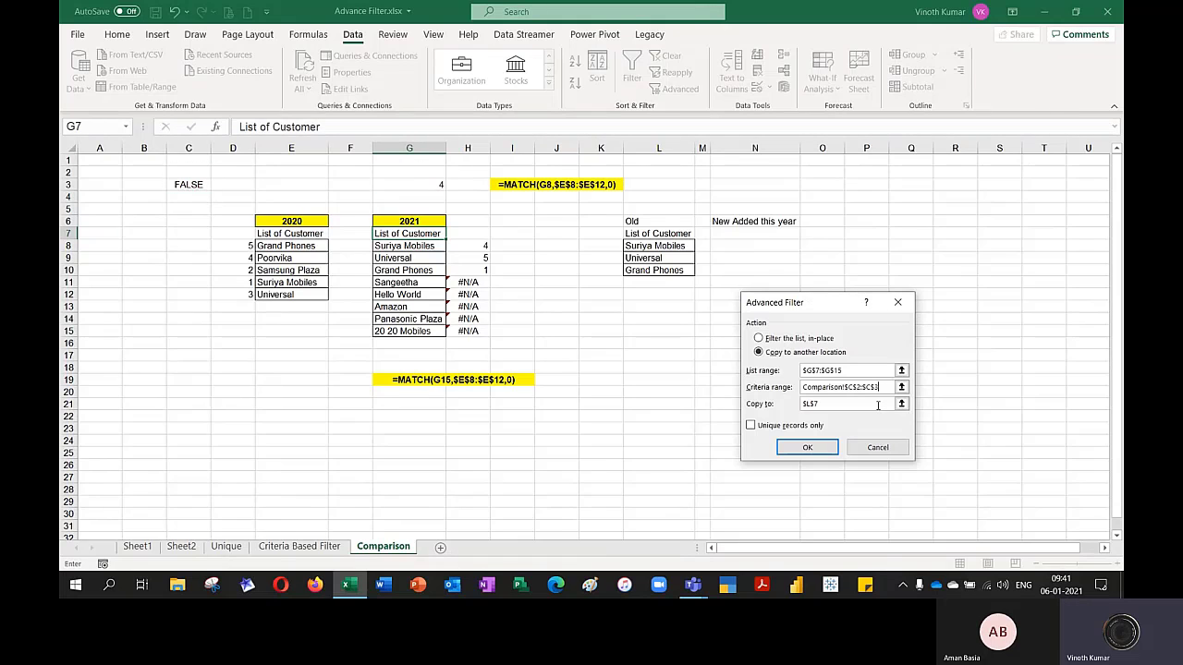
{"action": "left_click", "coordinate": [901, 404]}
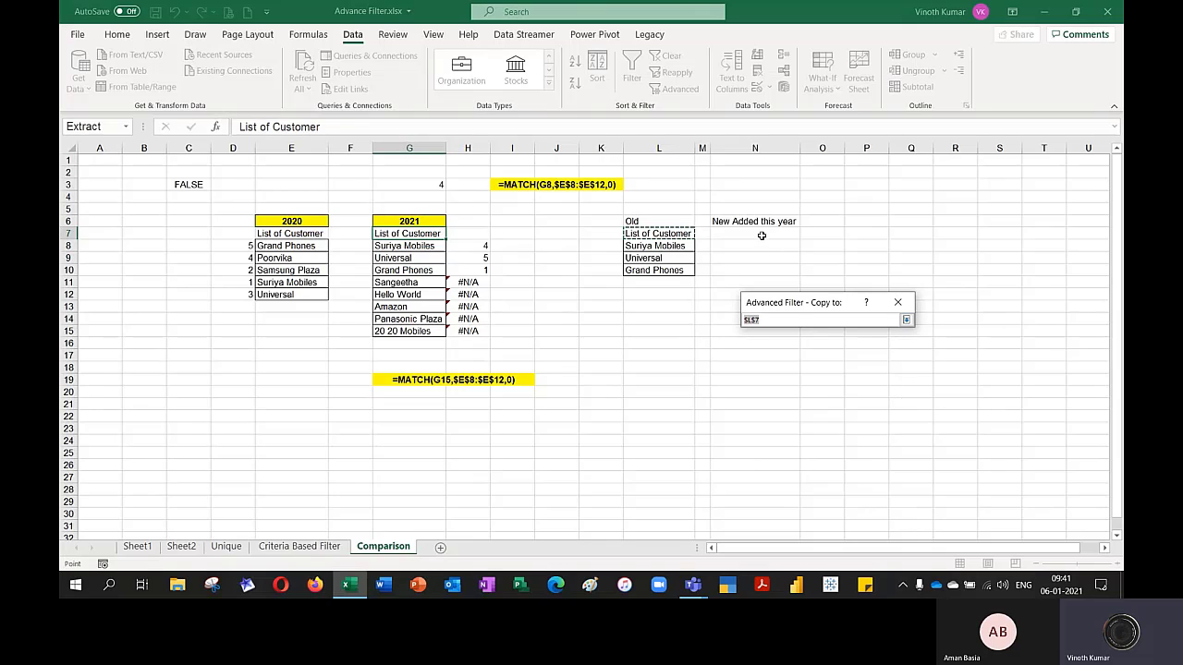
{"action": "left_click", "coordinate": [762, 235]}
{"action": "left_click", "coordinate": [905, 320]}
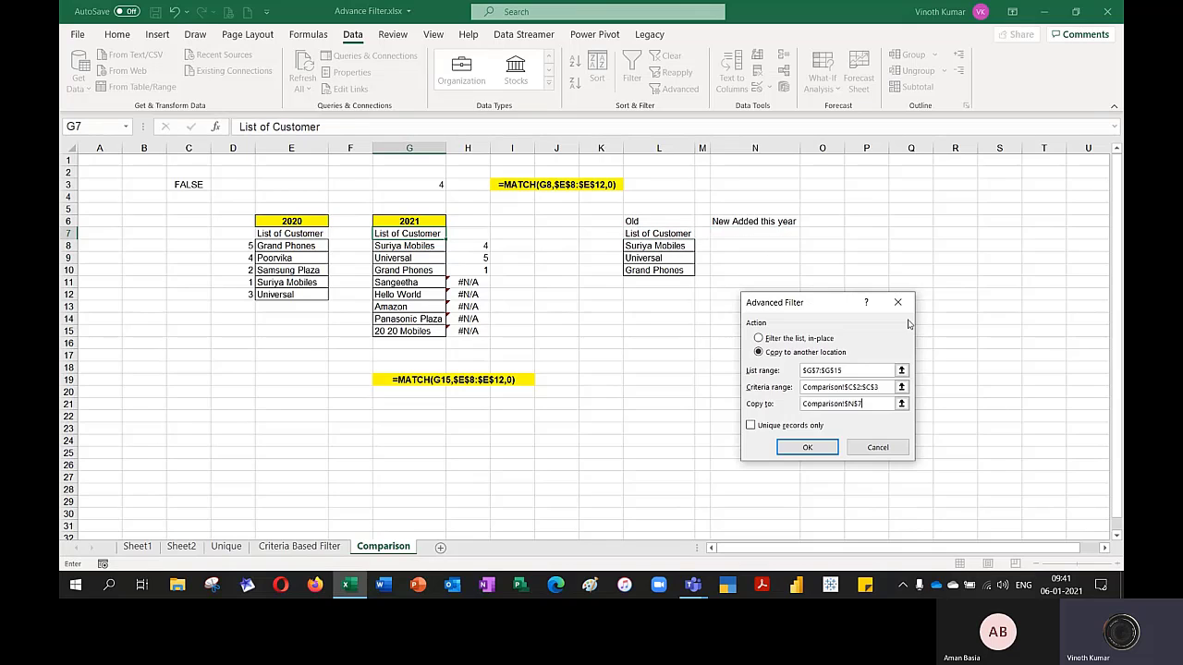
{"action": "left_click", "coordinate": [799, 448]}
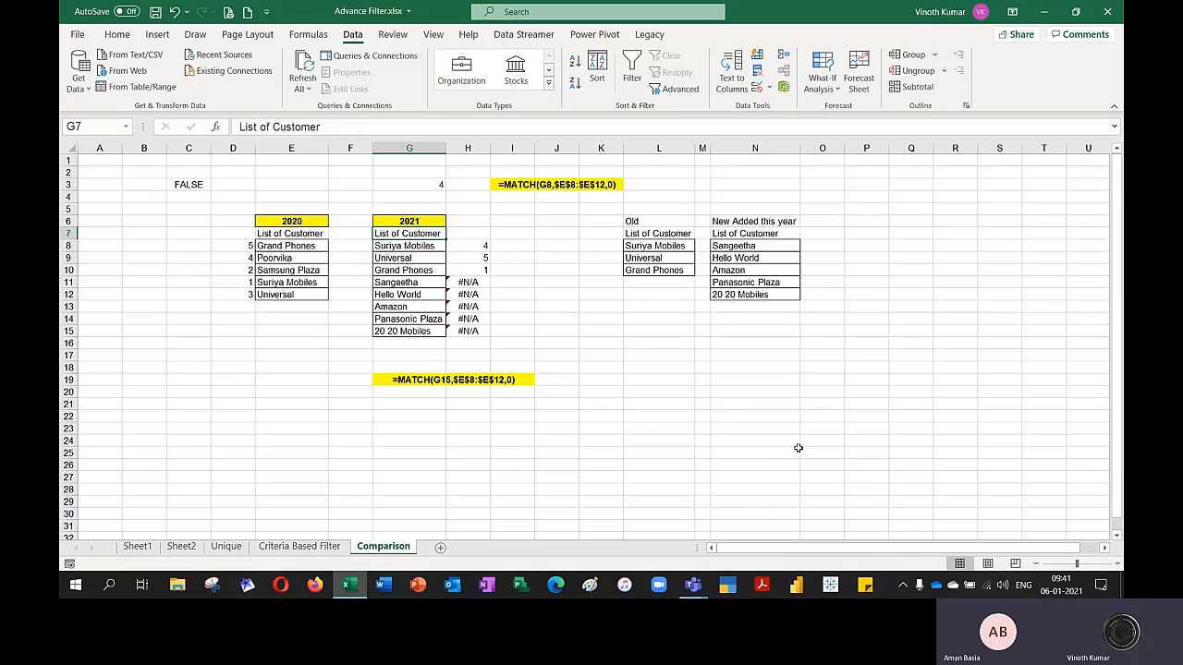
Display the formula of C3 as text in A6 with FORMULATEXT
{"action": "left_click_drag", "start_coordinate": [394, 235], "coordinate": [459, 331]}
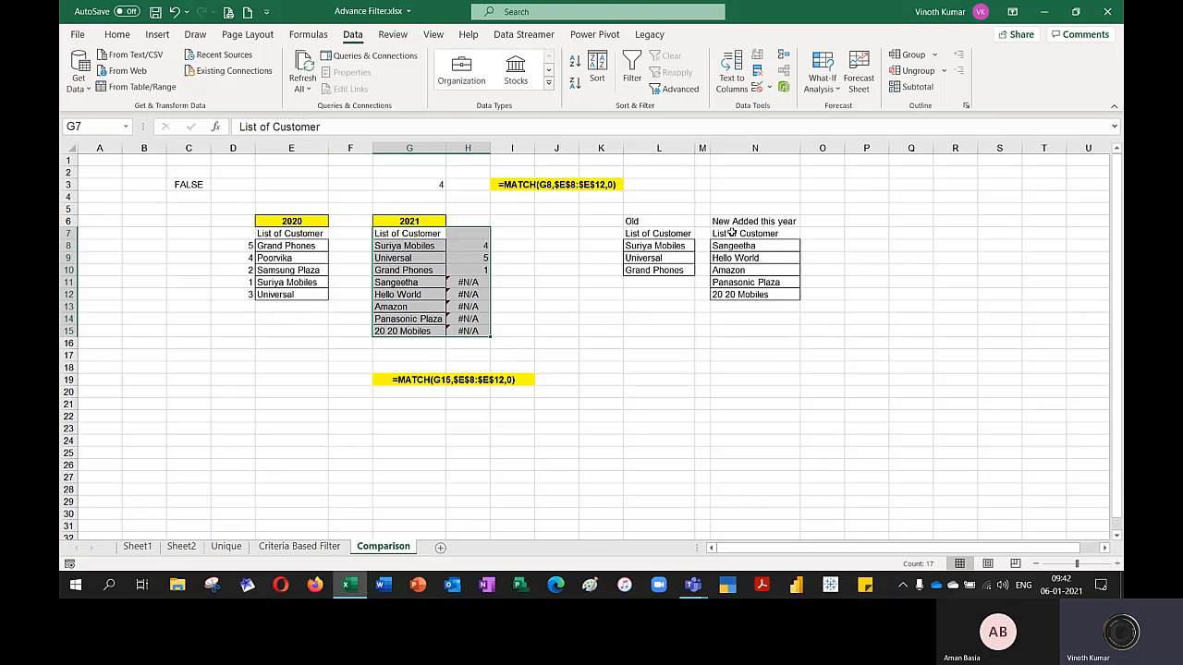
{"action": "left_click", "coordinate": [421, 189]}
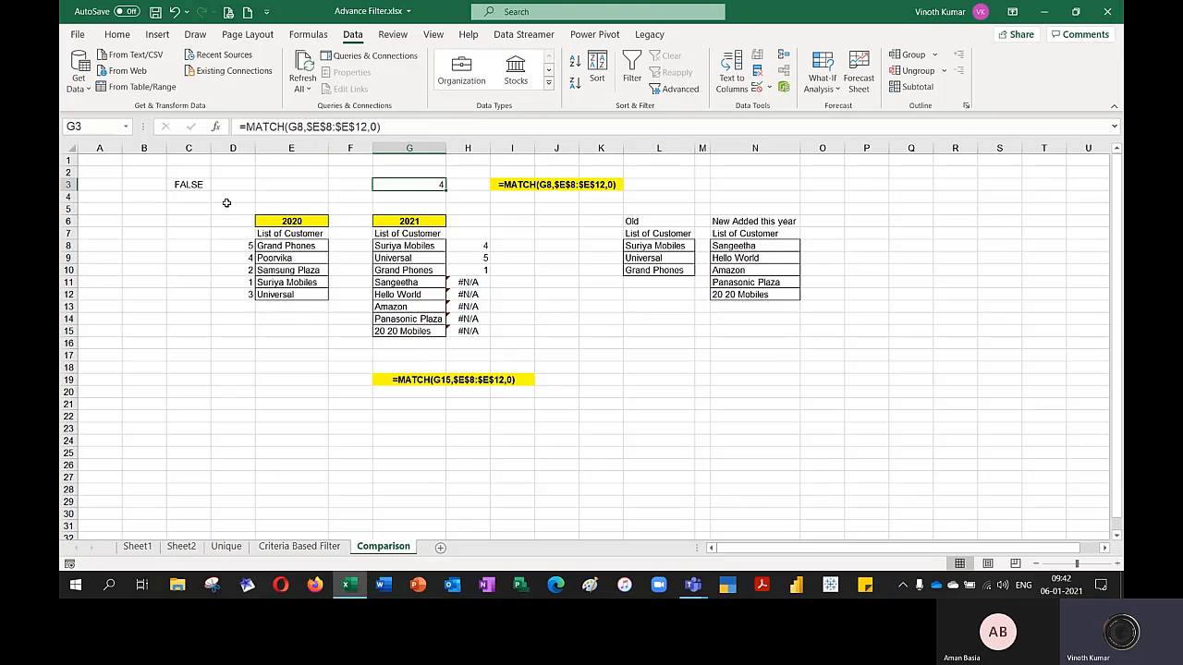
{"action": "left_click", "coordinate": [102, 223]}
{"action": "type", "text": "=form"}
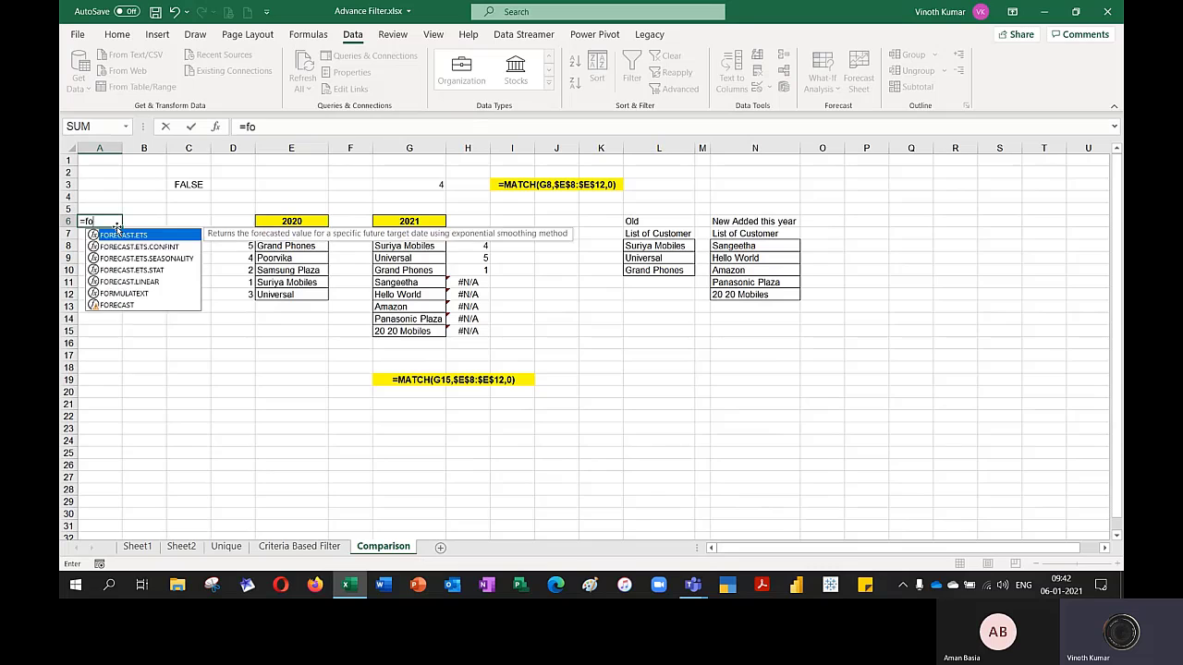
{"action": "key", "text": "Tab"}
{"action": "key", "text": "Up"}
{"action": "key", "text": "Up"}
{"action": "key", "text": "Up"}
{"action": "key", "text": "Right"}
{"action": "key", "text": "Right"}
{"action": "key", "text": "Return"}
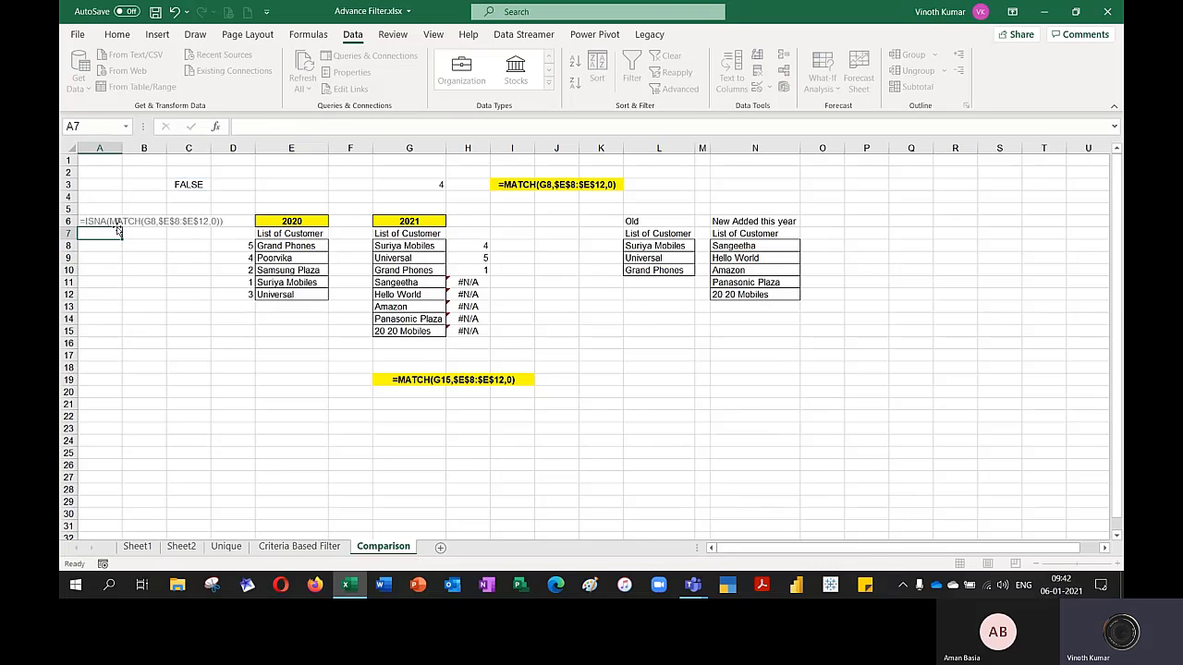
Merge and center the formula text across A6:D6, with bold text and a yellow fill
{"action": "left_click_drag", "start_coordinate": [117, 221], "coordinate": [118, 231]}
{"action": "key", "text": "shift+Right"}
{"action": "key", "text": "shift+Right"}
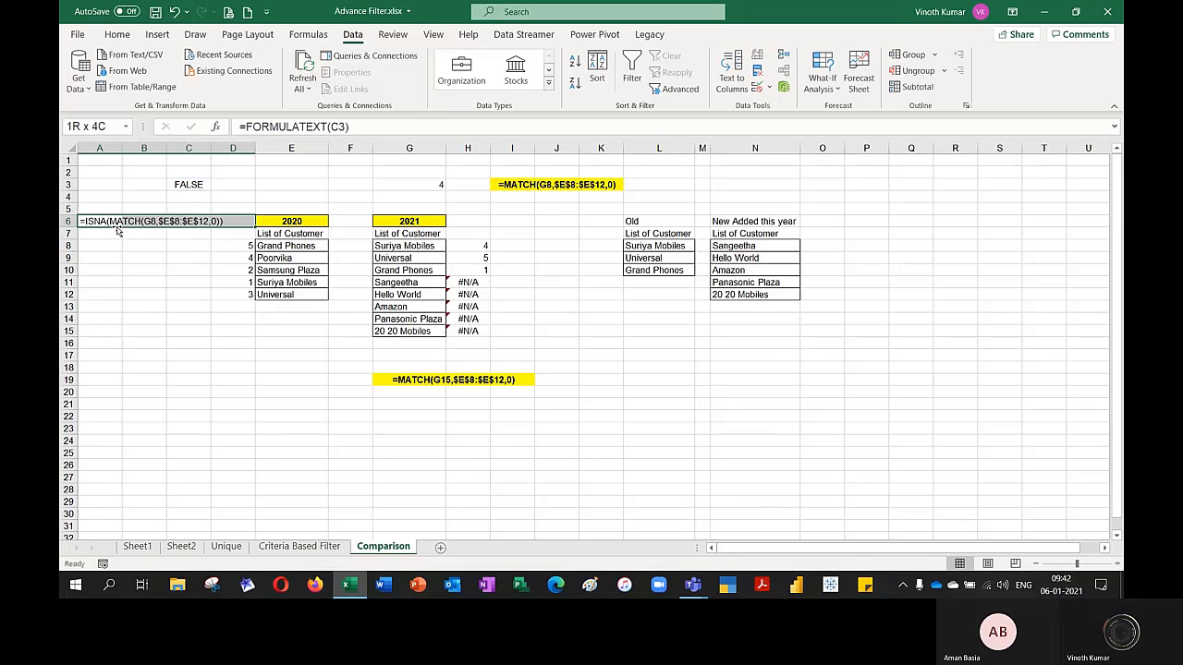
{"action": "left_click", "coordinate": [116, 35]}
{"action": "left_click", "coordinate": [468, 83]}
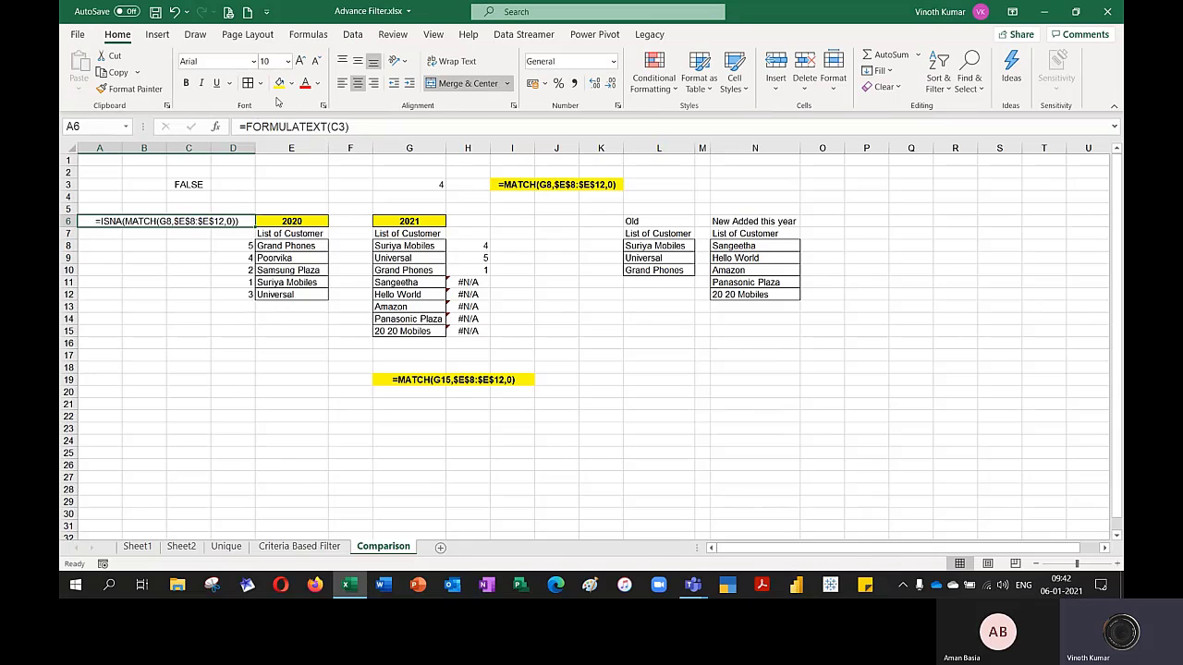
{"action": "left_click", "coordinate": [248, 378]}
Insert a blank column before the 2020 customer list and remove the fill color from the new cell E6
{"action": "left_click", "coordinate": [289, 147]}
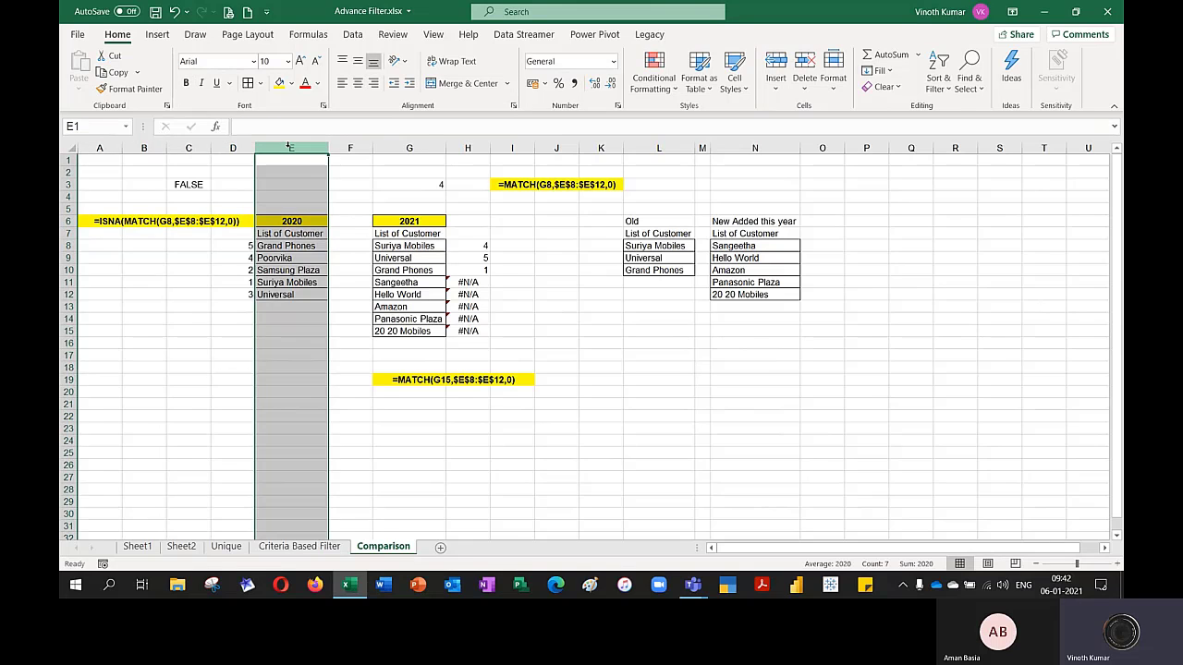
{"action": "key", "text": "ctrl+shift+plus"}
{"action": "left_click", "coordinate": [380, 416]}
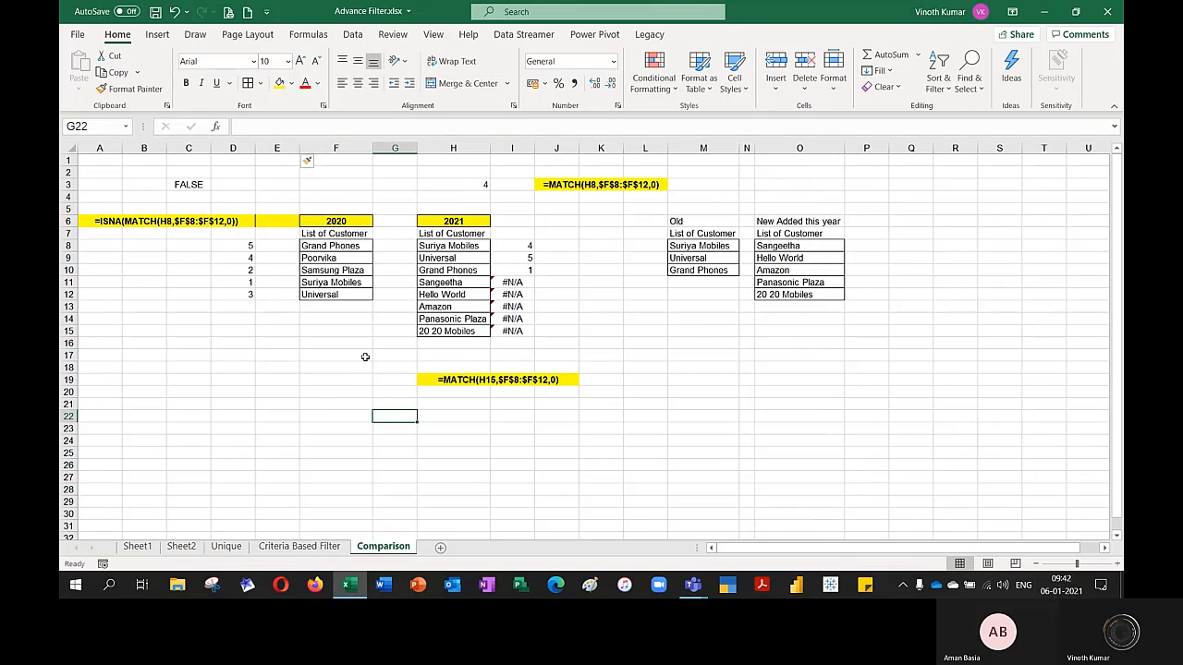
{"action": "left_click", "coordinate": [276, 221]}
{"action": "left_click", "coordinate": [292, 83]}
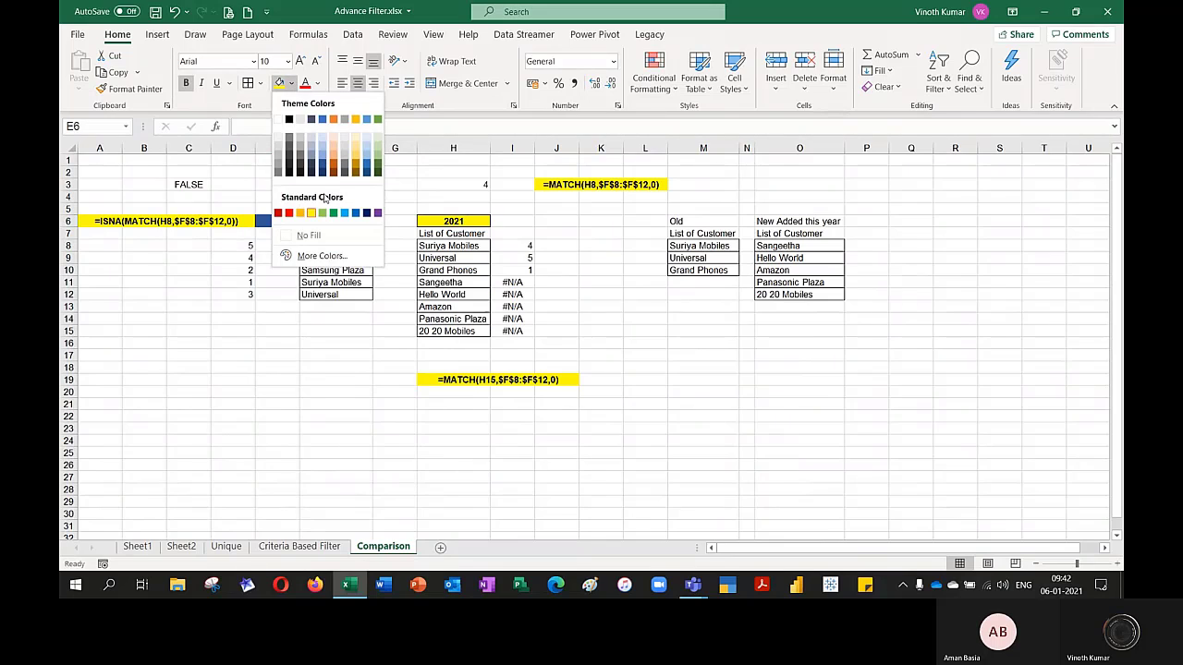
{"action": "left_click", "coordinate": [314, 231]}
{"action": "left_click", "coordinate": [337, 404]}
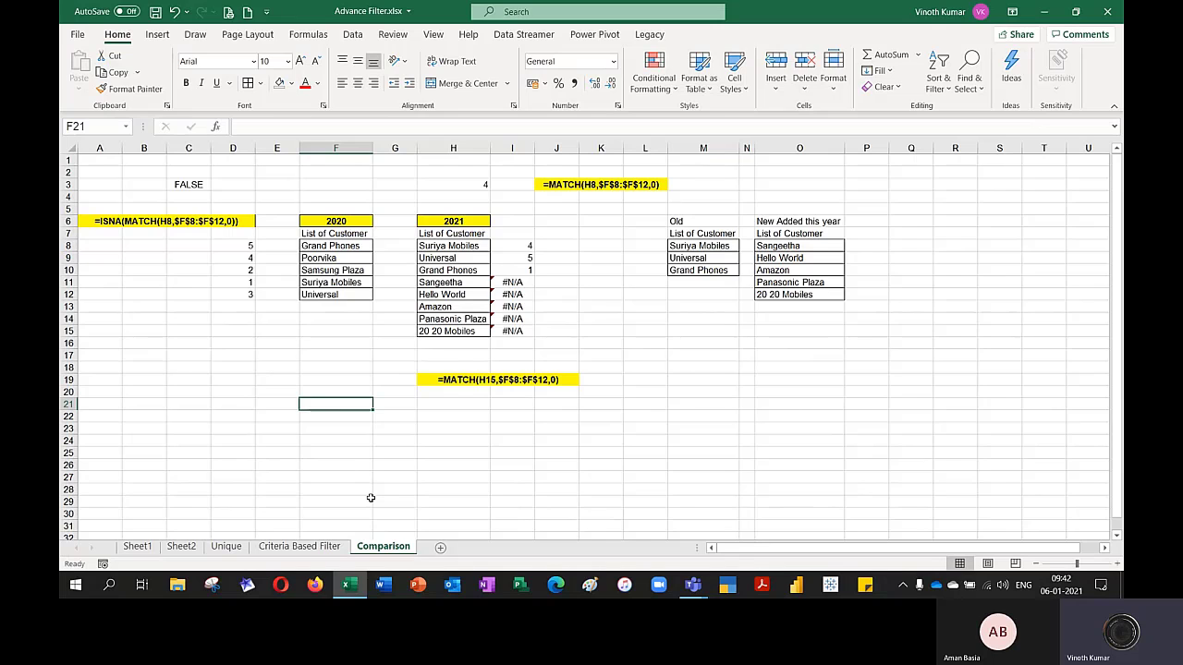
Go back to Sheet1 and show the start of the sales data at cell A1
{"action": "key", "text": "ctrl+Page_Up"}
{"action": "key", "text": "ctrl+Page_Up"}
{"action": "key", "text": "ctrl+Page_Up"}
{"action": "key", "text": "ctrl+Page_Up"}
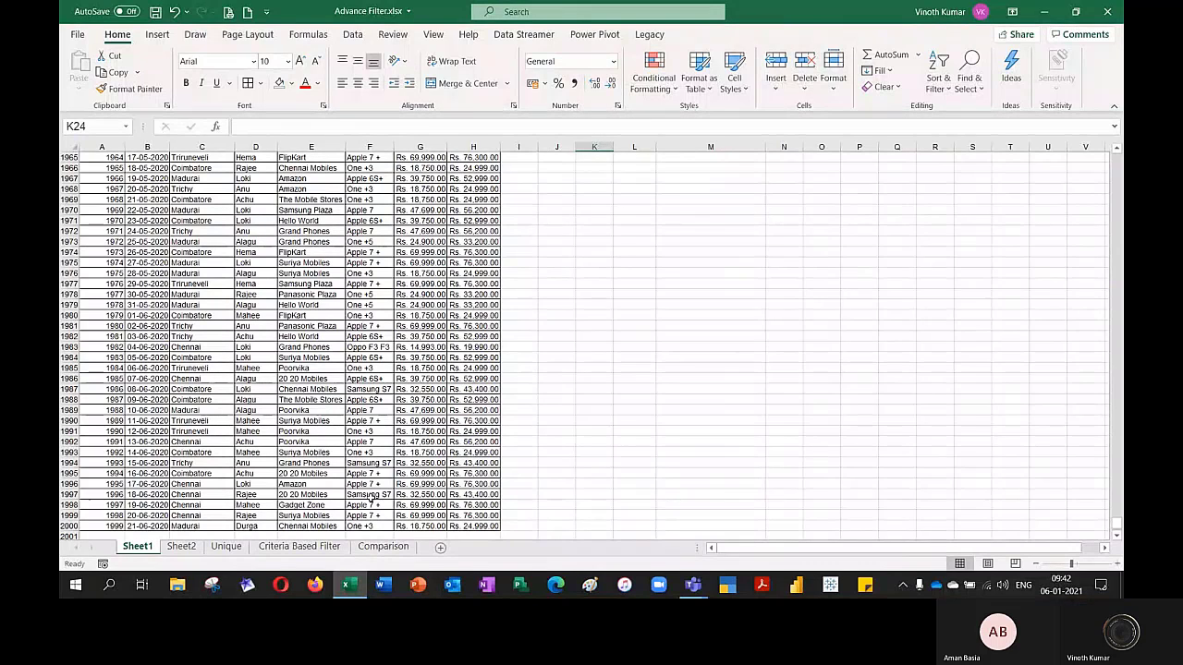
{"action": "key", "text": "ctrl+Home"}
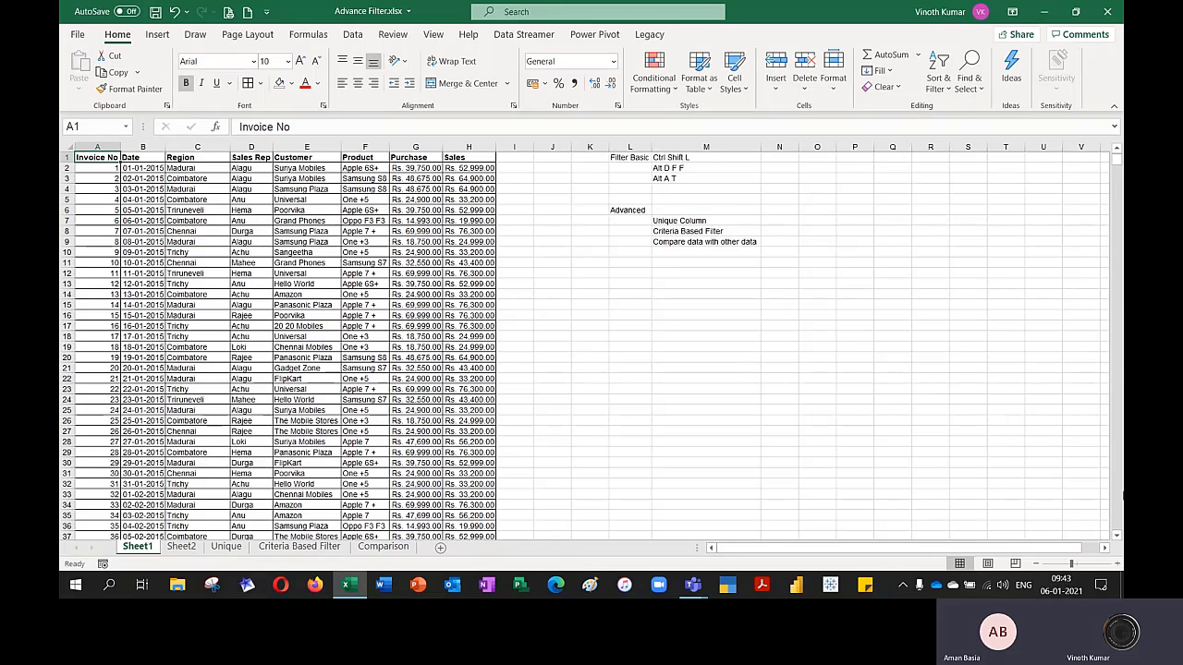
Switch to the ongoing Microsoft Teams call and stop sharing the screen
{"action": "mouse_move", "coordinate": [693, 585]}
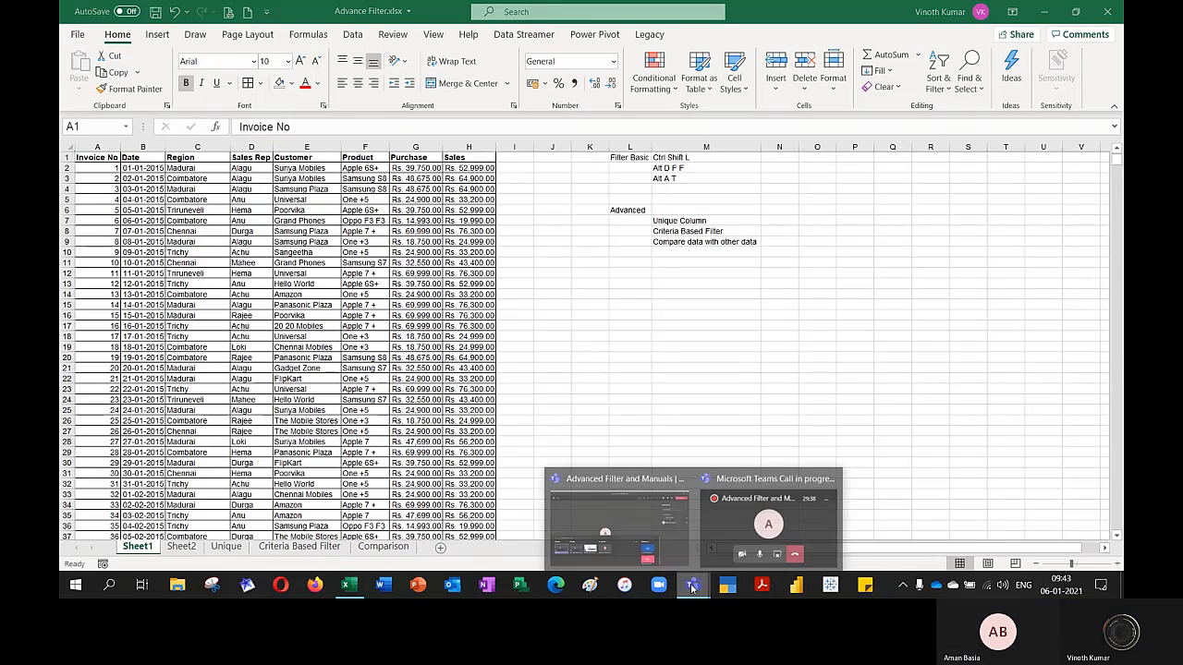
{"action": "left_click", "coordinate": [766, 531]}
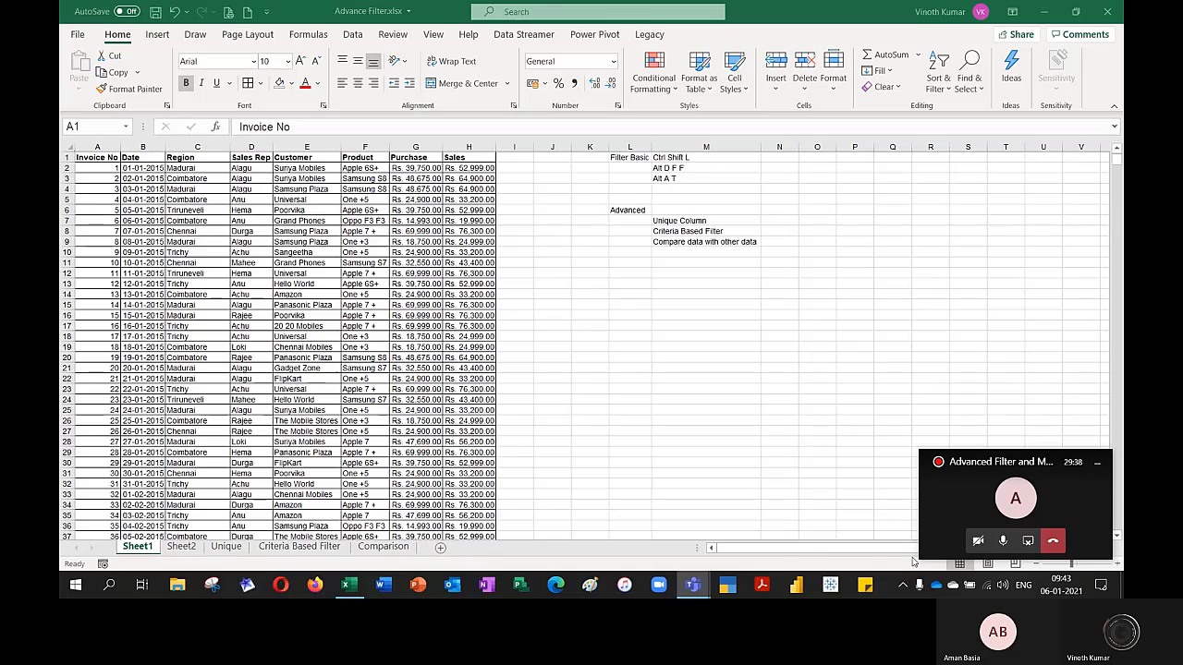
{"action": "left_click", "coordinate": [1028, 541]}
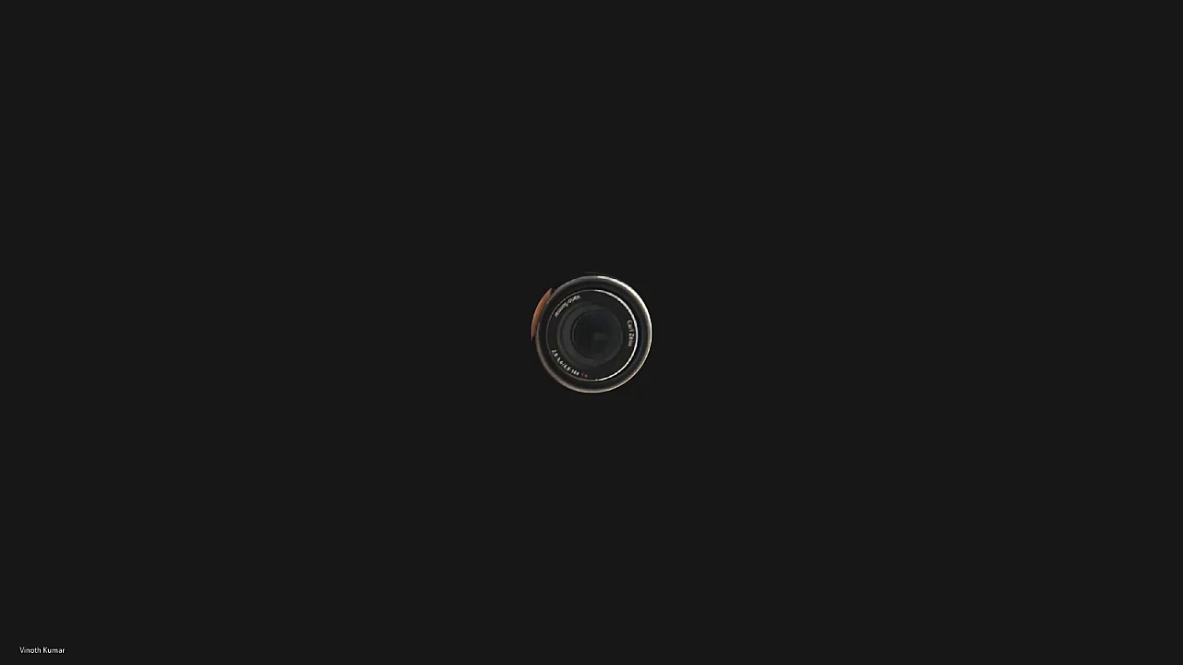